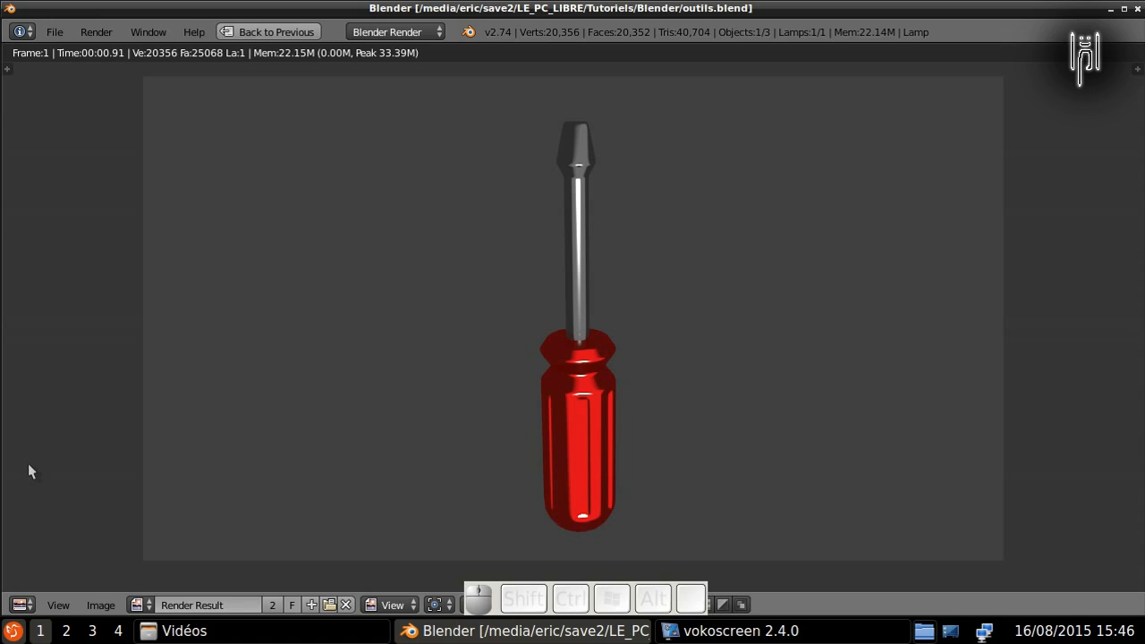
Step: Close the screwdriver render and start a new scene by reloading the start-up file
{"action": "key", "text": "Escape"}
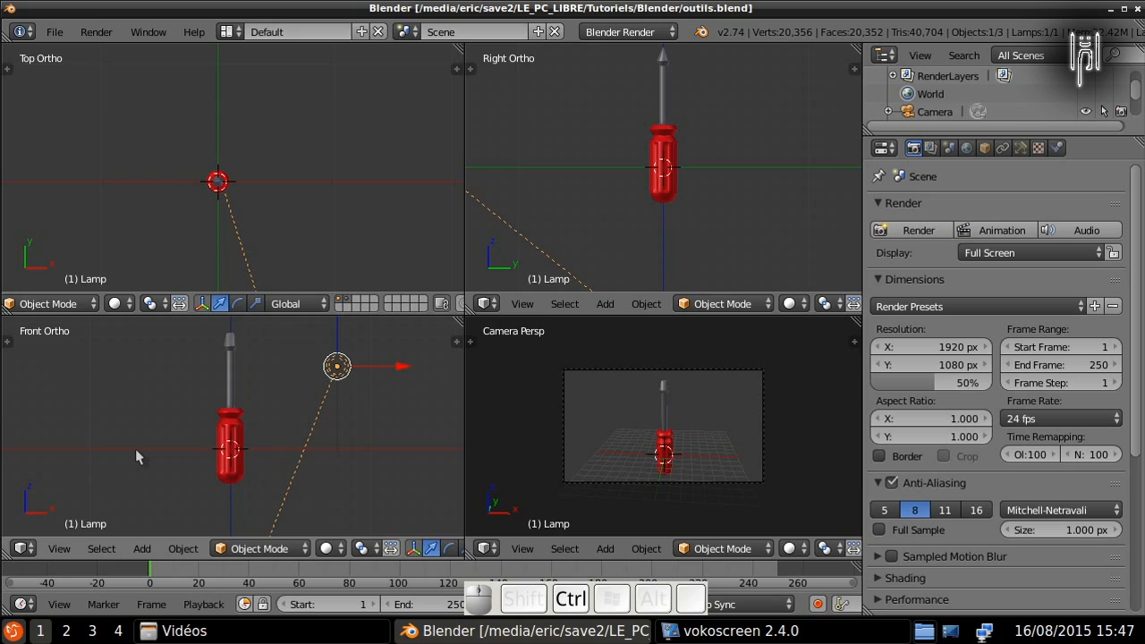
{"action": "key", "text": "ctrl+n"}
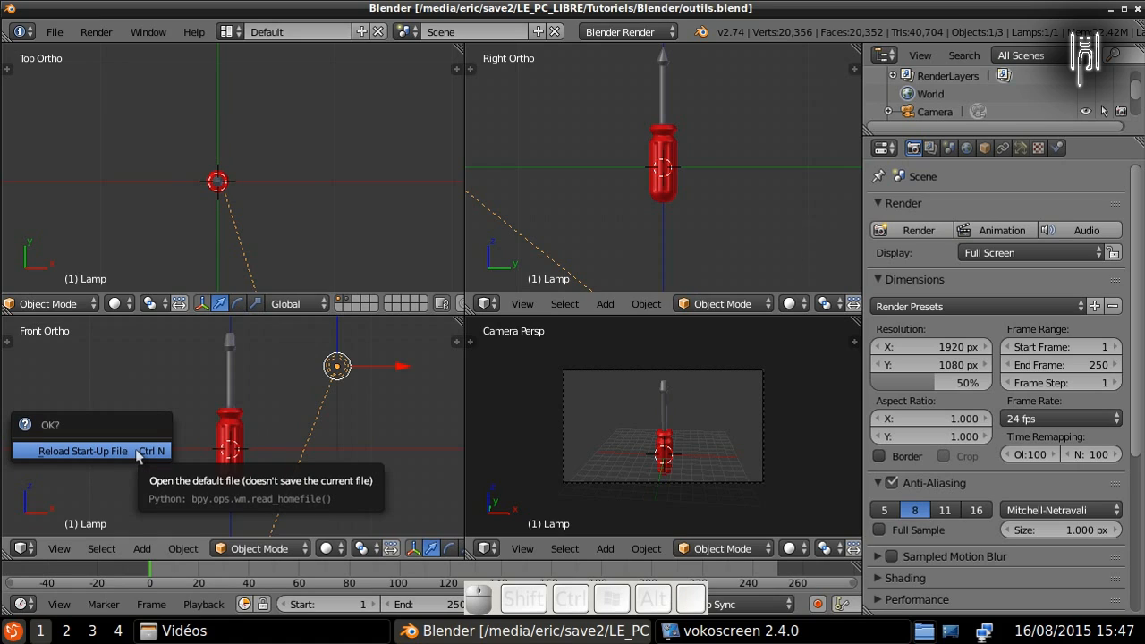
{"action": "left_click", "coordinate": [135, 451]}
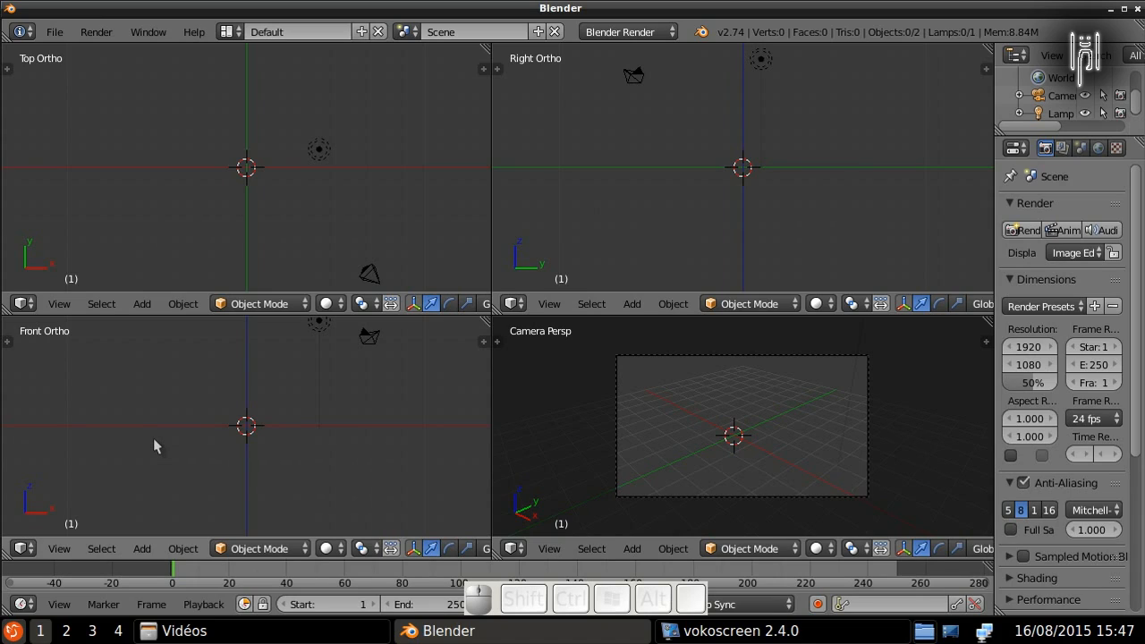
Step: Add a cylinder mesh at the centre of the empty scene
{"action": "key", "text": "shift"}
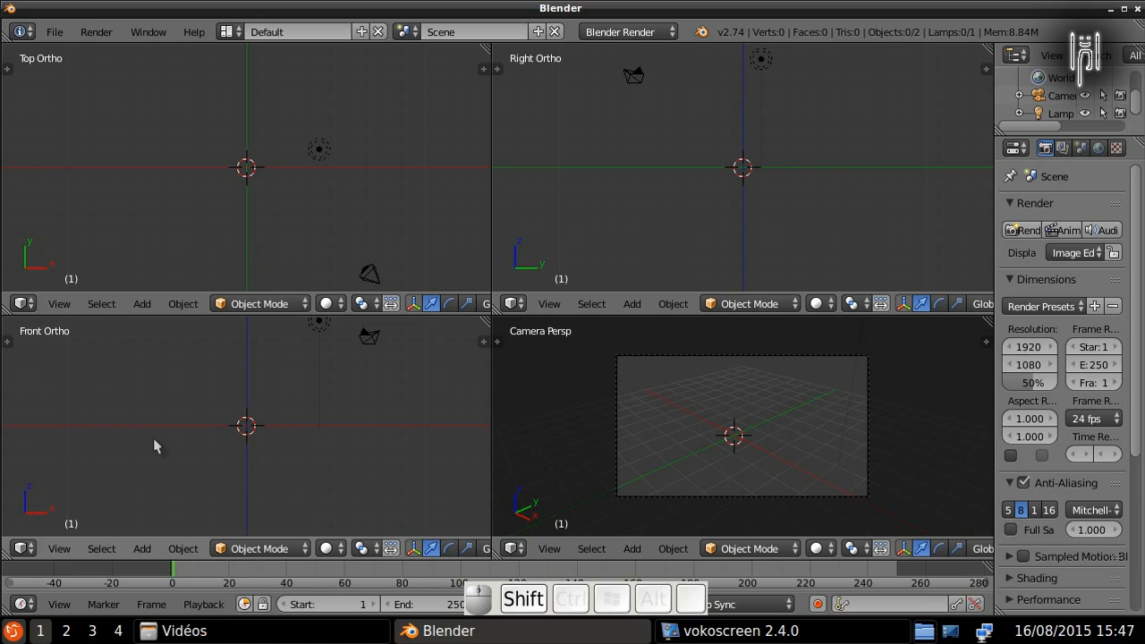
{"action": "key", "text": "shift+a"}
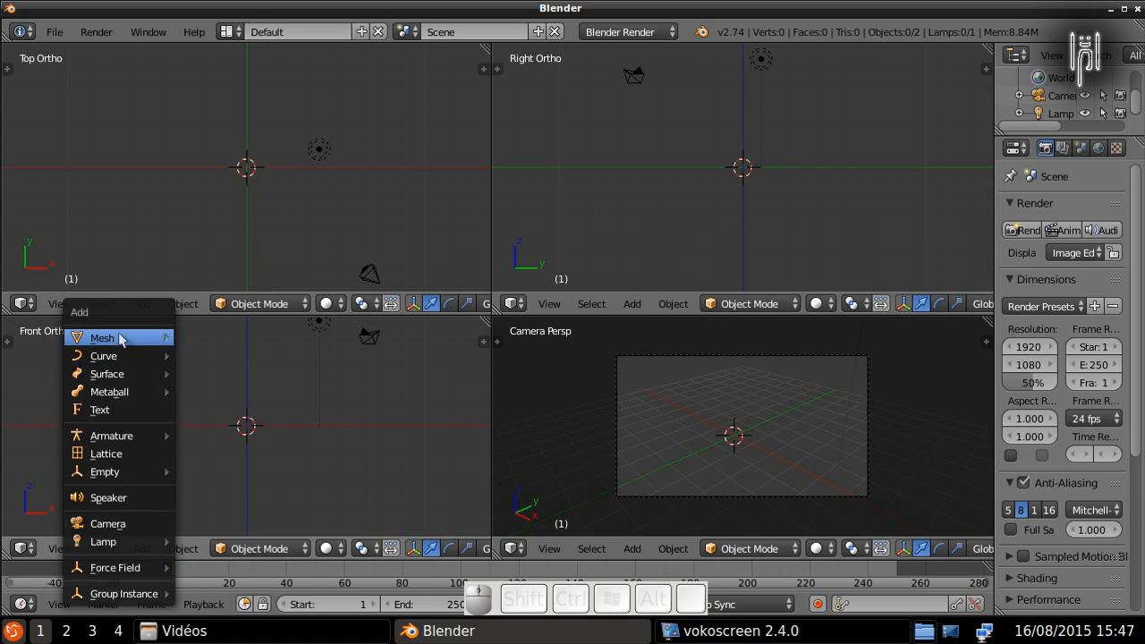
{"action": "mouse_move", "coordinate": [121, 339]}
{"action": "left_click", "coordinate": [231, 432]}
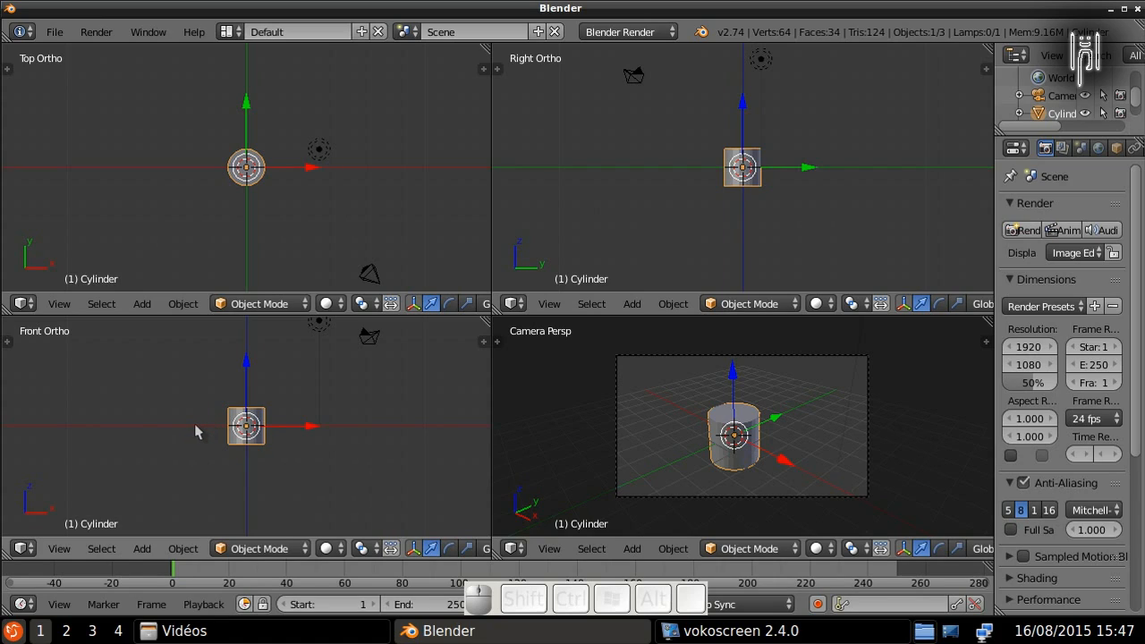
Step: Set the new cylinder to 16 vertices and a depth of 4
{"action": "key", "text": "t"}
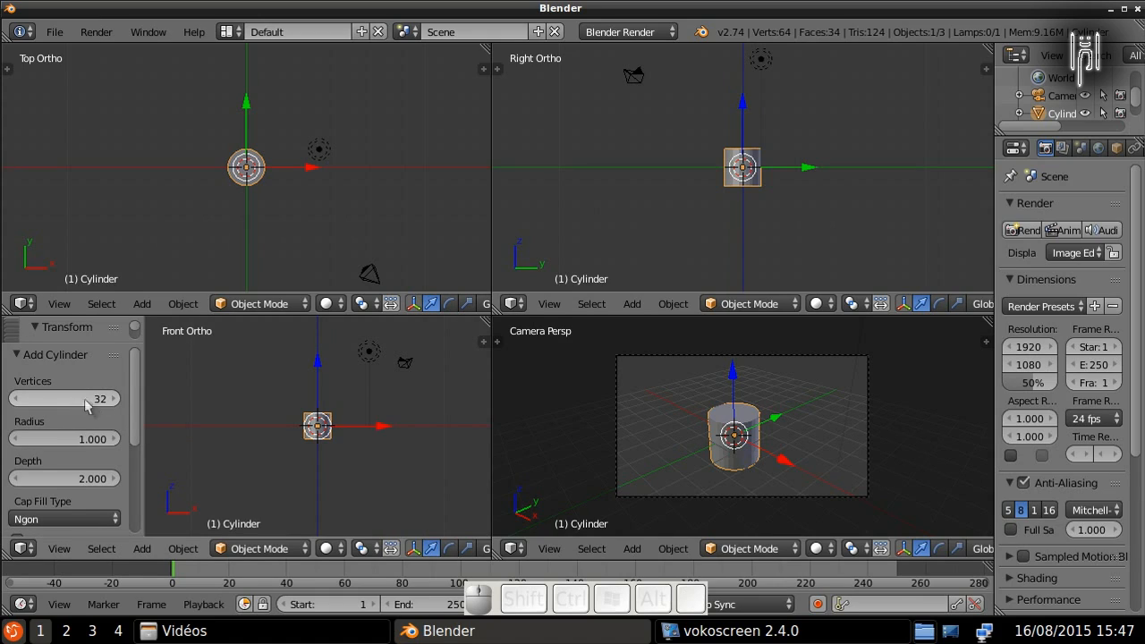
{"action": "scroll", "coordinate": [283, 428], "scroll_direction": "up", "scroll_amount": 9}
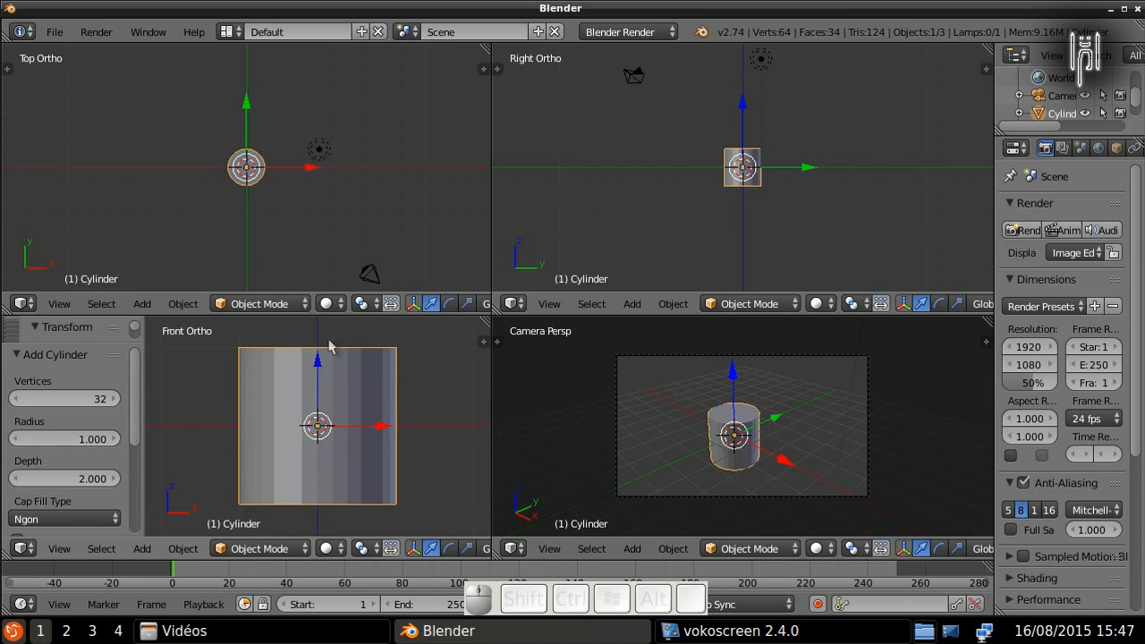
{"action": "left_click", "coordinate": [92, 398]}
{"action": "type", "text": "16"}
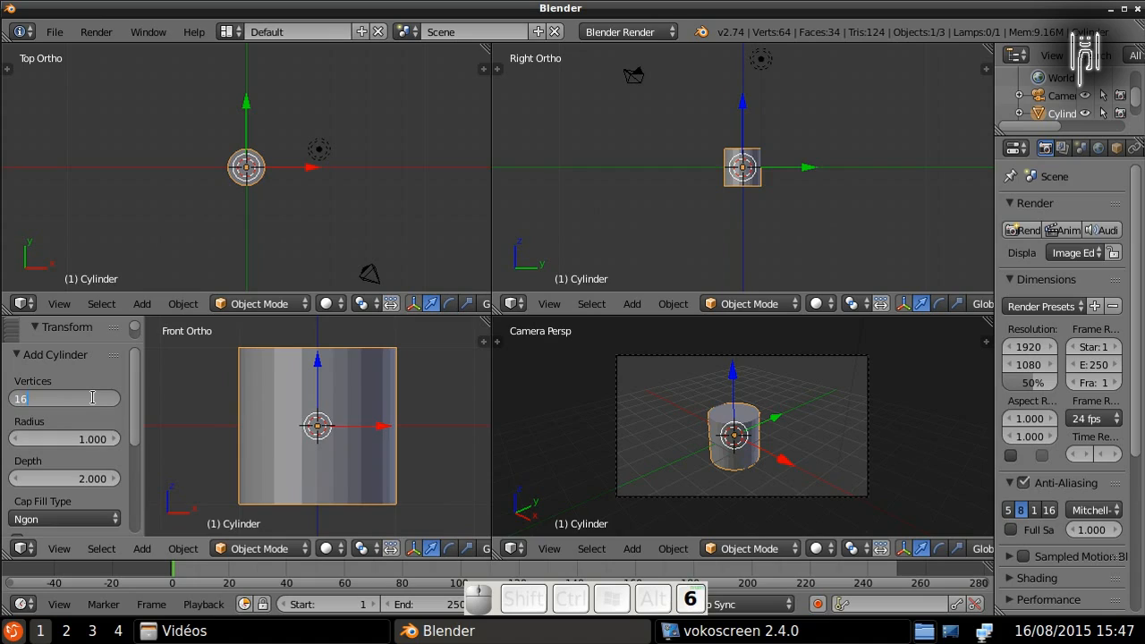
{"action": "key", "text": "Return"}
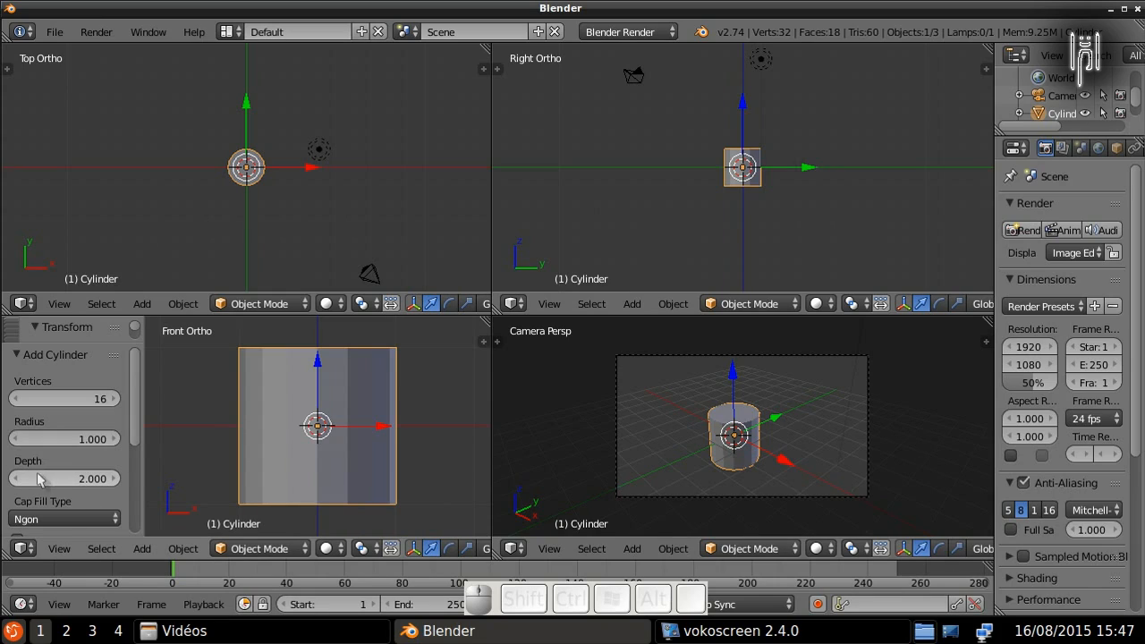
{"action": "left_click", "coordinate": [107, 479]}
{"action": "type", "text": "4"}
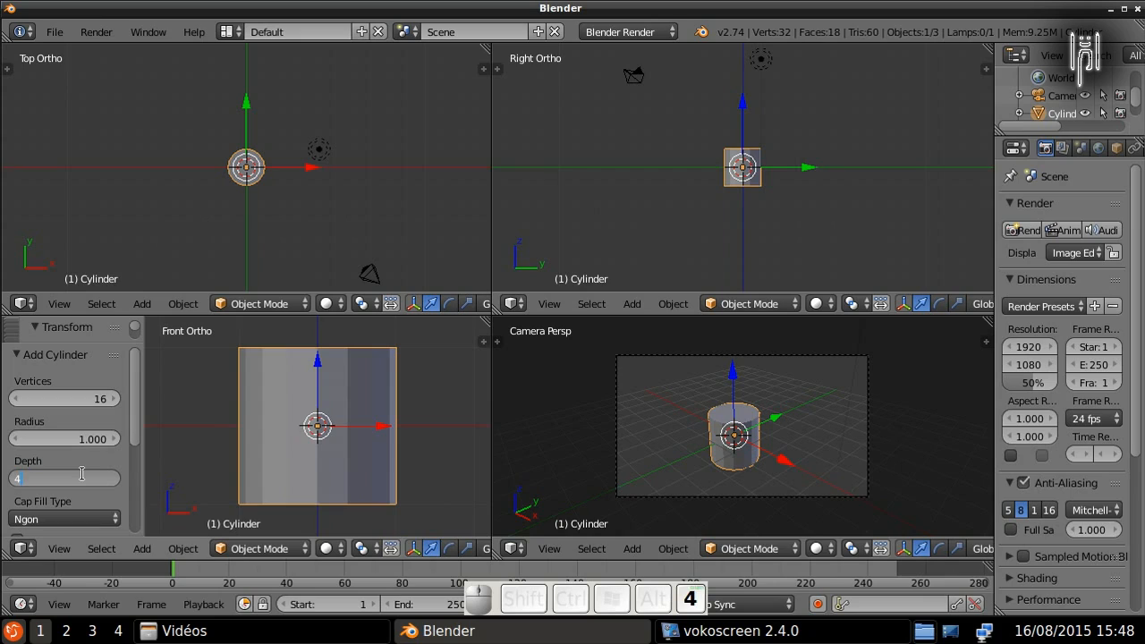
{"action": "key", "text": "Return"}
{"action": "scroll", "coordinate": [235, 459], "scroll_direction": "down", "scroll_amount": 4}
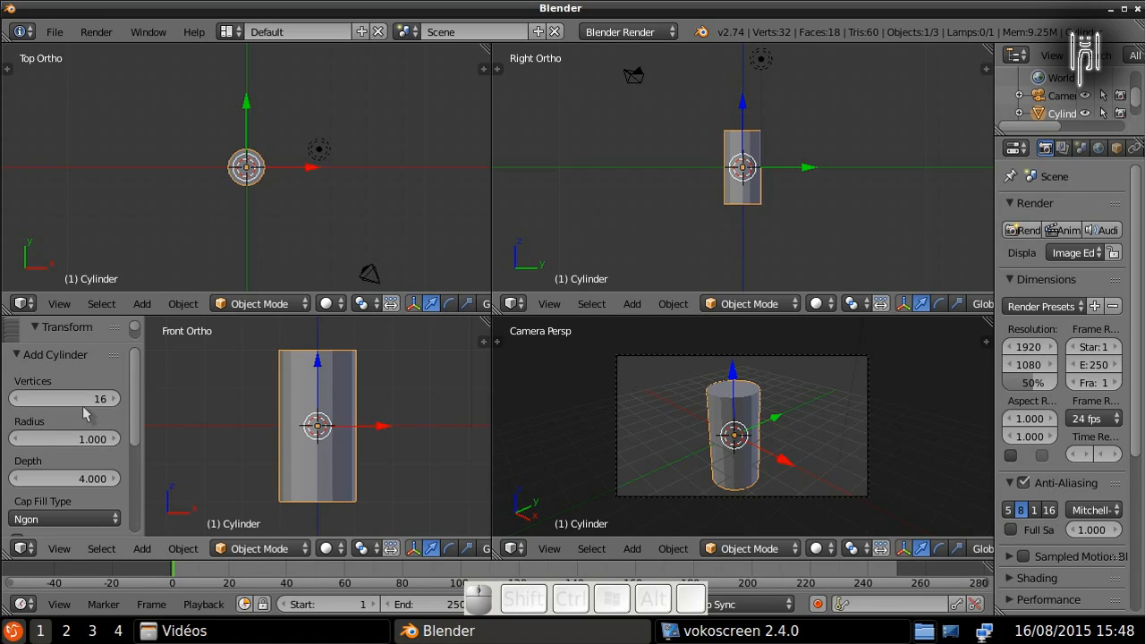
{"action": "key", "text": "t"}
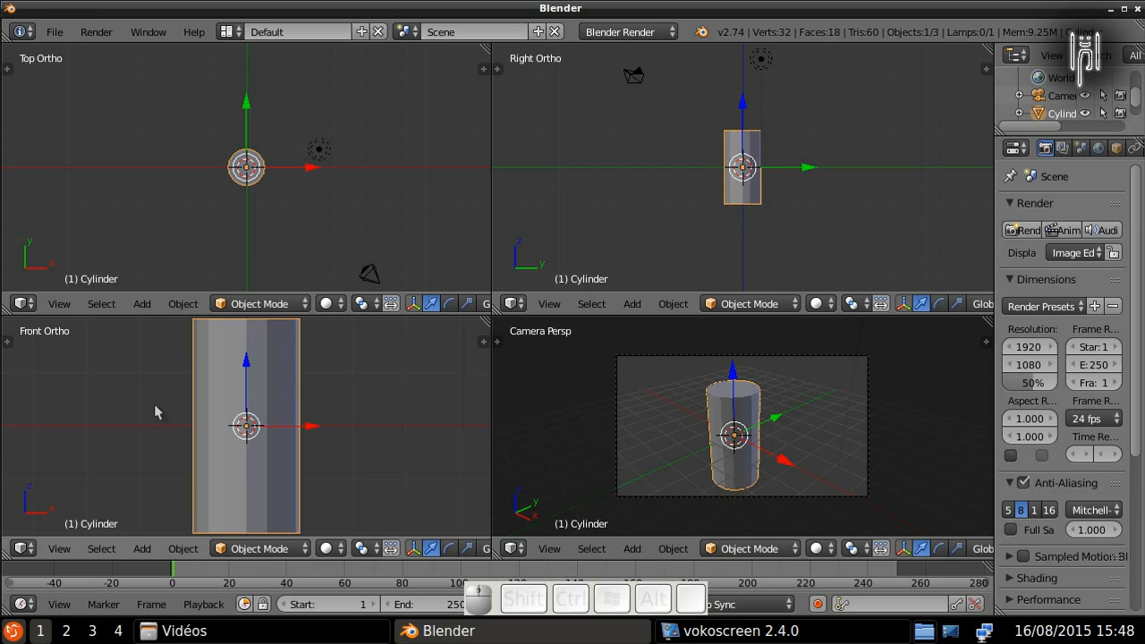
Step: Maximize the front viewport and put the cylinder in Edit Mode with face selection
{"action": "key", "text": "ctrl+Up"}
{"action": "scroll", "coordinate": [226, 268], "scroll_direction": "down", "scroll_amount": 2}
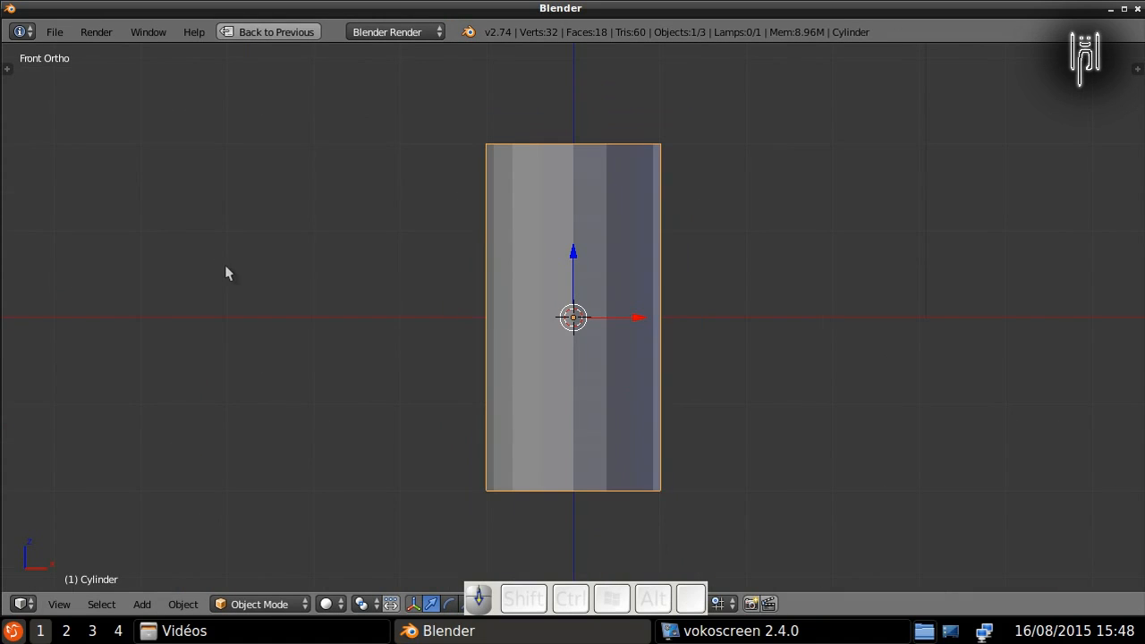
{"action": "middle_click_drag", "start_coordinate": [384, 286], "coordinate": [426, 331]}
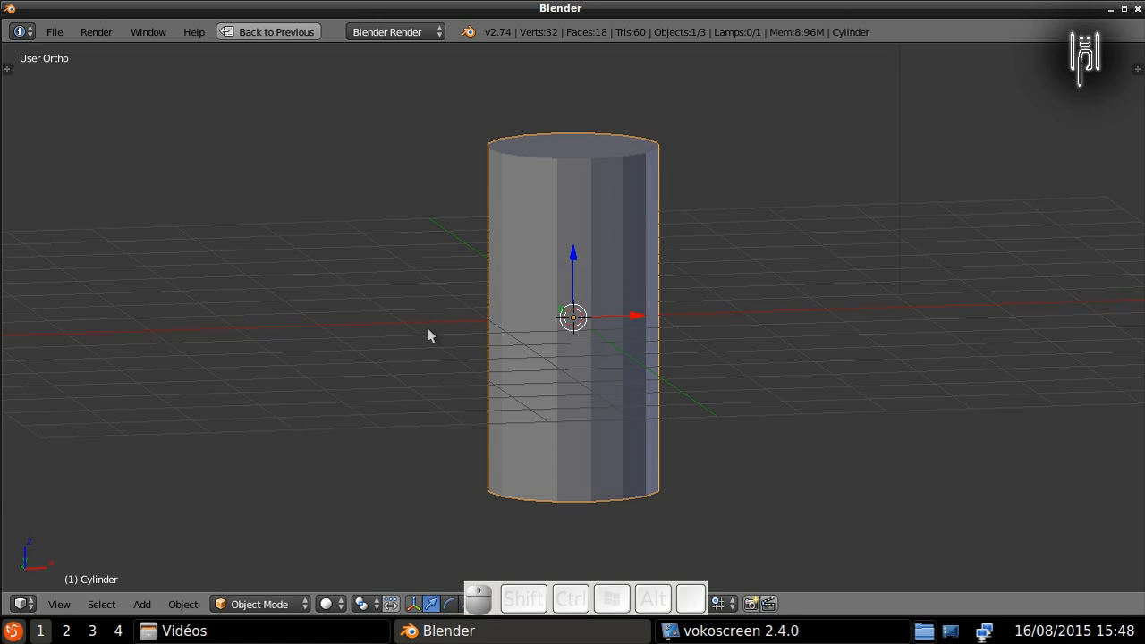
{"action": "key", "text": "Tab"}
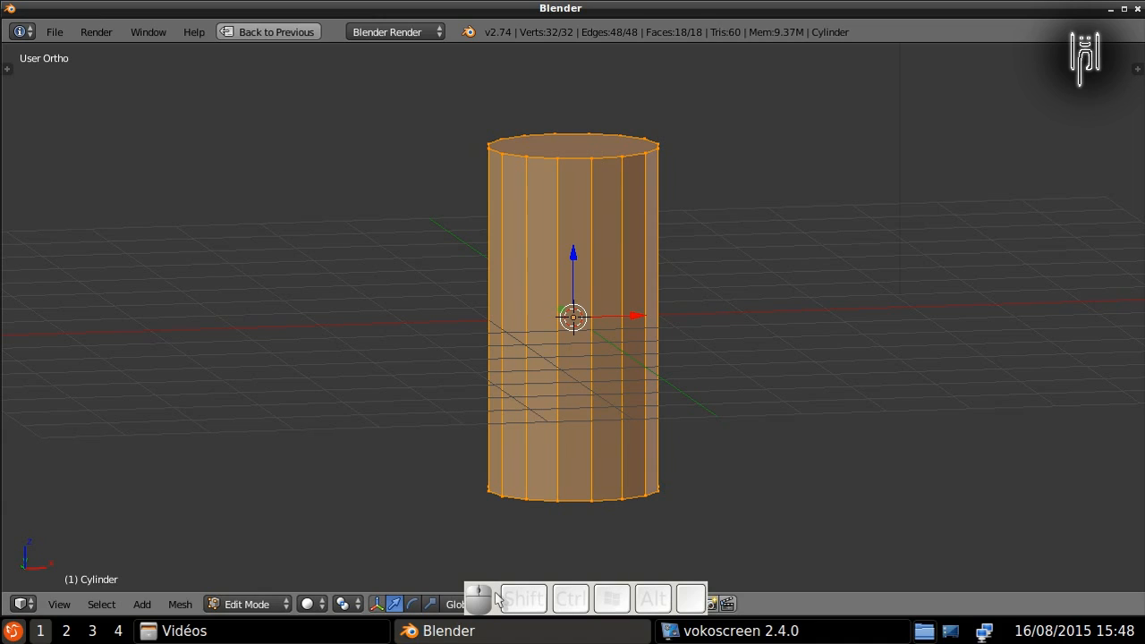
{"action": "left_click_drag", "start_coordinate": [504, 593], "coordinate": [781, 596]}
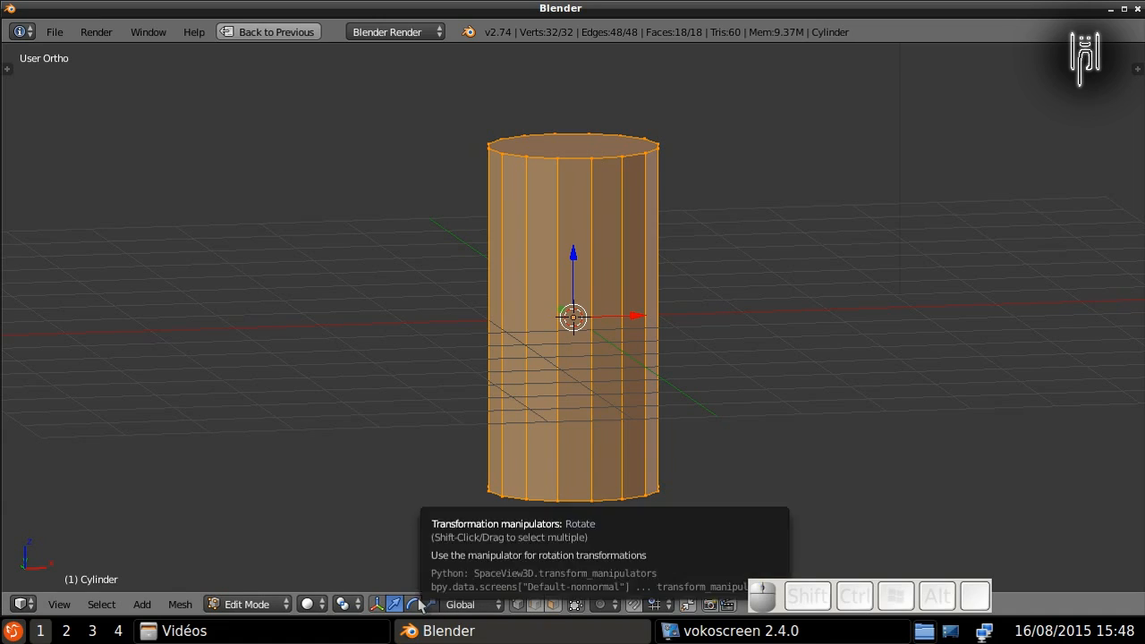
{"action": "left_click", "coordinate": [552, 605]}
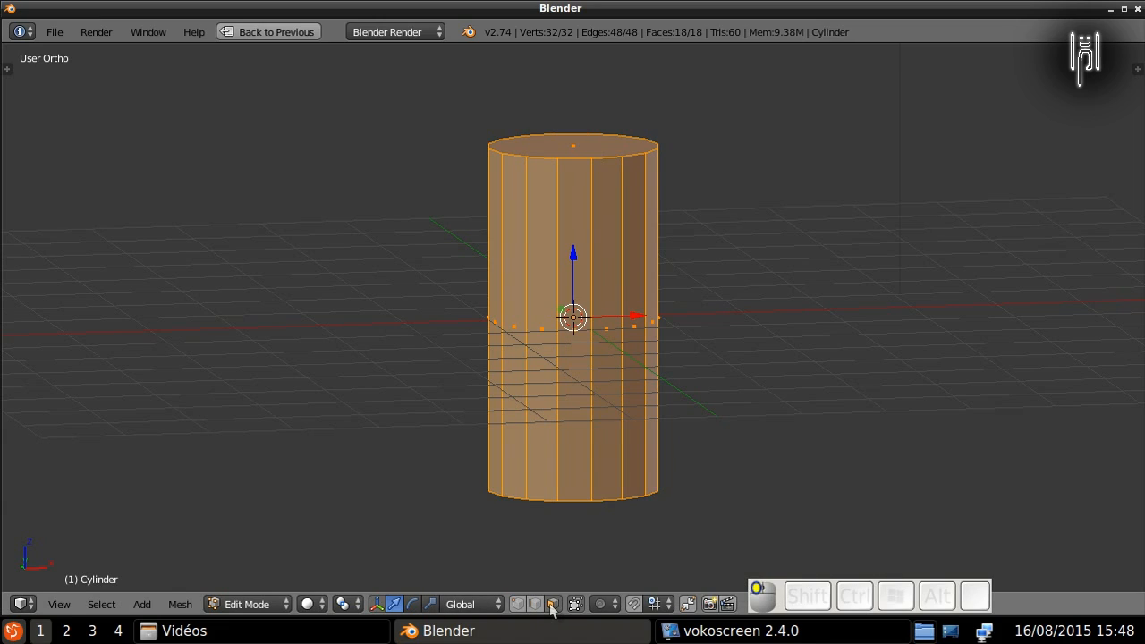
Step: Select every second side face all the way around the cylinder, eight faces in total
{"action": "right_click", "coordinate": [542, 333]}
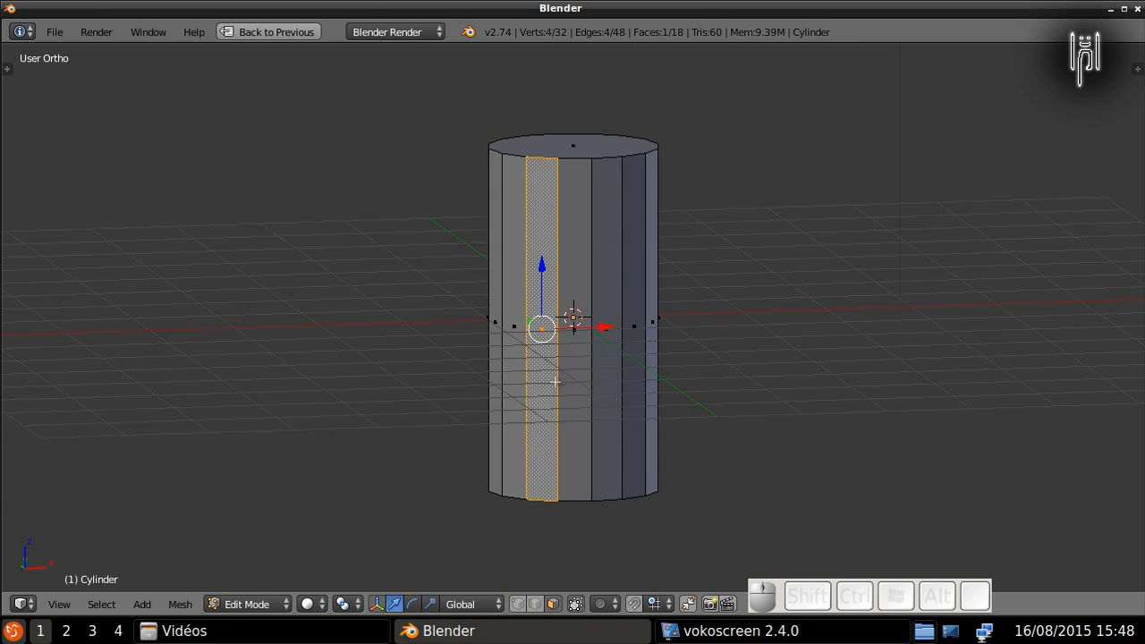
{"action": "middle_click_drag", "start_coordinate": [546, 387], "coordinate": [418, 413]}
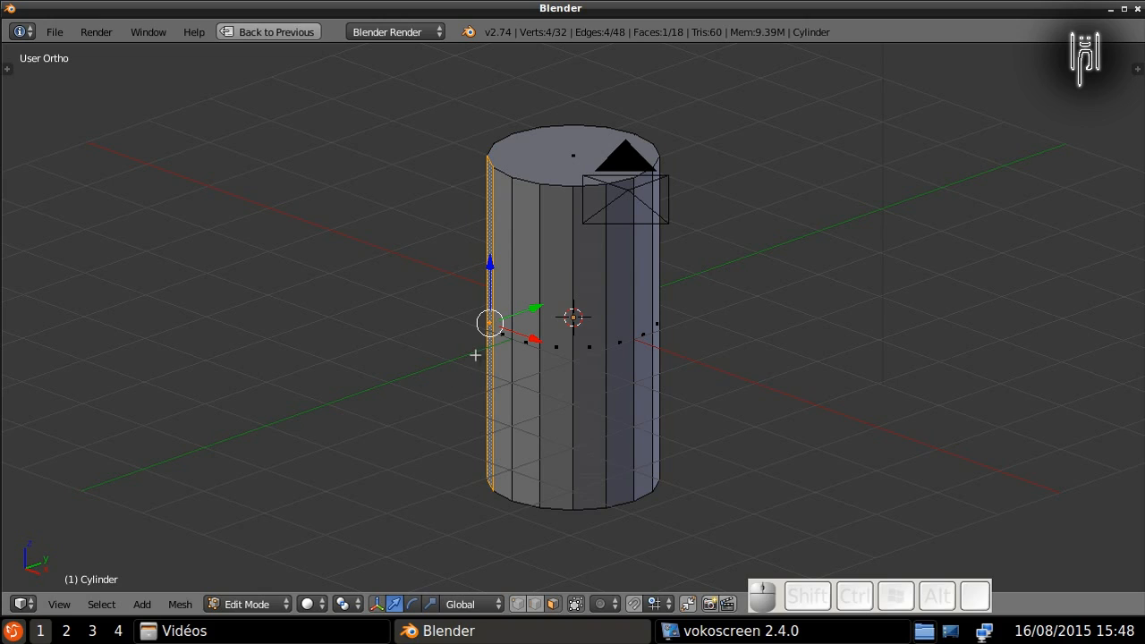
{"action": "right_click", "coordinate": [522, 349], "text": "shift"}
{"action": "right_click", "coordinate": [590, 345], "text": "shift"}
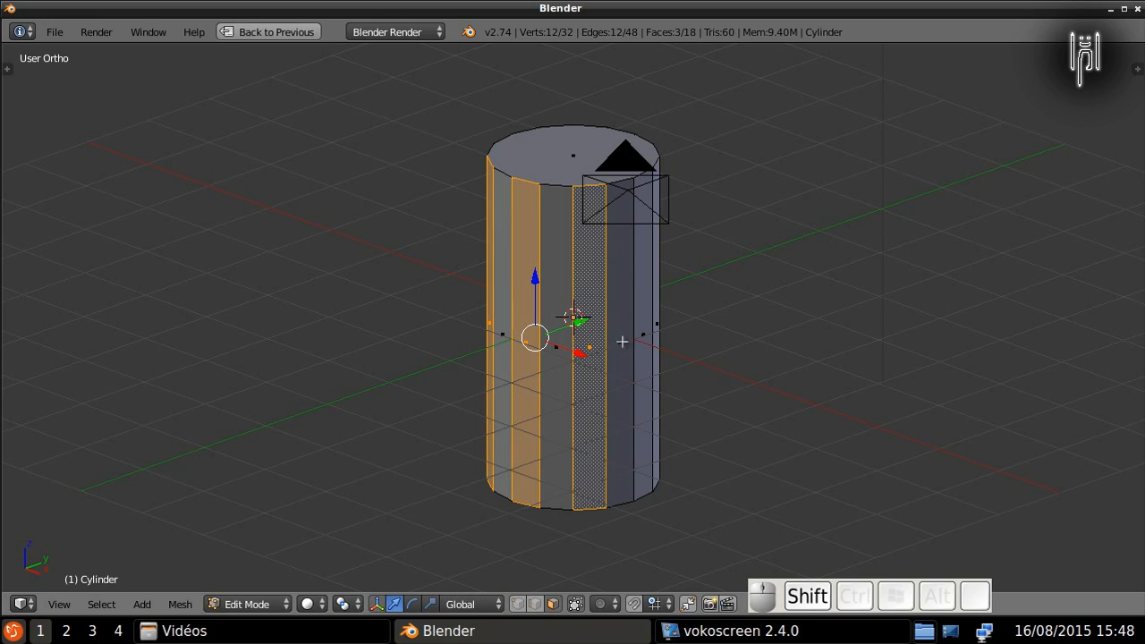
{"action": "right_click", "coordinate": [639, 336], "text": "shift"}
{"action": "middle_click_drag", "start_coordinate": [639, 337], "coordinate": [488, 358]}
{"action": "right_click", "coordinate": [577, 367], "text": "shift"}
{"action": "right_click", "coordinate": [632, 349], "text": "shift"}
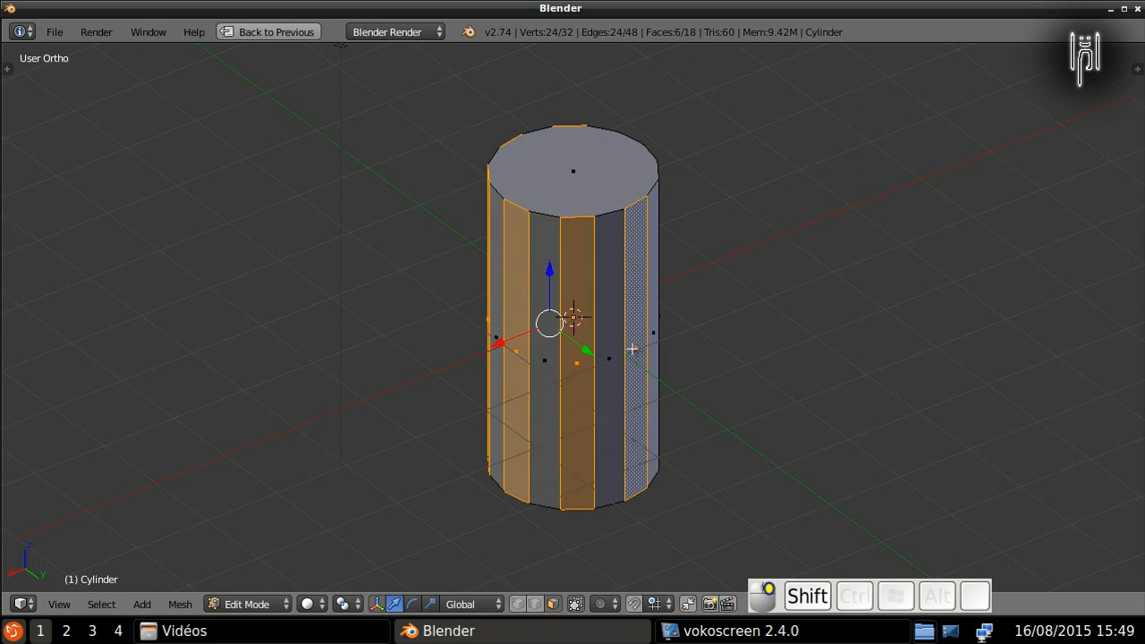
{"action": "middle_click_drag", "start_coordinate": [631, 346], "coordinate": [422, 363]}
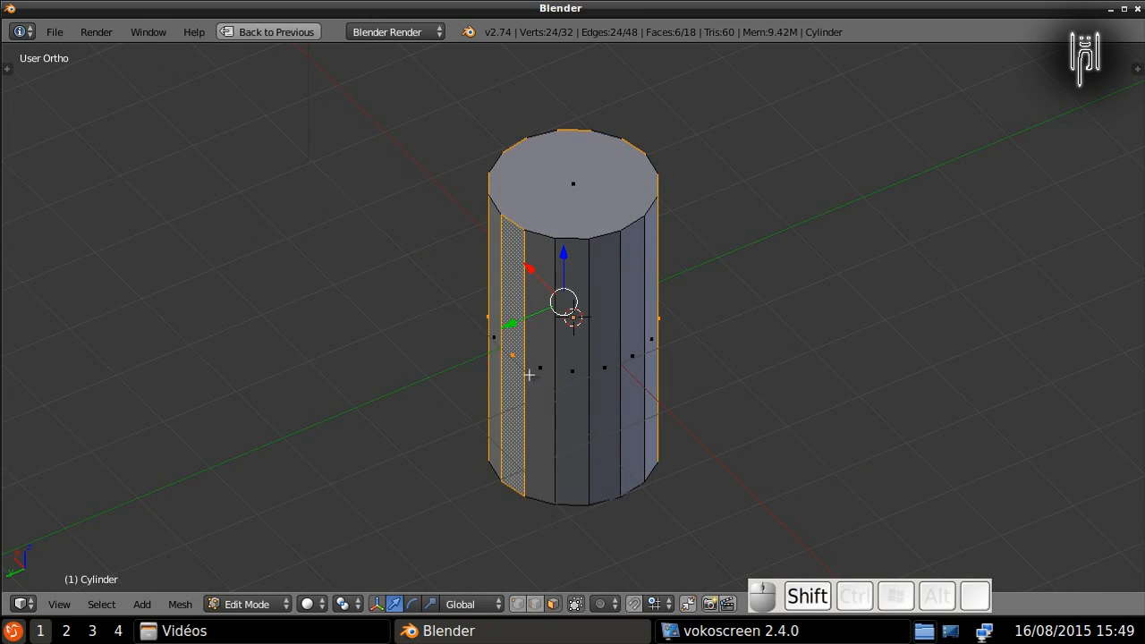
{"action": "right_click", "coordinate": [566, 375], "text": "shift"}
{"action": "right_click", "coordinate": [635, 365], "text": "shift"}
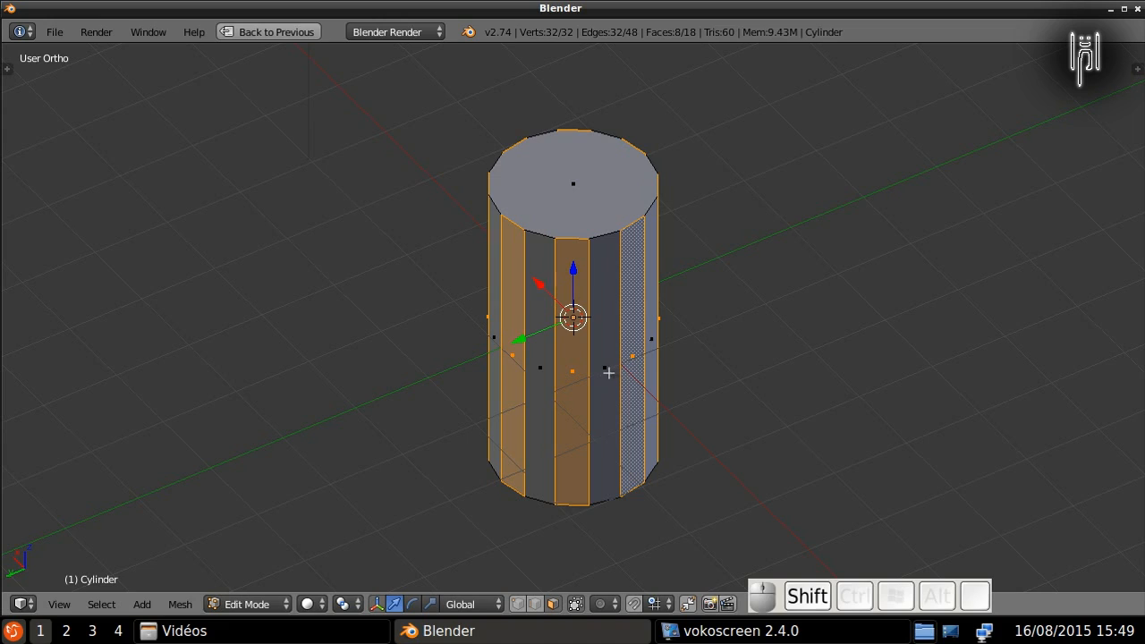
Step: Extrude the selected side faces in place and scale them to 0.9 to form recessed grooves
{"action": "middle_click_drag", "start_coordinate": [608, 372], "coordinate": [536, 307]}
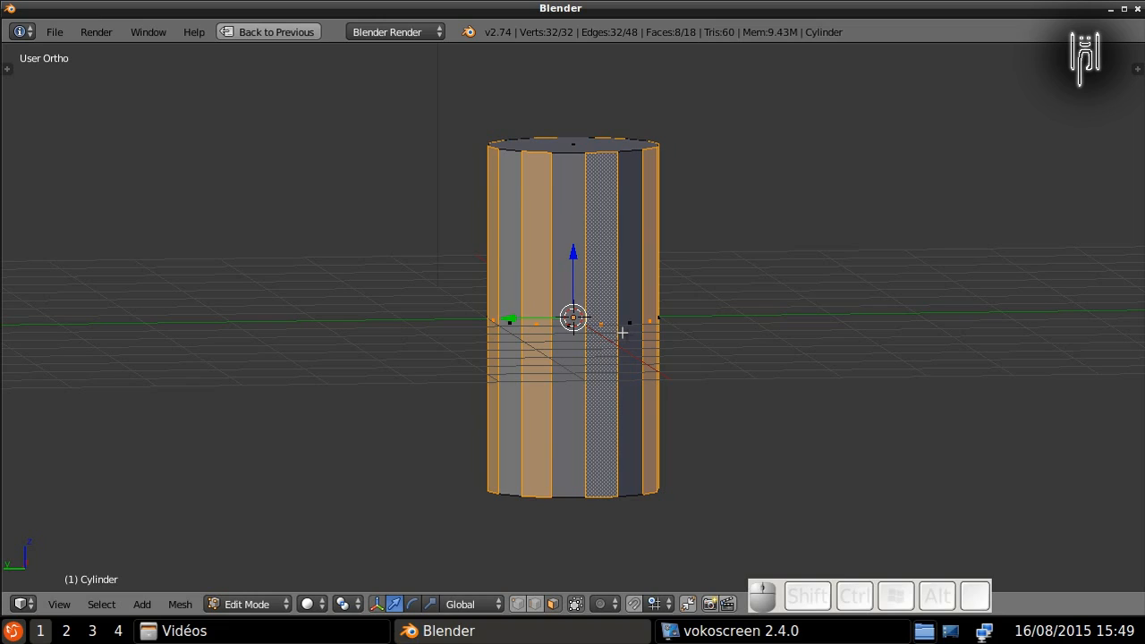
{"action": "key", "text": "e"}
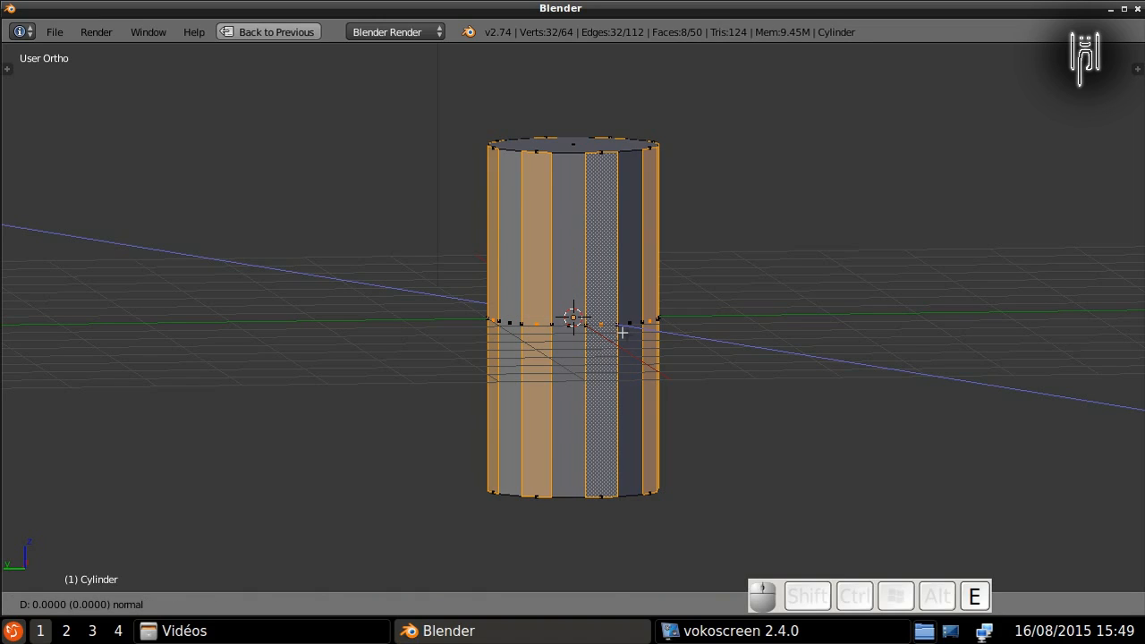
{"action": "key", "text": "Escape"}
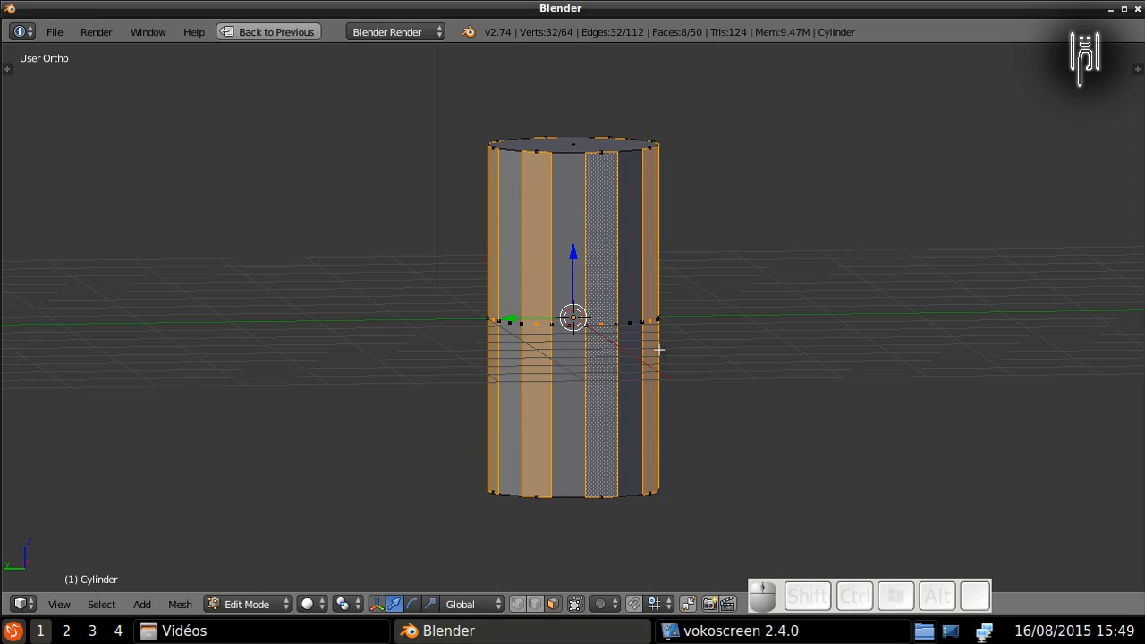
{"action": "key", "text": "s"}
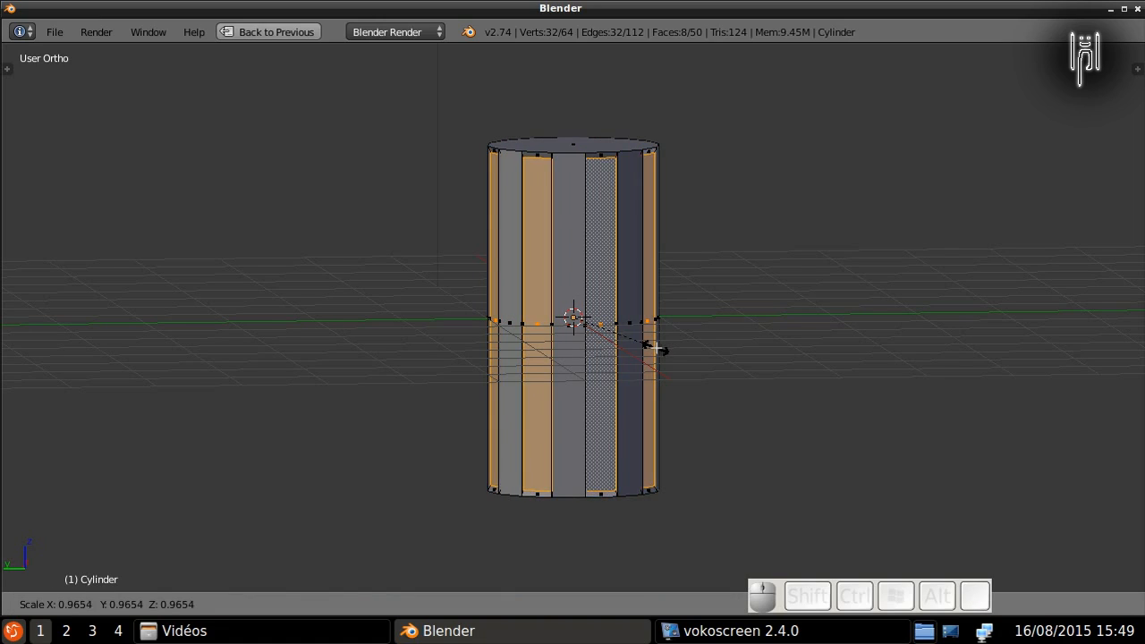
{"action": "key", "text": "ctrl"}
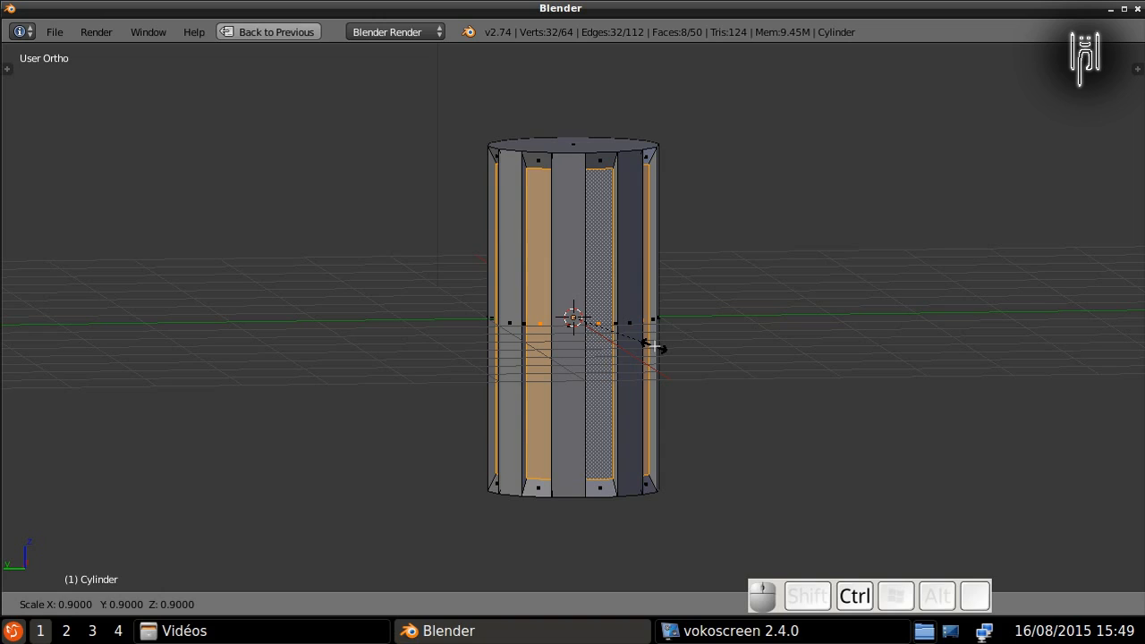
{"action": "left_click", "coordinate": [654, 347], "text": "ctrl"}
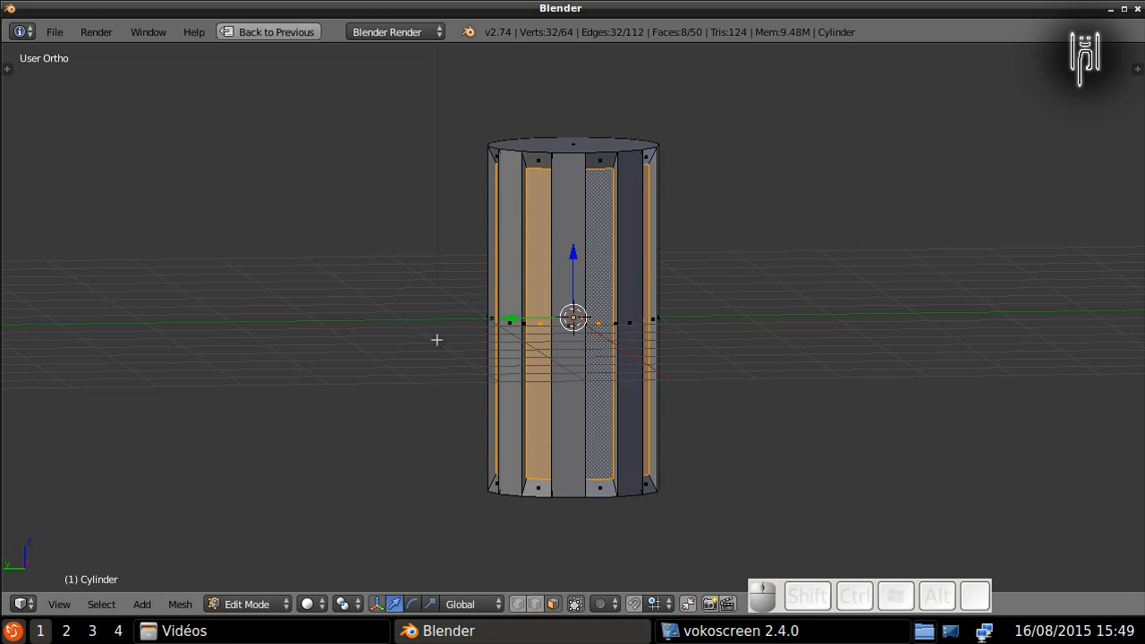
Step: Return to the front view, make hidden geometry selectable, switch to vertex selection and deselect everything
{"action": "middle_click_drag", "start_coordinate": [437, 338], "coordinate": [469, 344]}
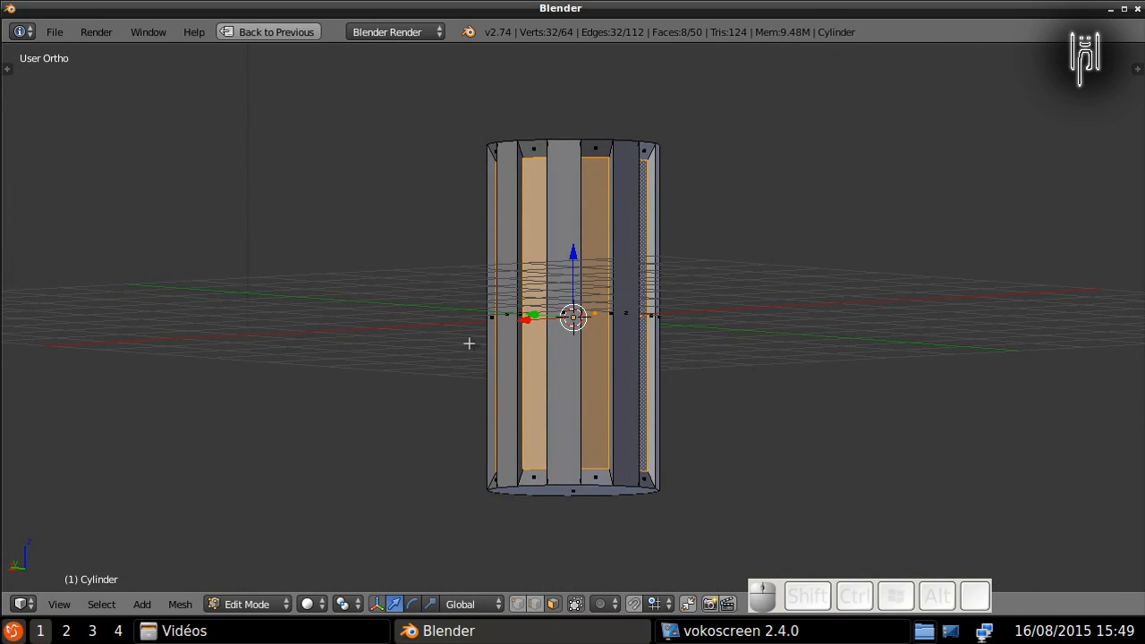
{"action": "key", "text": "KP_1"}
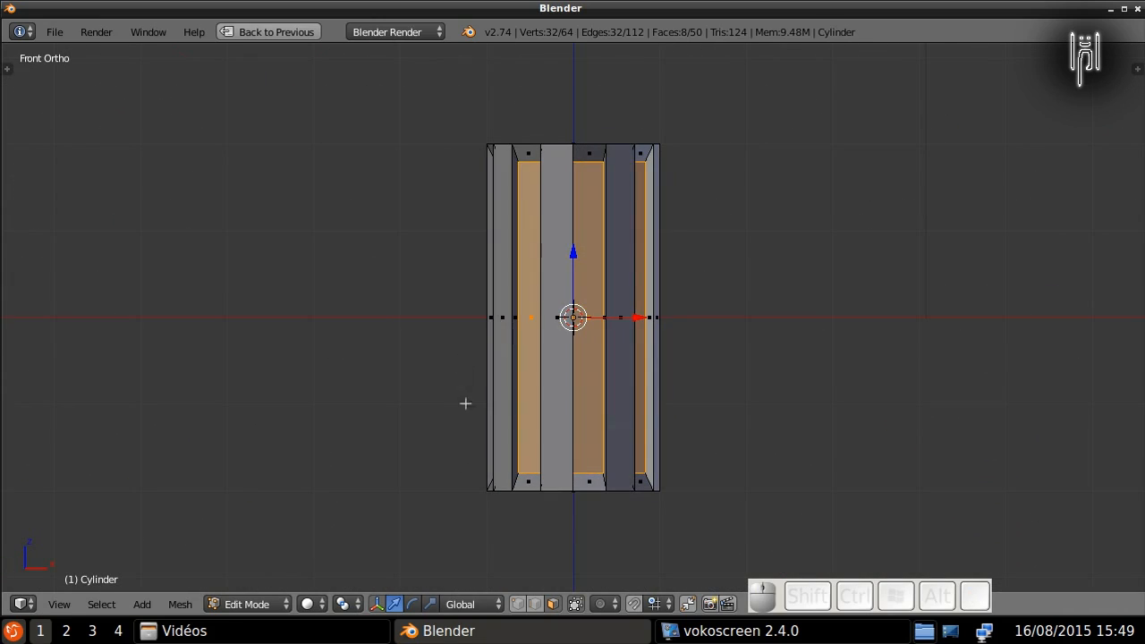
{"action": "left_click", "coordinate": [576, 604]}
{"action": "left_click", "coordinate": [576, 605]}
{"action": "left_click", "coordinate": [576, 604]}
{"action": "left_click", "coordinate": [576, 605]}
{"action": "left_click", "coordinate": [576, 606]}
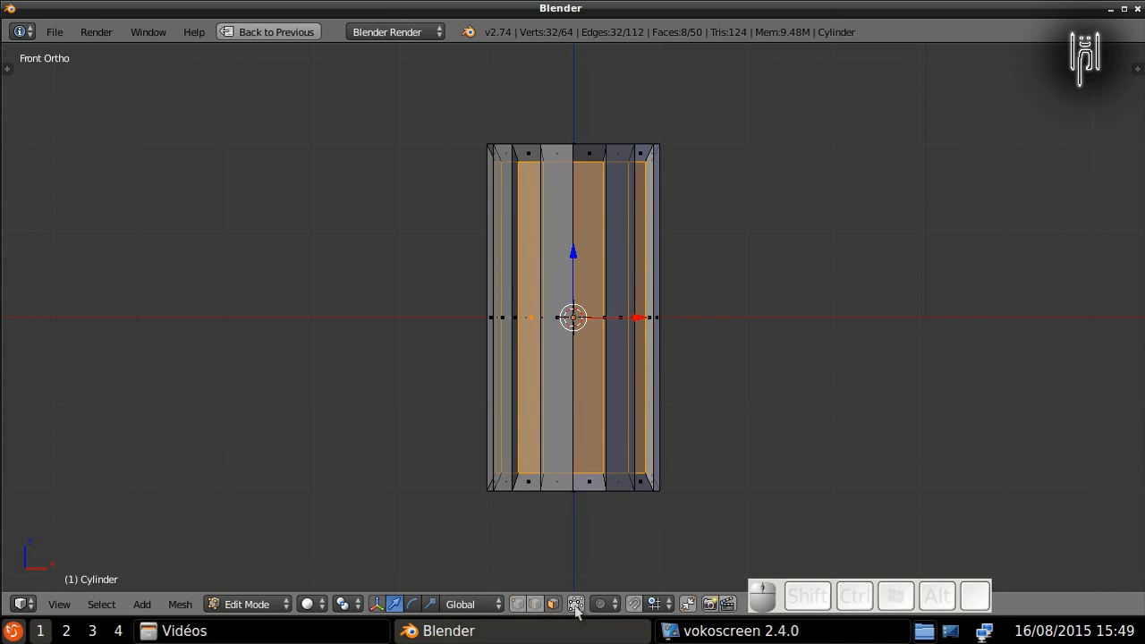
{"action": "left_click", "coordinate": [516, 605]}
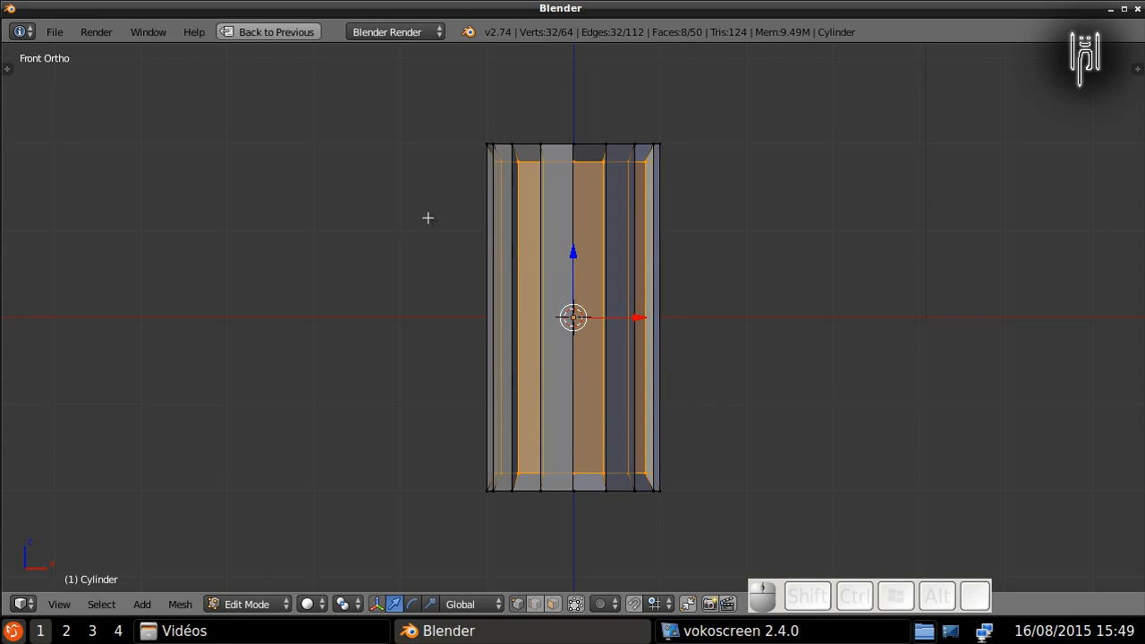
{"action": "key", "text": "a"}
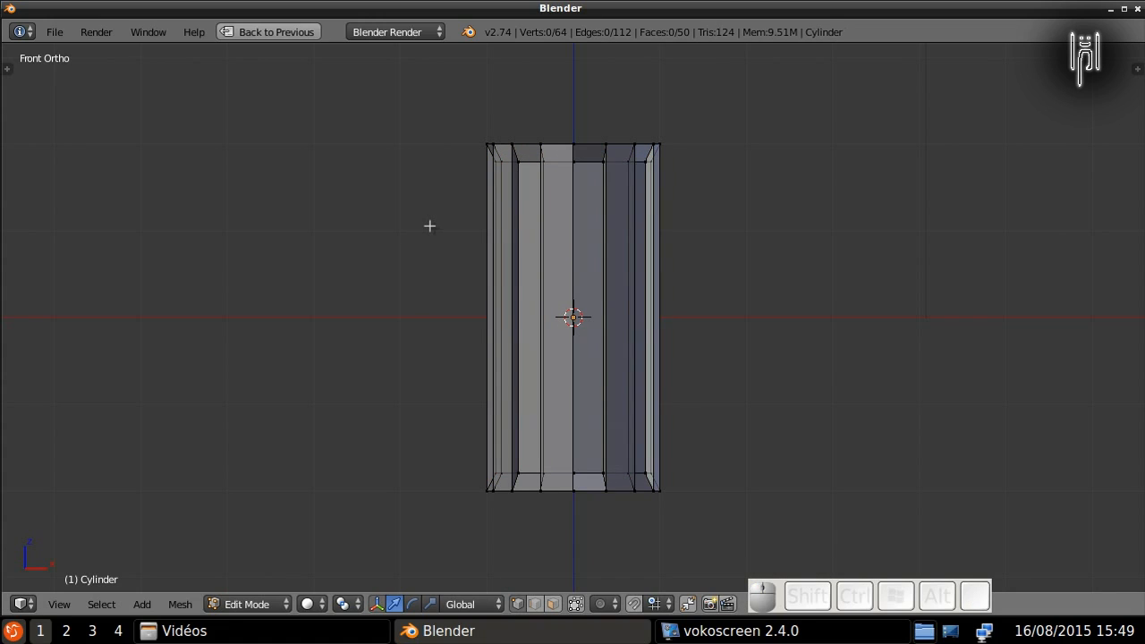
Step: Select the ring of vertices at the cylinder's top and extrude it upward along Z by about 2 units
{"action": "key", "text": "b"}
{"action": "left_click_drag", "start_coordinate": [432, 135], "coordinate": [698, 153]}
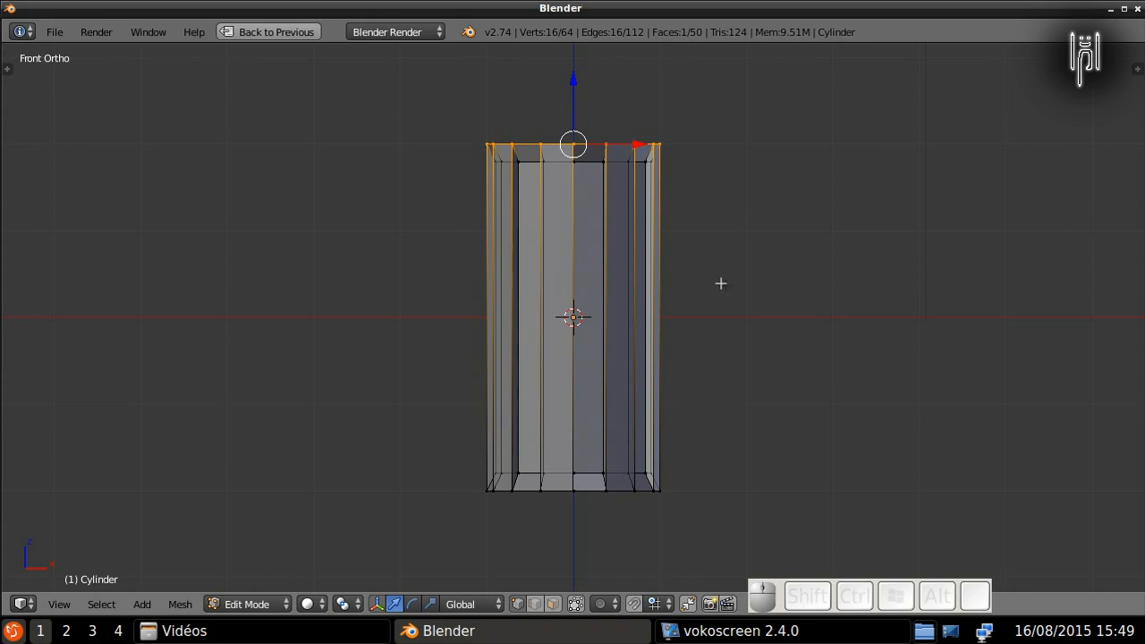
{"action": "scroll", "coordinate": [721, 283], "scroll_direction": "down", "scroll_amount": 3}
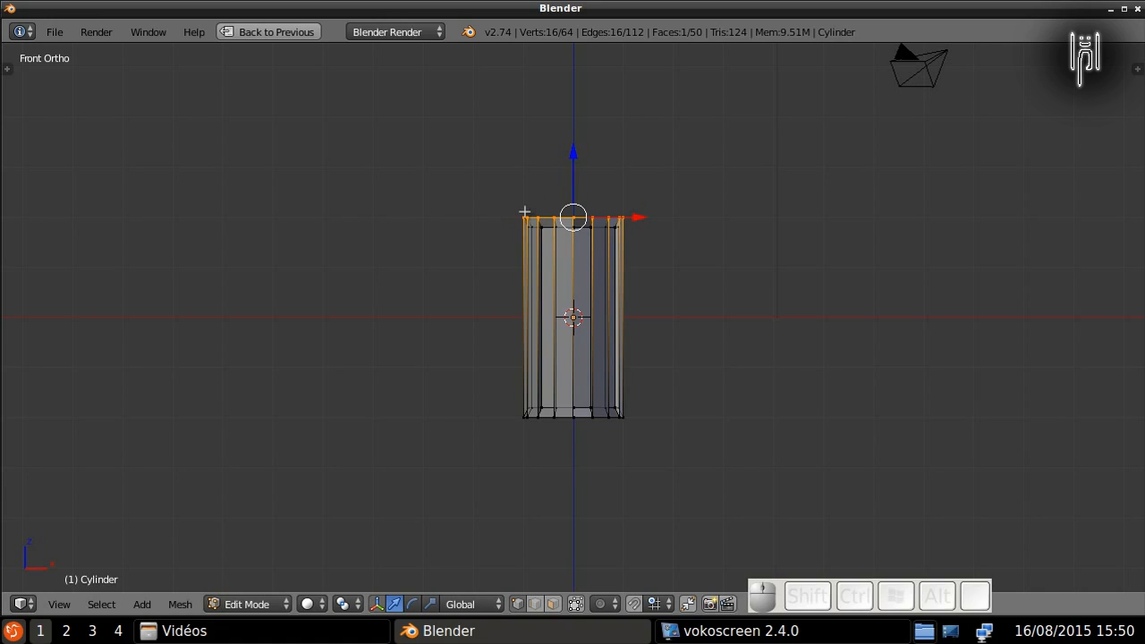
{"action": "key", "text": "e"}
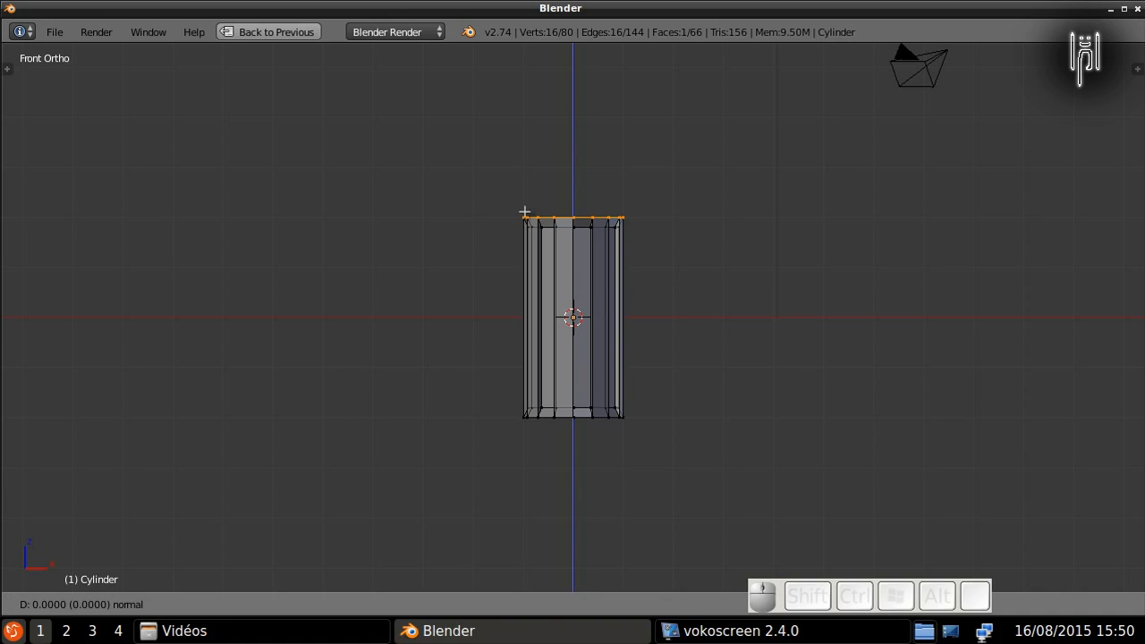
{"action": "key", "text": "z"}
{"action": "key", "text": "ctrl"}
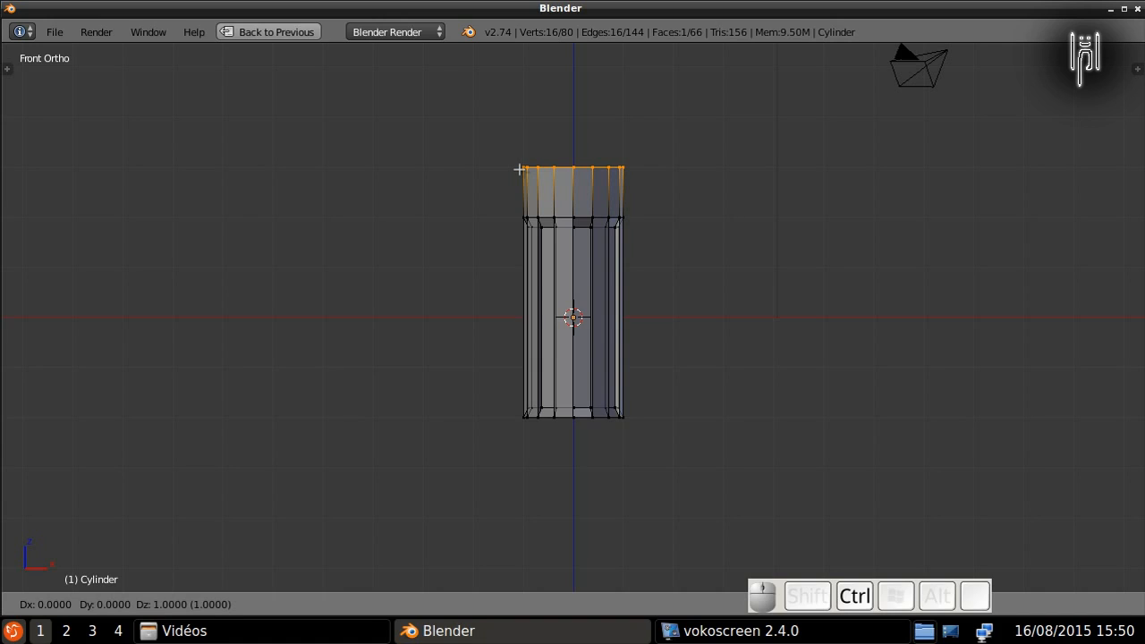
{"action": "key", "text": "shift"}
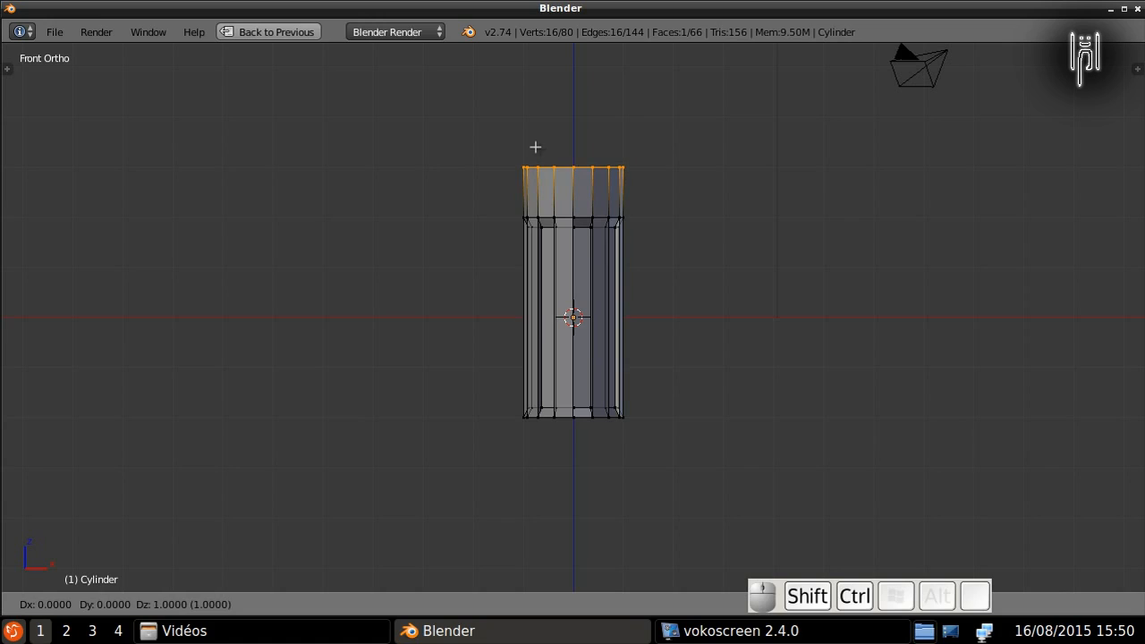
{"action": "key", "text": "z"}
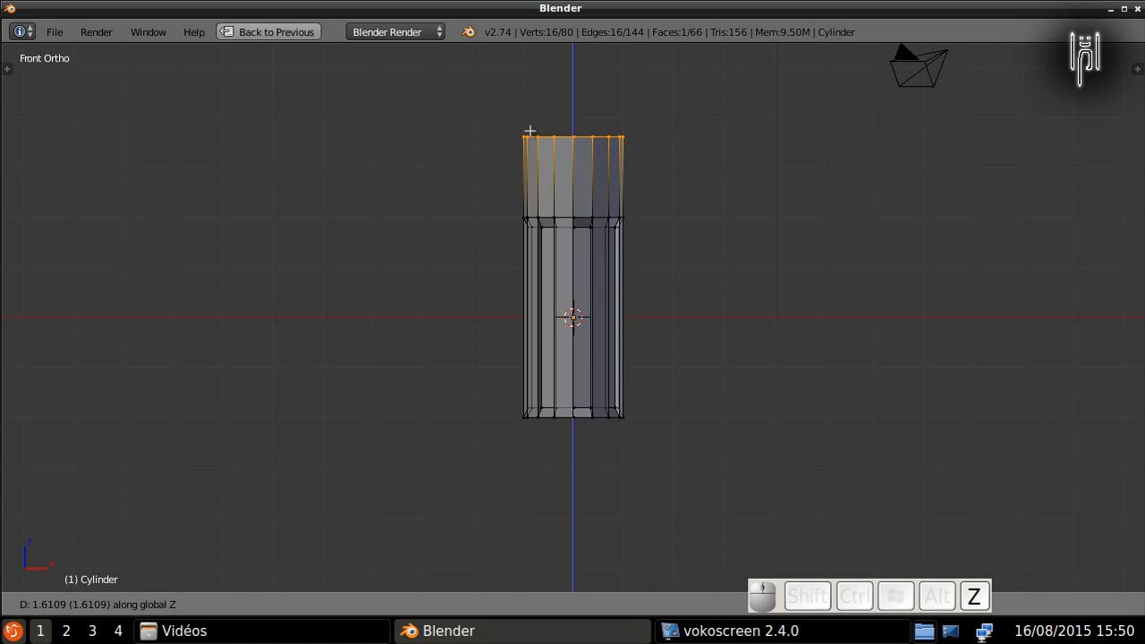
{"action": "key", "text": "ctrl"}
{"action": "key", "text": "shift"}
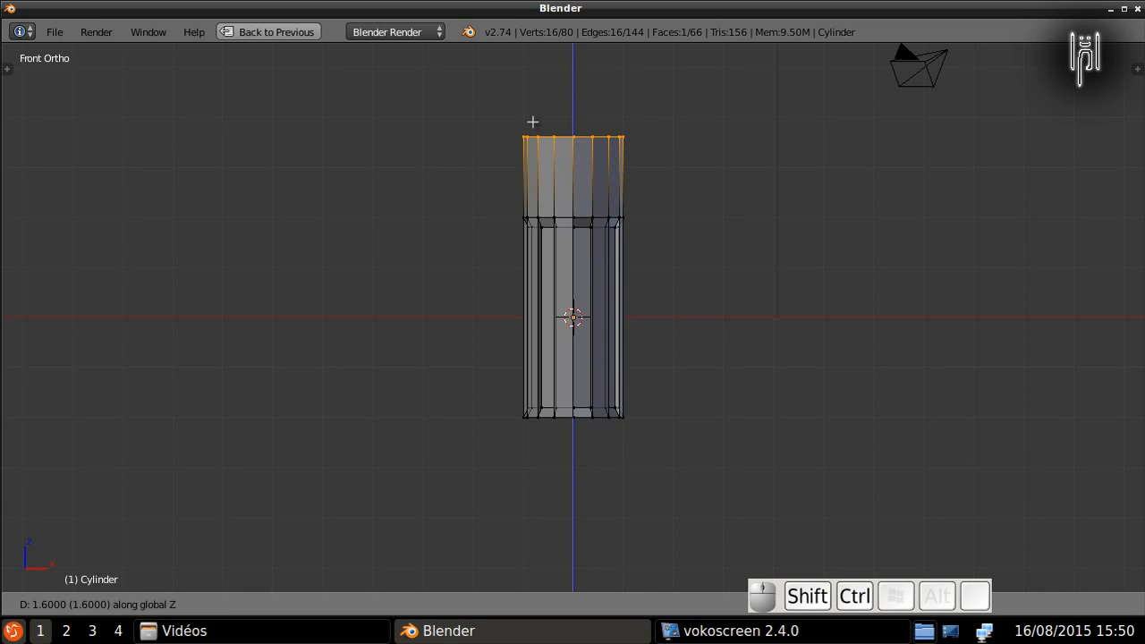
{"action": "left_click", "coordinate": [526, 102], "text": "ctrl"}
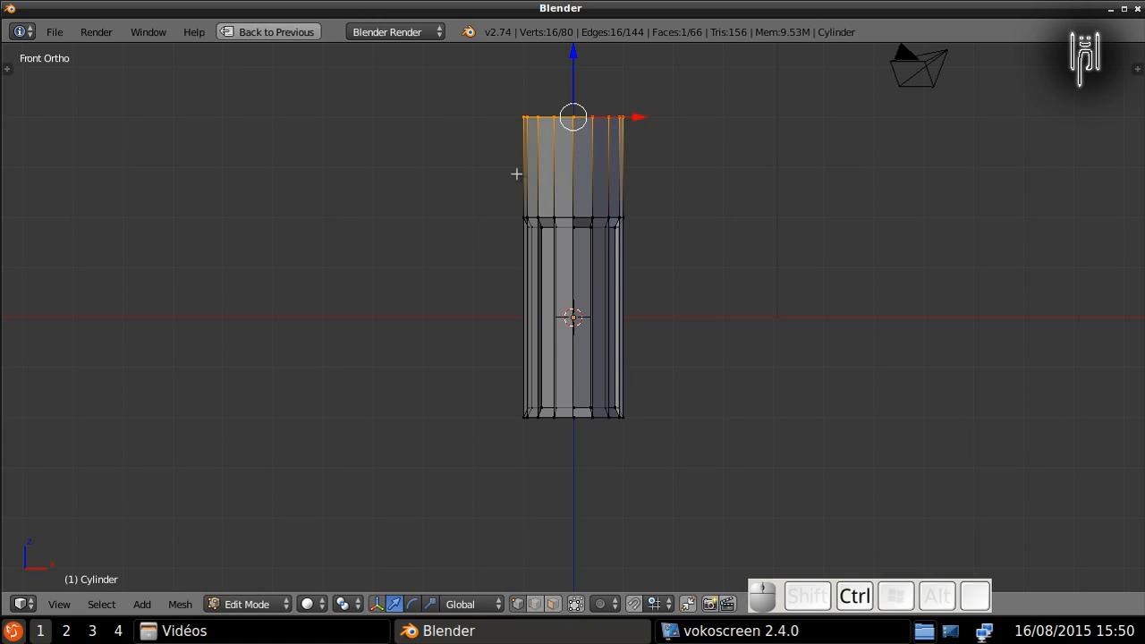
Step: Add two evenly spaced loop cuts around the newly extruded top section without sliding them
{"action": "key", "text": "ctrl+r"}
{"action": "scroll", "coordinate": [516, 174], "scroll_direction": "up", "scroll_amount": 1}
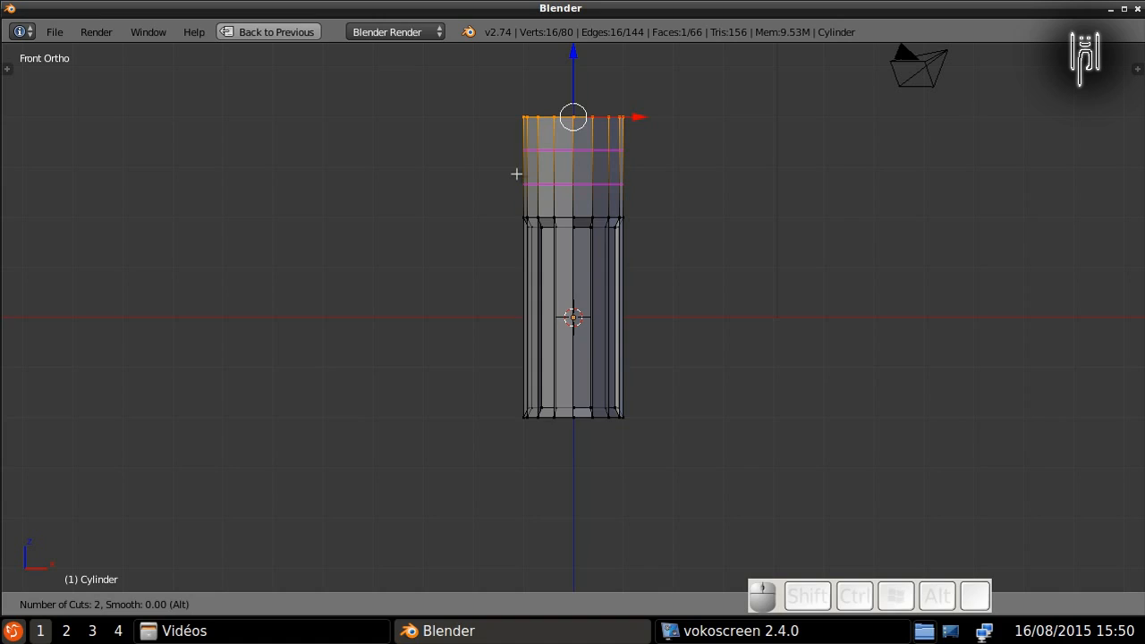
{"action": "left_click", "coordinate": [516, 173]}
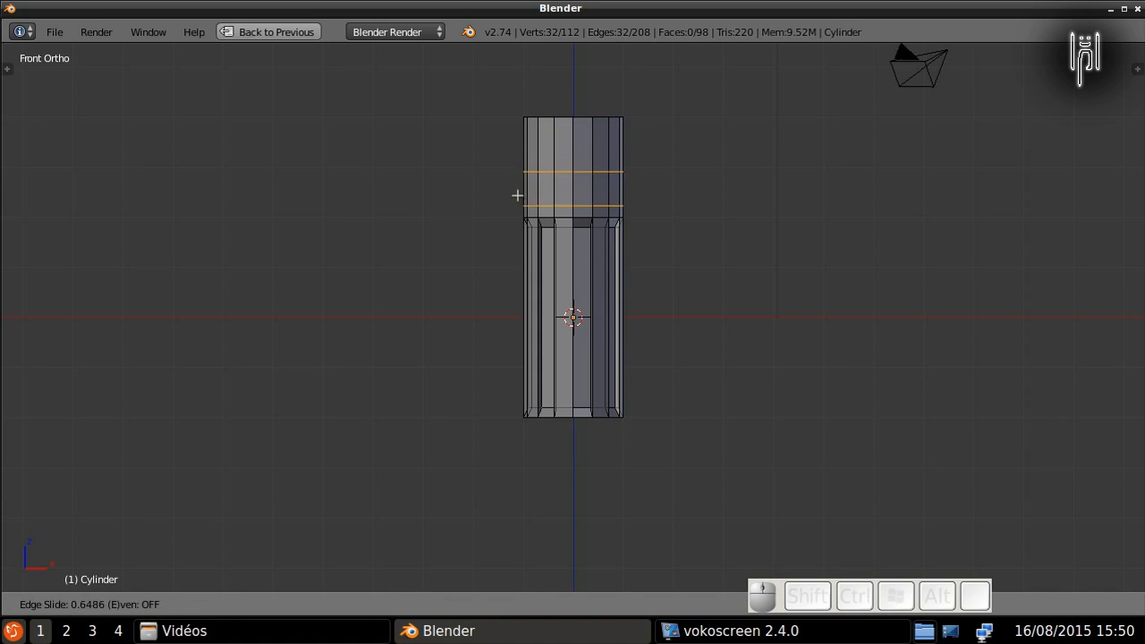
{"action": "key", "text": "Escape"}
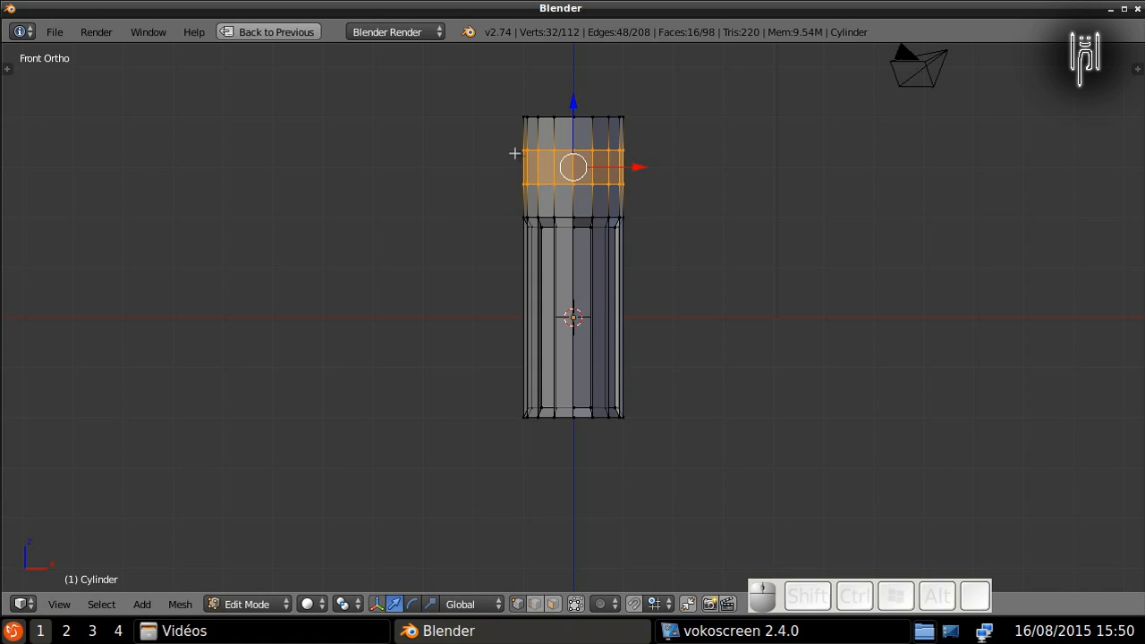
Step: Select only the top vertex ring and the lower of the two new loops, and scale them to 0.7 along X
{"action": "key", "text": "a"}
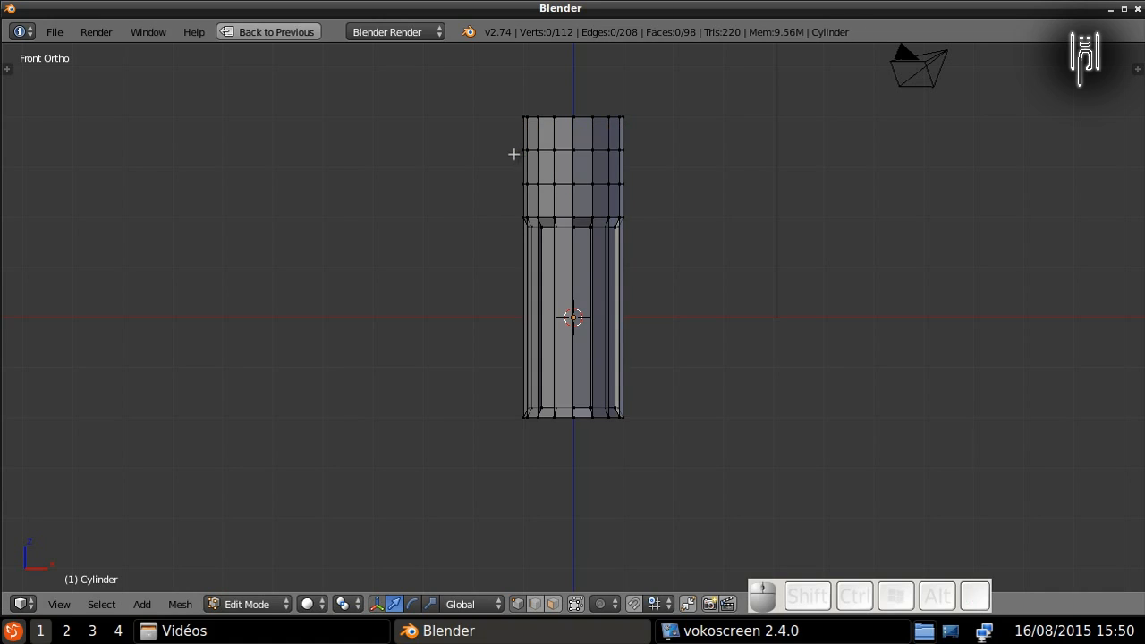
{"action": "key", "text": "b"}
{"action": "left_click_drag", "start_coordinate": [502, 97], "coordinate": [618, 120]}
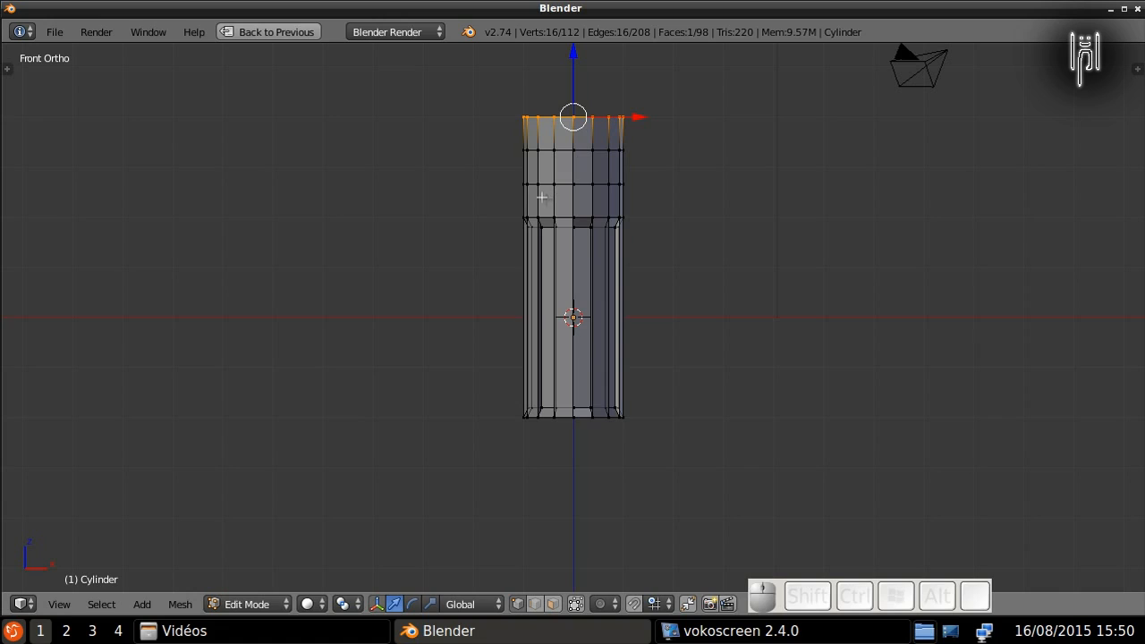
{"action": "key", "text": "b"}
{"action": "left_click_drag", "start_coordinate": [513, 181], "coordinate": [641, 187]}
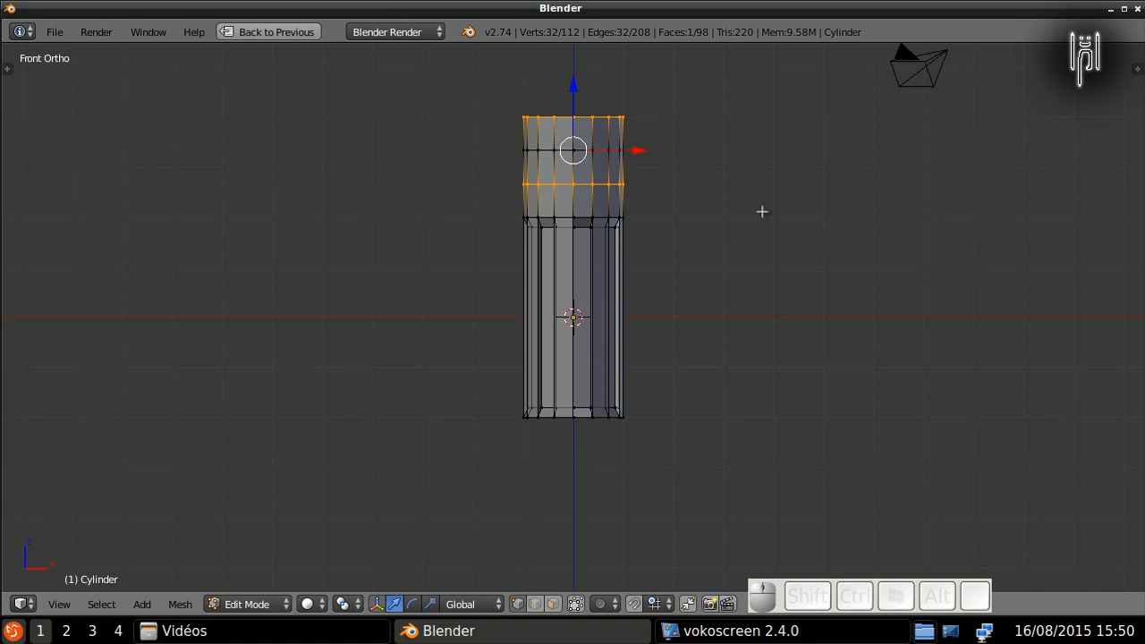
{"action": "key", "text": "s"}
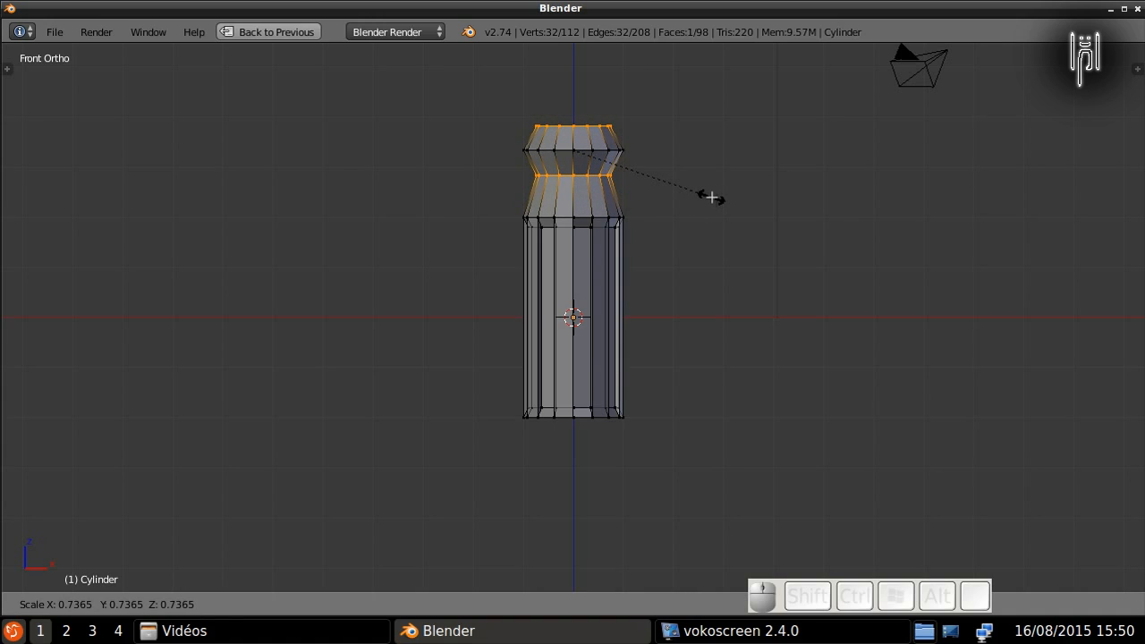
{"action": "key", "text": "Escape"}
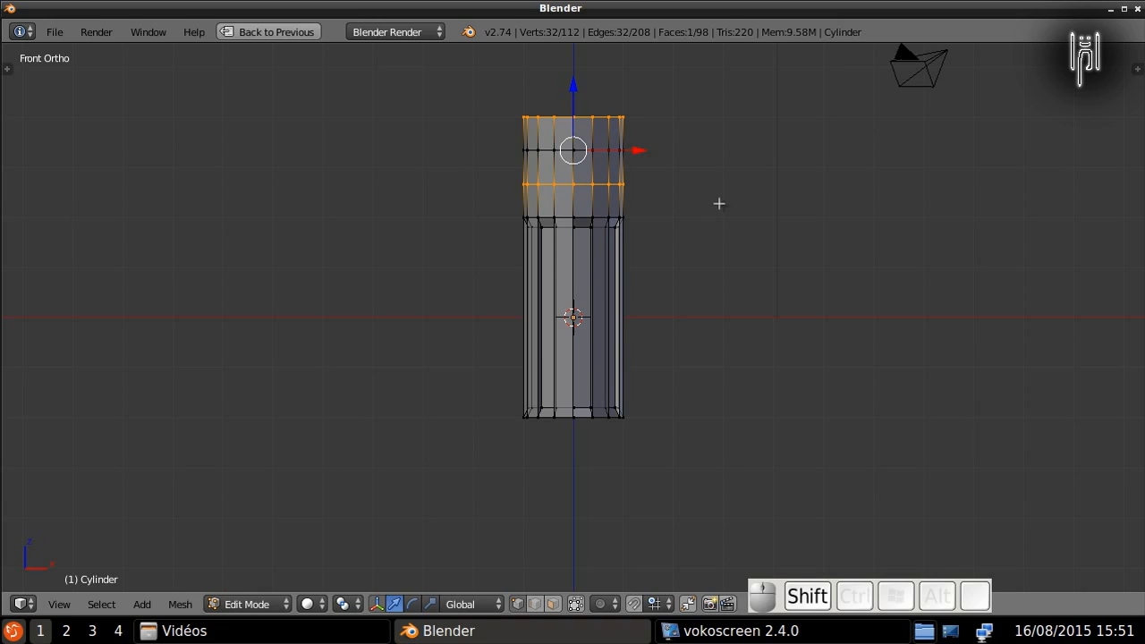
{"action": "middle_click_drag", "start_coordinate": [718, 202], "coordinate": [686, 308], "text": "shift"}
{"action": "scroll", "coordinate": [684, 277], "scroll_direction": "up", "scroll_amount": 3}
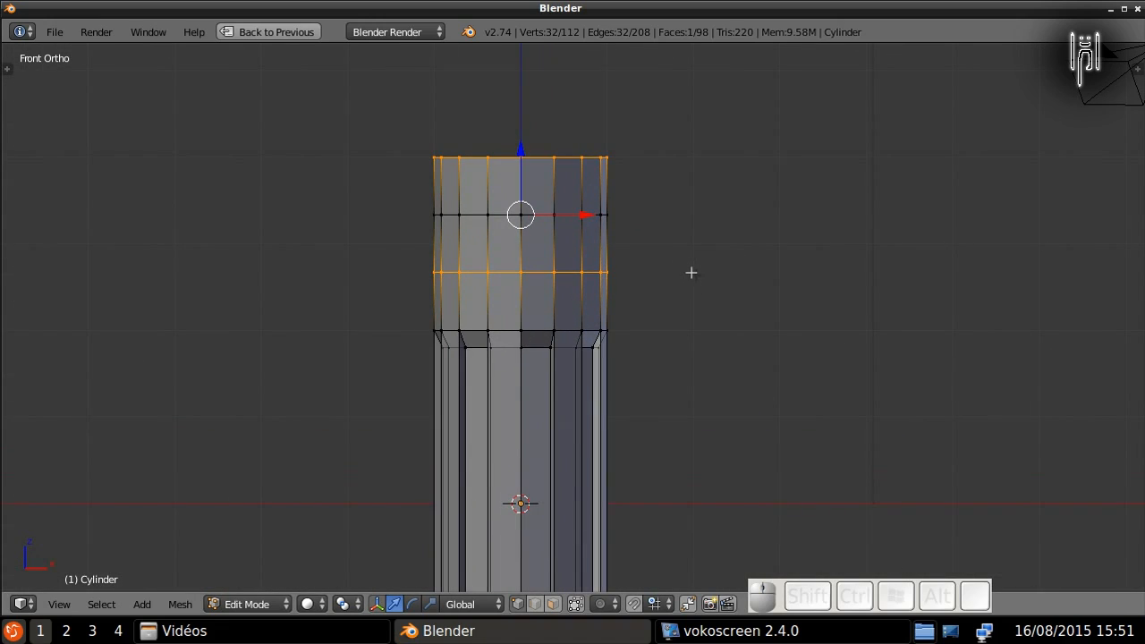
{"action": "key", "text": "s"}
{"action": "key", "text": "x"}
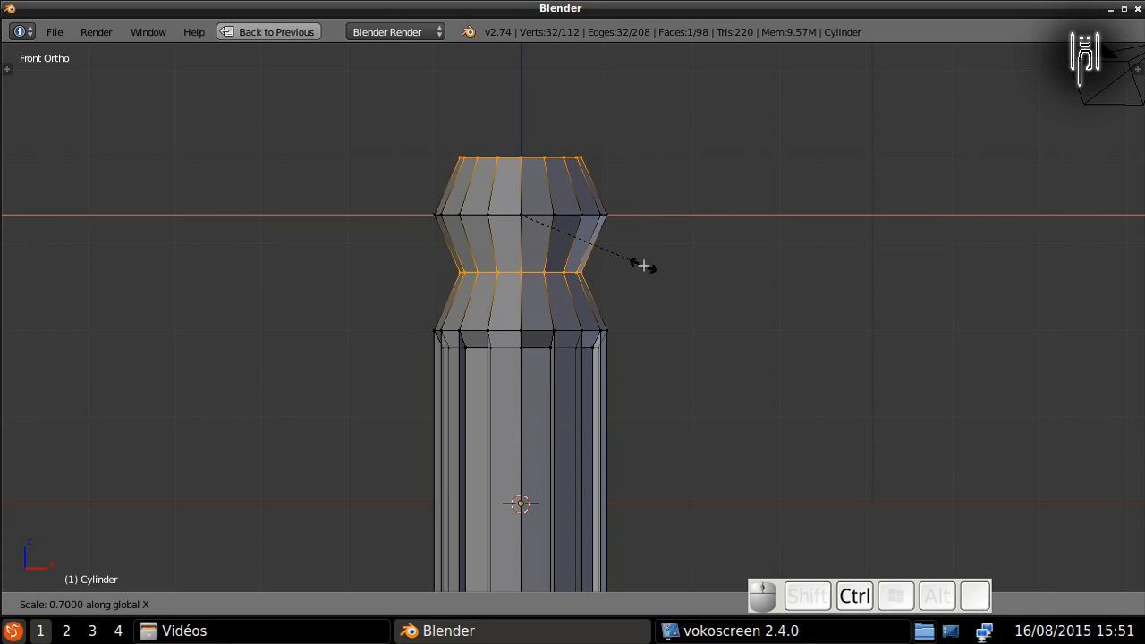
{"action": "left_click", "coordinate": [644, 265], "text": "ctrl"}
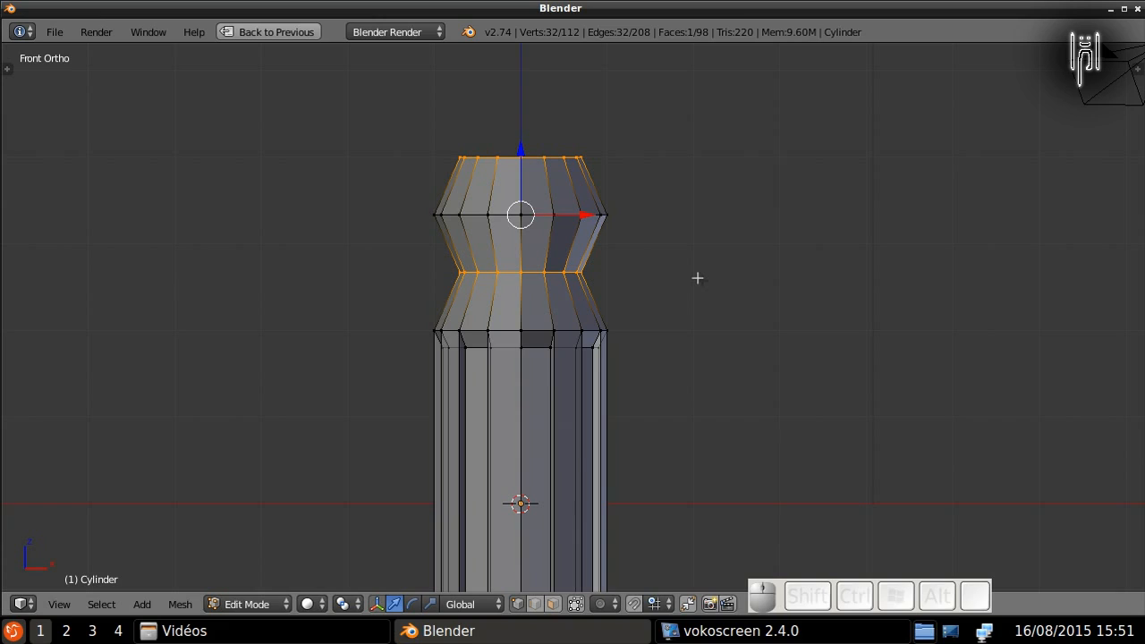
Step: Scale the same two rings along Y by about the same factor as along X to keep the neck round
{"action": "key", "text": "s"}
{"action": "key", "text": "y"}
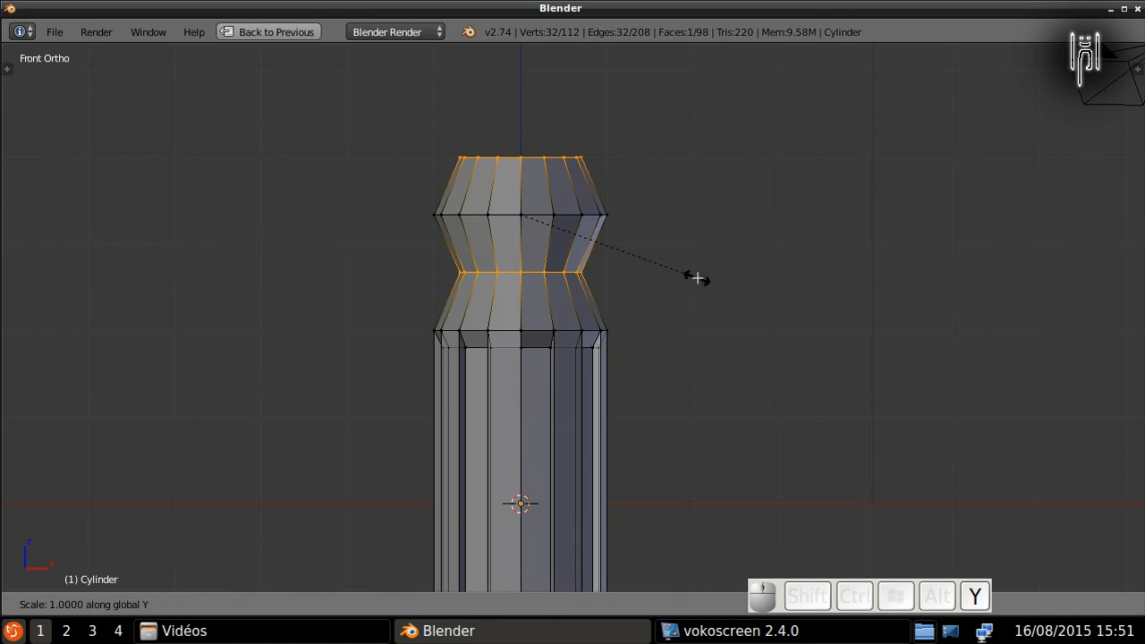
{"action": "key", "text": "ctrl"}
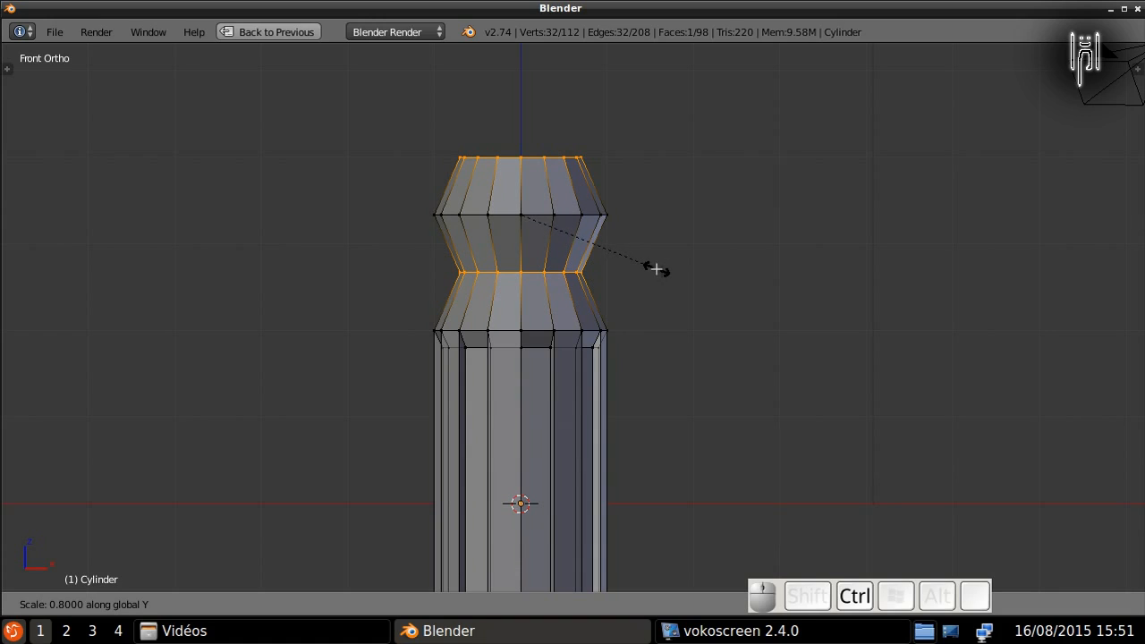
{"action": "left_click", "coordinate": [648, 266]}
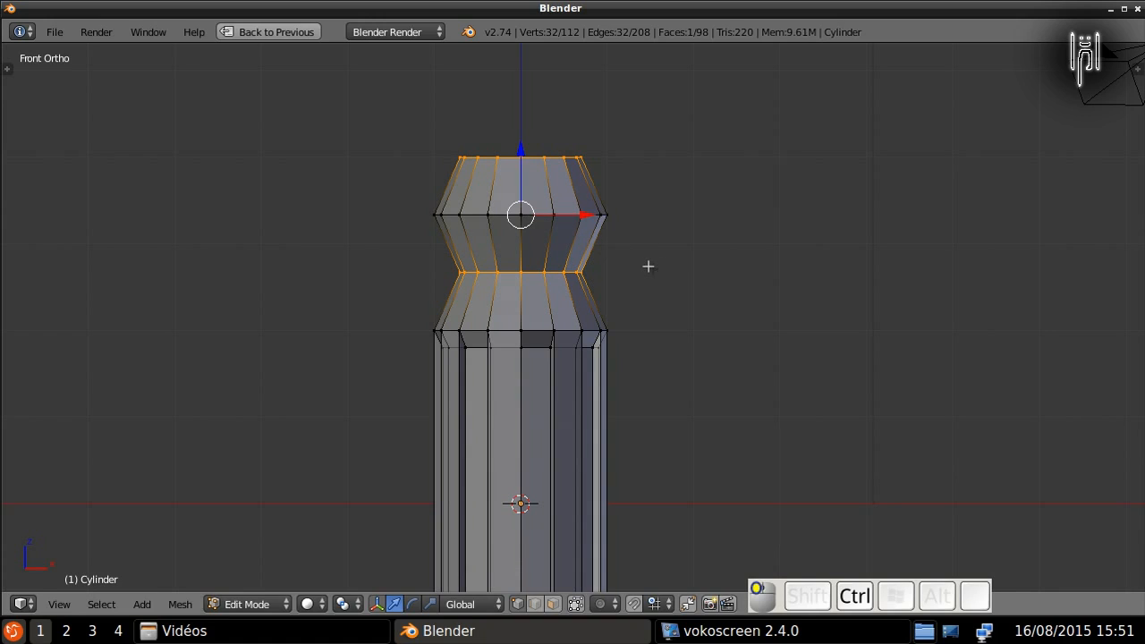
Step: Examine the handle's shape from several angles in Object Mode, and return to Edit Mode in front view at its lower end
{"action": "middle_click_drag", "start_coordinate": [647, 263], "coordinate": [708, 215]}
{"action": "scroll", "coordinate": [695, 233], "scroll_direction": "down", "scroll_amount": 3}
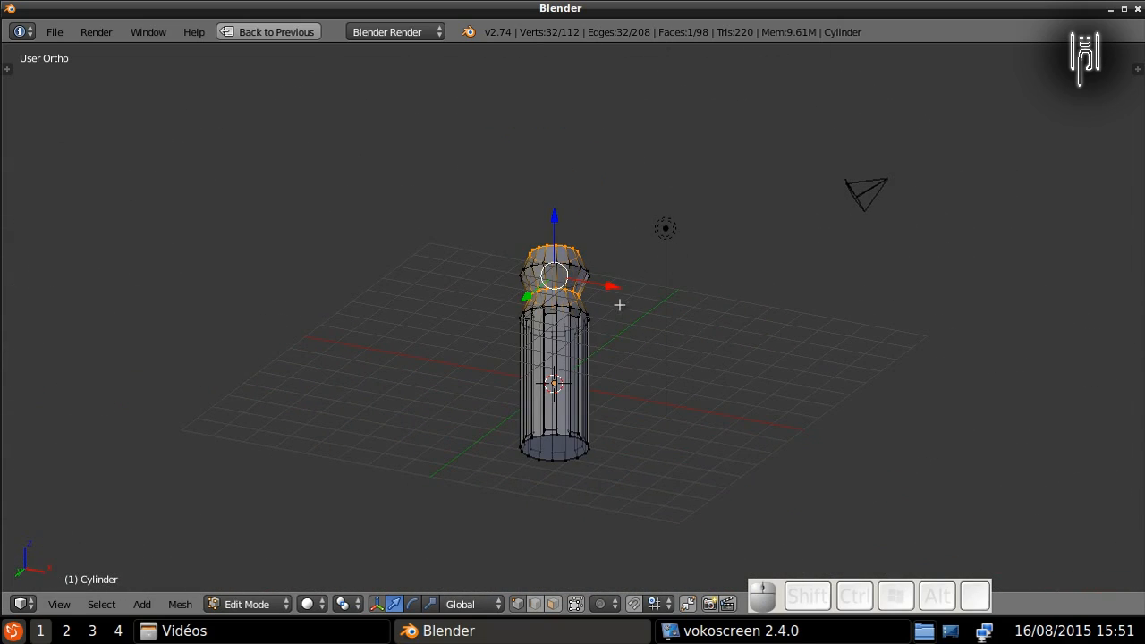
{"action": "middle_click_drag", "start_coordinate": [621, 305], "coordinate": [669, 351]}
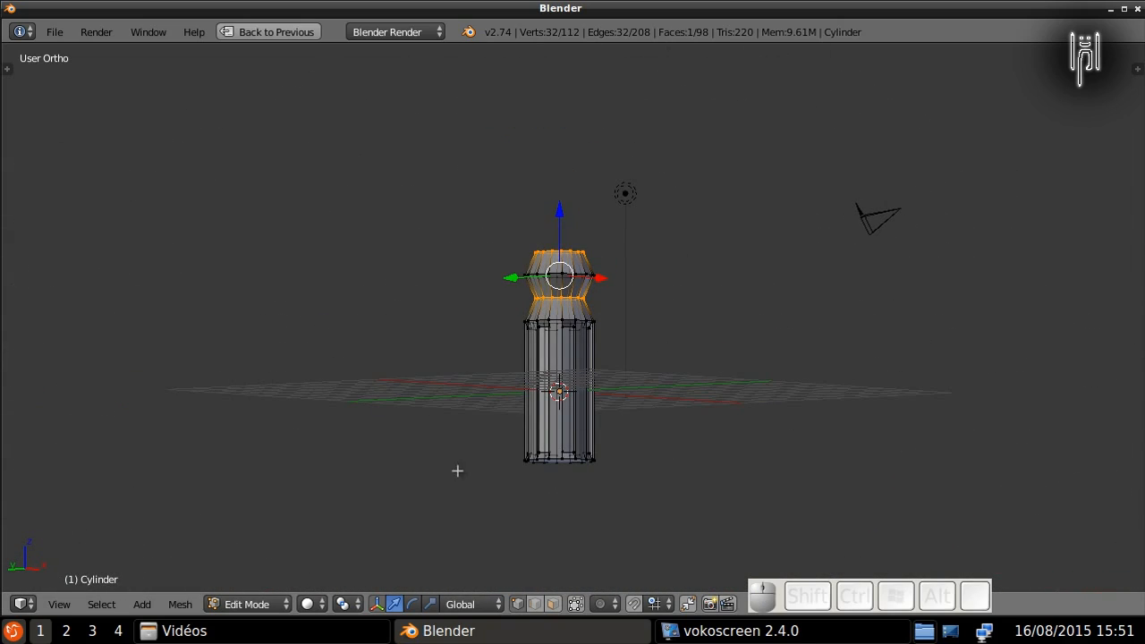
{"action": "key", "text": "Tab"}
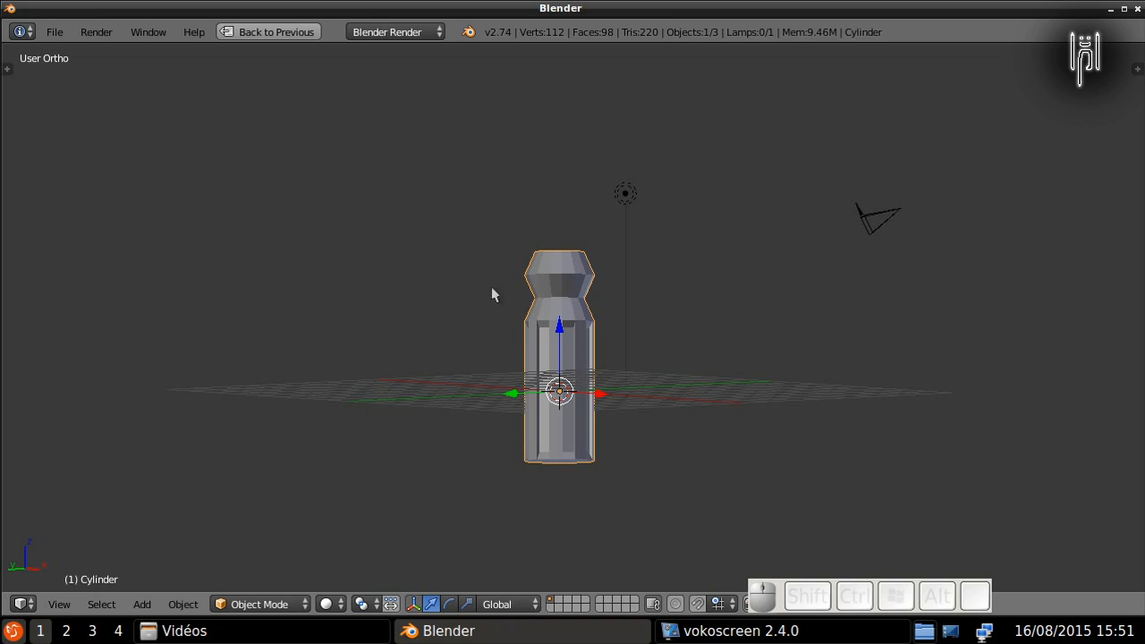
{"action": "middle_click_drag", "start_coordinate": [491, 366], "coordinate": [525, 378]}
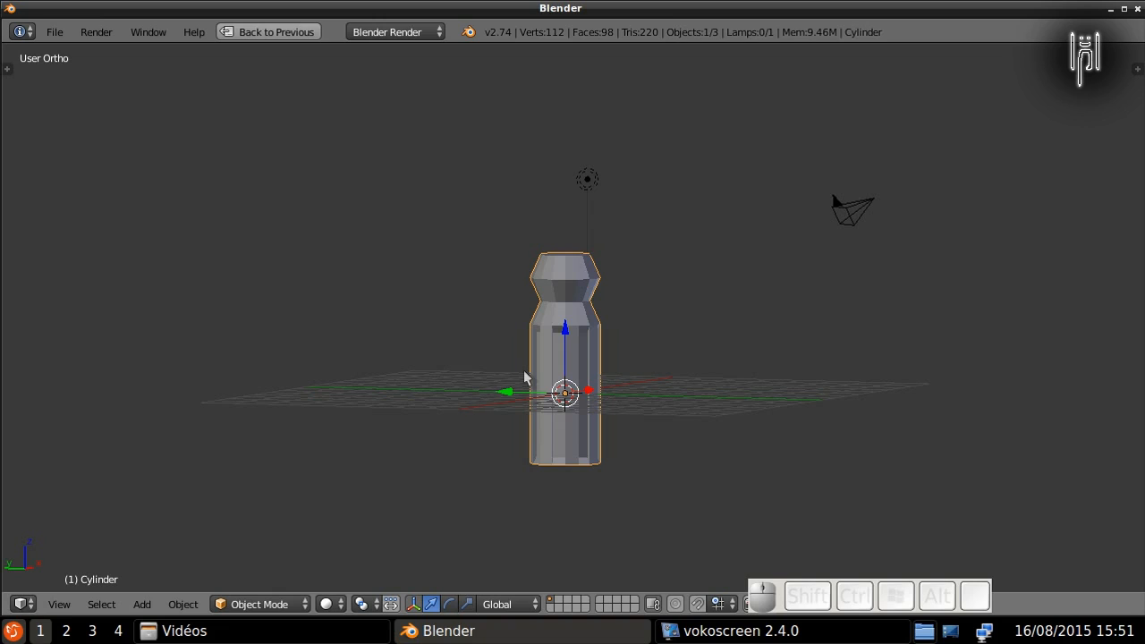
{"action": "key", "text": "KP_1"}
{"action": "middle_click_drag", "start_coordinate": [497, 457], "coordinate": [478, 325], "text": "shift"}
{"action": "scroll", "coordinate": [468, 322], "scroll_direction": "up", "scroll_amount": 4}
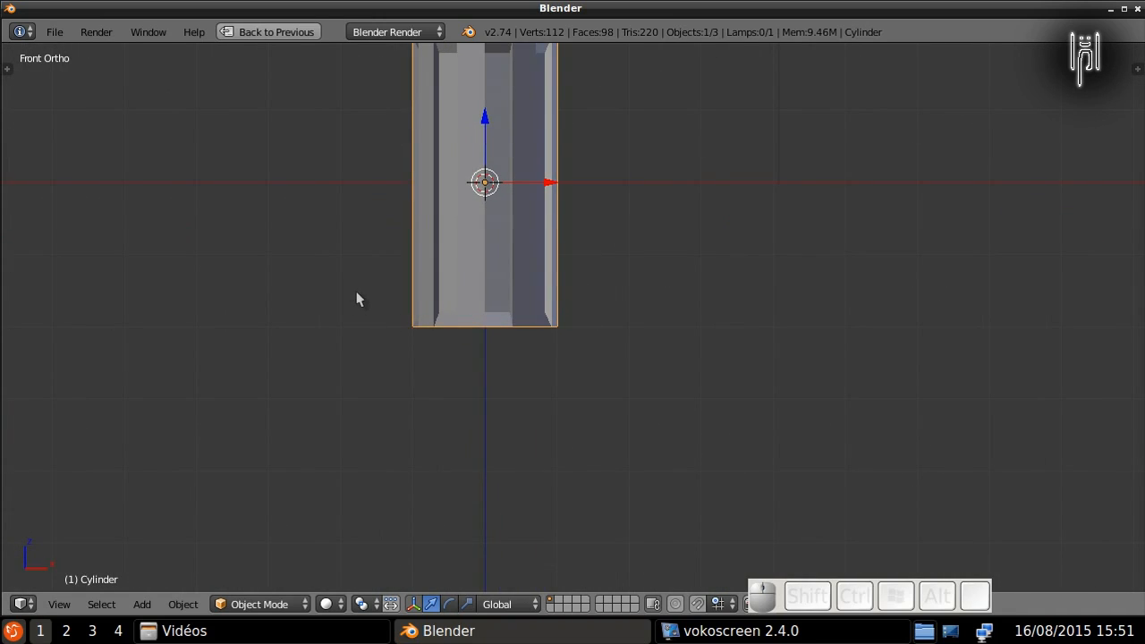
{"action": "key", "text": "Tab"}
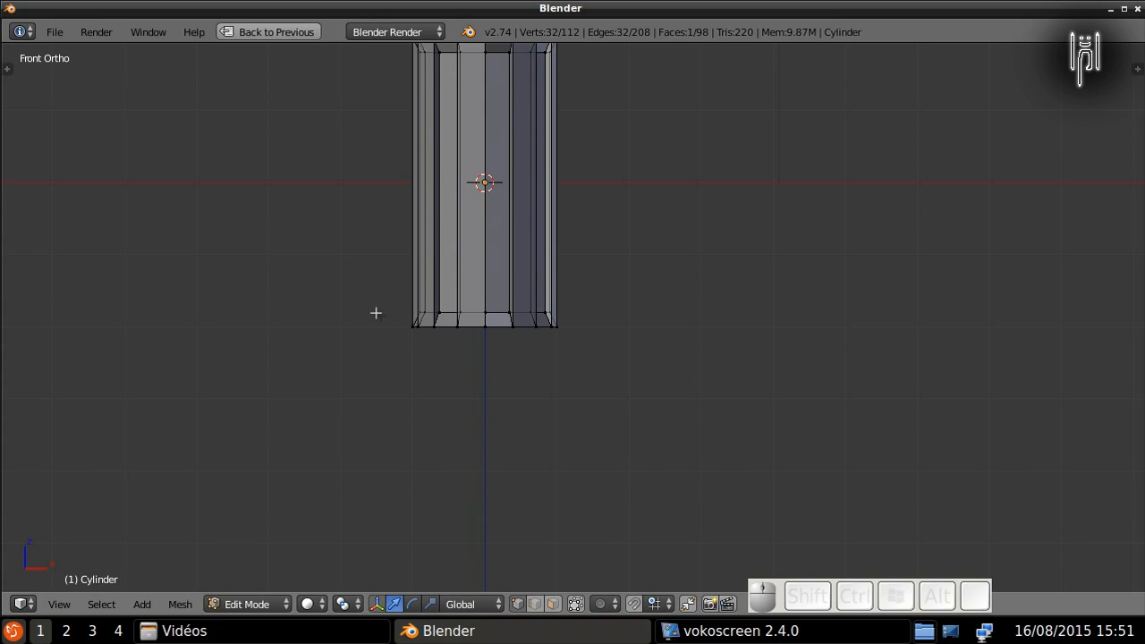
Step: Select only the ring of vertices at the handle's bottom and extrude it downward by about 1 unit
{"action": "key", "text": "a"}
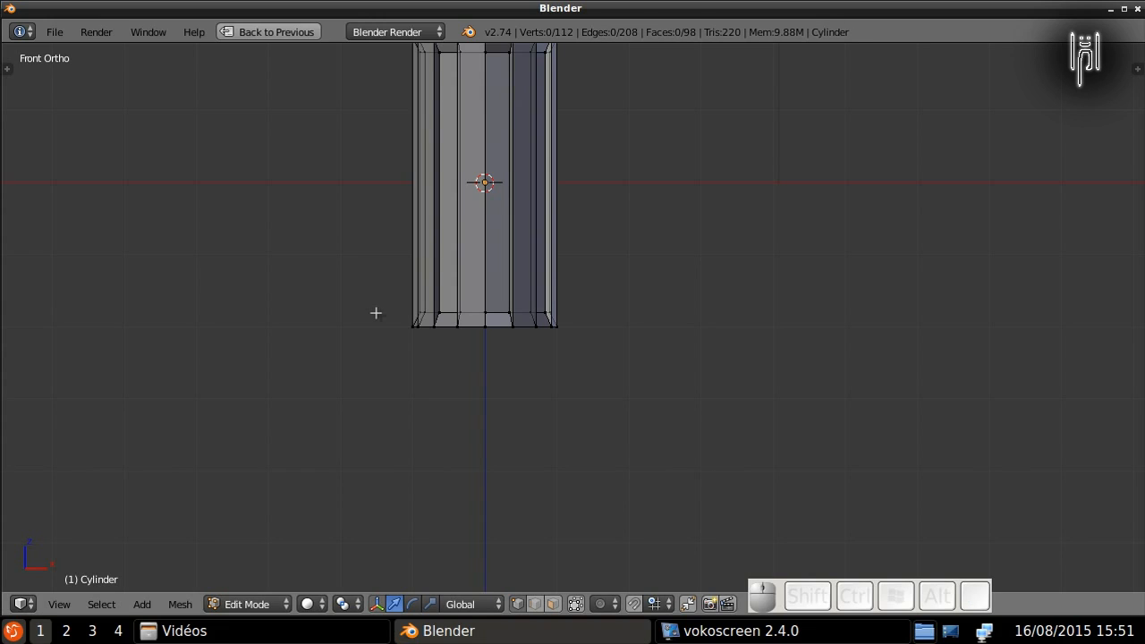
{"action": "key", "text": "b"}
{"action": "left_click_drag", "start_coordinate": [376, 319], "coordinate": [623, 330]}
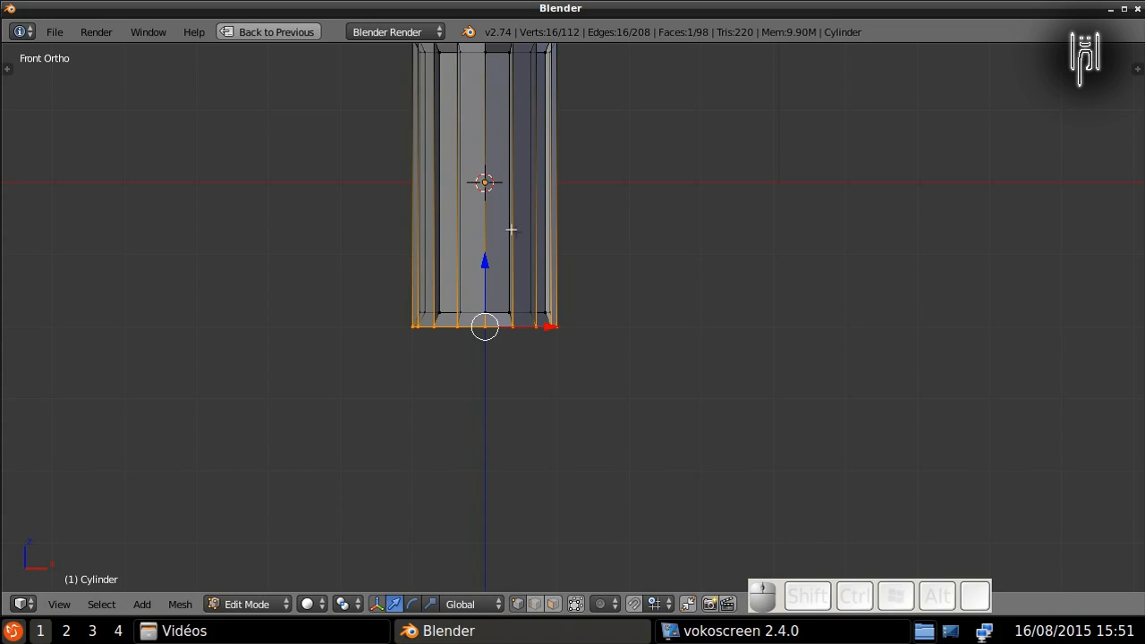
{"action": "key", "text": "e"}
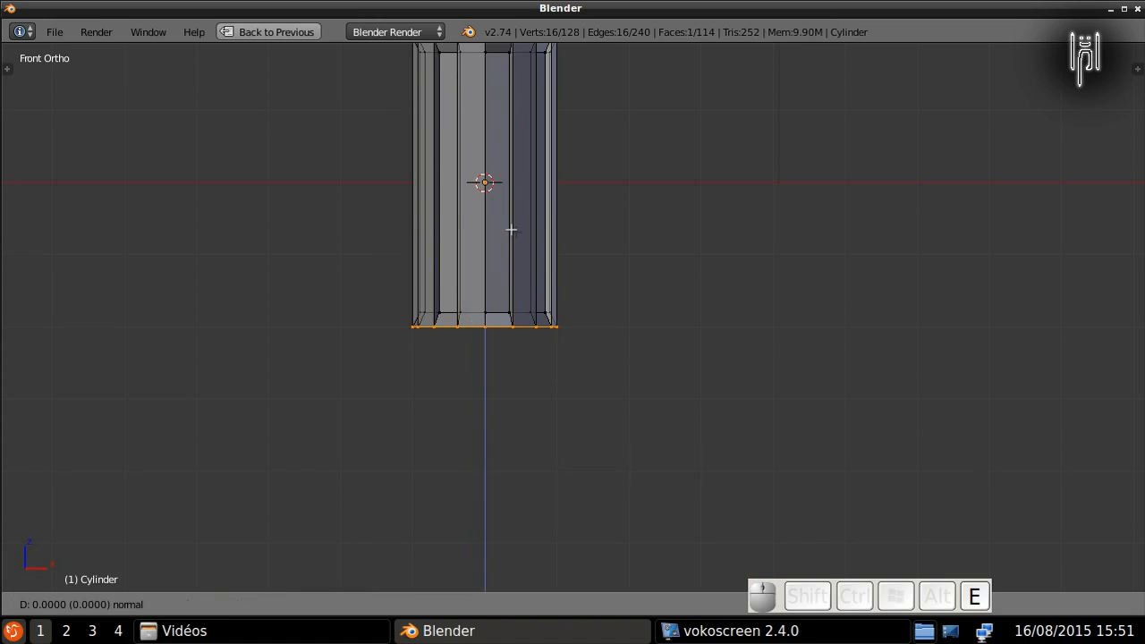
{"action": "left_click", "coordinate": [521, 305]}
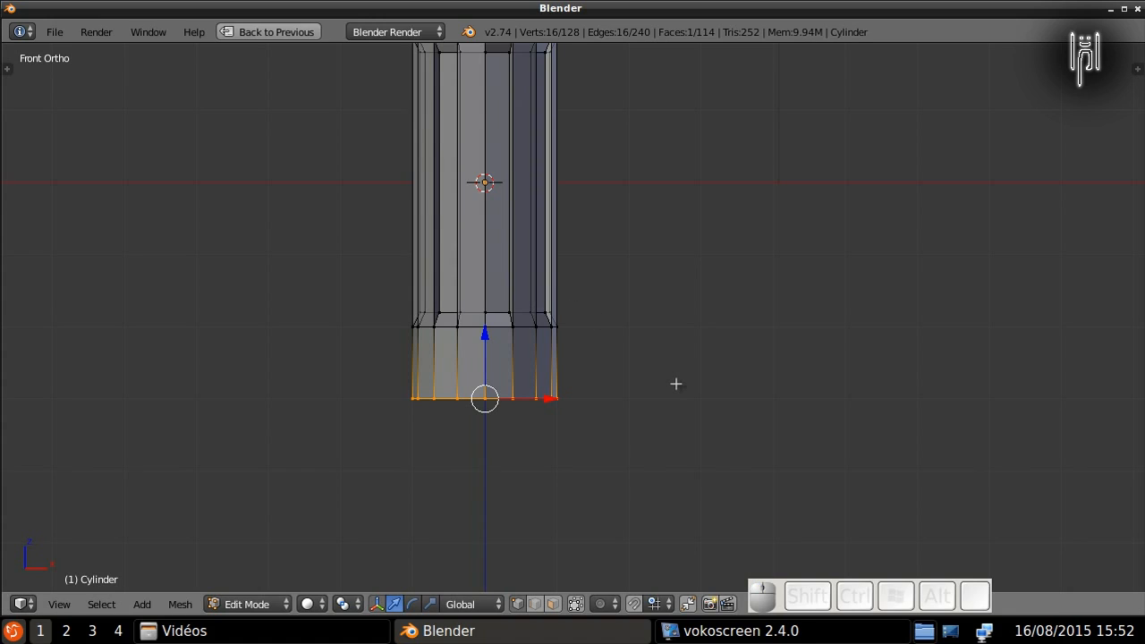
Step: Scale the handle's bottom ring to about 0.6 and raise it 0.3 along Z to shorten the tapered end
{"action": "key", "text": "s"}
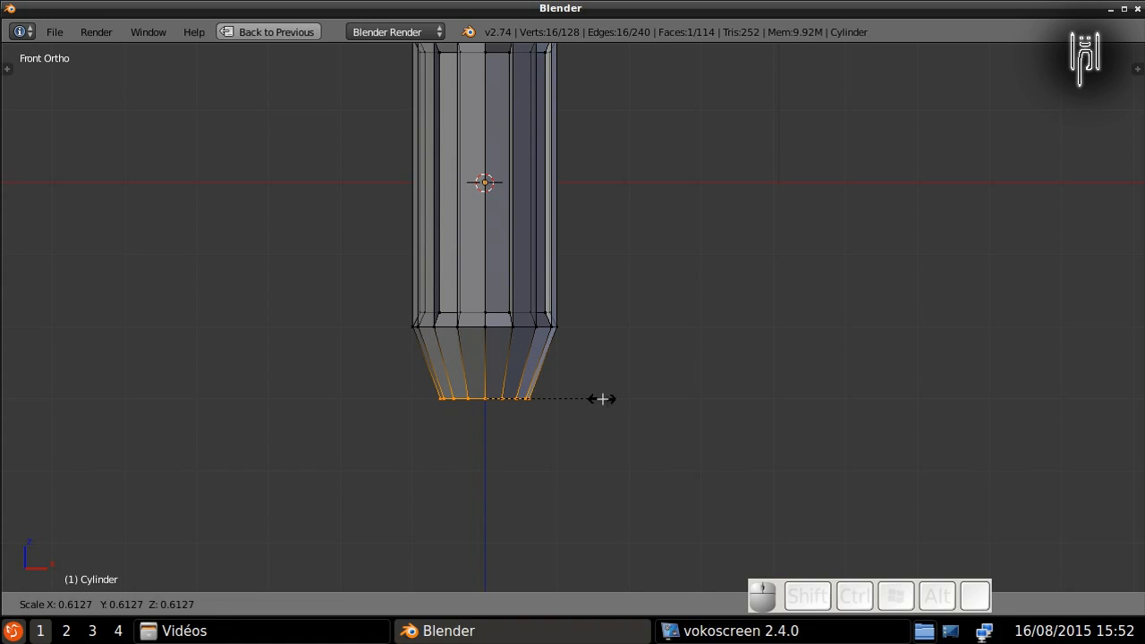
{"action": "left_click", "coordinate": [597, 398]}
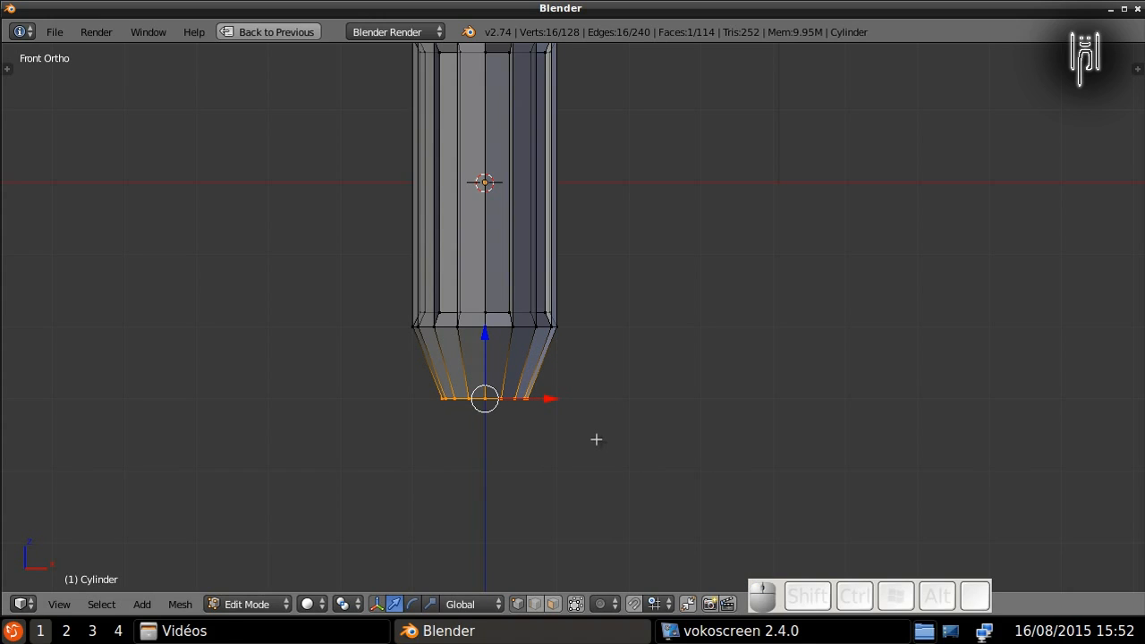
{"action": "key", "text": "g"}
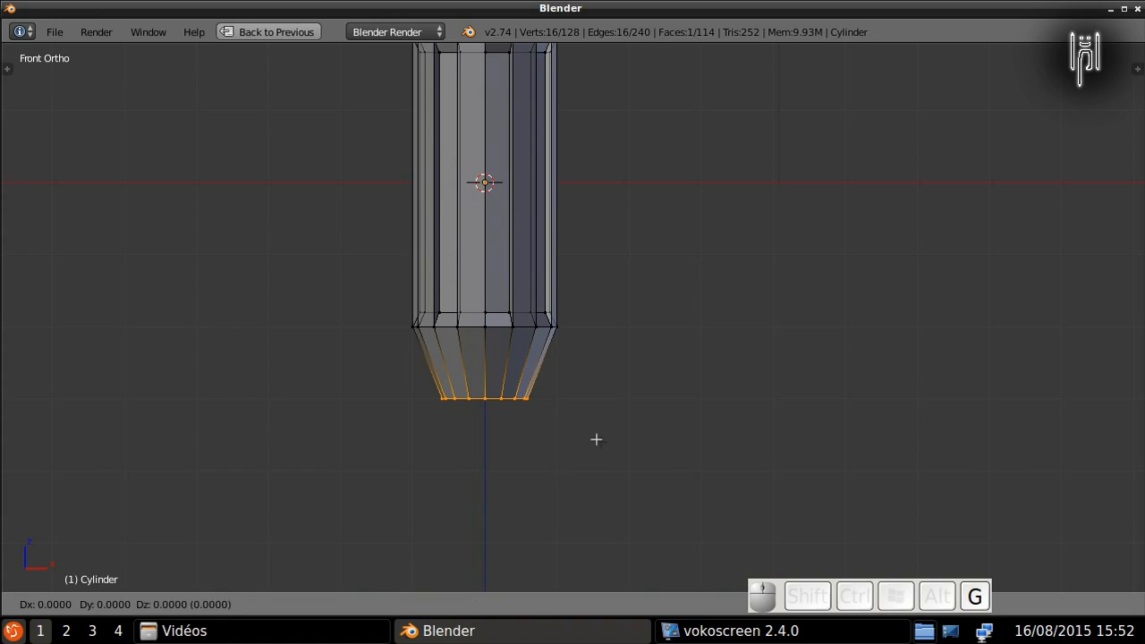
{"action": "key", "text": "z"}
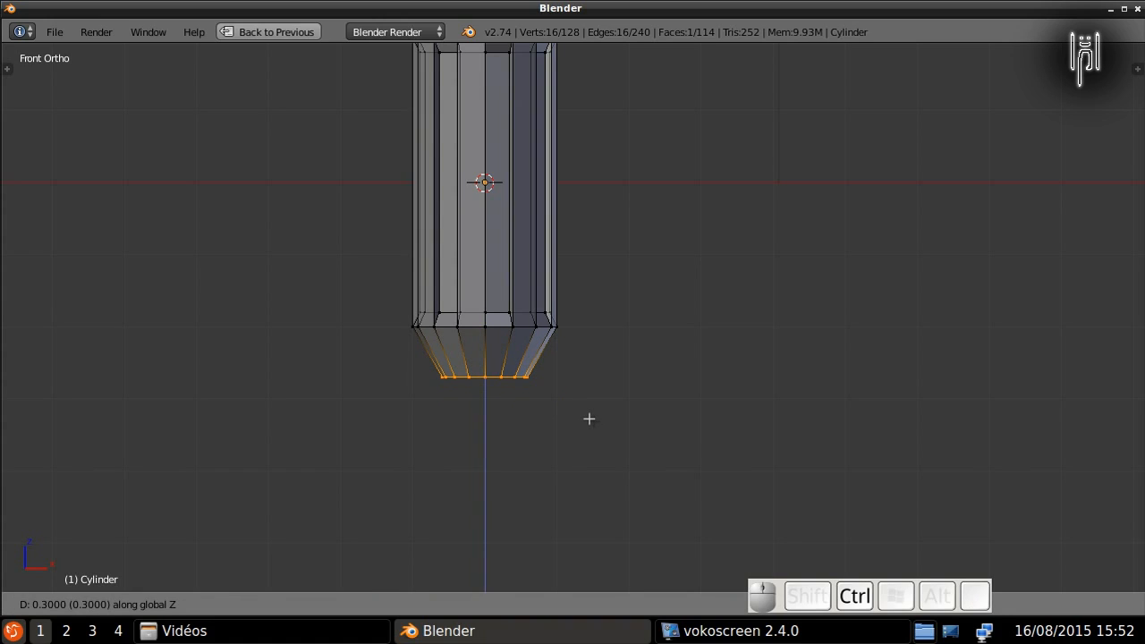
{"action": "left_click", "coordinate": [589, 419]}
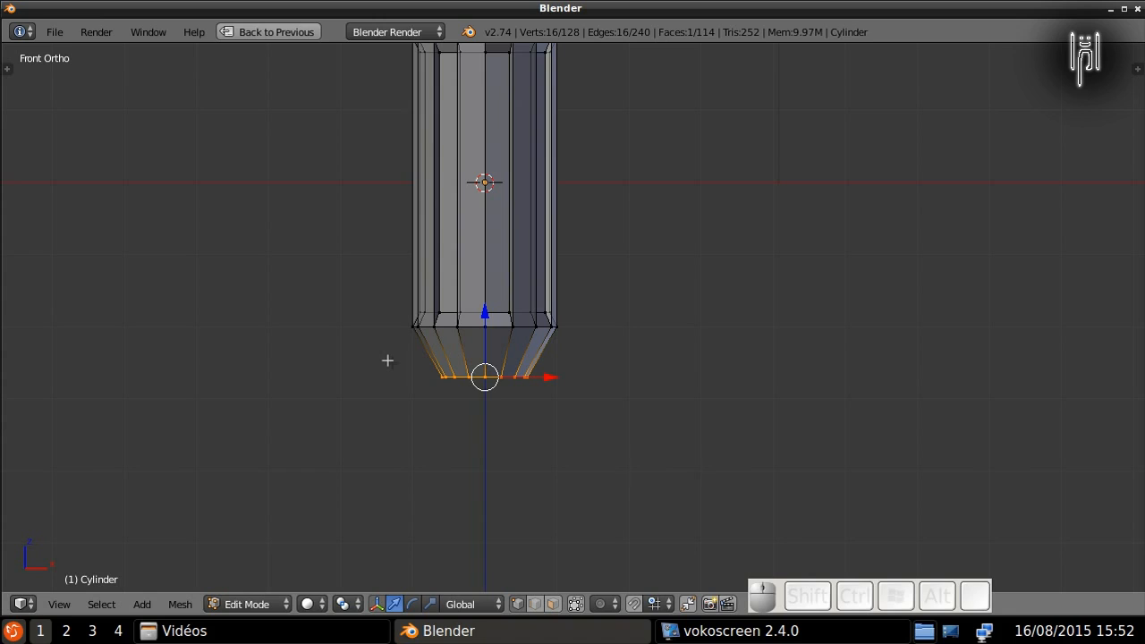
Step: Select only the handle's three uppermost vertex rings and lower them by 0.3 along Z
{"action": "key", "text": "Tab"}
{"action": "scroll", "coordinate": [386, 288], "scroll_direction": "down", "scroll_amount": 3}
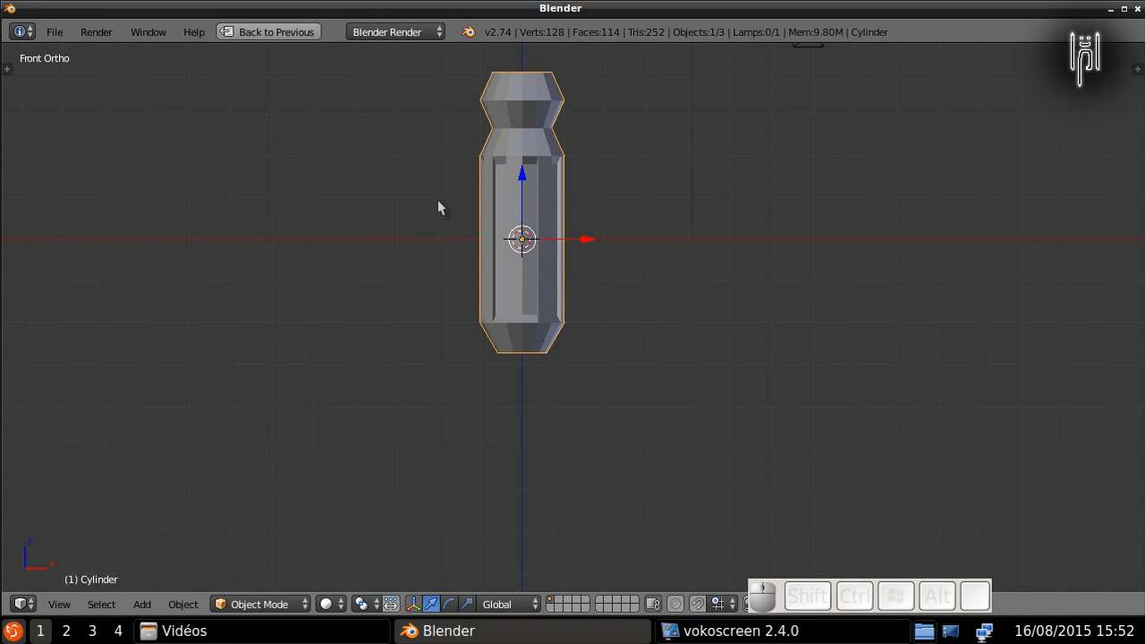
{"action": "middle_click_drag", "start_coordinate": [265, 302], "coordinate": [263, 425], "text": "shift"}
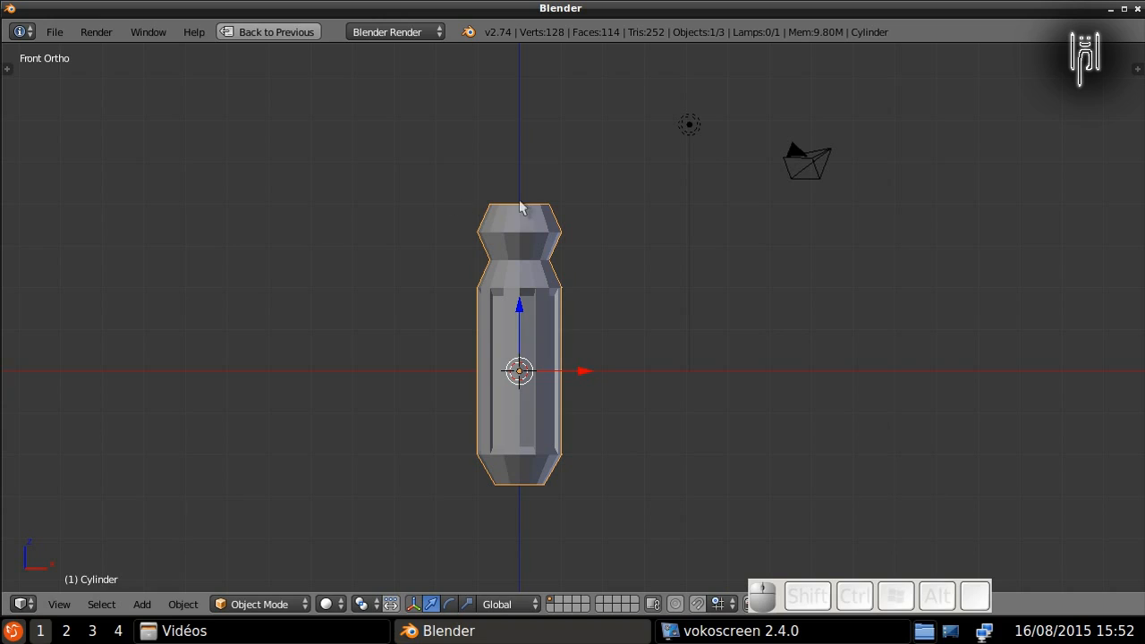
{"action": "key", "text": "Tab"}
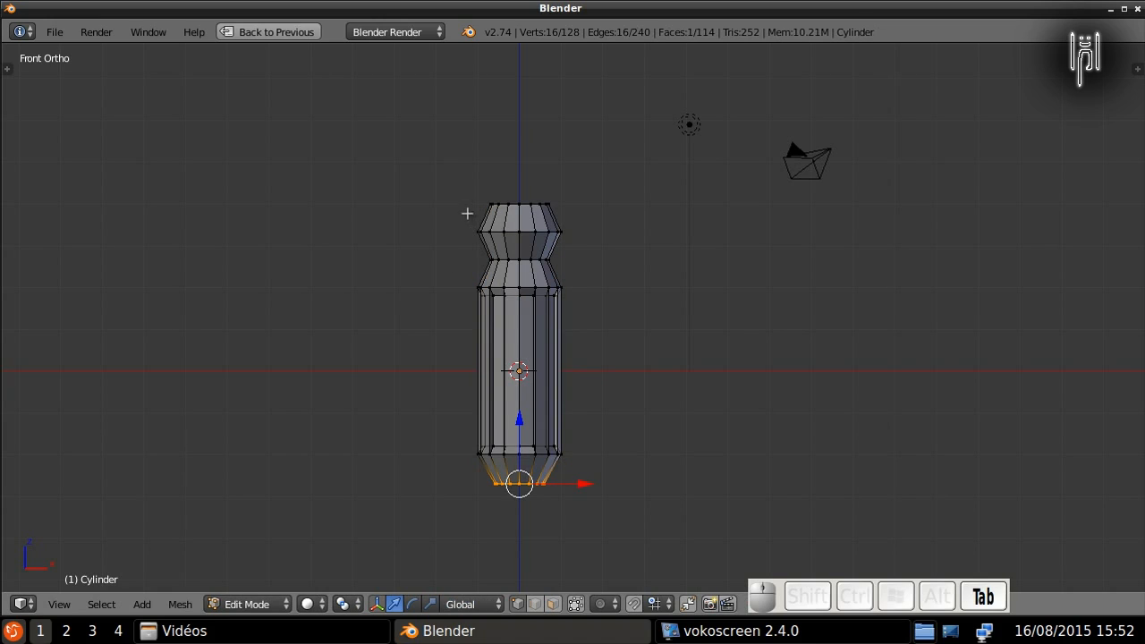
{"action": "key", "text": "a"}
{"action": "key", "text": "b"}
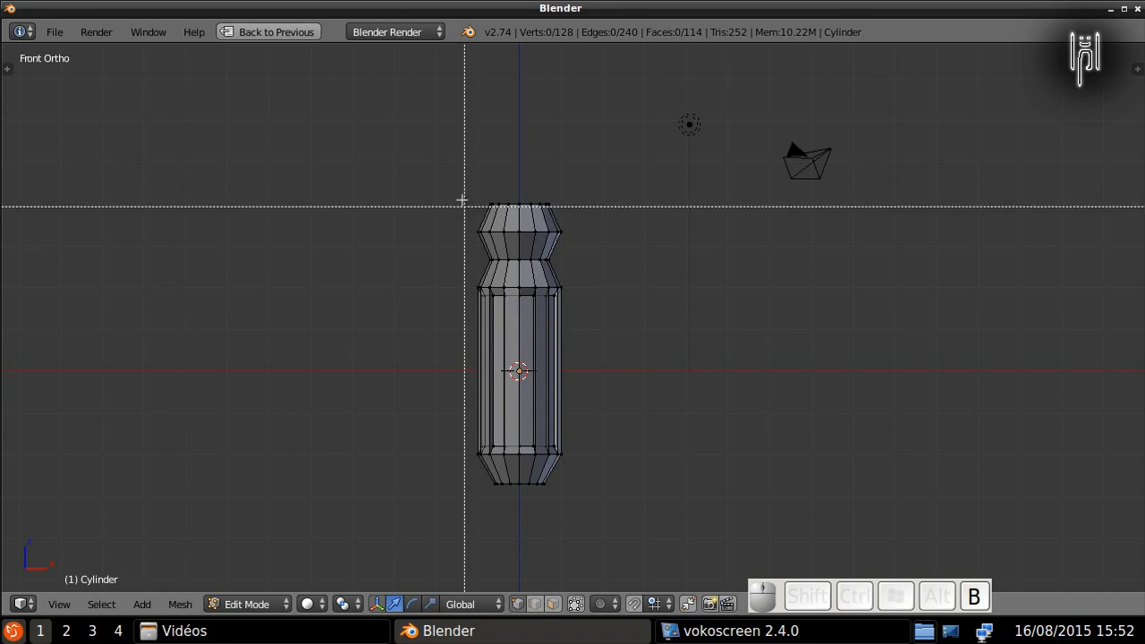
{"action": "left_click_drag", "start_coordinate": [454, 182], "coordinate": [577, 269]}
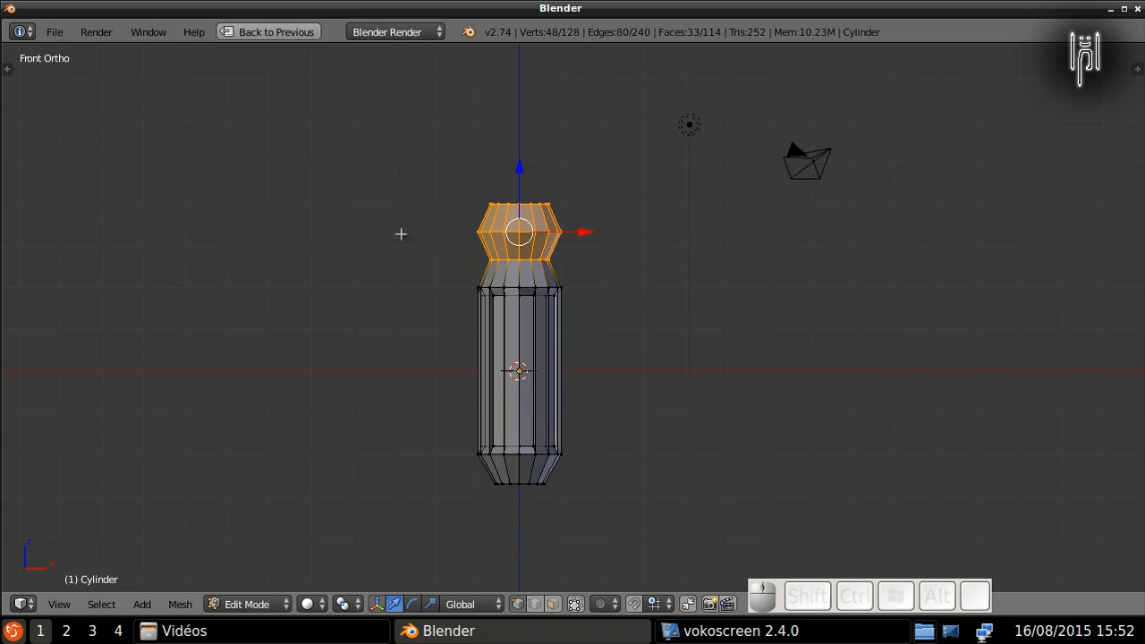
{"action": "key", "text": "g"}
{"action": "key", "text": "z"}
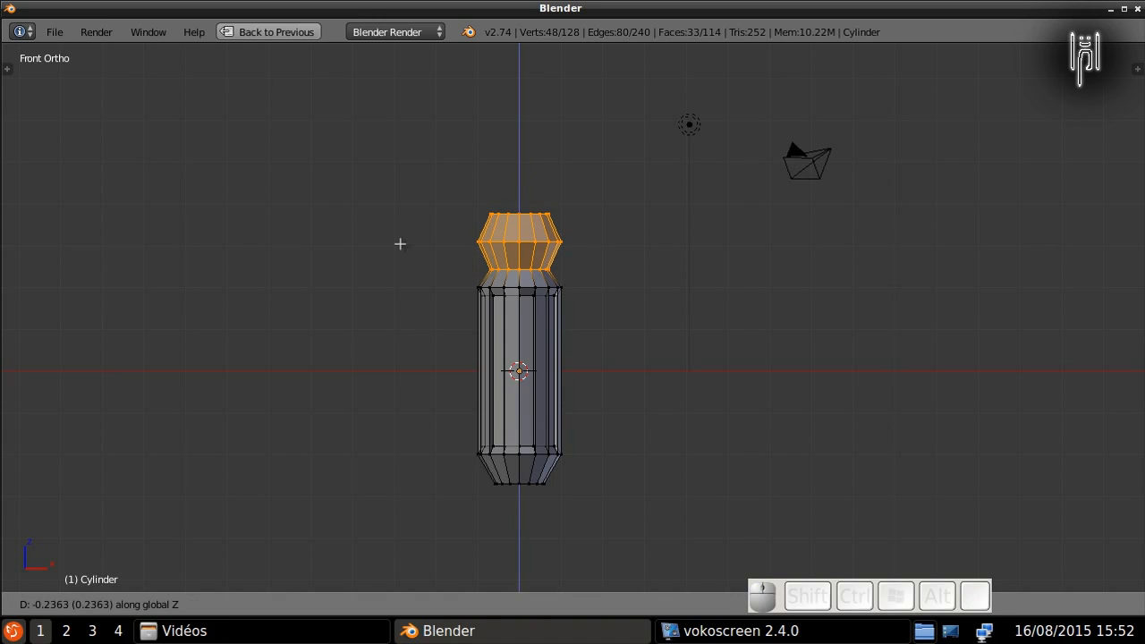
{"action": "key", "text": "ctrl"}
{"action": "key", "text": "shift"}
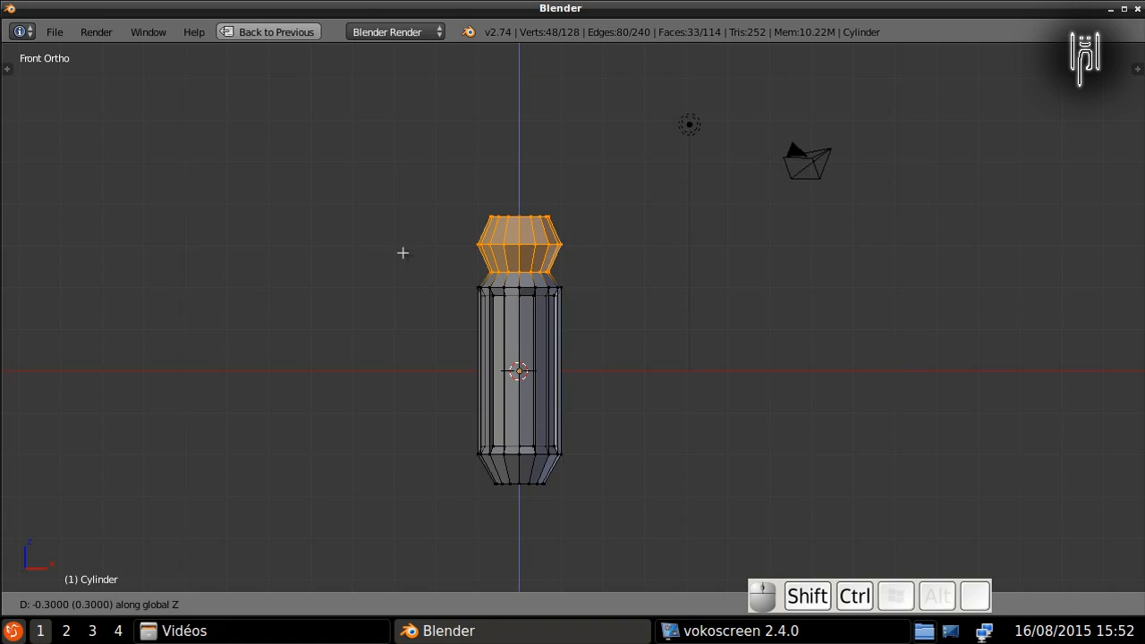
{"action": "left_click", "coordinate": [402, 253], "text": "ctrl+shift"}
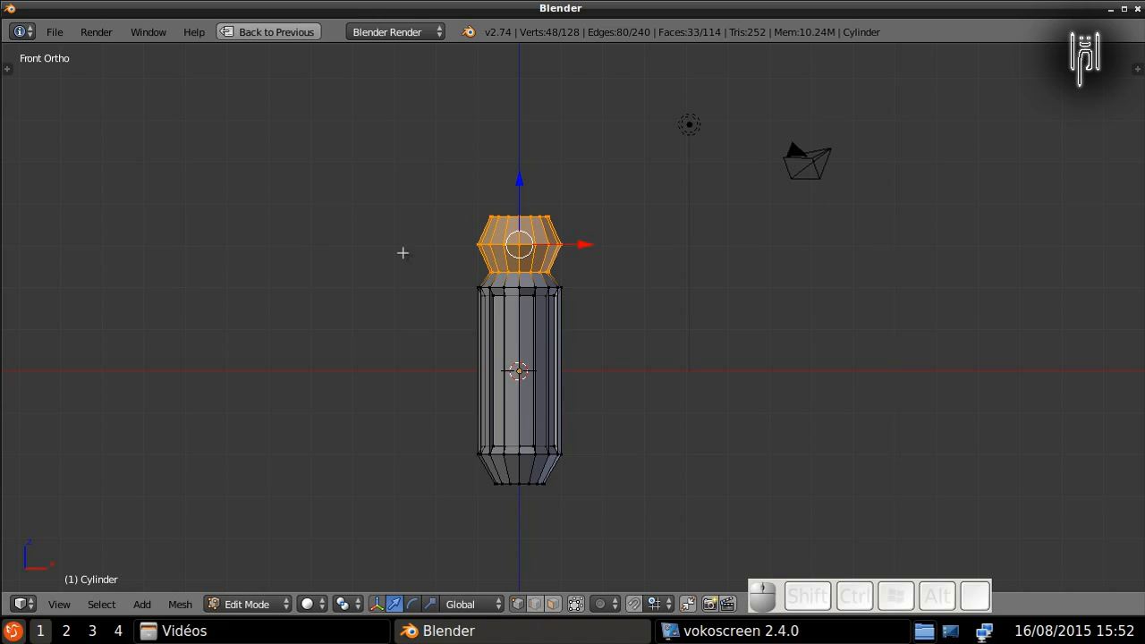
Step: Select only the topmost vertex ring, lower it by about 0.2 along Z, and return to Object Mode
{"action": "key", "text": "a"}
{"action": "key", "text": "b"}
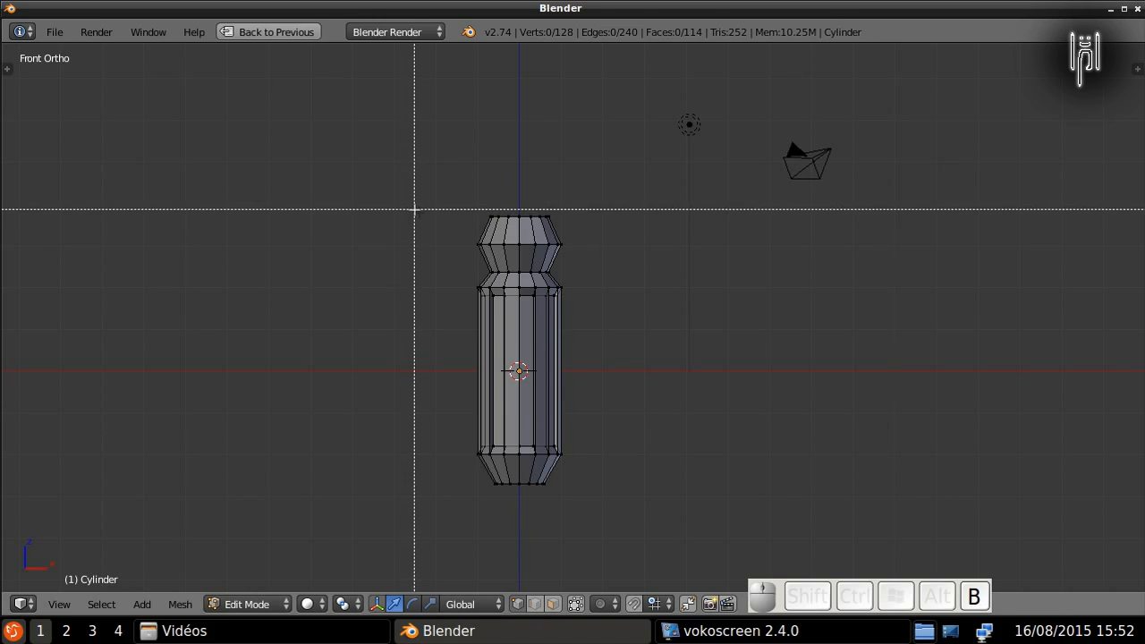
{"action": "left_click_drag", "start_coordinate": [414, 215], "coordinate": [562, 220]}
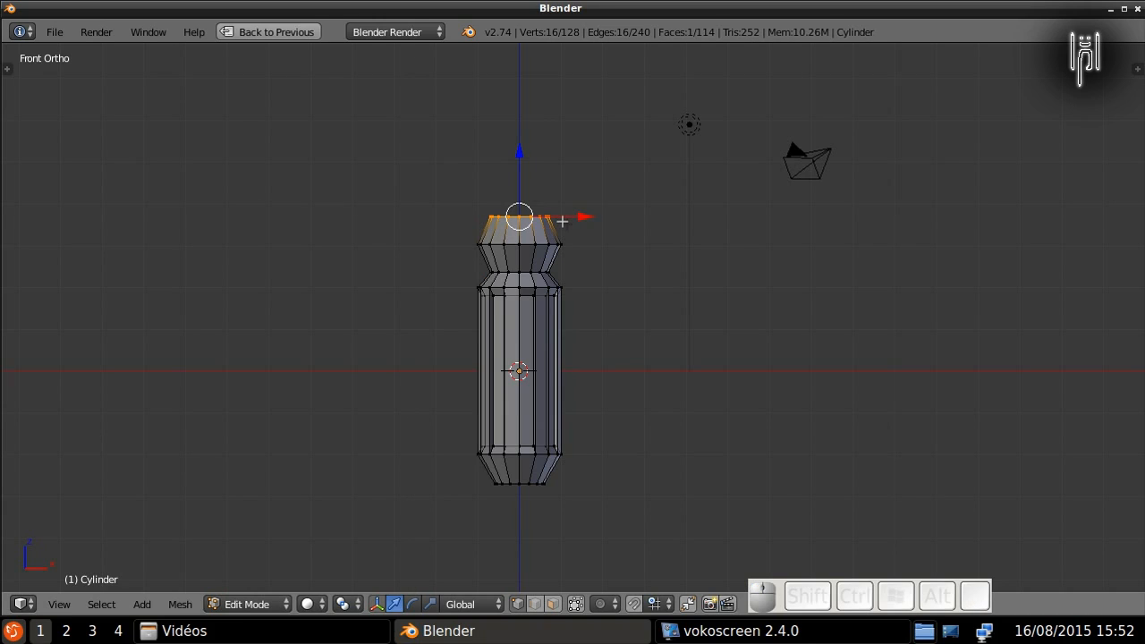
{"action": "key", "text": "g"}
{"action": "key", "text": "z"}
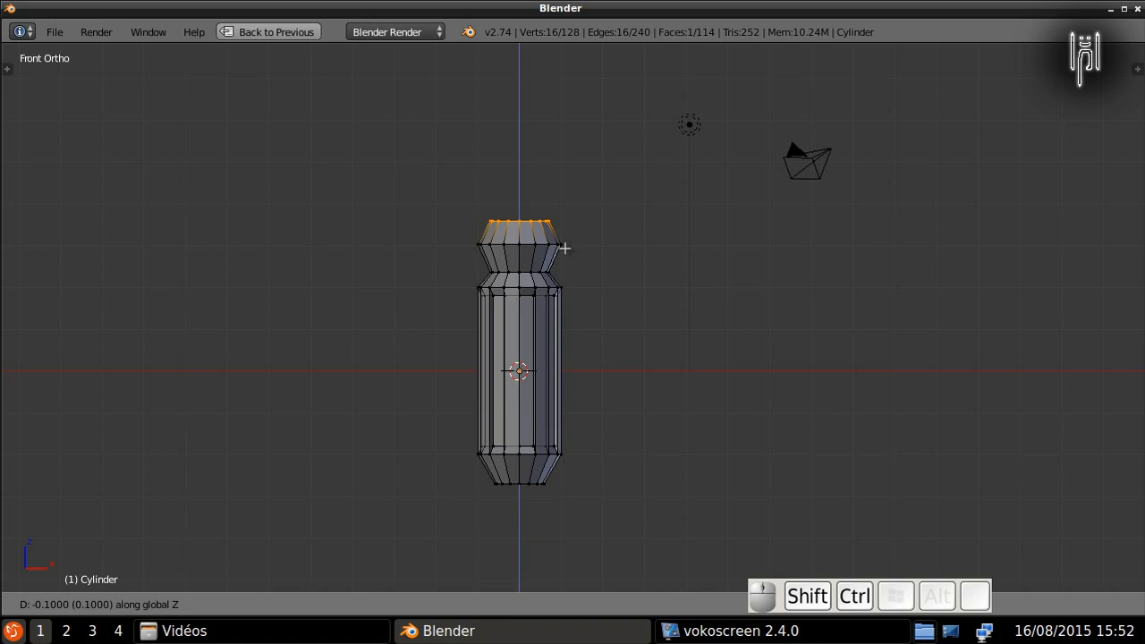
{"action": "left_click", "coordinate": [567, 258]}
{"action": "key", "text": "Tab"}
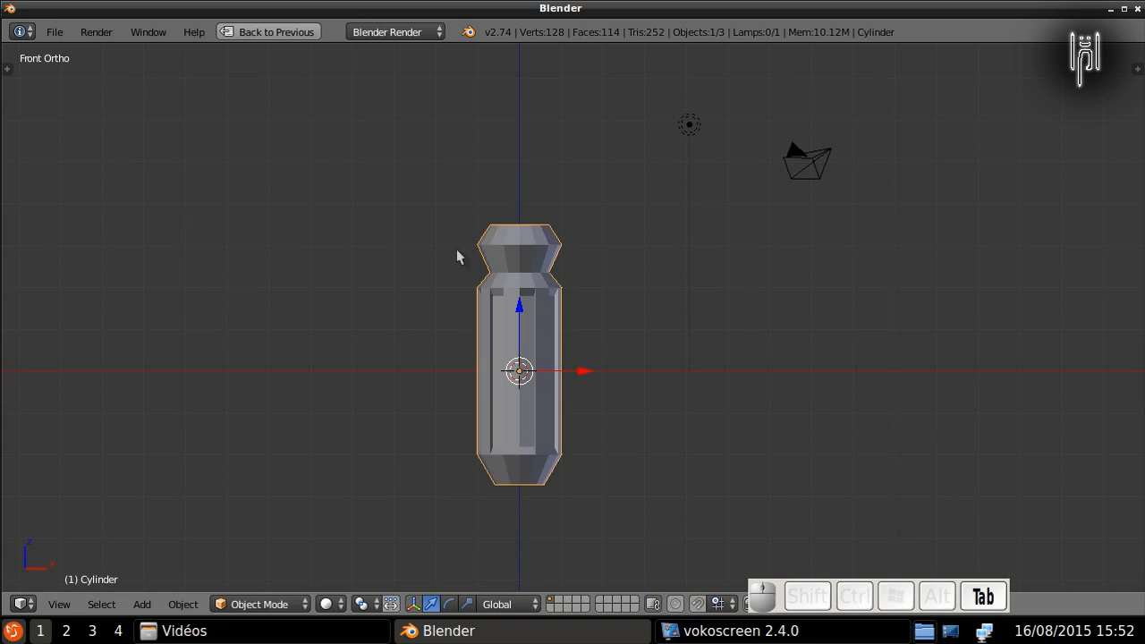
Step: Examine the handle's overall proportions in Object Mode, checking the neck, the grooved body and the tapered end
{"action": "scroll", "coordinate": [430, 343], "scroll_direction": "up", "scroll_amount": 1}
{"action": "scroll", "coordinate": [431, 338], "scroll_direction": "up", "scroll_amount": 1}
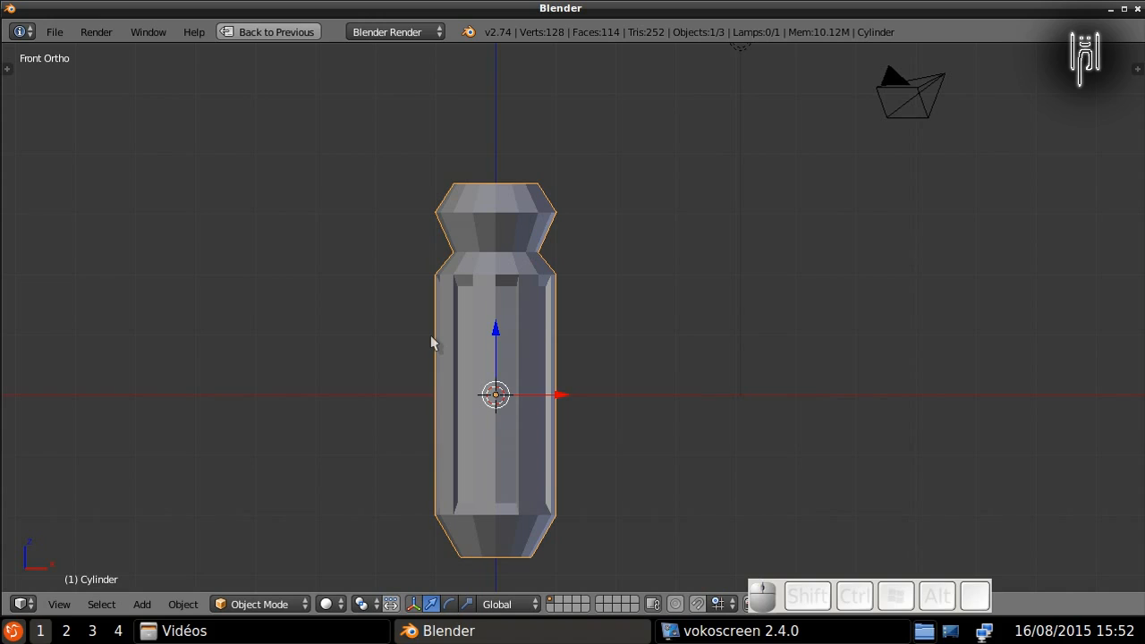
{"action": "scroll", "coordinate": [431, 338], "scroll_direction": "down", "scroll_amount": 1}
{"action": "scroll", "coordinate": [431, 344], "scroll_direction": "up", "scroll_amount": 1}
{"action": "scroll", "coordinate": [431, 342], "scroll_direction": "down", "scroll_amount": 1}
{"action": "scroll", "coordinate": [430, 347], "scroll_direction": "up", "scroll_amount": 1}
{"action": "scroll", "coordinate": [430, 353], "scroll_direction": "up", "scroll_amount": 1}
{"action": "scroll", "coordinate": [346, 311], "scroll_direction": "down", "scroll_amount": 1}
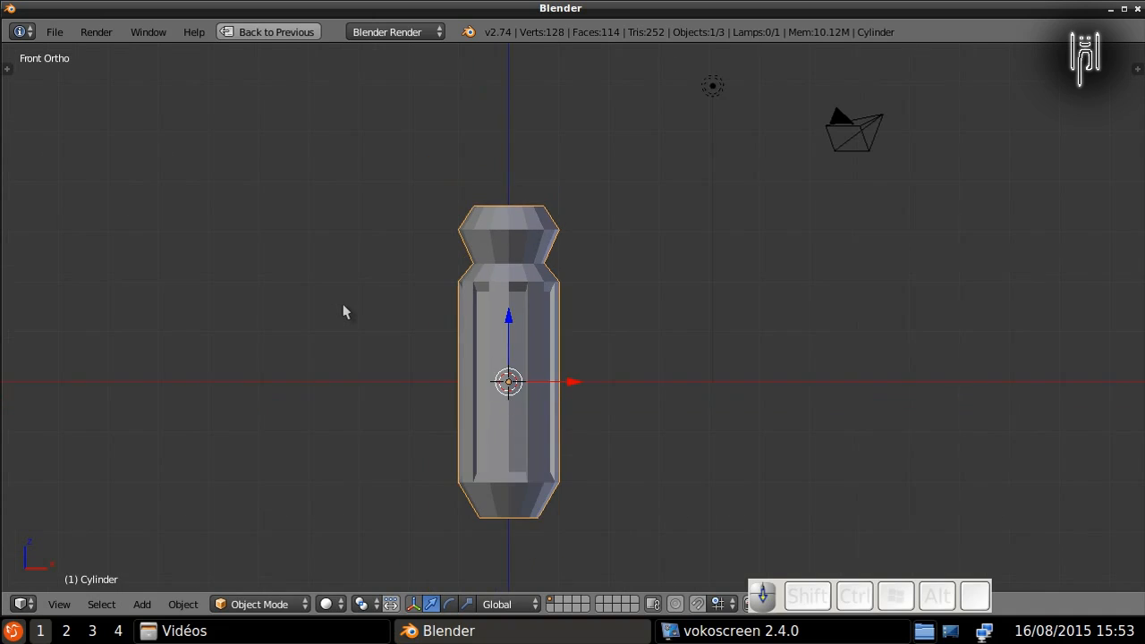
{"action": "middle_click_drag", "start_coordinate": [429, 348], "coordinate": [400, 368]}
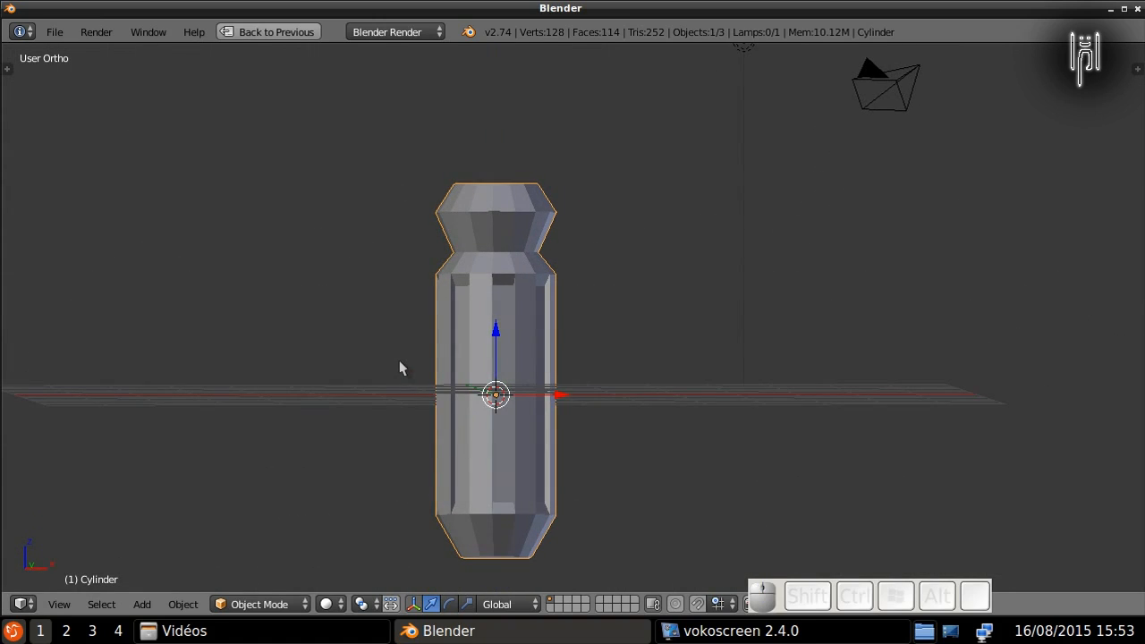
Step: Restore the multi-view layout, widen the properties area, and add a Subdivision Surface modifier to the handle
{"action": "key", "text": "ctrl+Up"}
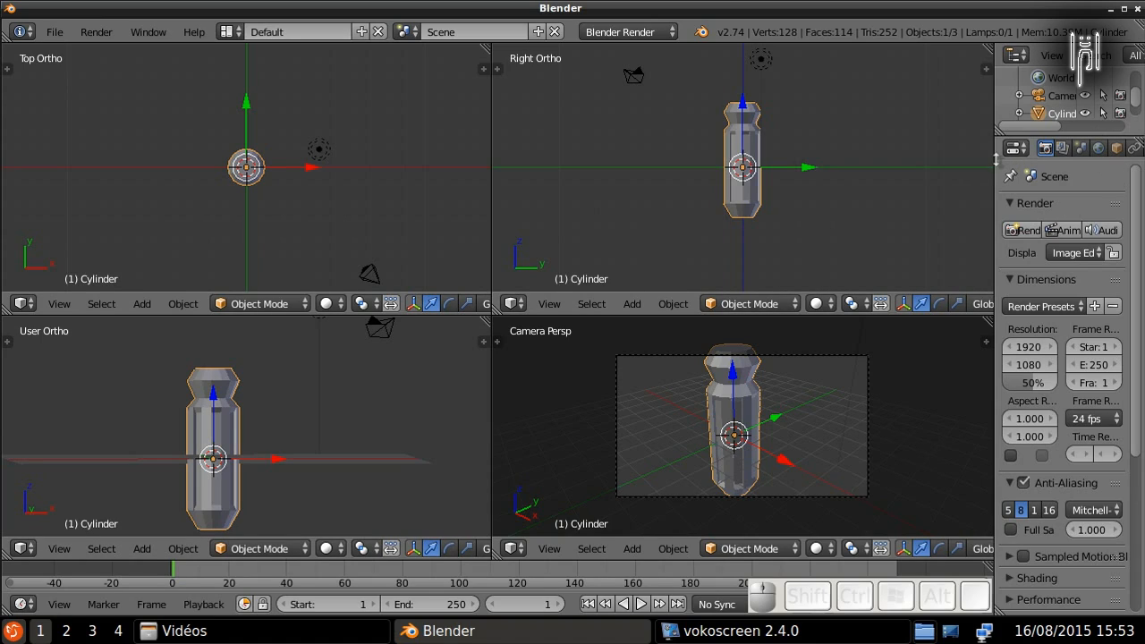
{"action": "left_click_drag", "start_coordinate": [990, 175], "coordinate": [829, 175]}
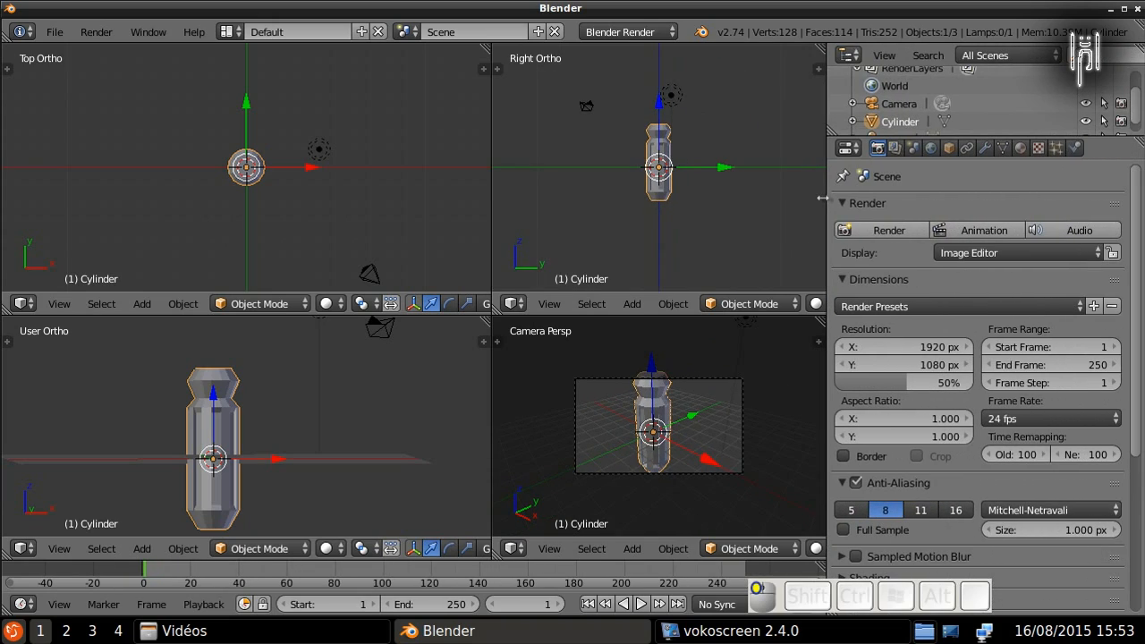
{"action": "left_click", "coordinate": [985, 150]}
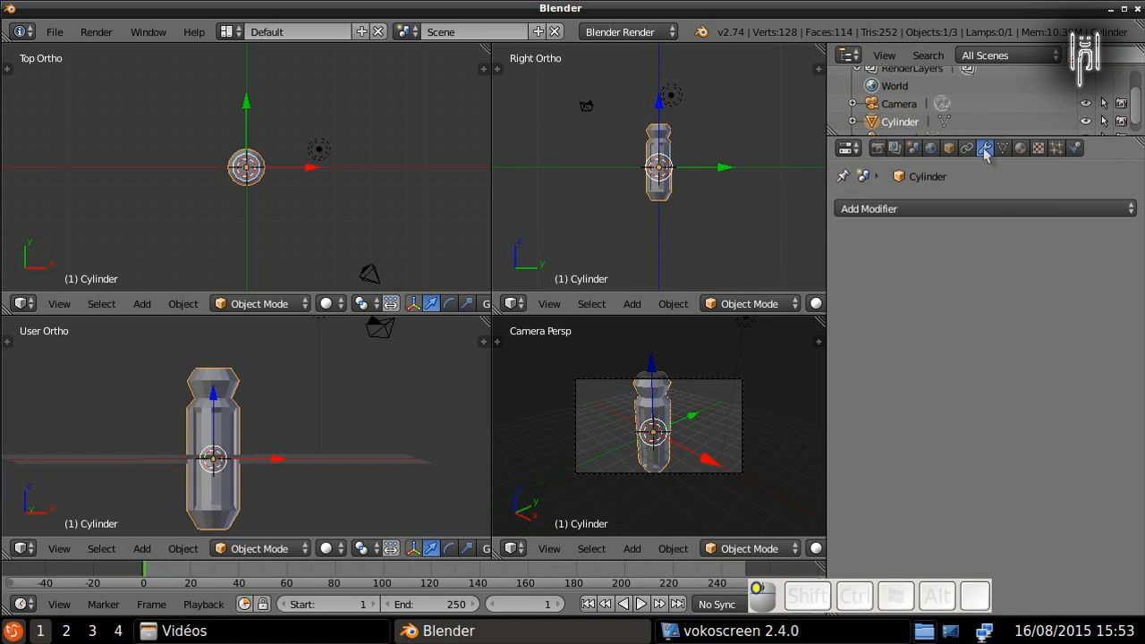
{"action": "left_click", "coordinate": [953, 211]}
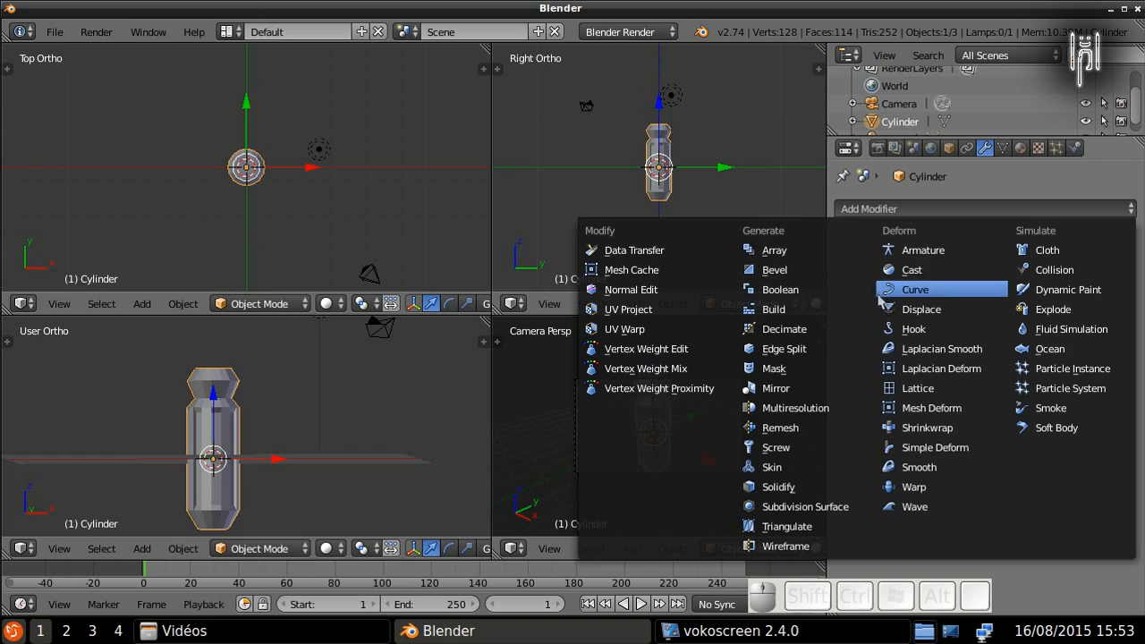
{"action": "left_click", "coordinate": [809, 507]}
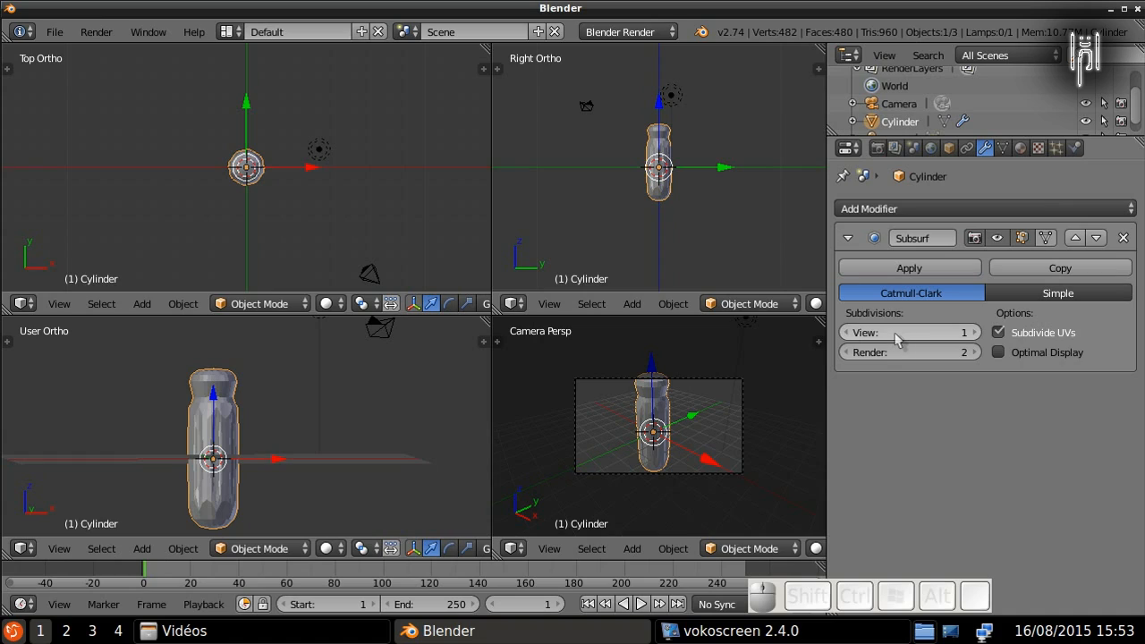
Step: Set the Subdivision Surface modifier's View and Render subdivisions to 3
{"action": "left_click", "coordinate": [974, 336]}
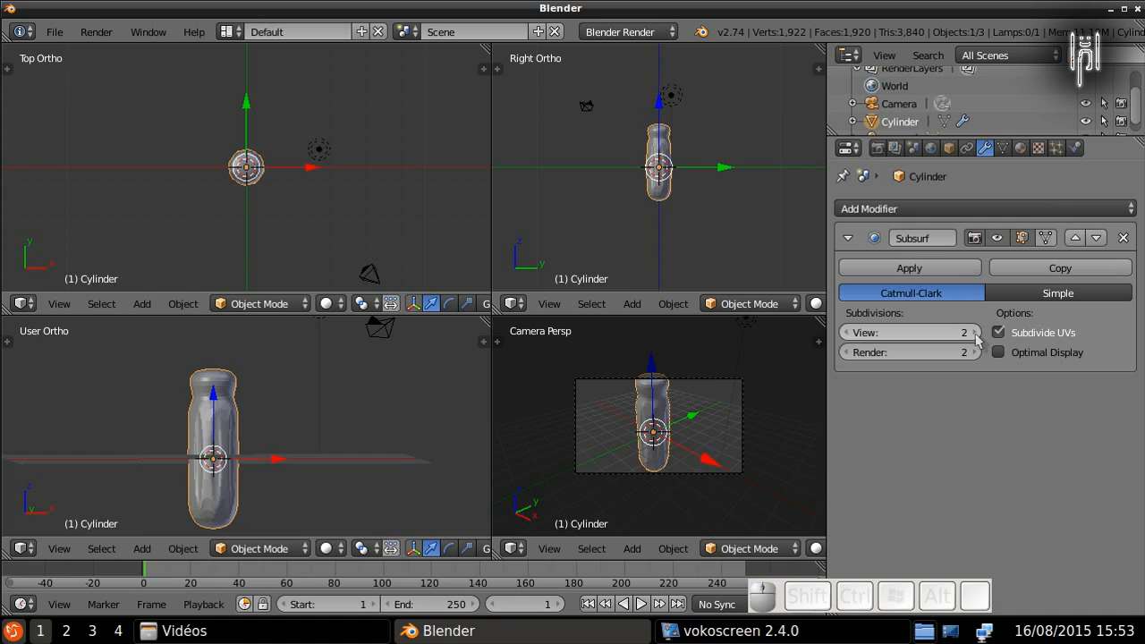
{"action": "left_click", "coordinate": [974, 336]}
{"action": "left_click", "coordinate": [974, 351]}
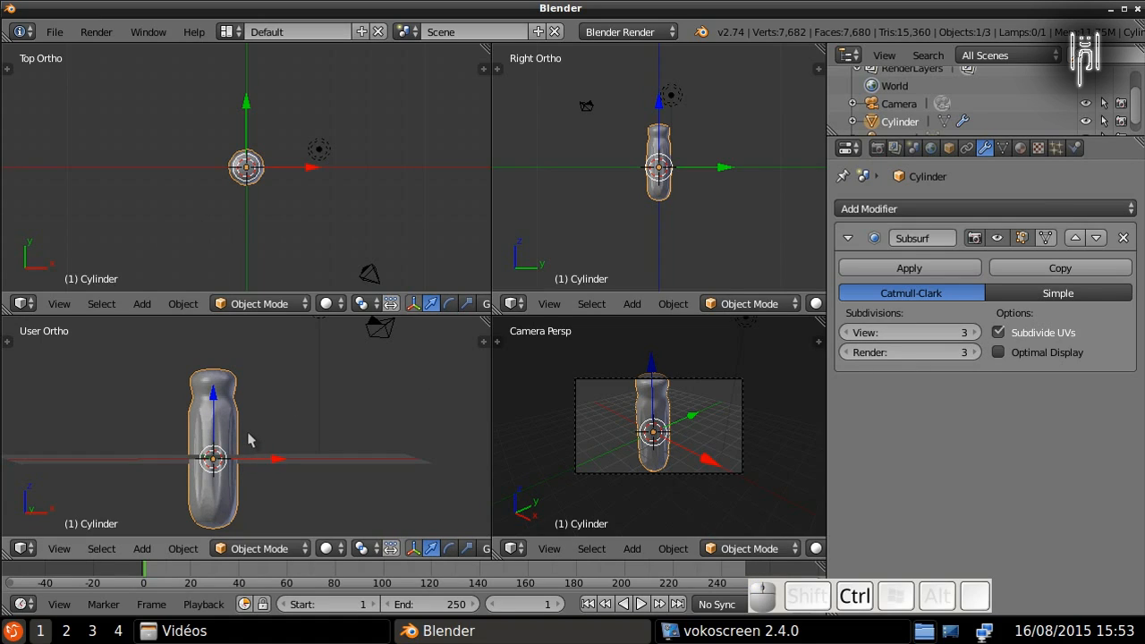
Step: Maximize the user view, compare smooth and flat shading on the handle, and leave it shaded smooth
{"action": "key", "text": "ctrl+Down"}
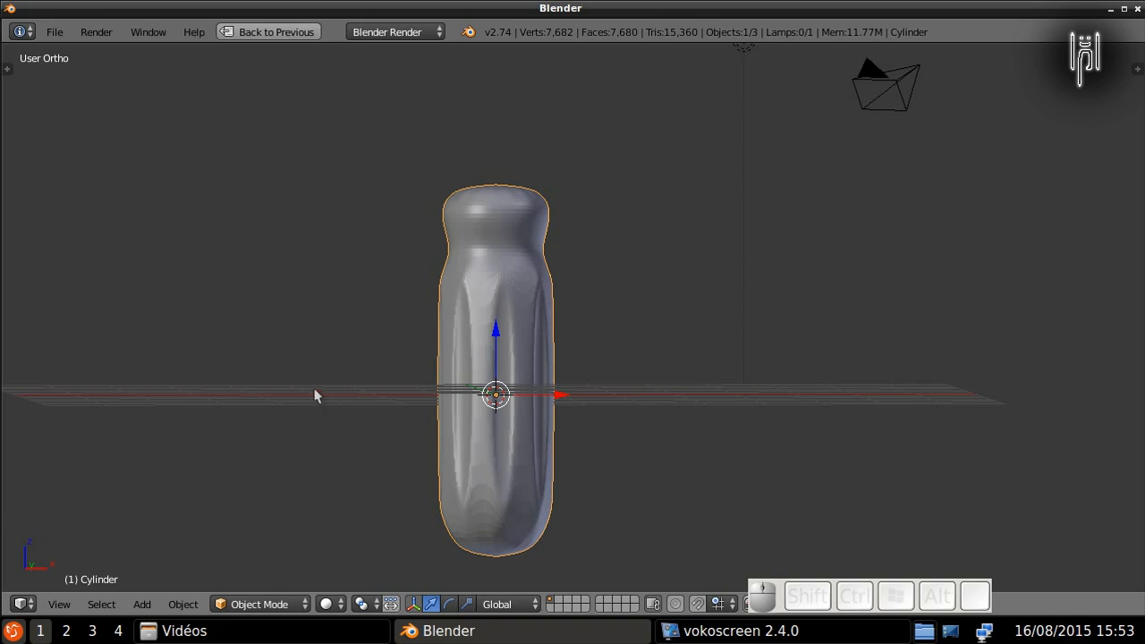
{"action": "scroll", "coordinate": [319, 382], "scroll_direction": "up", "scroll_amount": 1}
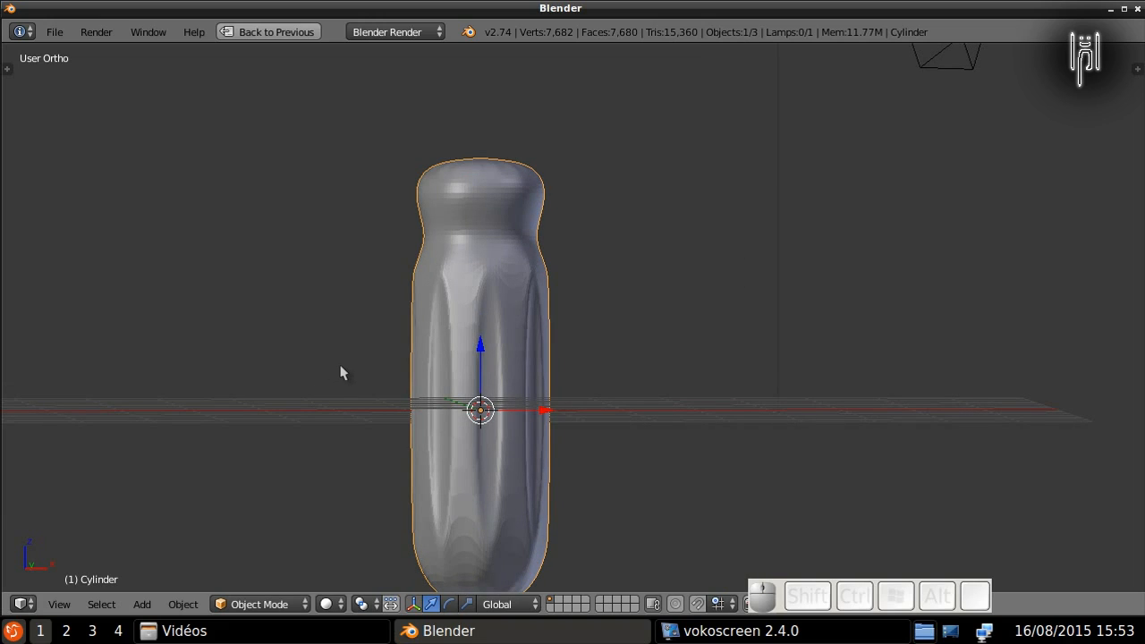
{"action": "scroll", "coordinate": [343, 375], "scroll_direction": "down", "scroll_amount": 1}
{"action": "scroll", "coordinate": [349, 381], "scroll_direction": "up", "scroll_amount": 1}
{"action": "key", "text": "t"}
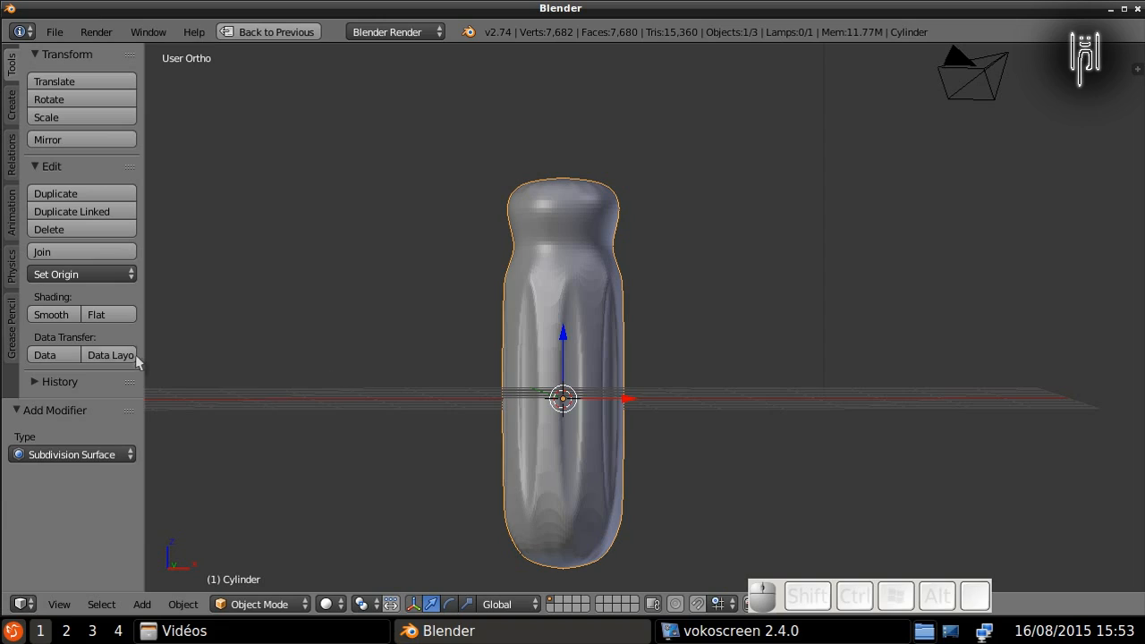
{"action": "left_click", "coordinate": [51, 318]}
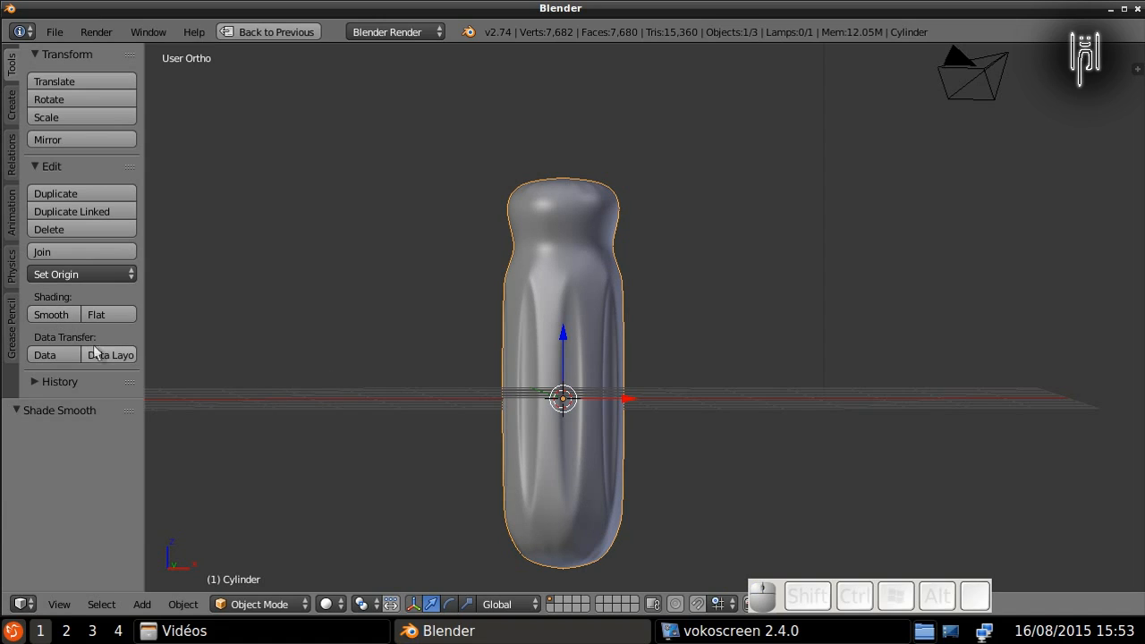
{"action": "left_click", "coordinate": [97, 315]}
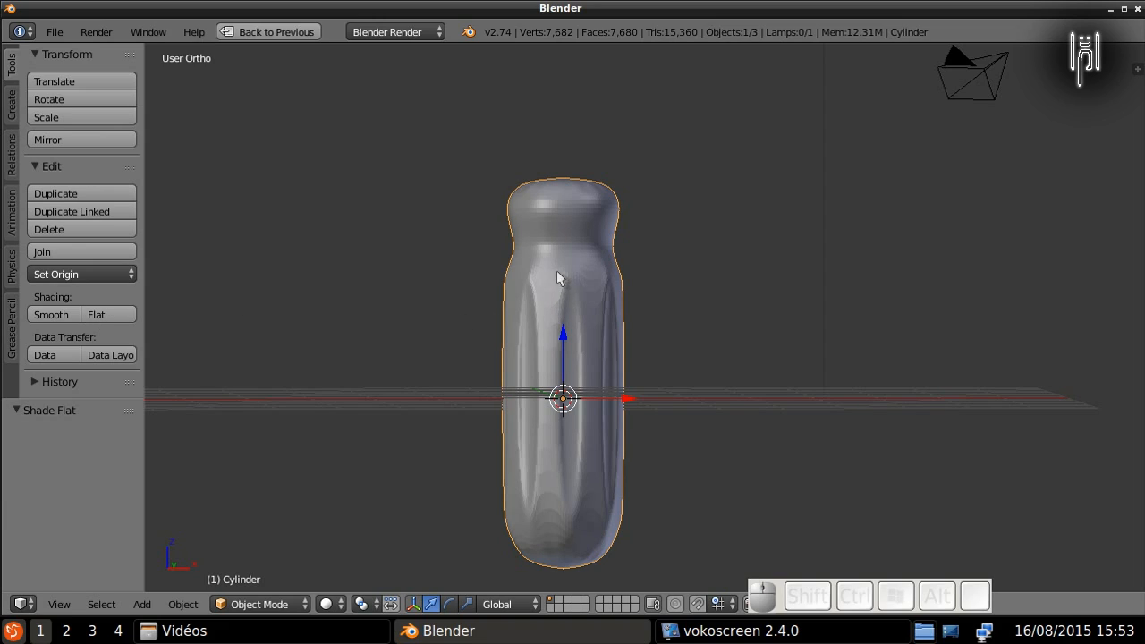
{"action": "left_click", "coordinate": [57, 314]}
Step: Cut two evenly spaced edge loops around the grooved body of the handle in Edit Mode
{"action": "key", "text": "Tab"}
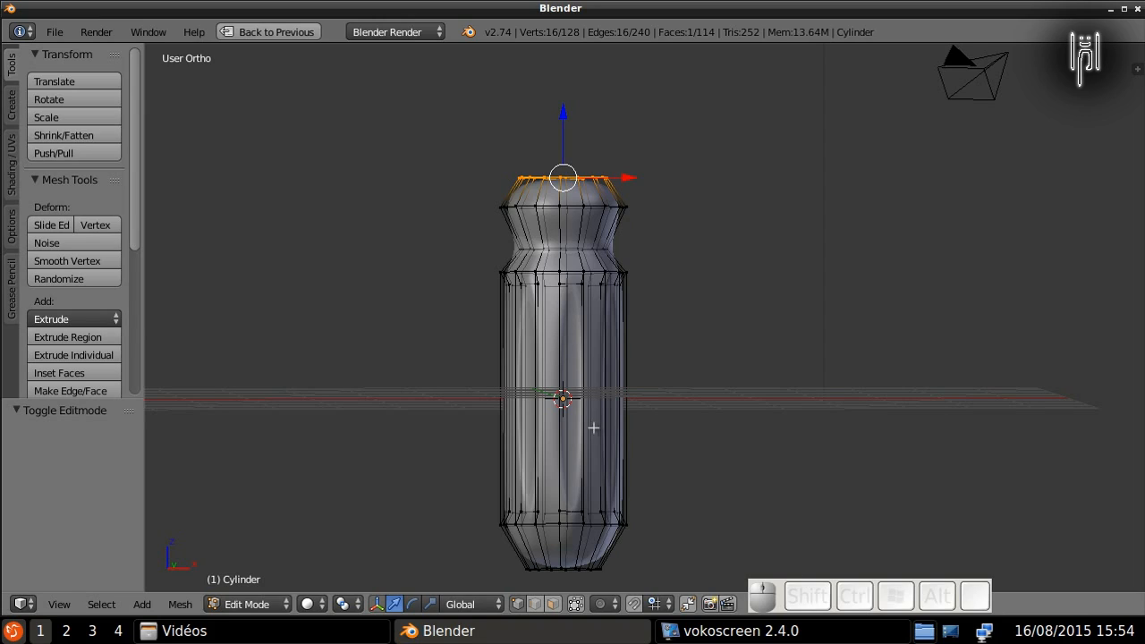
{"action": "key", "text": "ctrl"}
{"action": "key", "text": "ctrl+r"}
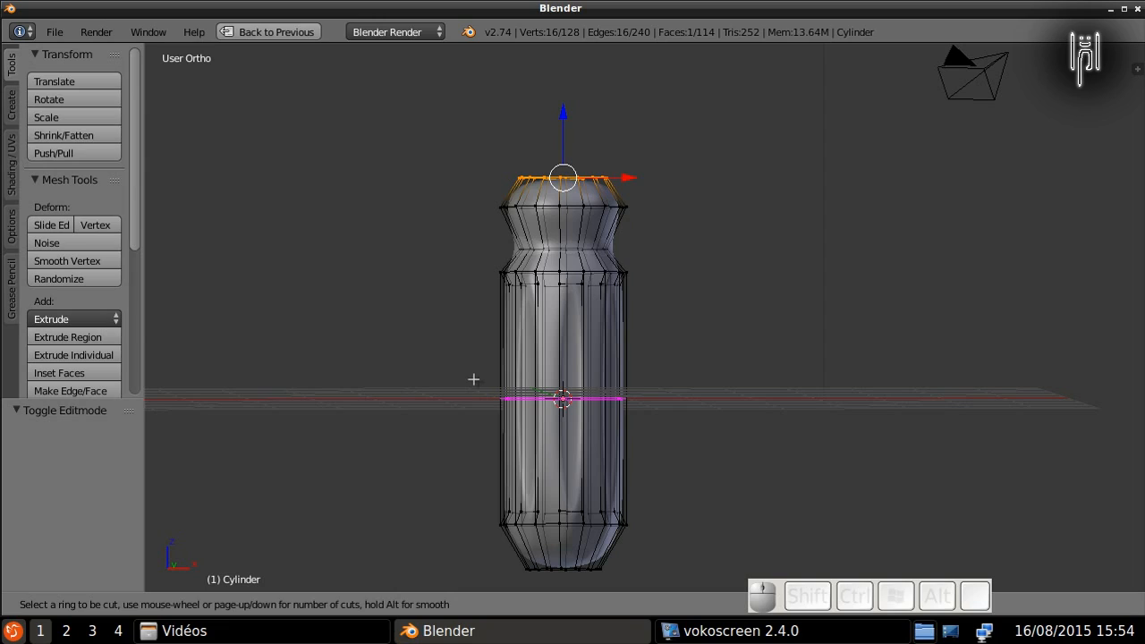
{"action": "scroll", "coordinate": [473, 379], "scroll_direction": "up", "scroll_amount": 1}
{"action": "left_click", "coordinate": [473, 379]}
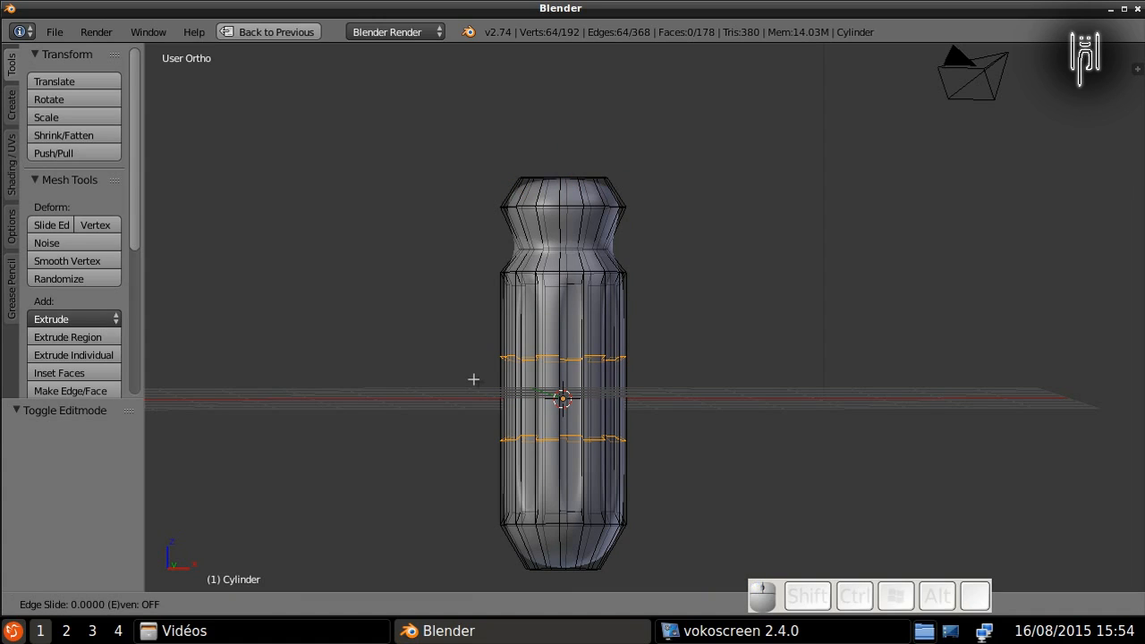
{"action": "key", "text": "Escape"}
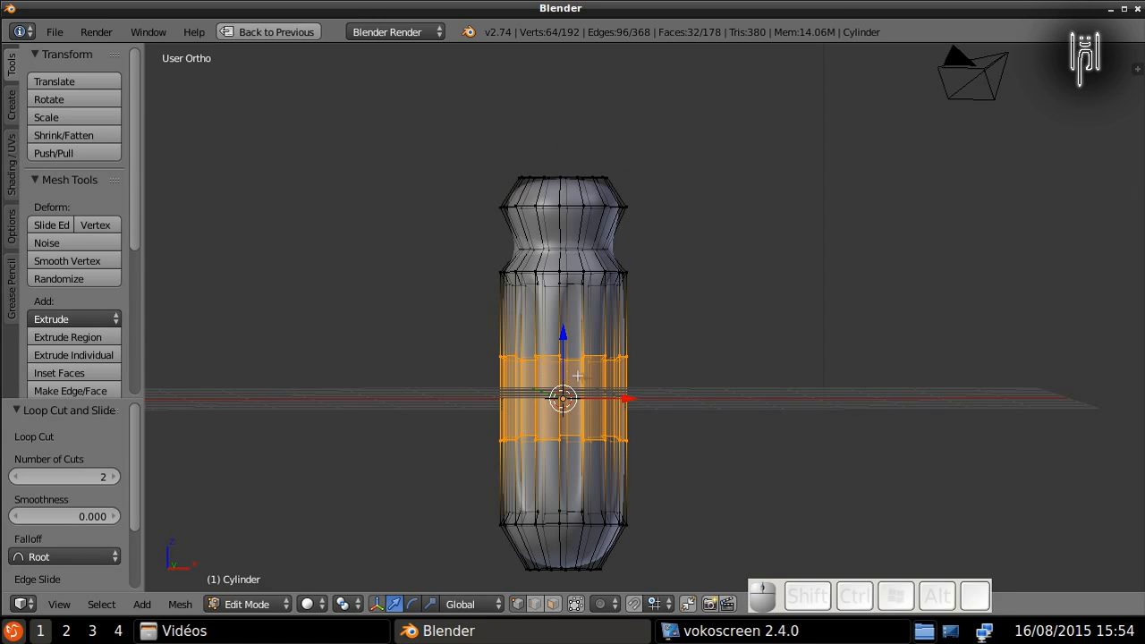
Step: Scale the two new loops by 2.6 along Z towards the groove ends, and inspect the handle in Object Mode
{"action": "key", "text": "s"}
{"action": "key", "text": "z"}
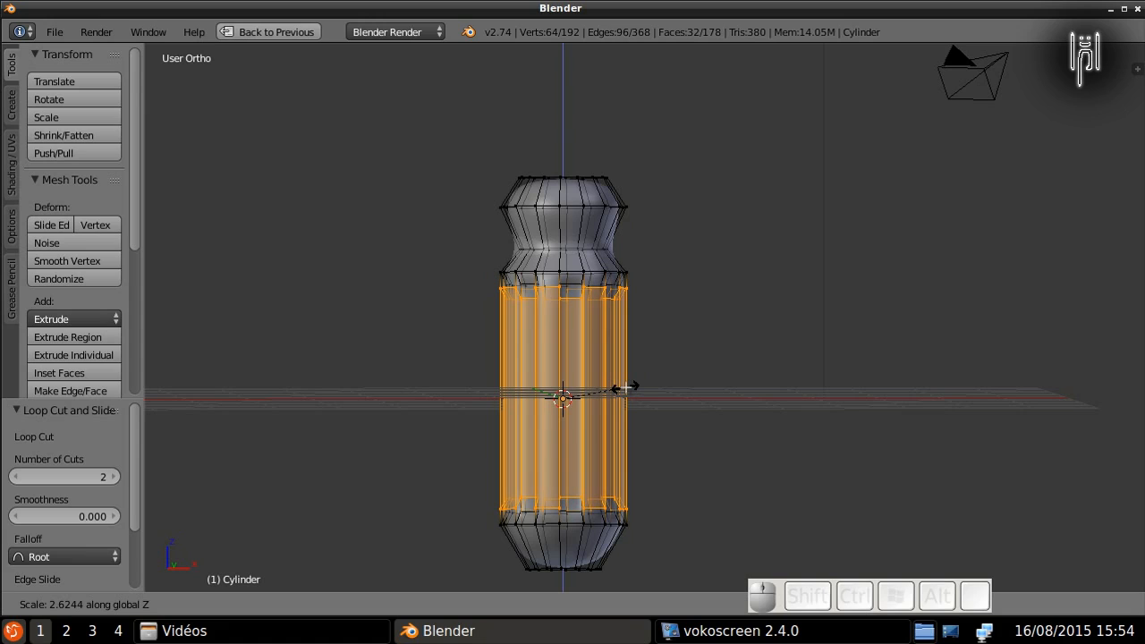
{"action": "key", "text": "ctrl"}
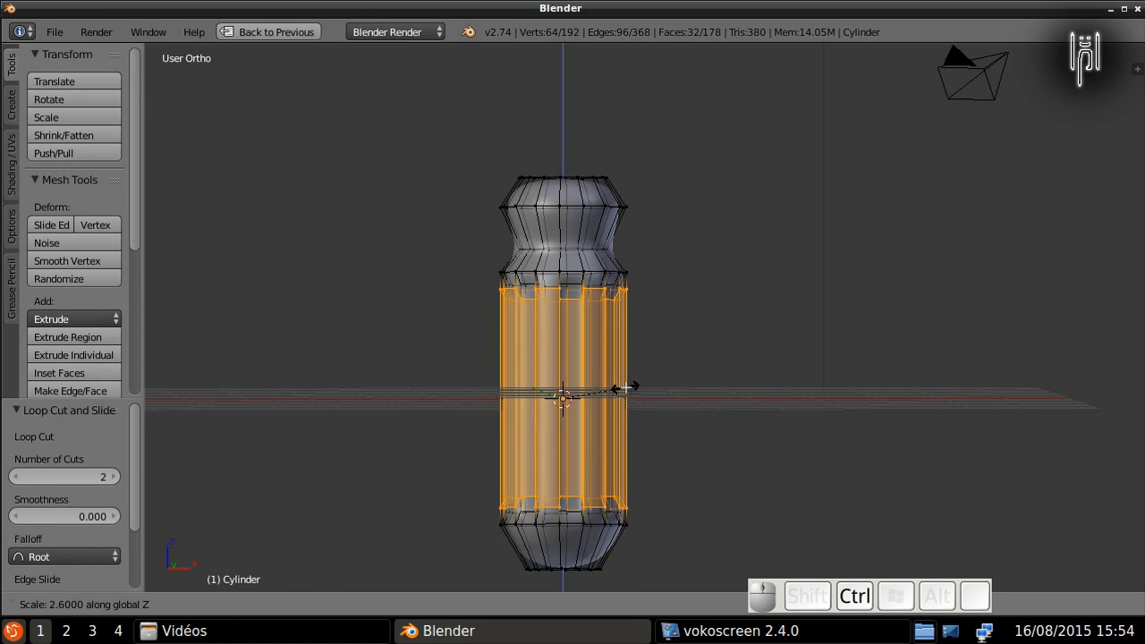
{"action": "left_click", "coordinate": [624, 386]}
{"action": "key", "text": "Tab"}
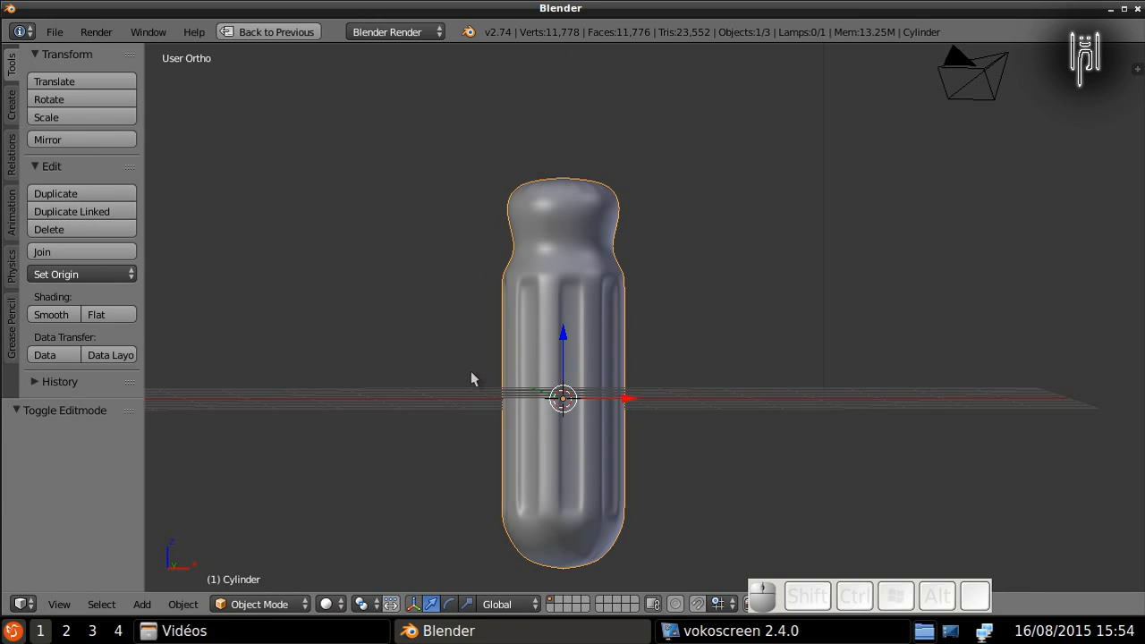
{"action": "middle_click_drag", "start_coordinate": [468, 374], "coordinate": [540, 381]}
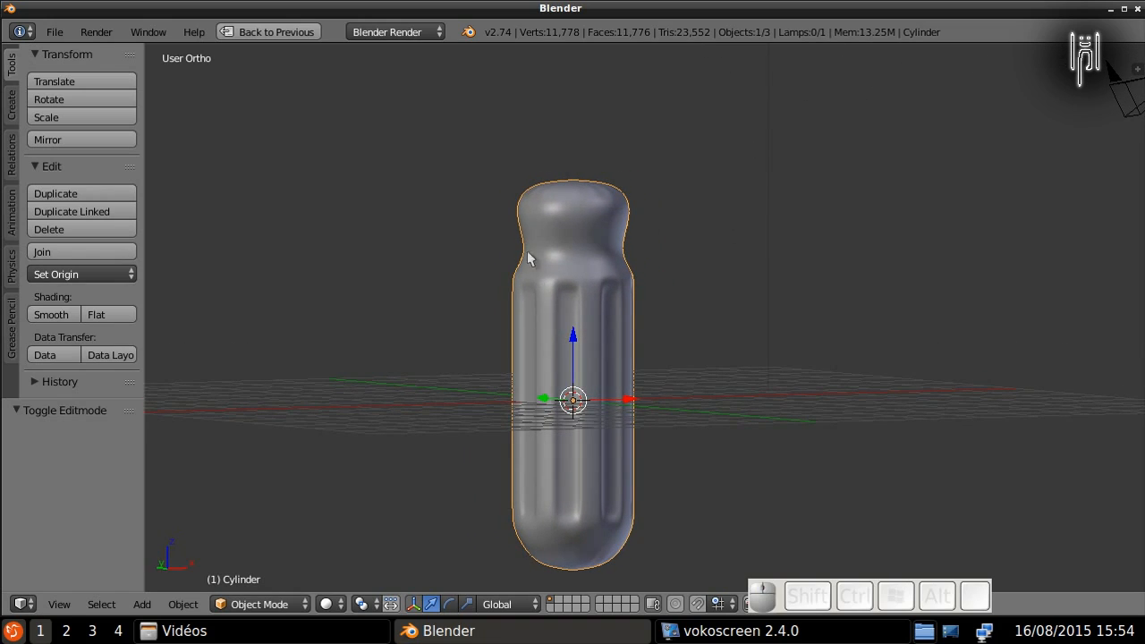
Step: Add an edge loop on the slope between neck and grooved body, slid close to the body's upper shoulder
{"action": "key", "text": "Tab"}
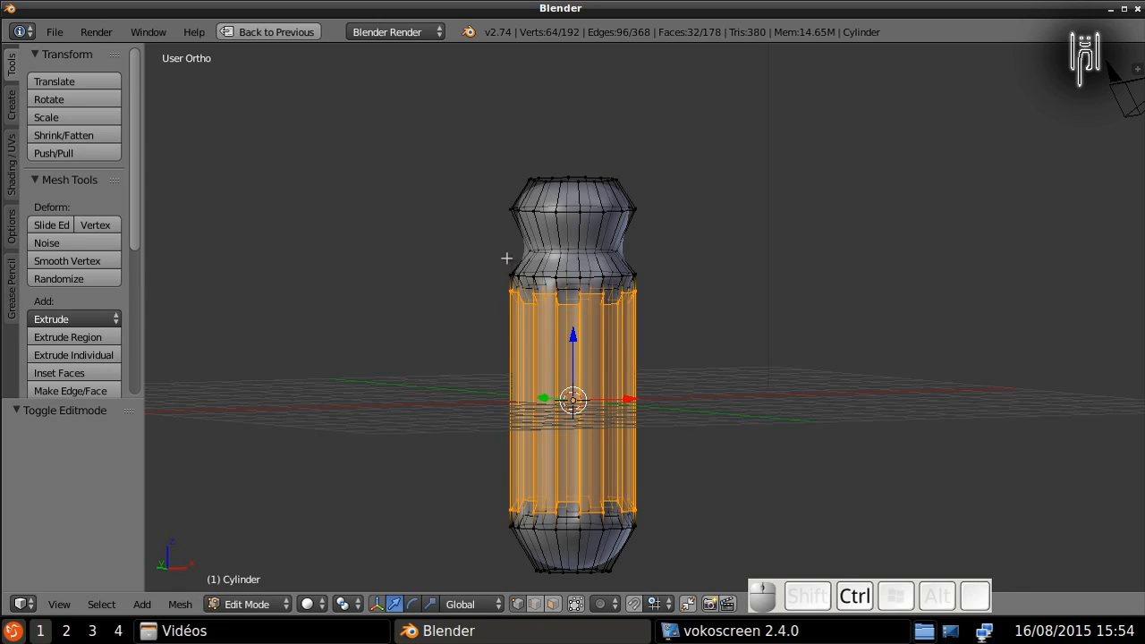
{"action": "key", "text": "ctrl+r"}
{"action": "left_click", "coordinate": [506, 259]}
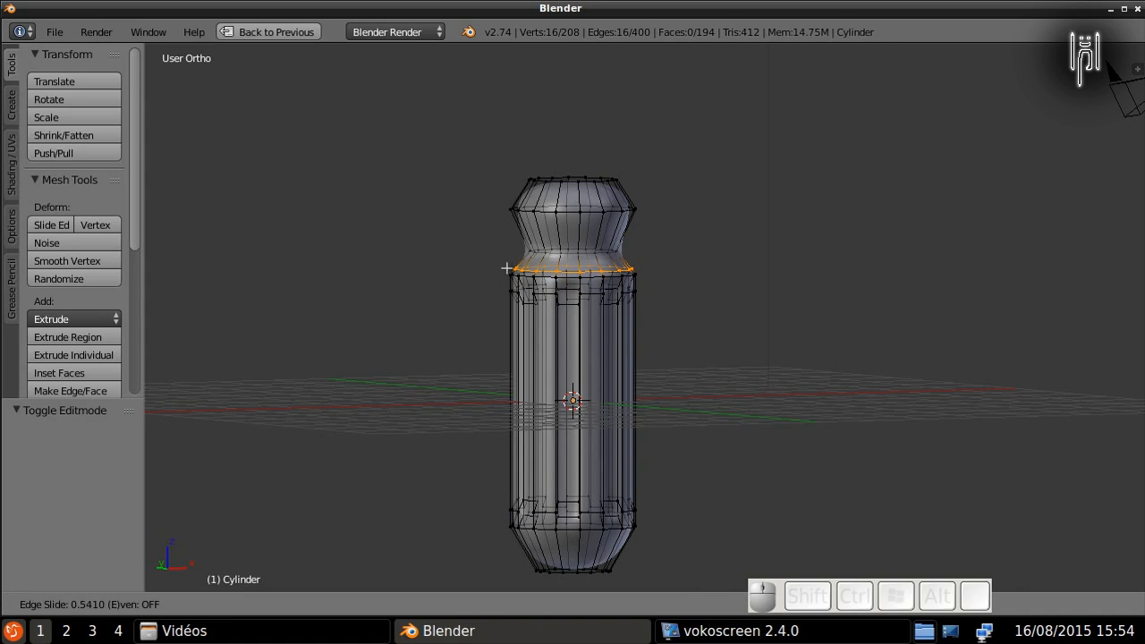
{"action": "left_click", "coordinate": [507, 268]}
Step: Add one edge loop just below and one just above the narrowest ring of the neck
{"action": "scroll", "coordinate": [500, 259], "scroll_direction": "up", "scroll_amount": 3}
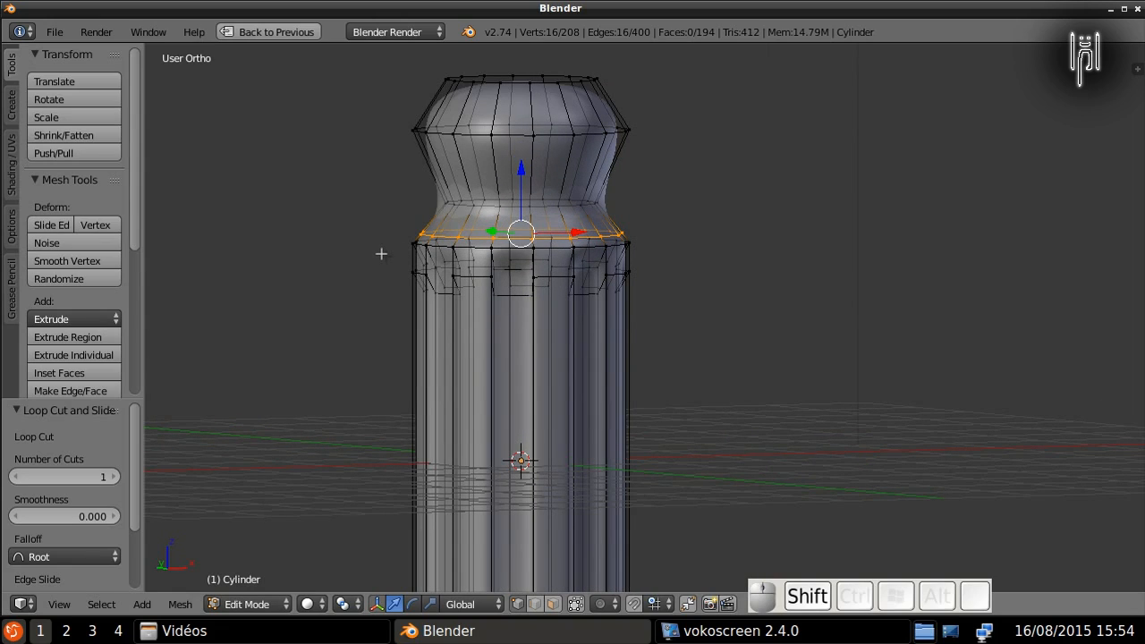
{"action": "middle_click_drag", "start_coordinate": [381, 254], "coordinate": [483, 383], "text": "shift"}
{"action": "scroll", "coordinate": [445, 286], "scroll_direction": "up", "scroll_amount": 2}
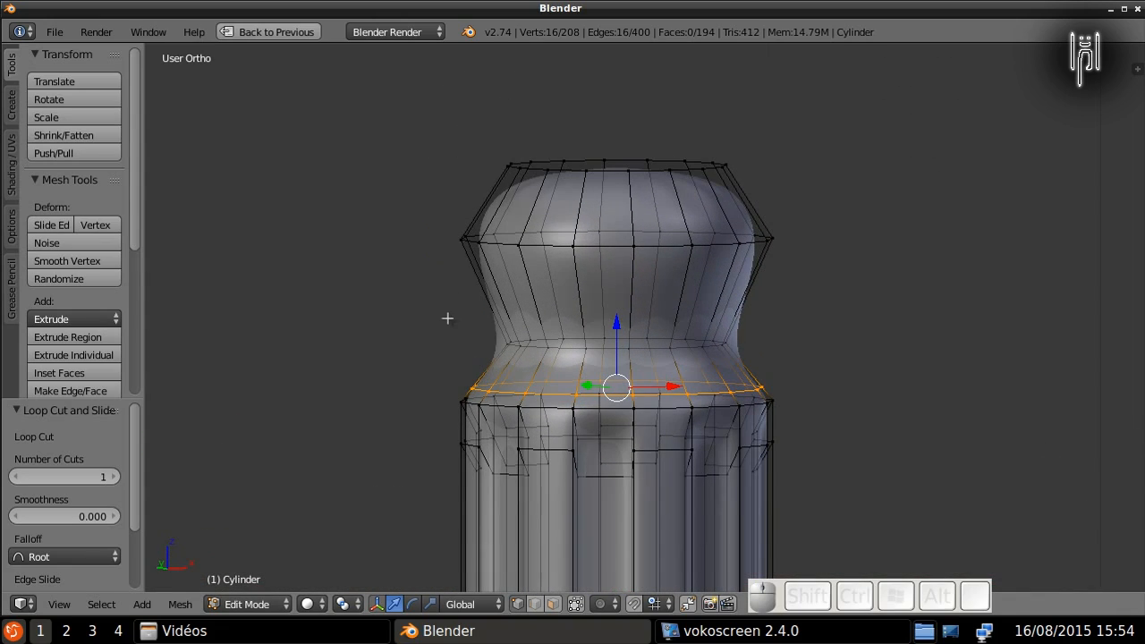
{"action": "key", "text": "ctrl+r"}
{"action": "left_click", "coordinate": [465, 338]}
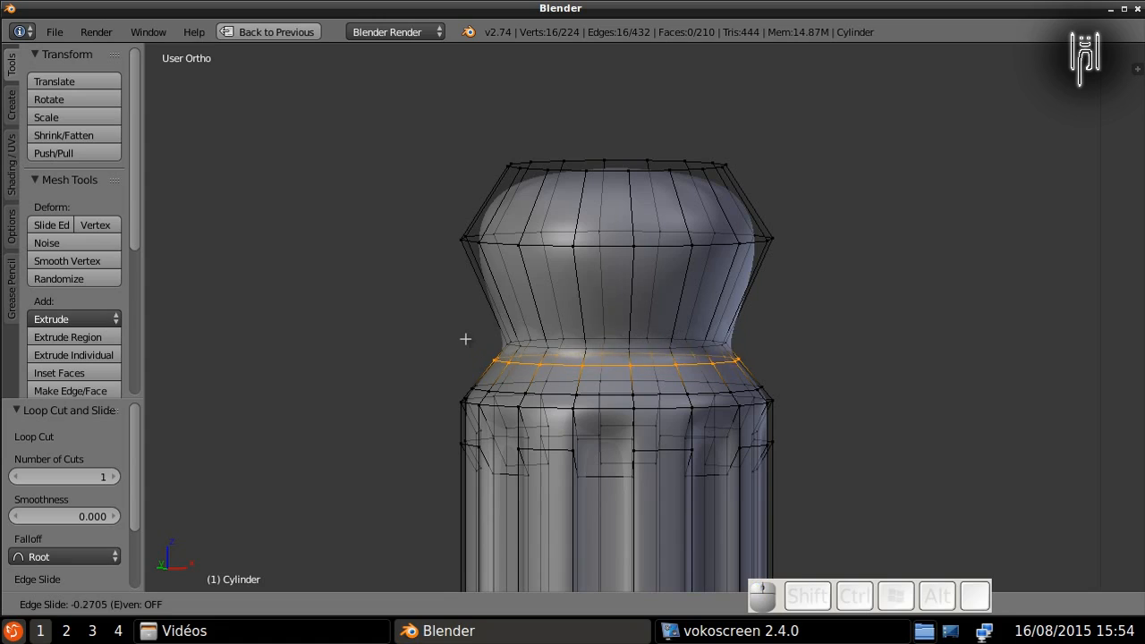
{"action": "left_click", "coordinate": [461, 326]}
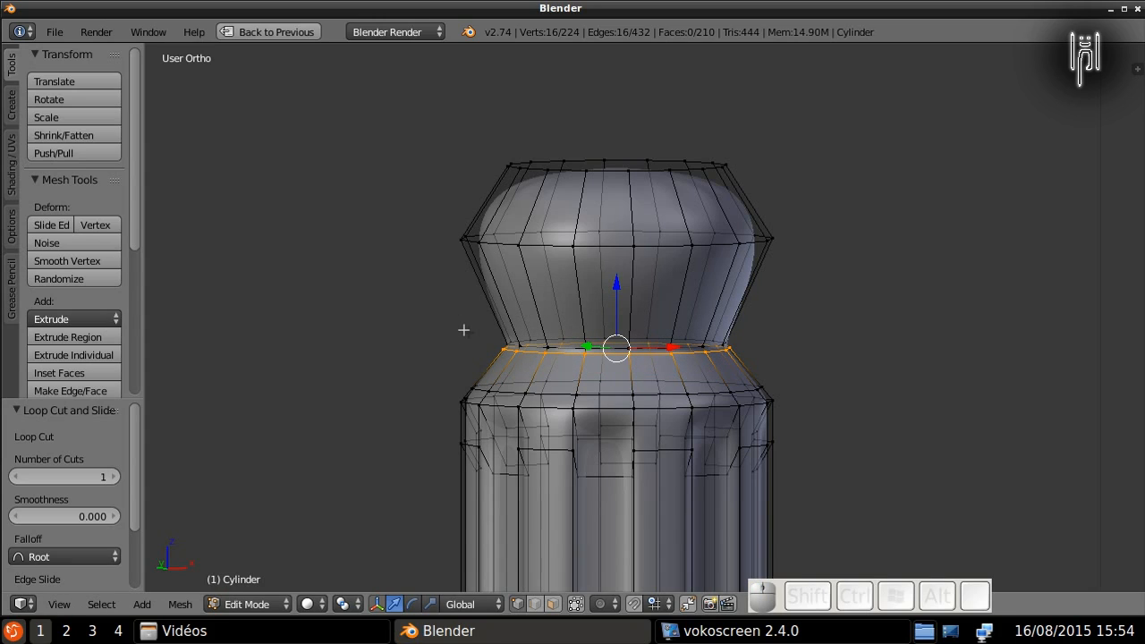
{"action": "key", "text": "ctrl+r"}
{"action": "left_click", "coordinate": [463, 328]}
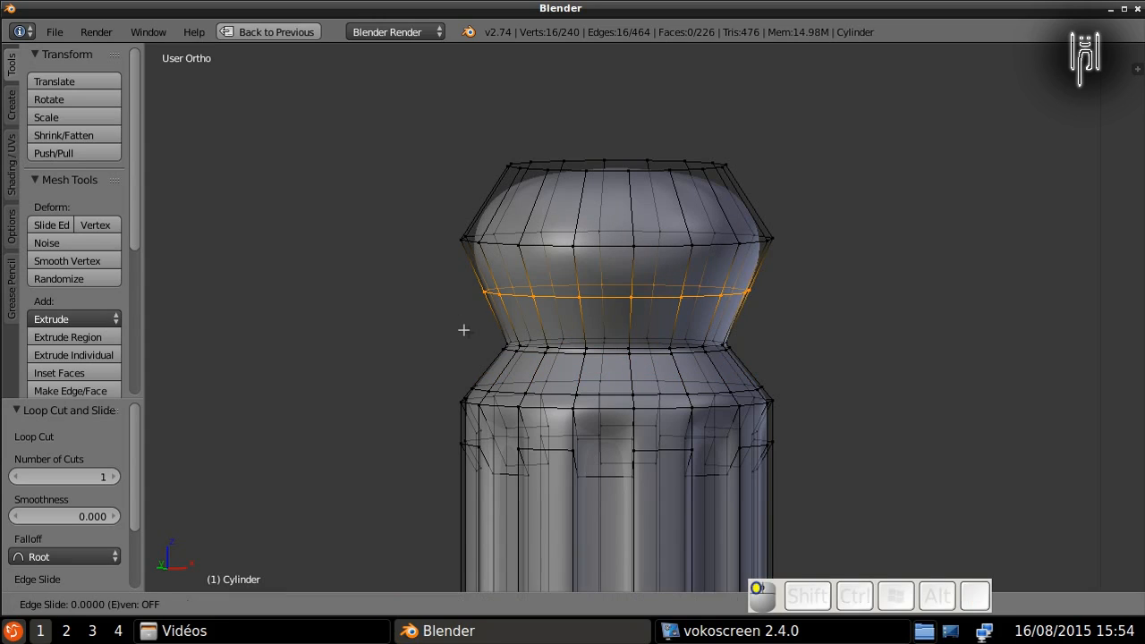
{"action": "left_click", "coordinate": [474, 376]}
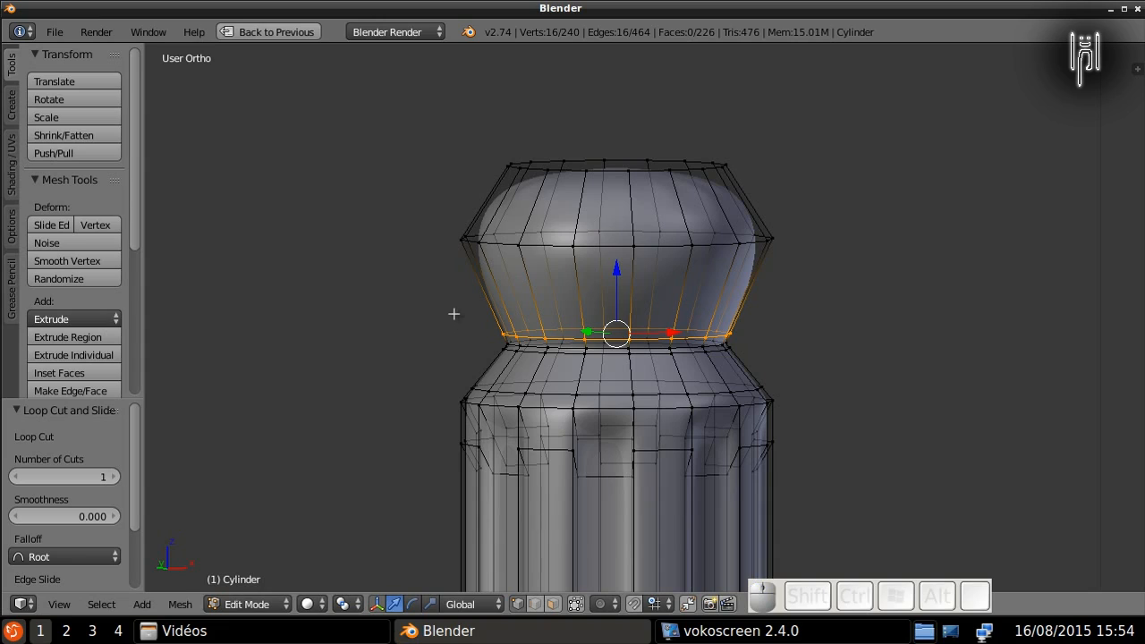
Step: Add one edge loop just below and one just above the widest ring of the handle's head
{"action": "key", "text": "ctrl+r"}
{"action": "left_click", "coordinate": [454, 312]}
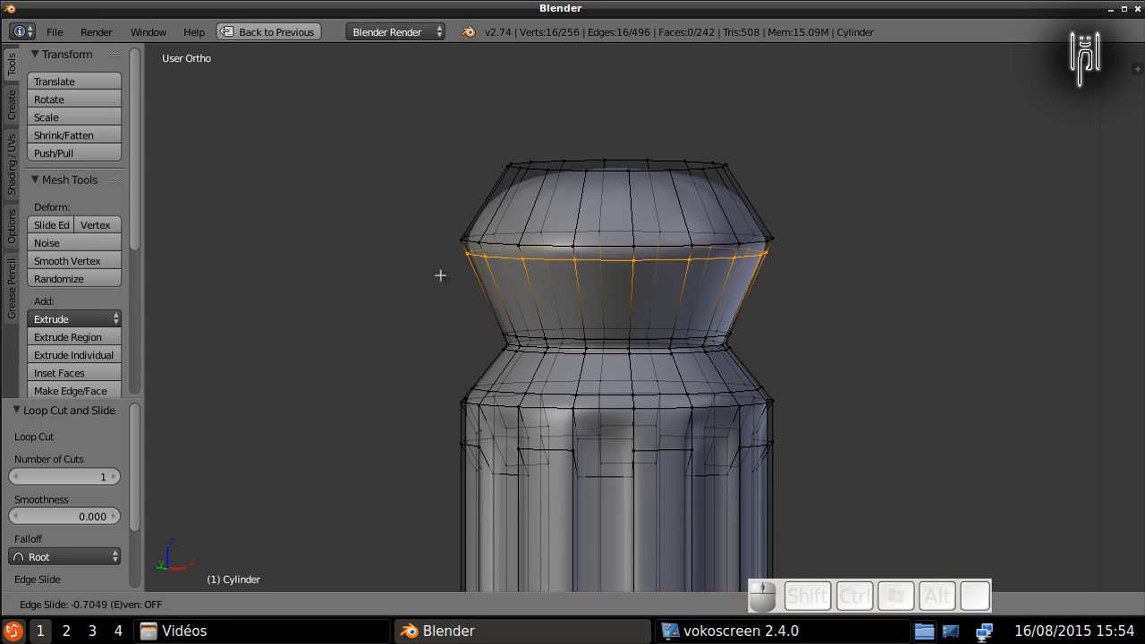
{"action": "left_click", "coordinate": [436, 273]}
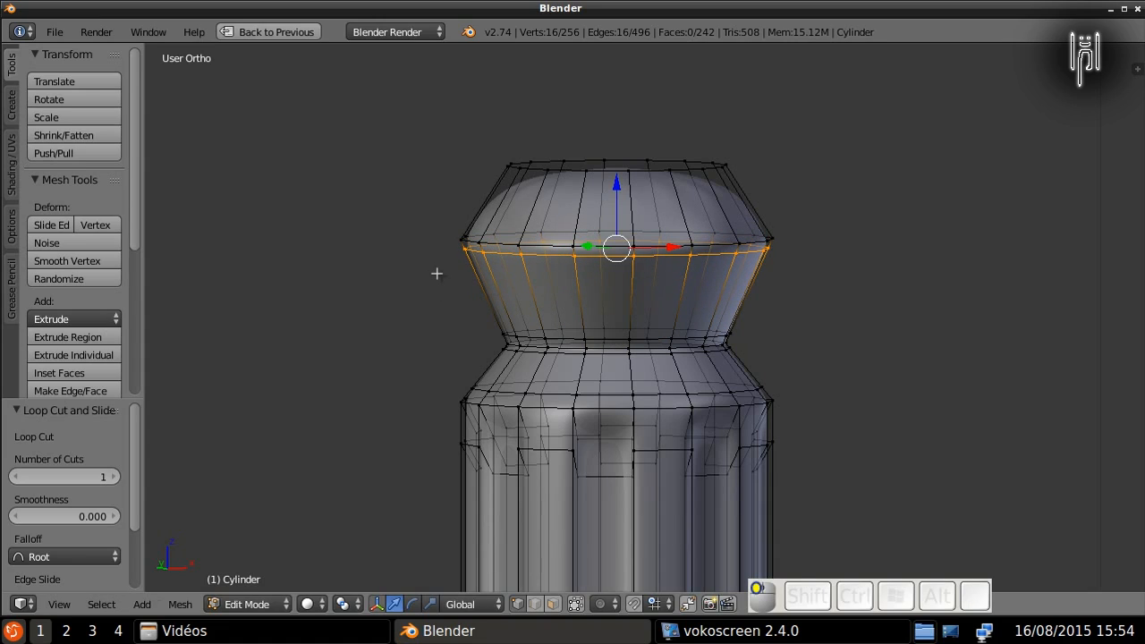
{"action": "key", "text": "ctrl+r"}
{"action": "left_click", "coordinate": [440, 220]}
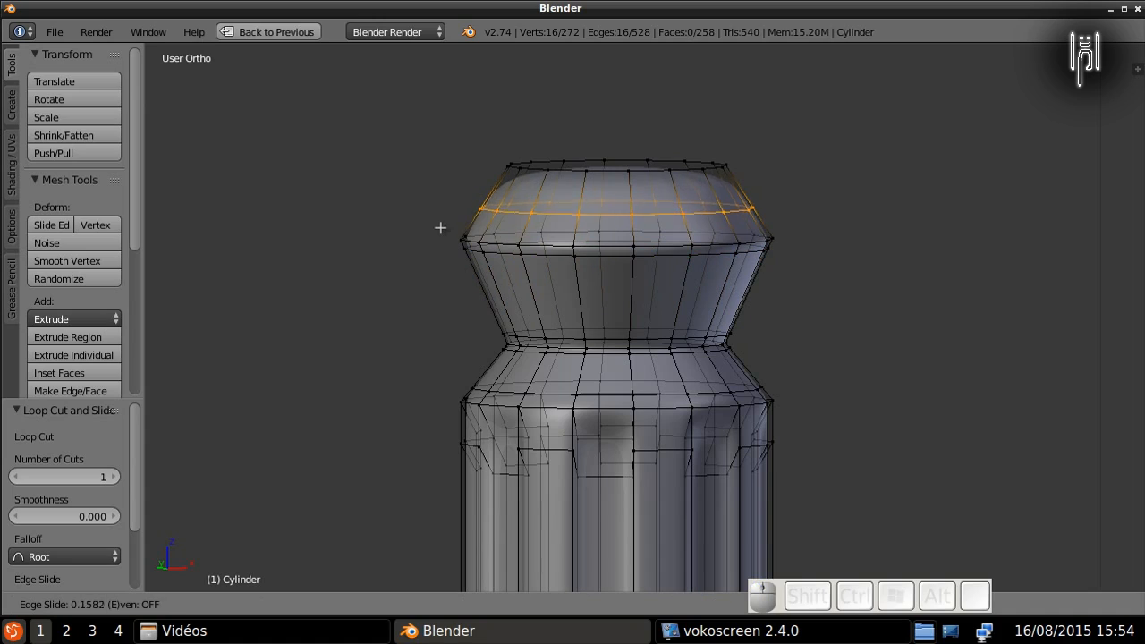
{"action": "left_click", "coordinate": [445, 260]}
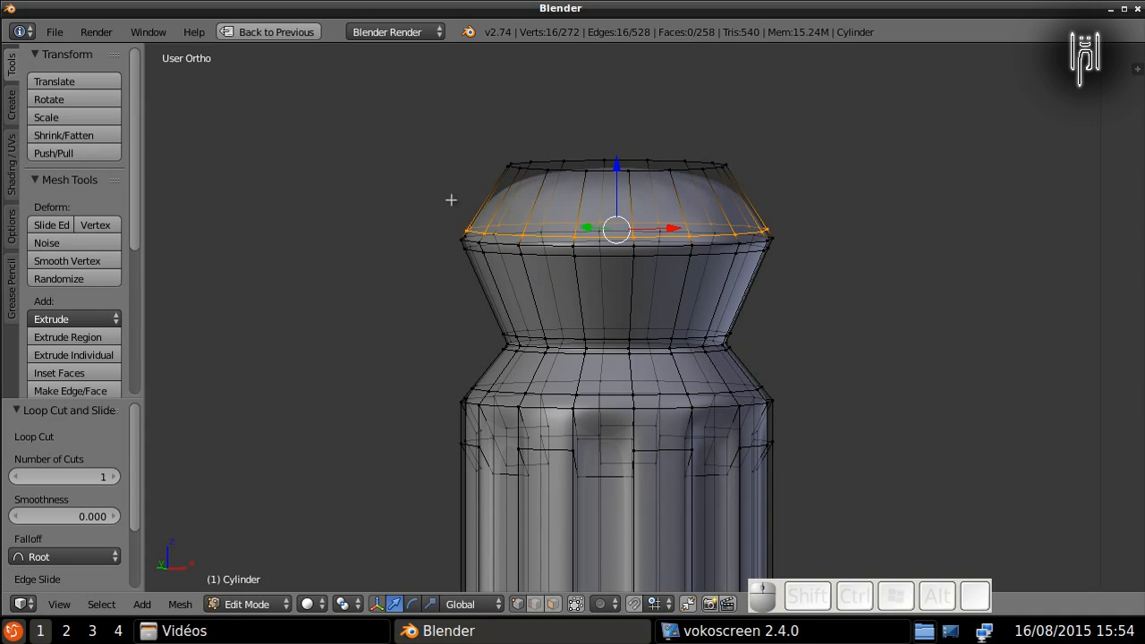
Step: Add an edge loop to the head, slid close to the handle's top rim
{"action": "key", "text": "ctrl+r"}
{"action": "left_click", "coordinate": [472, 179]}
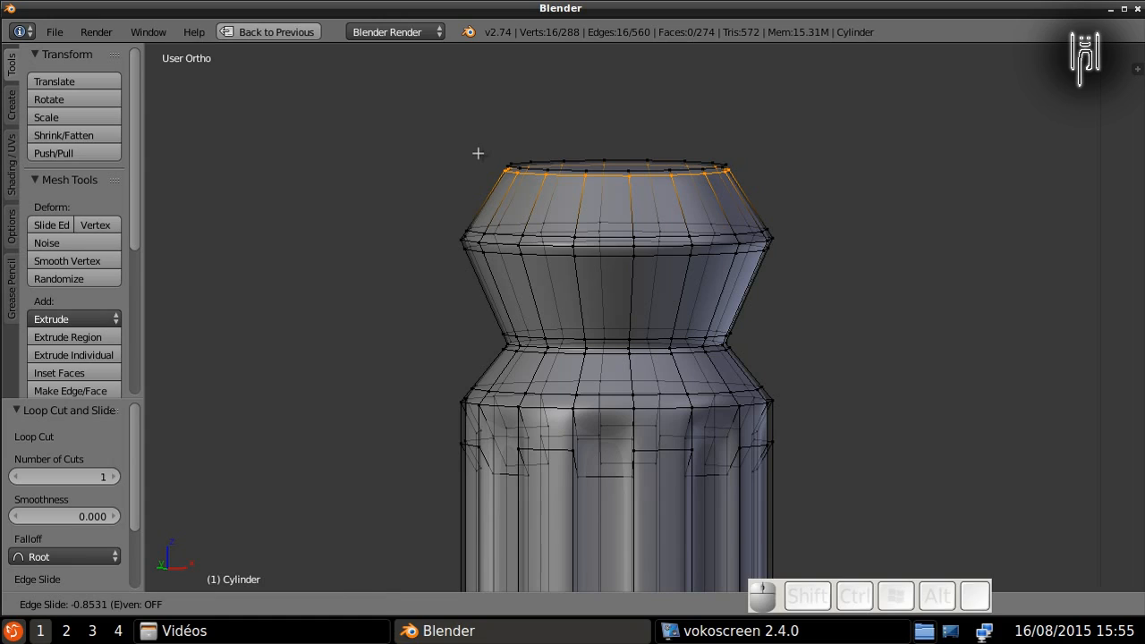
{"action": "left_click", "coordinate": [477, 153]}
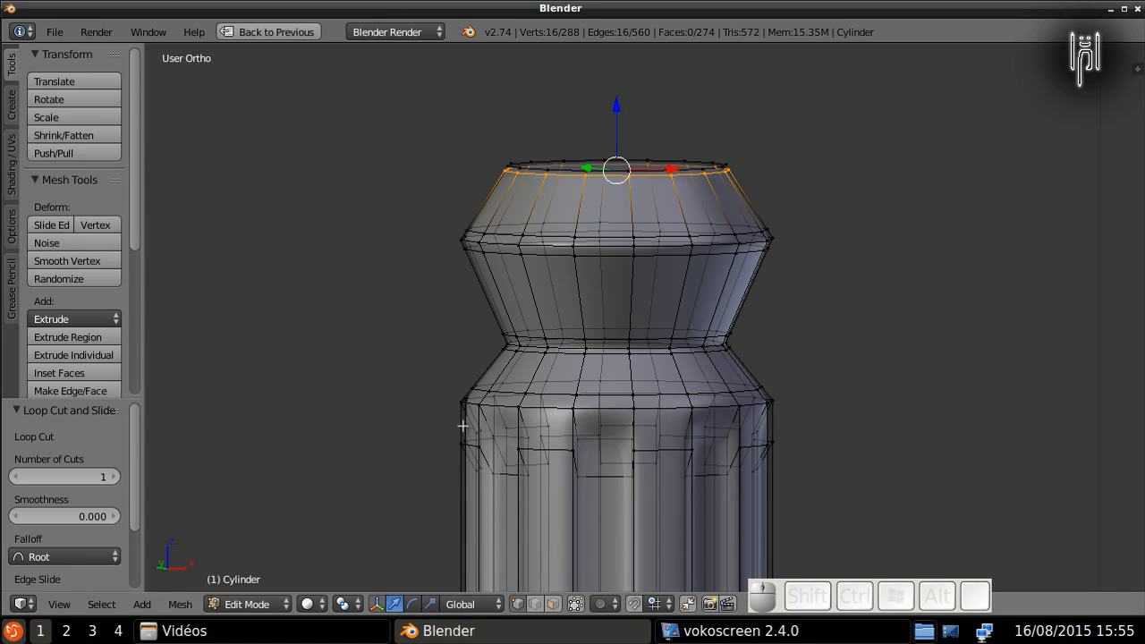
Step: Add an edge loop around the middle of the handle's tapered lower end, and review the whole handle in Object Mode
{"action": "mouse_move", "coordinate": [435, 429]}
{"action": "middle_mouse_down", "text": "shift"}
{"action": "mouse_move", "coordinate": [448, 379]}
{"action": "mouse_move", "coordinate": [440, 150]}
{"action": "middle_mouse_up", "text": "shift"}
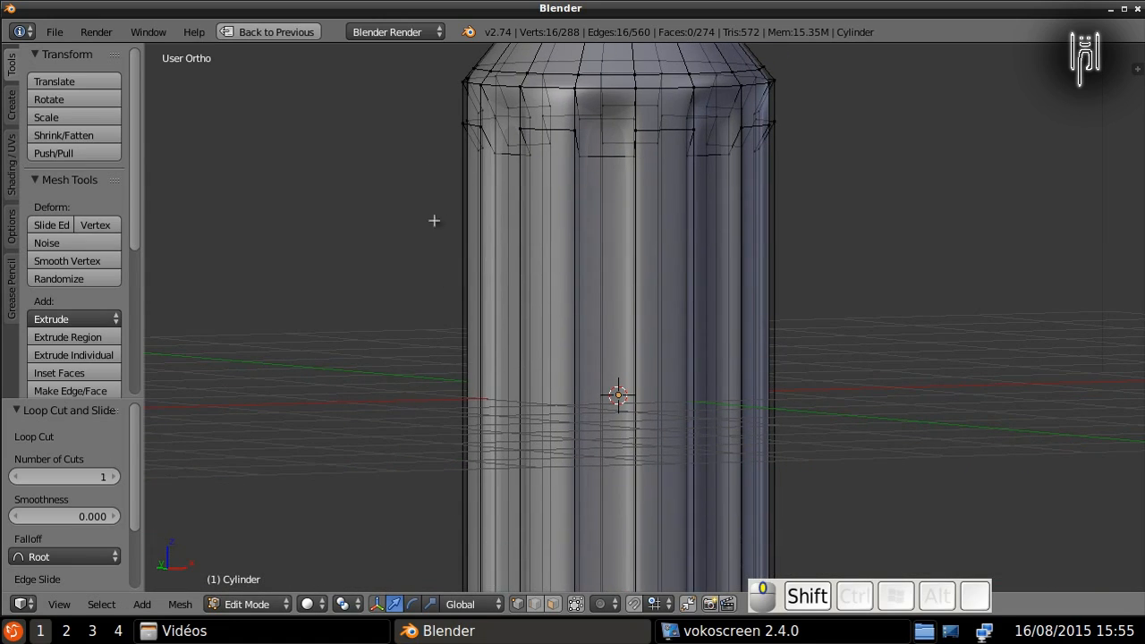
{"action": "mouse_move", "coordinate": [403, 398]}
{"action": "middle_mouse_down", "text": "shift"}
{"action": "mouse_move", "coordinate": [413, 172]}
{"action": "mouse_move", "coordinate": [409, 396]}
{"action": "mouse_move", "coordinate": [414, 339]}
{"action": "middle_mouse_up", "text": "shift"}
{"action": "key", "text": "ctrl+r"}
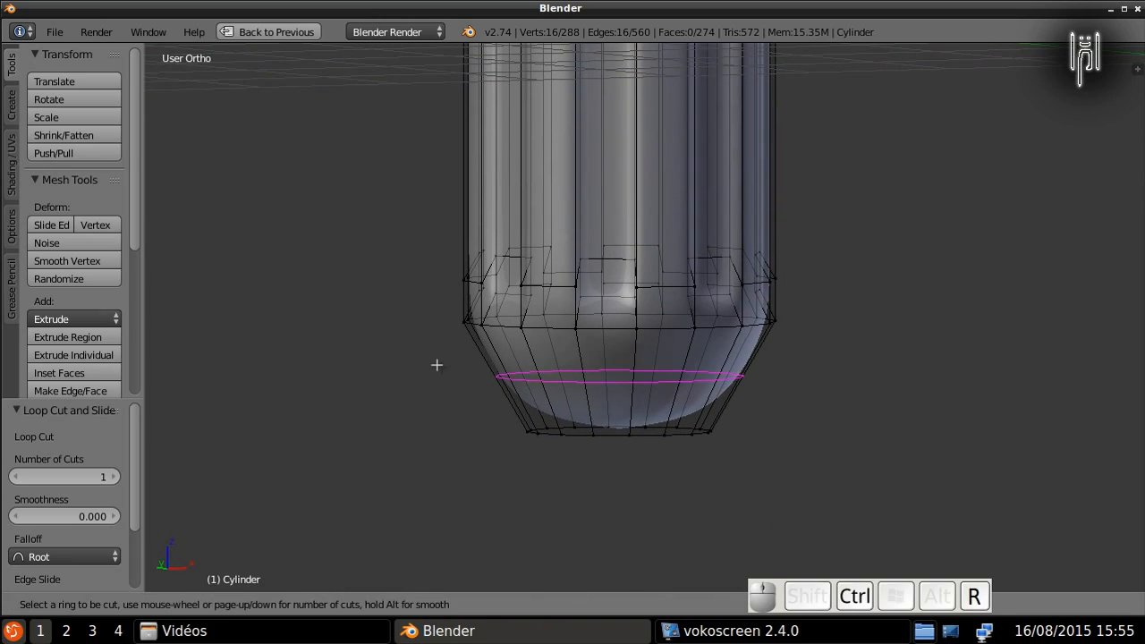
{"action": "left_click", "coordinate": [437, 365]}
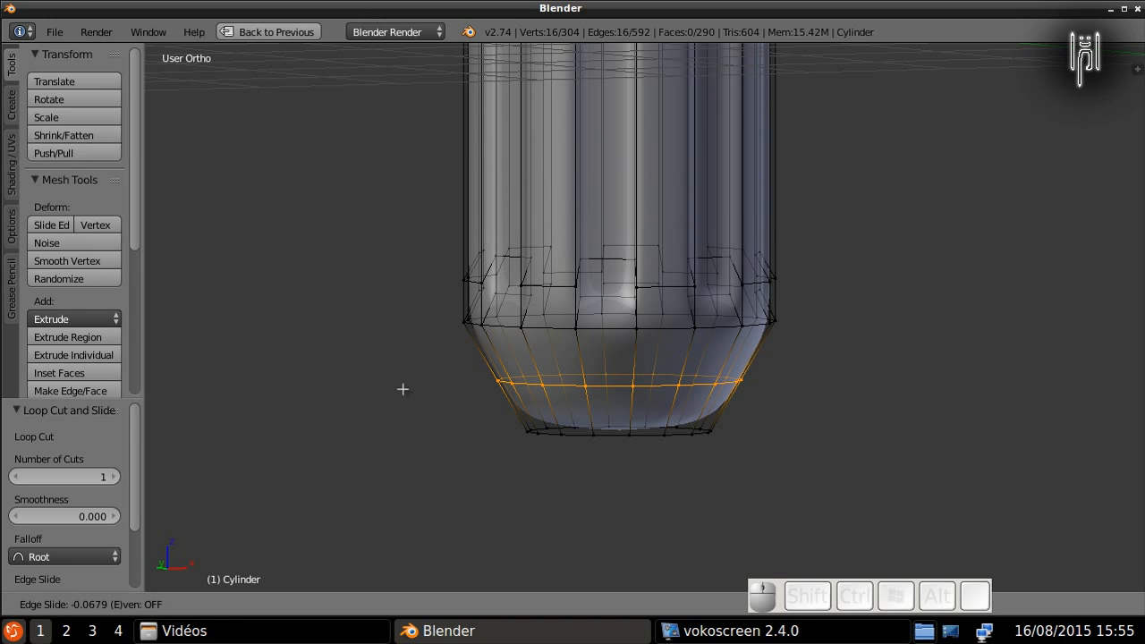
{"action": "left_click", "coordinate": [402, 389]}
{"action": "key", "text": "Tab"}
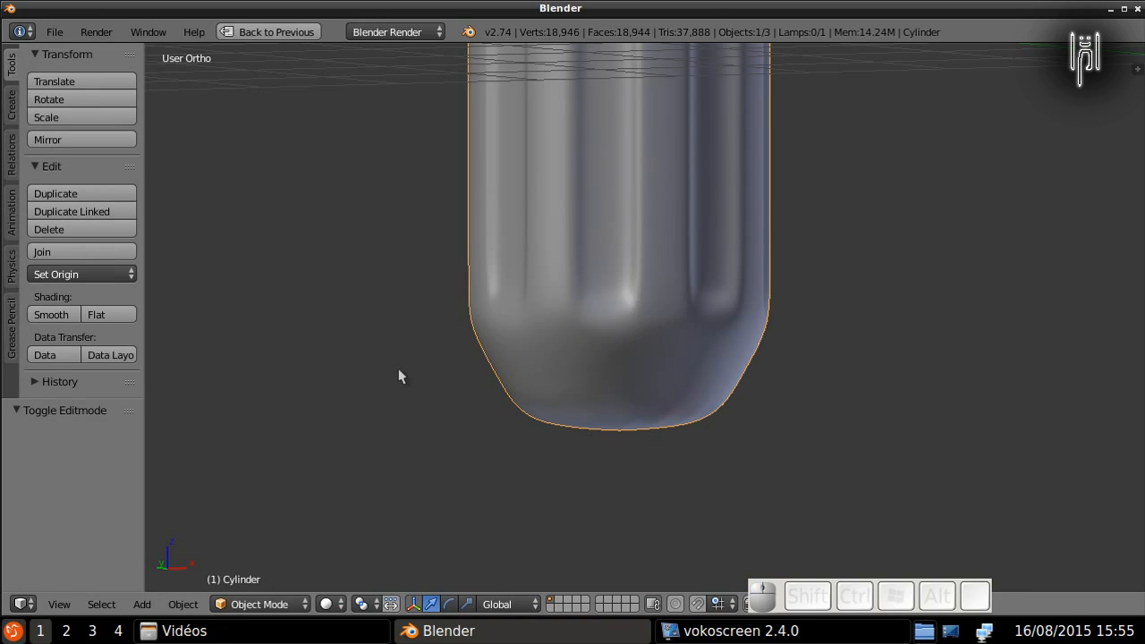
{"action": "middle_click_drag", "start_coordinate": [409, 379], "coordinate": [253, 363]}
{"action": "scroll", "coordinate": [412, 283], "scroll_direction": "down", "scroll_amount": 2}
{"action": "middle_click_drag", "start_coordinate": [413, 278], "coordinate": [475, 302]}
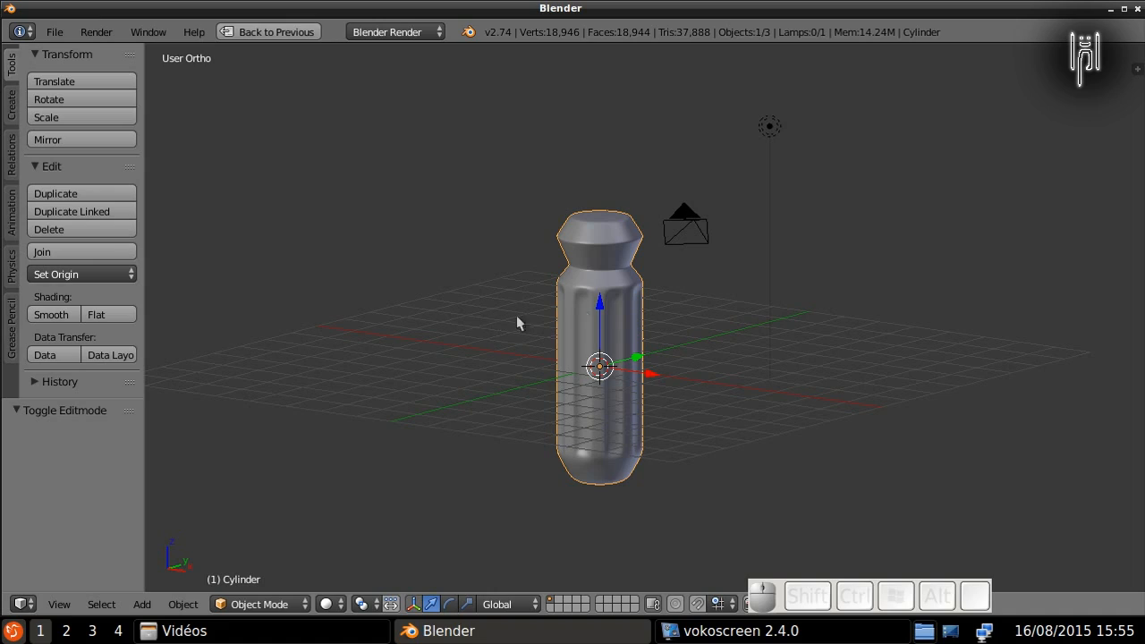
Step: Switch to the empty second layer and add a cube at the origin in front view
{"action": "left_click", "coordinate": [557, 600]}
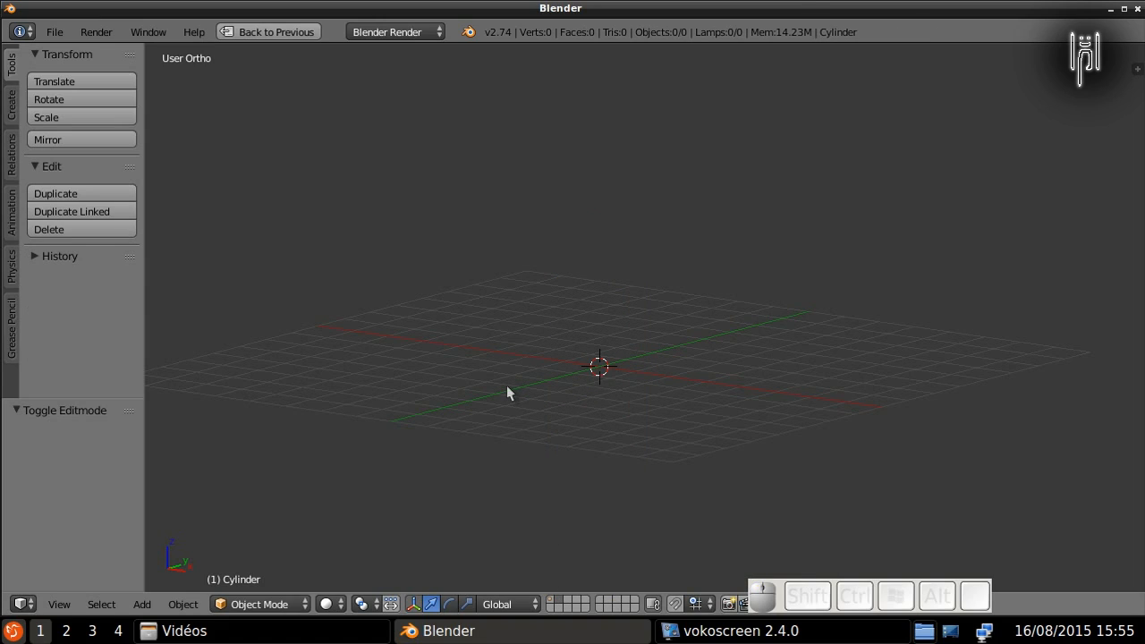
{"action": "key", "text": "KP_1"}
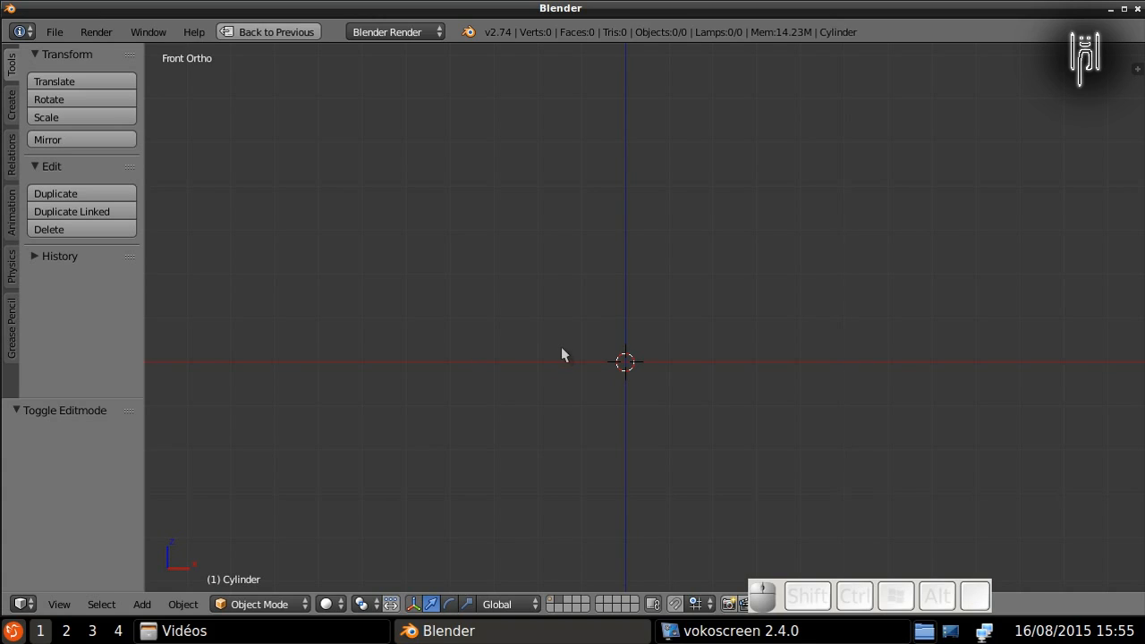
{"action": "key", "text": "shift+a"}
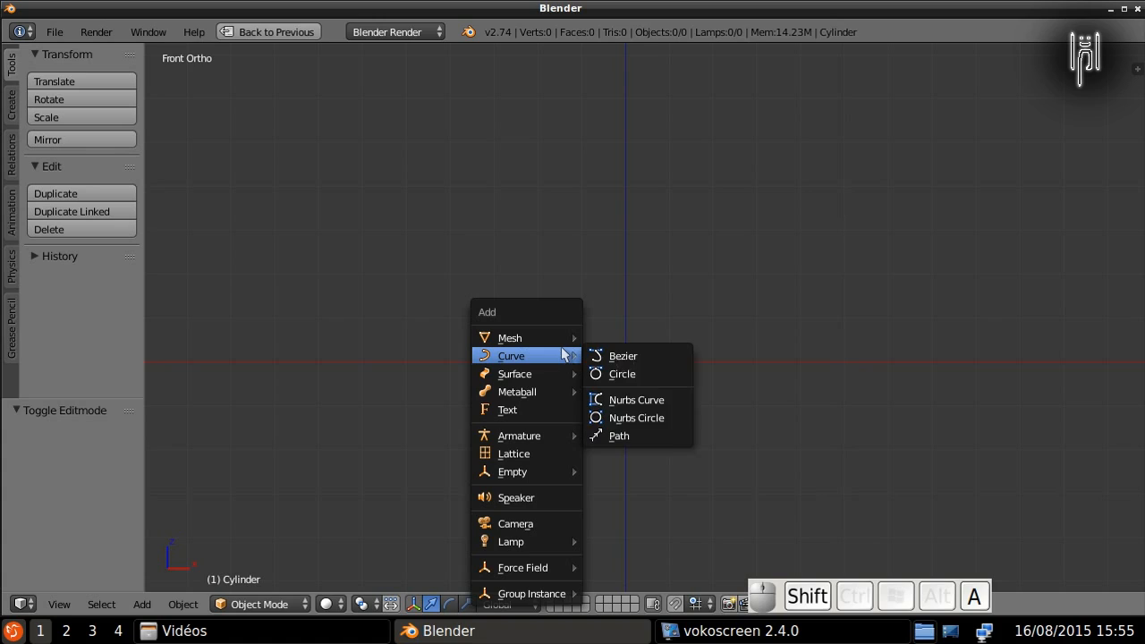
{"action": "mouse_move", "coordinate": [550, 340]}
{"action": "left_click", "coordinate": [617, 356]}
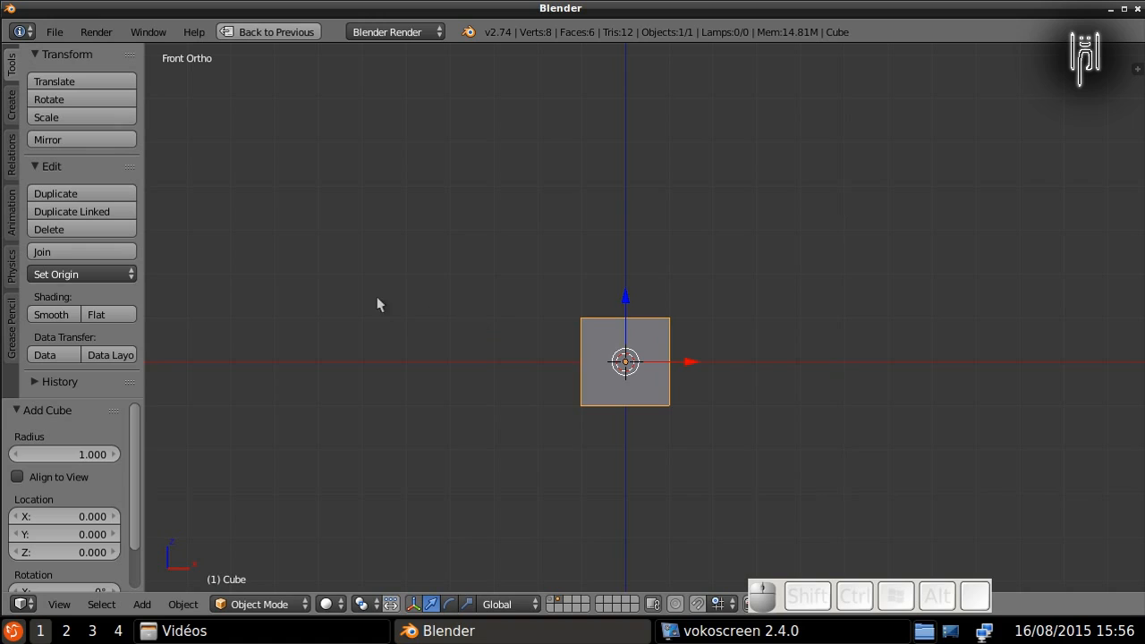
Step: In Edit Mode, raise the cube's top face 8 units along the Z axis to form a long shaft
{"action": "scroll", "coordinate": [536, 320], "scroll_direction": "down", "scroll_amount": 4}
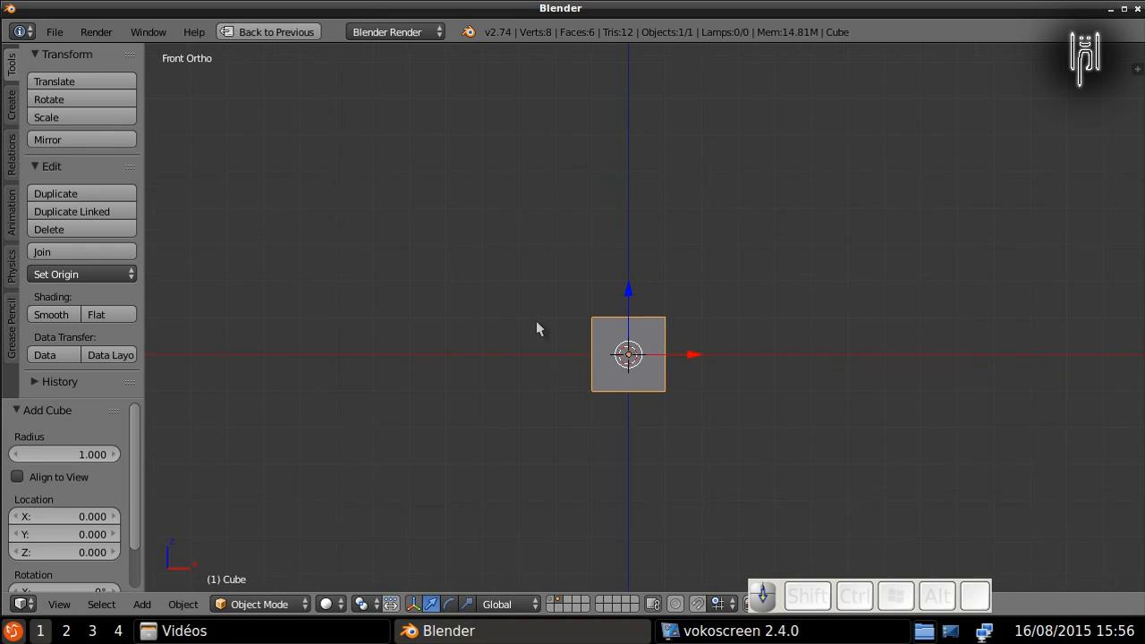
{"action": "scroll", "coordinate": [536, 328], "scroll_direction": "down", "scroll_amount": 2}
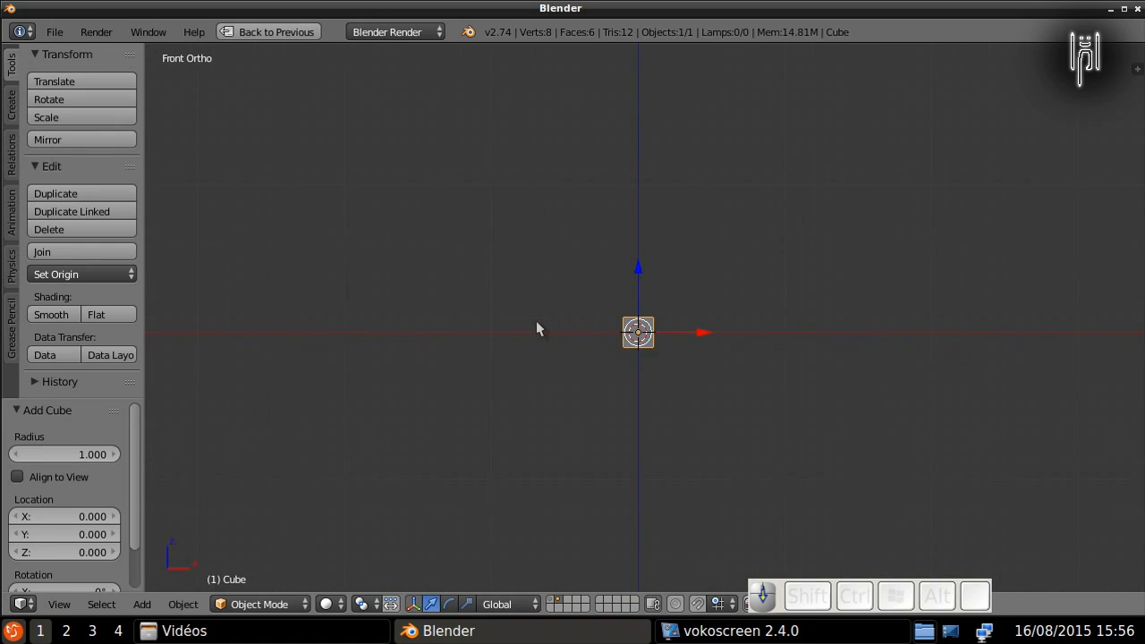
{"action": "key", "text": "Tab"}
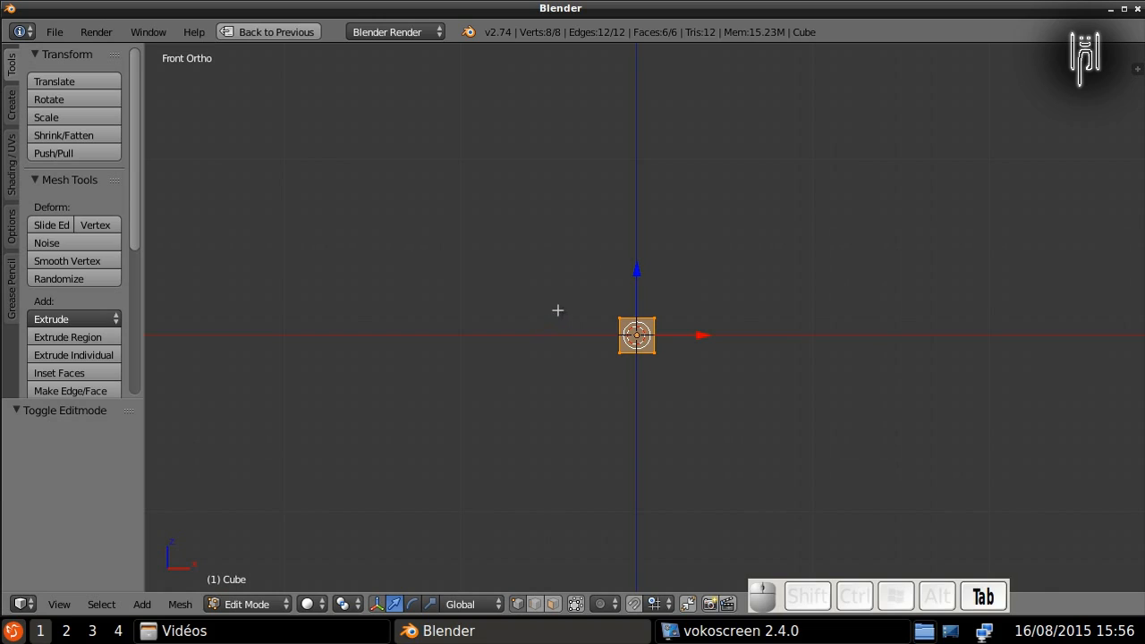
{"action": "key", "text": "a"}
{"action": "key", "text": "b"}
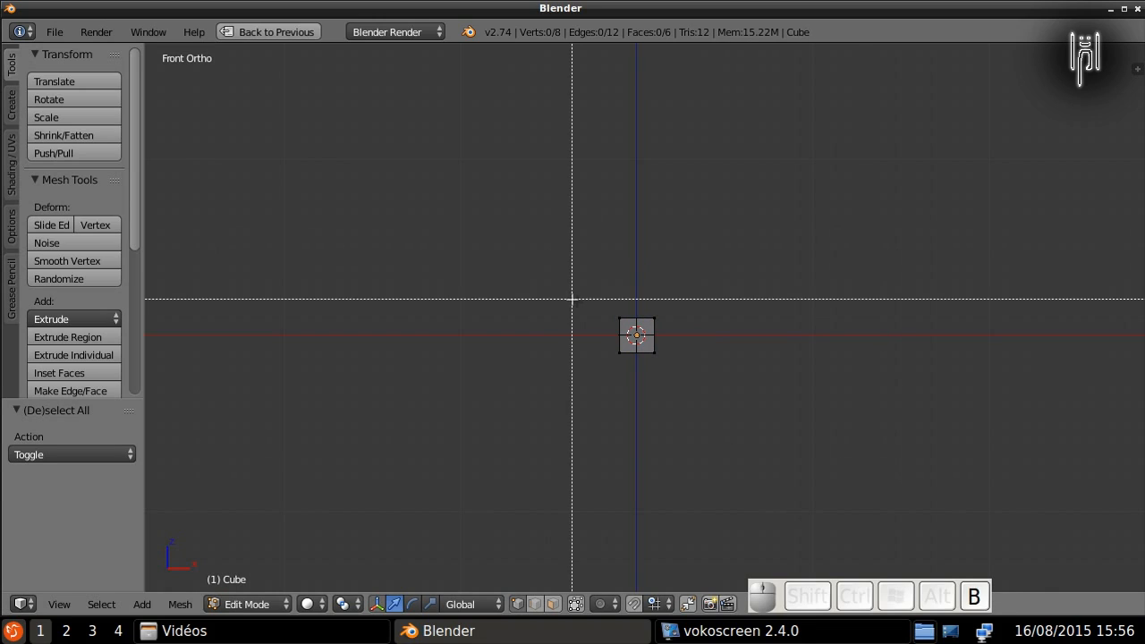
{"action": "left_click_drag", "start_coordinate": [572, 300], "coordinate": [696, 331]}
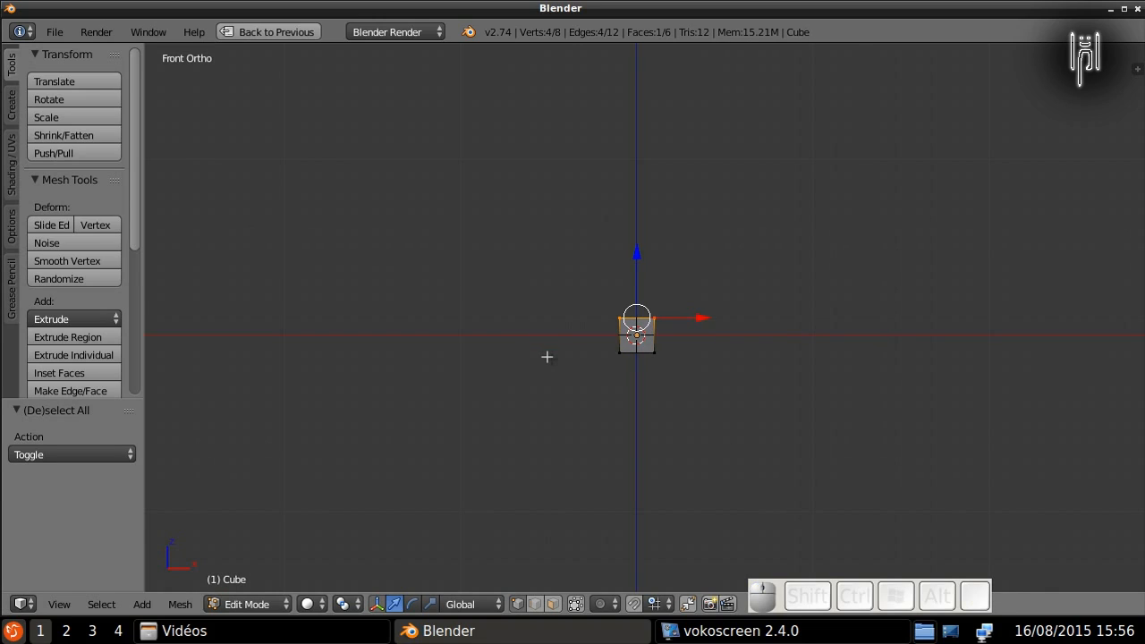
{"action": "key", "text": "g"}
{"action": "key", "text": "z"}
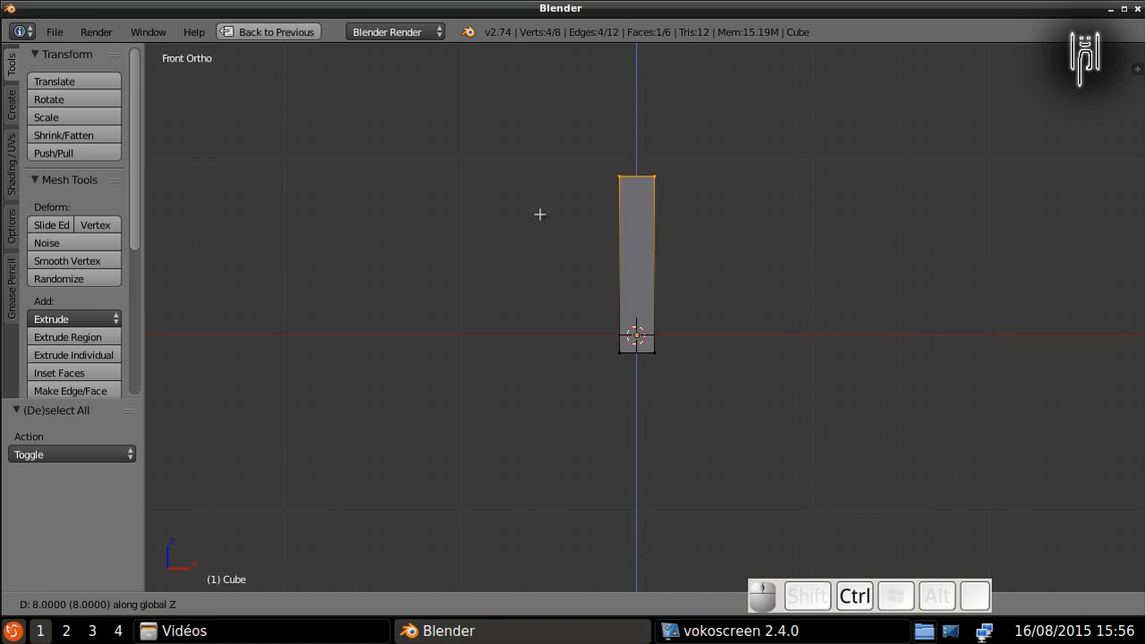
{"action": "left_click", "coordinate": [540, 213], "text": "ctrl"}
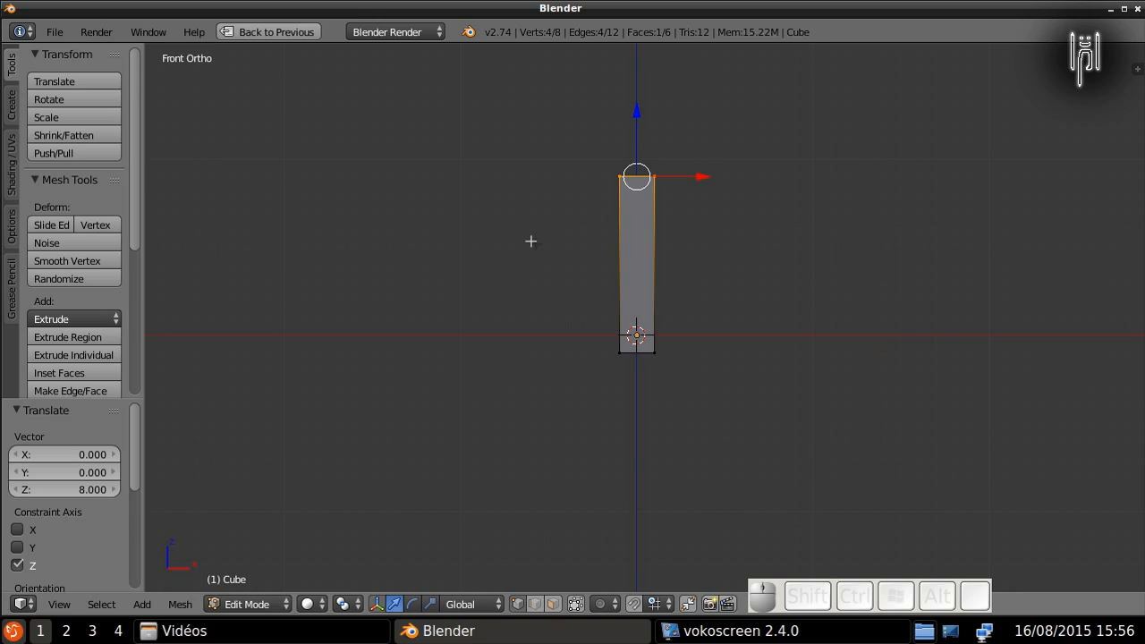
Step: Extrude the shaft's top face upward twice, first by 1 unit and then by 2 units
{"action": "key", "text": "e"}
{"action": "left_click", "coordinate": [525, 229], "text": "ctrl"}
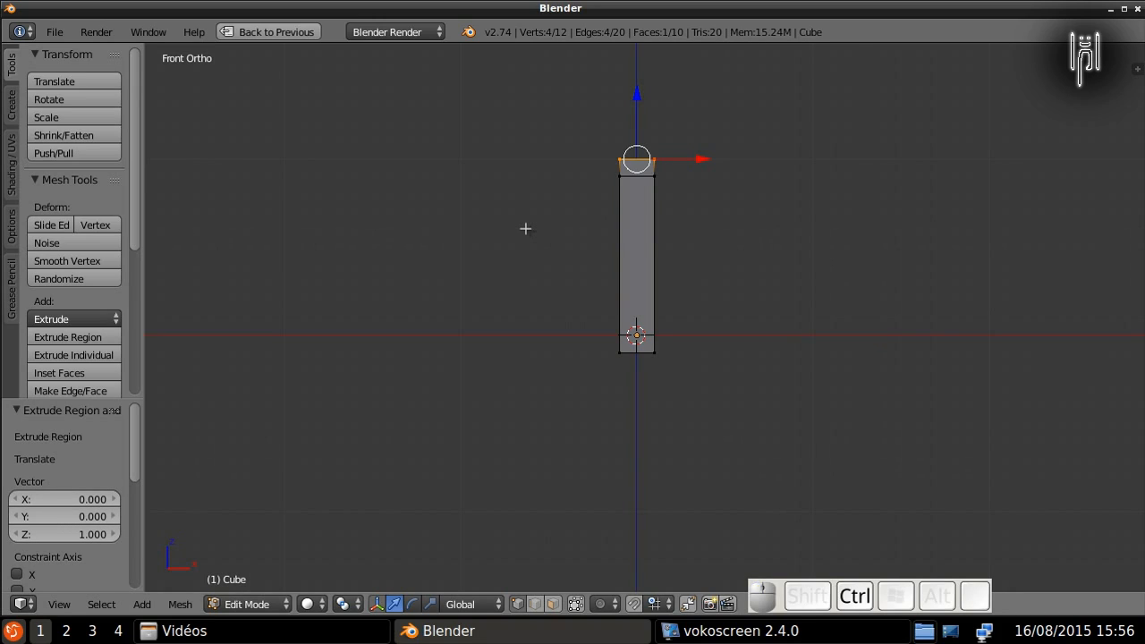
{"action": "key", "text": "e"}
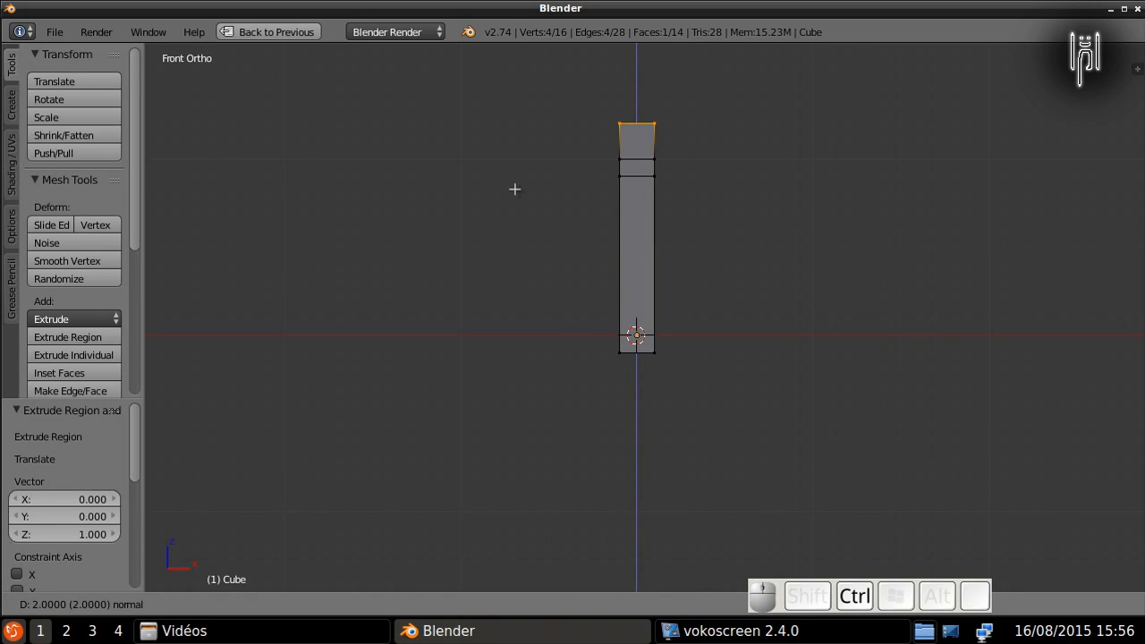
{"action": "left_click", "coordinate": [515, 189], "text": "ctrl"}
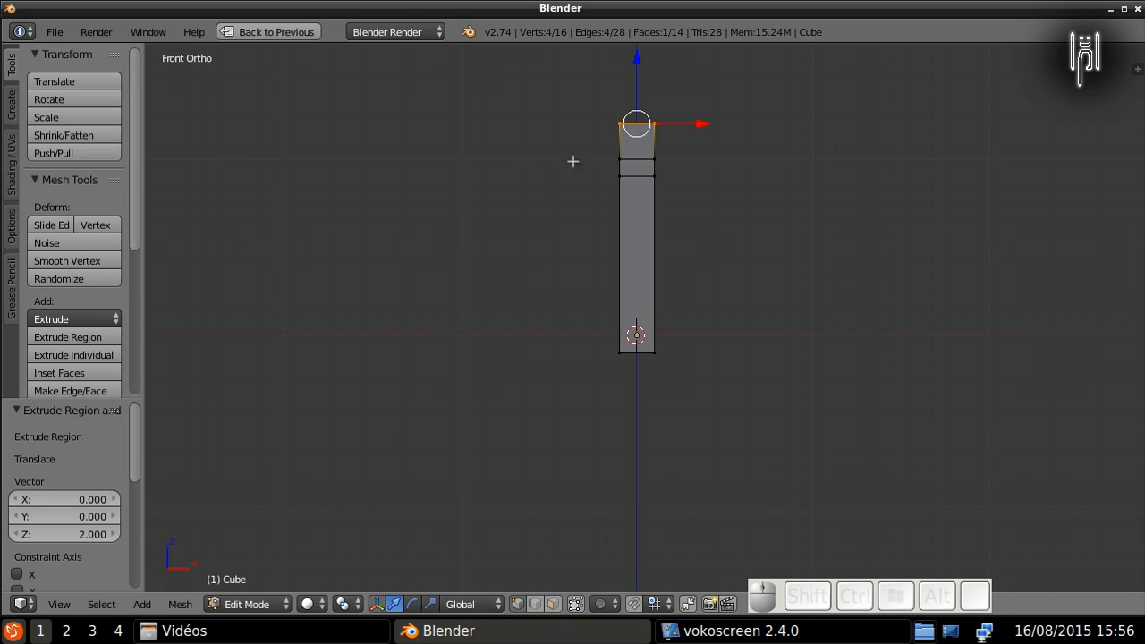
Step: Scale the topmost face of the shaft to 0.5 to taper the tip
{"action": "scroll", "coordinate": [710, 175], "scroll_direction": "up", "scroll_amount": 1}
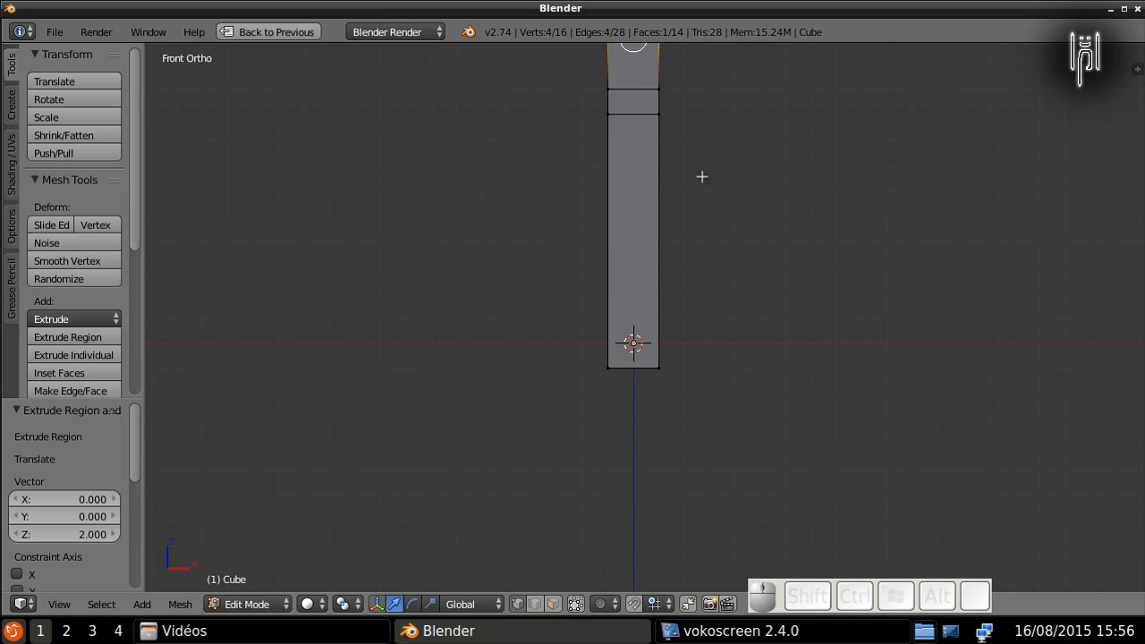
{"action": "middle_click_drag", "start_coordinate": [700, 176], "coordinate": [723, 415], "text": "shift"}
{"action": "scroll", "coordinate": [729, 368], "scroll_direction": "up", "scroll_amount": 4}
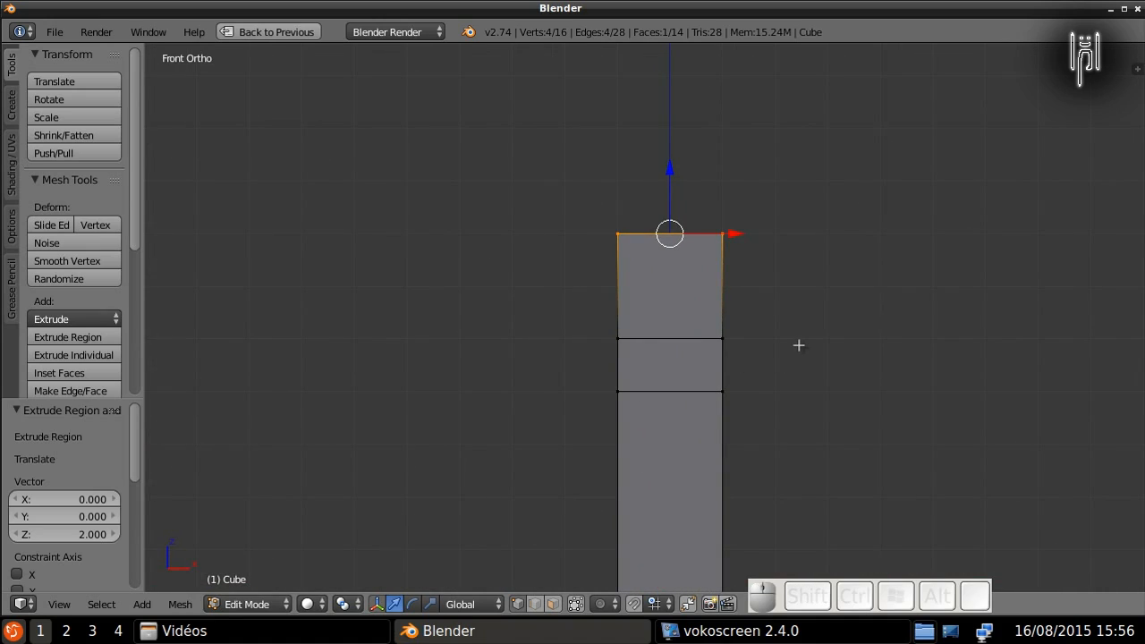
{"action": "key", "text": "s"}
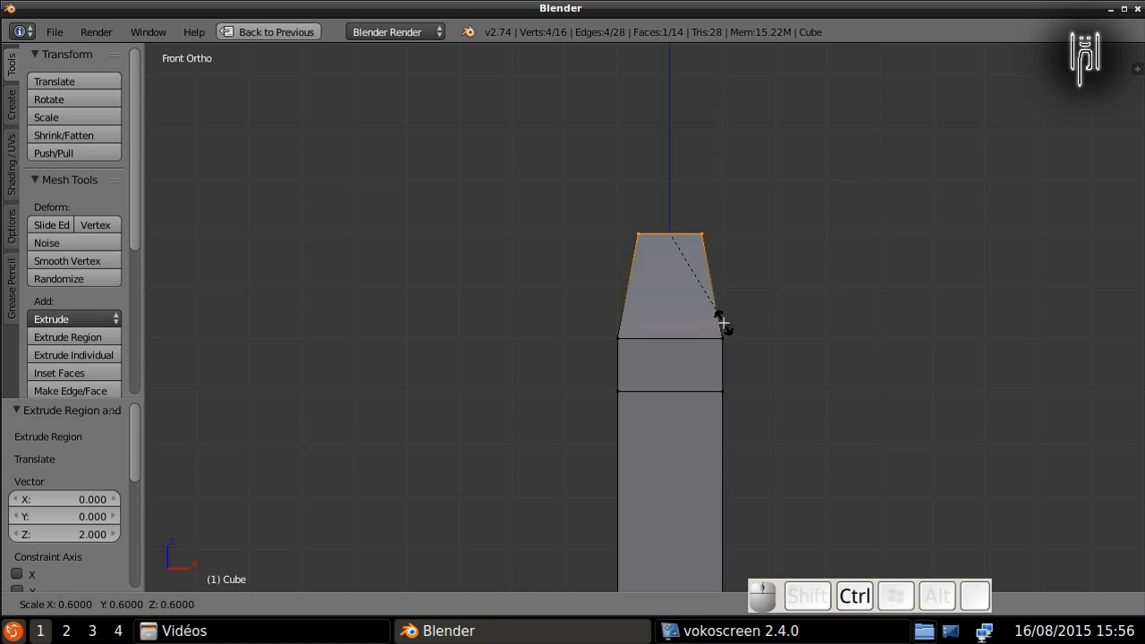
{"action": "left_click", "coordinate": [714, 310]}
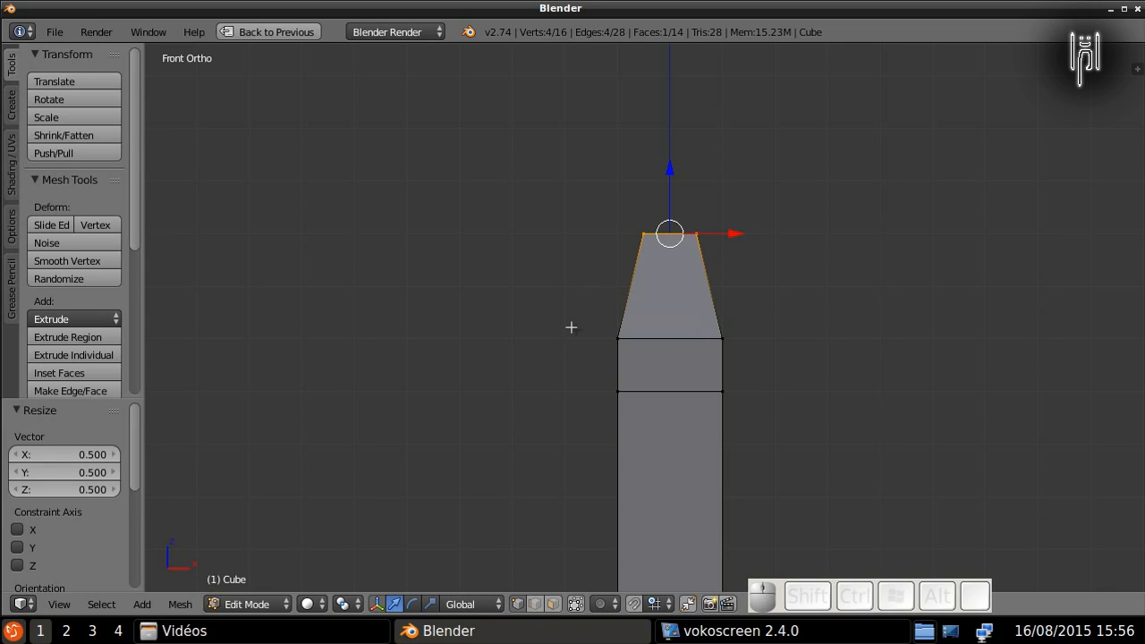
Step: Select the vertex ring at the base of the tapered tip and scale it to 1.4
{"action": "key", "text": "a"}
{"action": "key", "text": "b"}
{"action": "left_click_drag", "start_coordinate": [570, 327], "coordinate": [775, 351]}
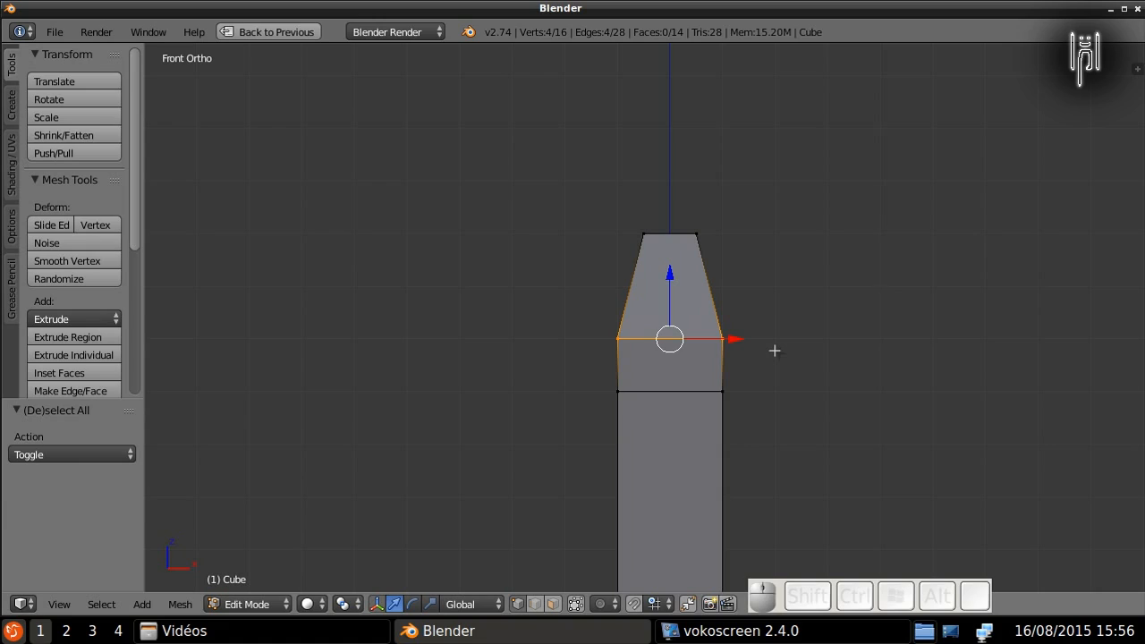
{"action": "key", "text": "s"}
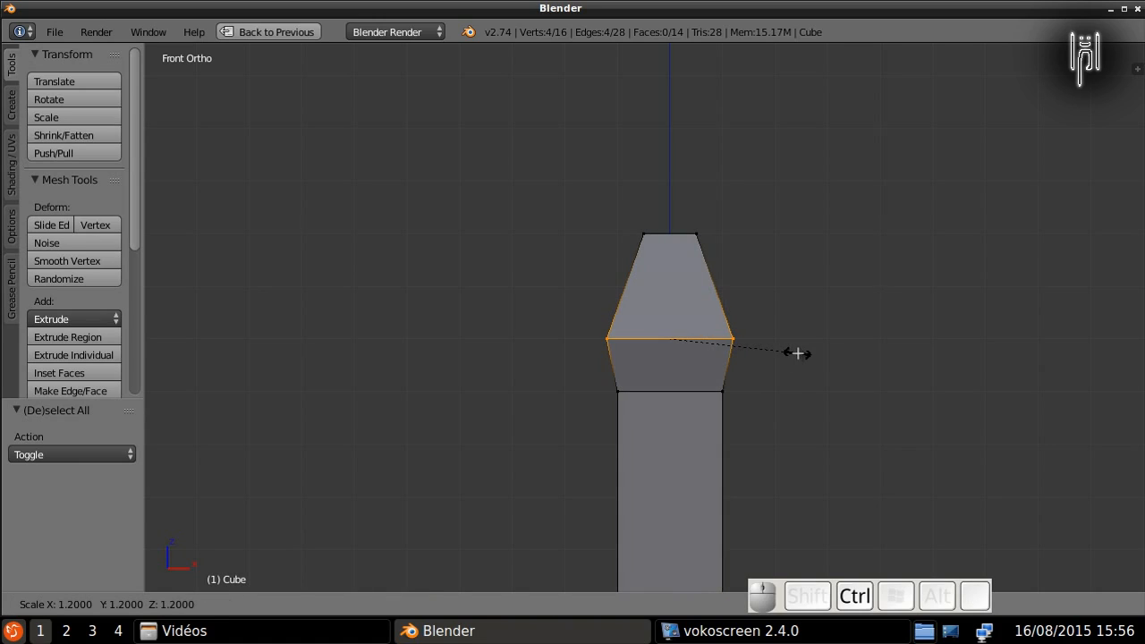
{"action": "left_click", "coordinate": [807, 352], "text": "ctrl"}
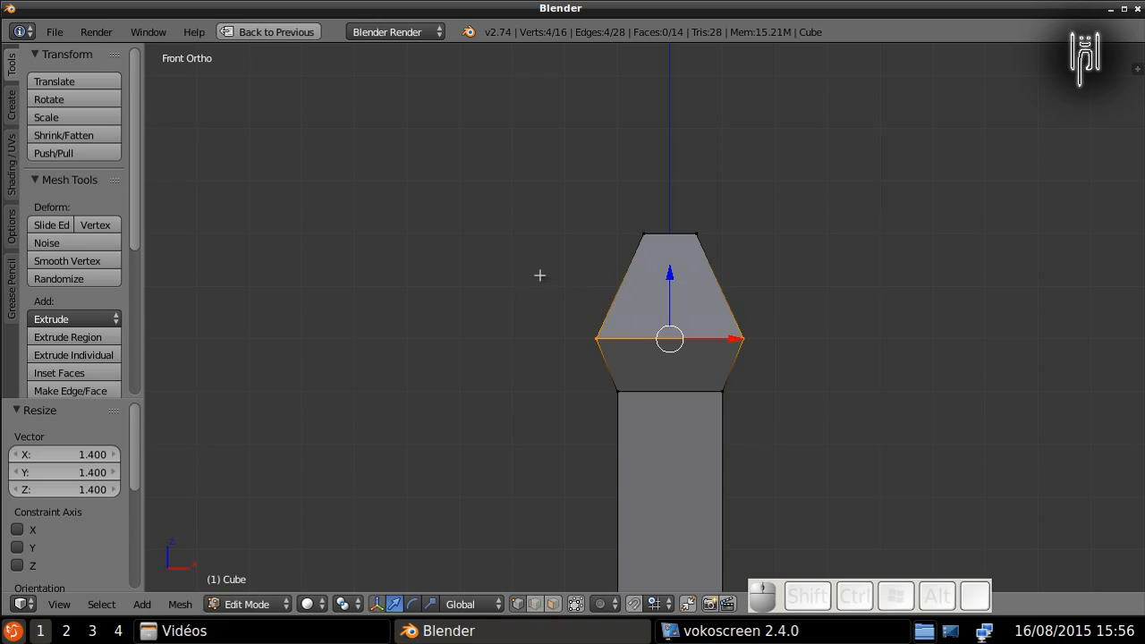
Step: Move the widened ring down 0.3 units along the Z axis, and review the shaft in Object Mode from an angled view
{"action": "key", "text": "g"}
{"action": "key", "text": "z"}
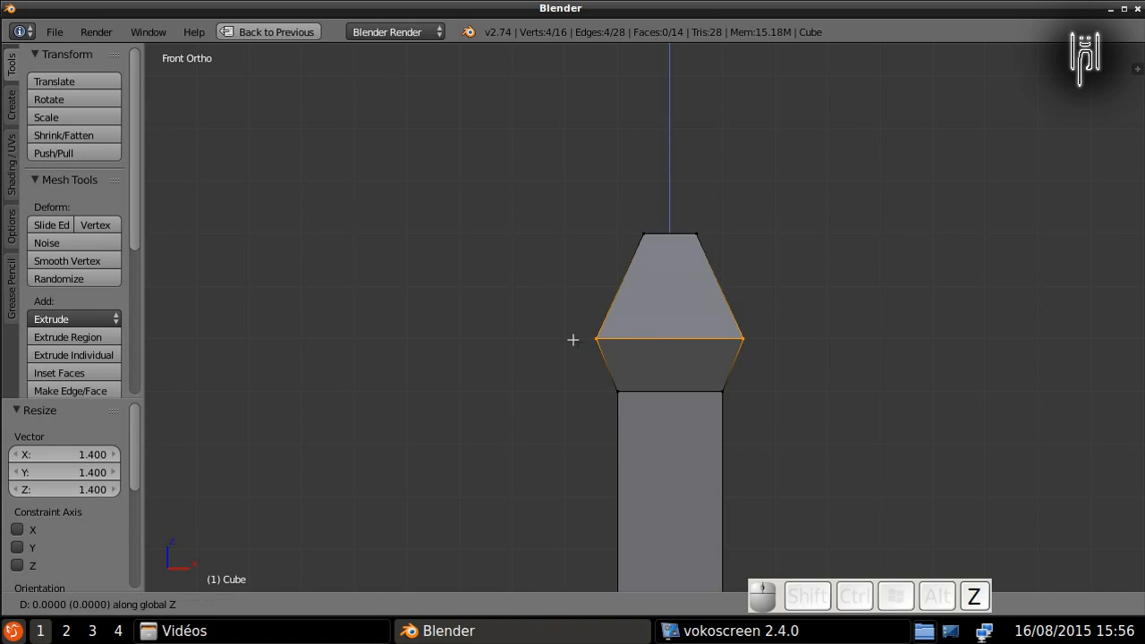
{"action": "key", "text": "shift"}
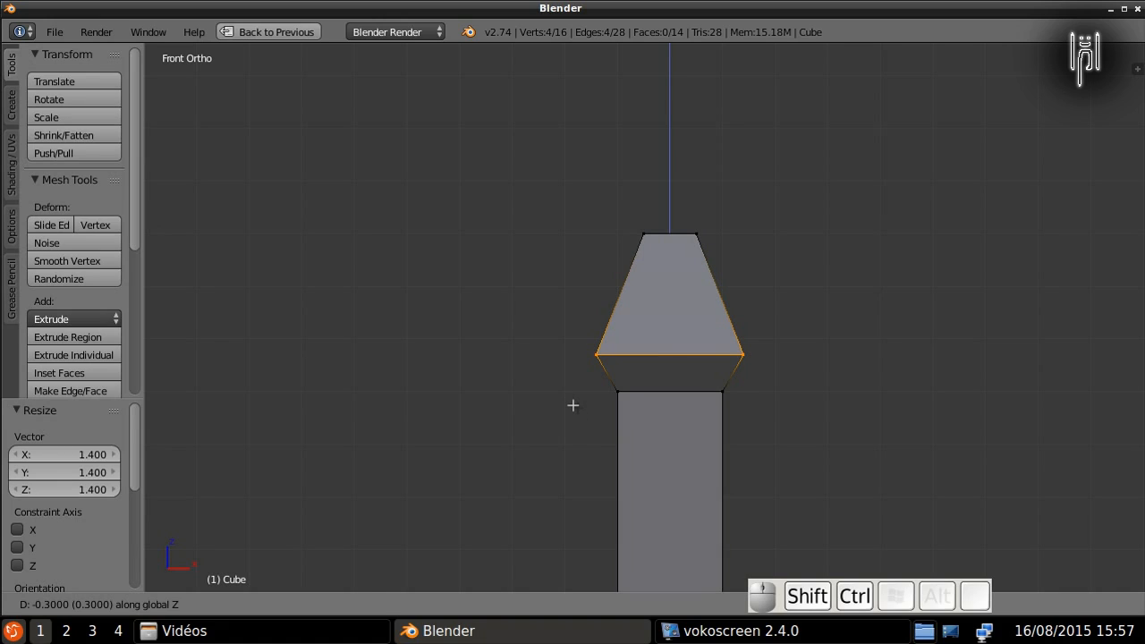
{"action": "left_click", "coordinate": [549, 388]}
{"action": "key", "text": "Tab"}
{"action": "scroll", "coordinate": [546, 386], "scroll_direction": "down", "scroll_amount": 2}
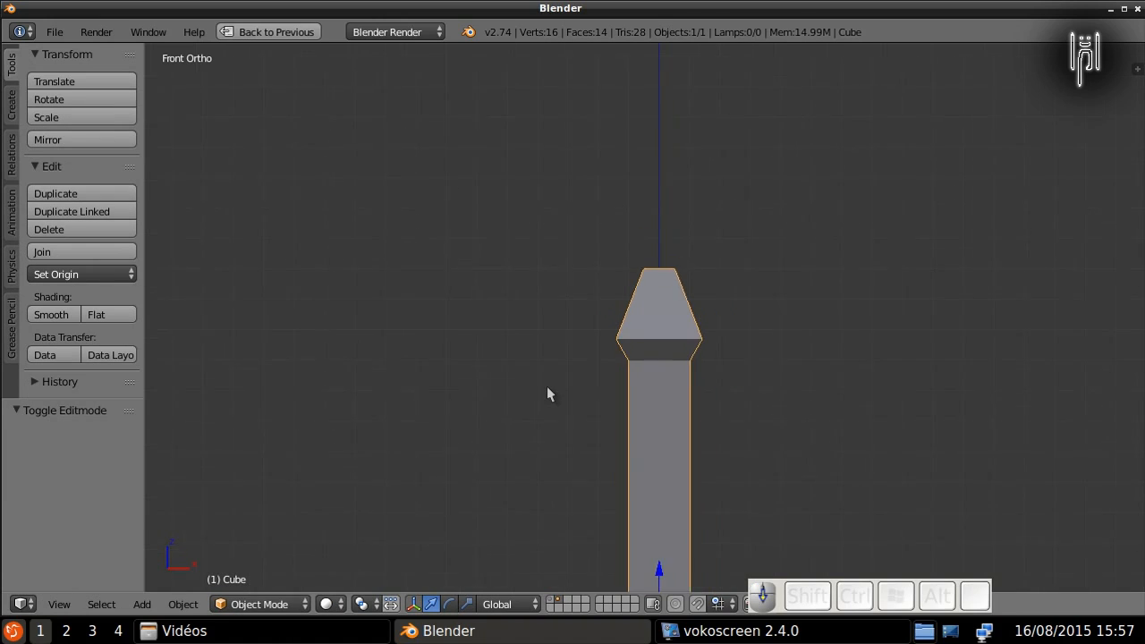
{"action": "scroll", "coordinate": [548, 393], "scroll_direction": "down", "scroll_amount": 3}
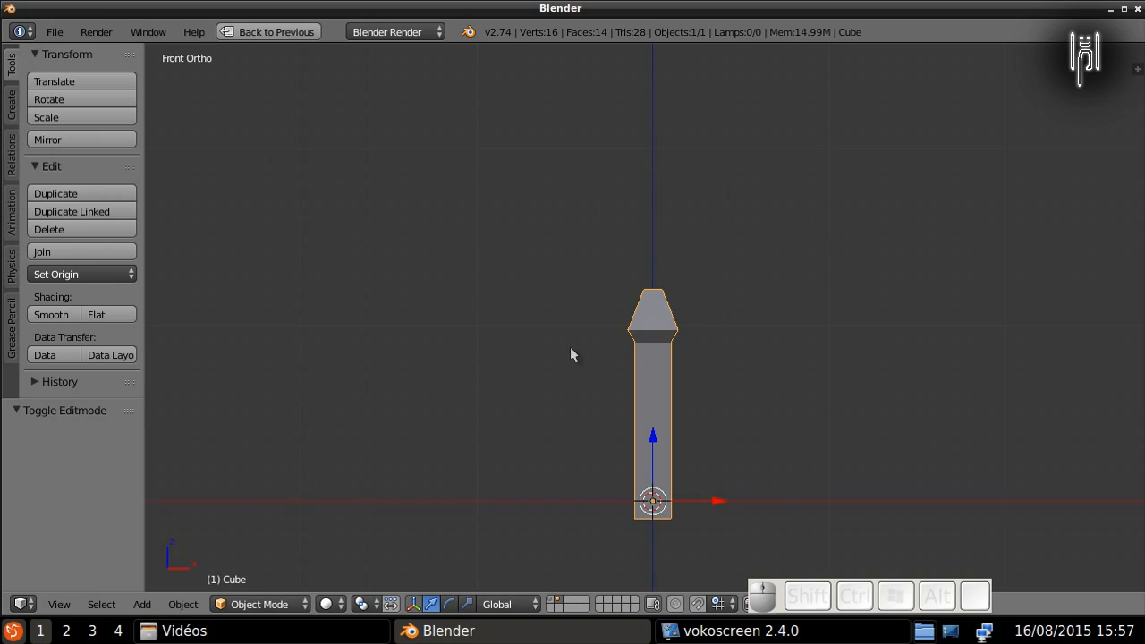
{"action": "middle_click_drag", "start_coordinate": [573, 355], "coordinate": [569, 430]}
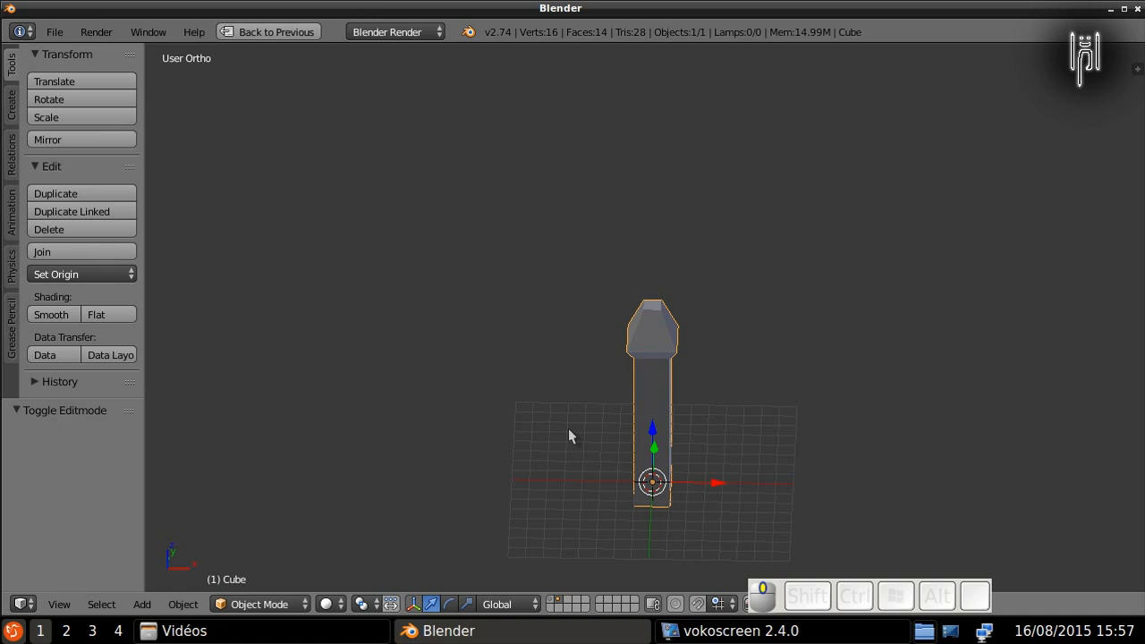
Step: Select the small end face of the tip in Edit Mode and scale it to 0.2 along the X axis
{"action": "scroll", "coordinate": [594, 386], "scroll_direction": "up", "scroll_amount": 6}
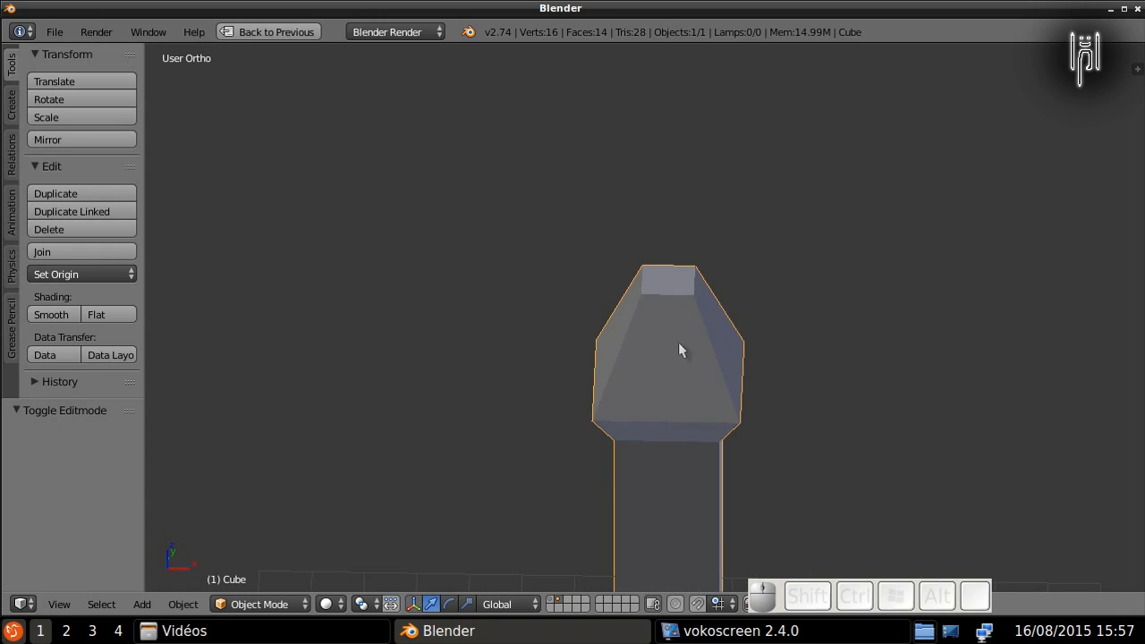
{"action": "key", "text": "Tab"}
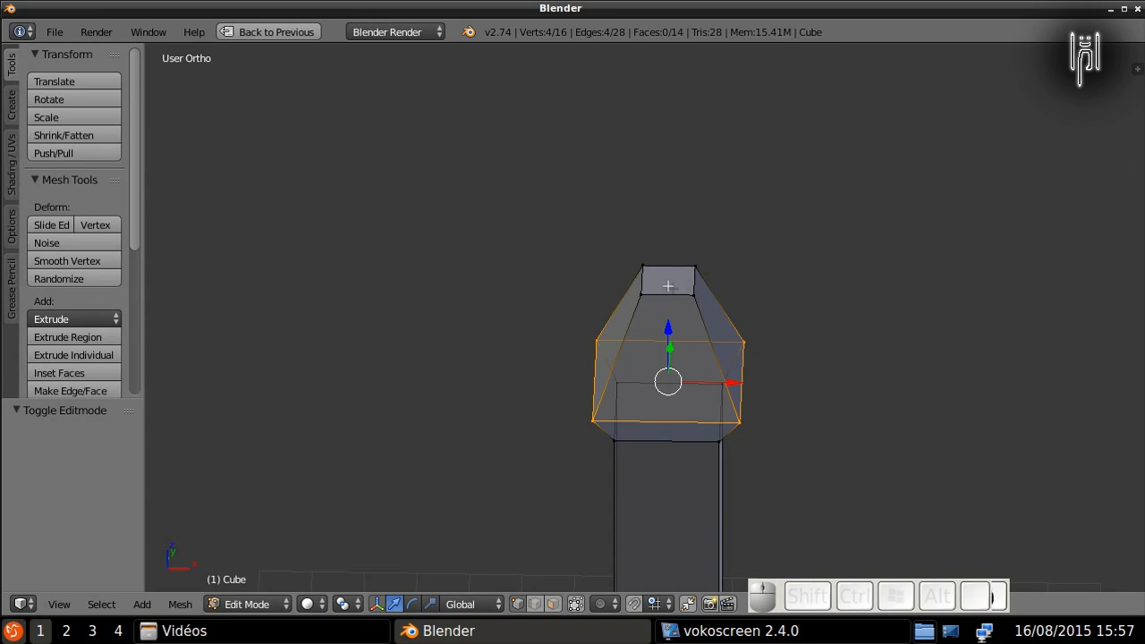
{"action": "key", "text": "a"}
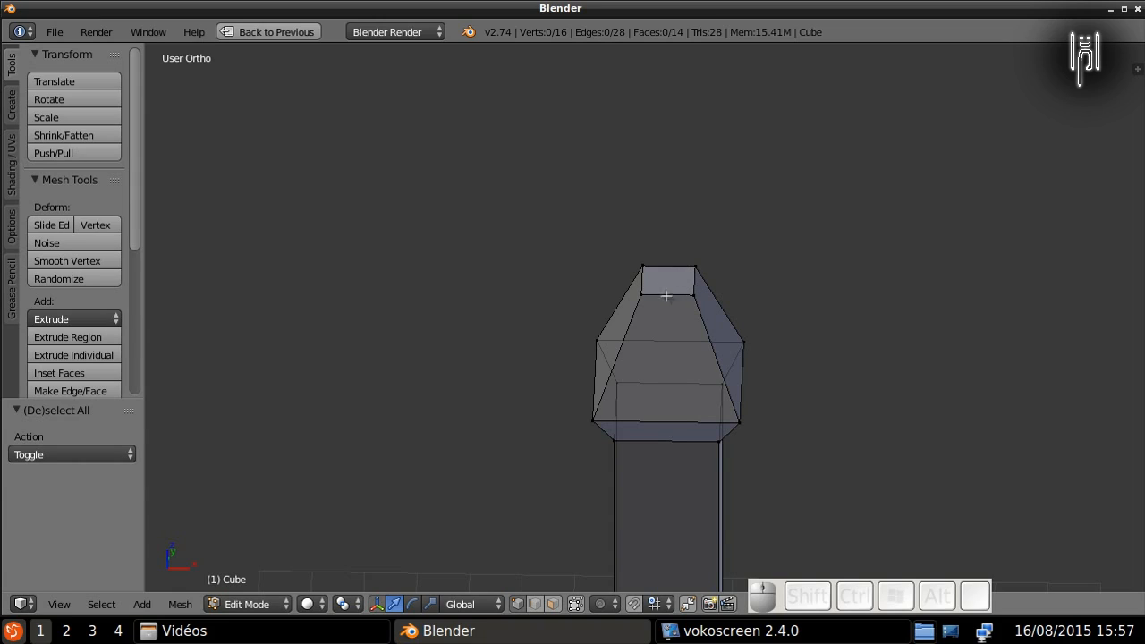
{"action": "key", "text": "shift"}
{"action": "key", "text": "alt"}
{"action": "right_click", "coordinate": [664, 295], "text": "alt+shift"}
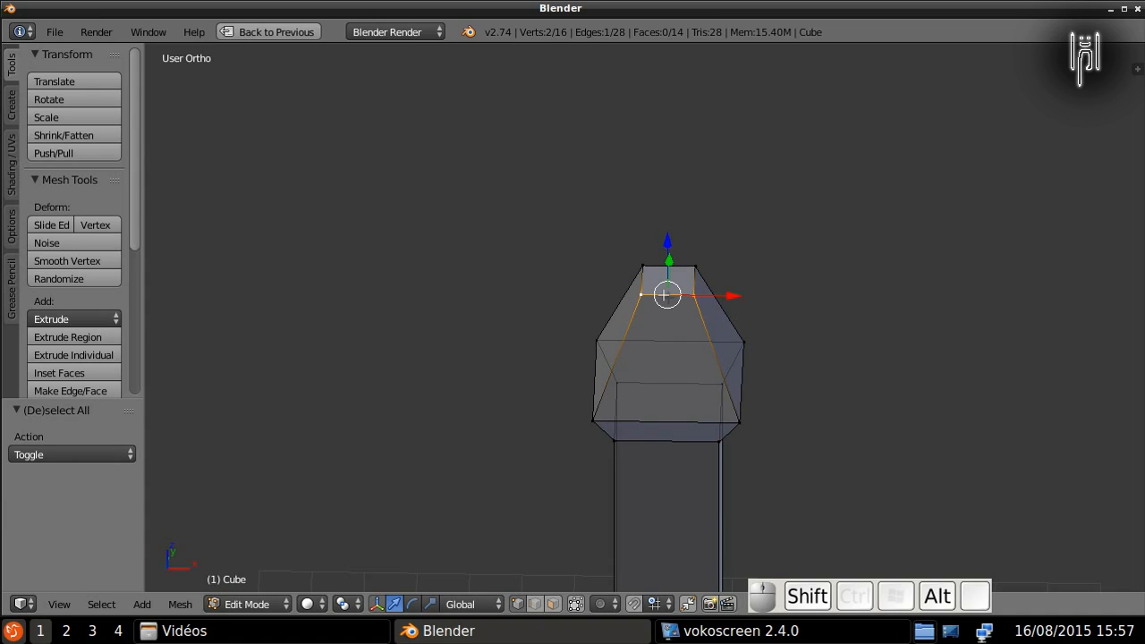
{"action": "right_click", "coordinate": [664, 267], "text": "alt+shift"}
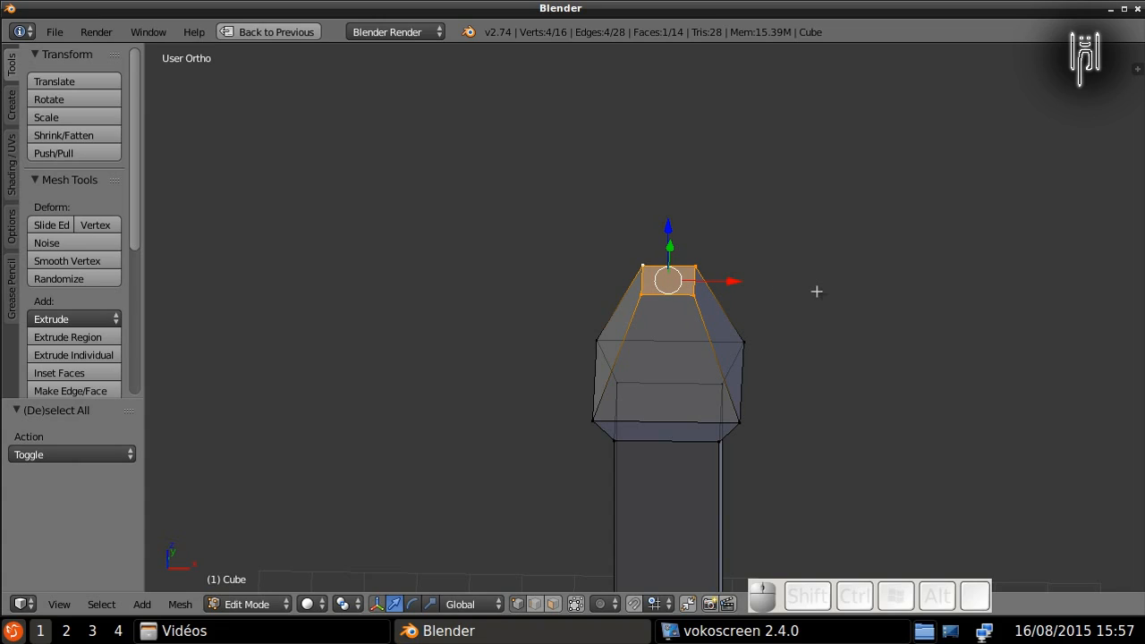
{"action": "key", "text": "s"}
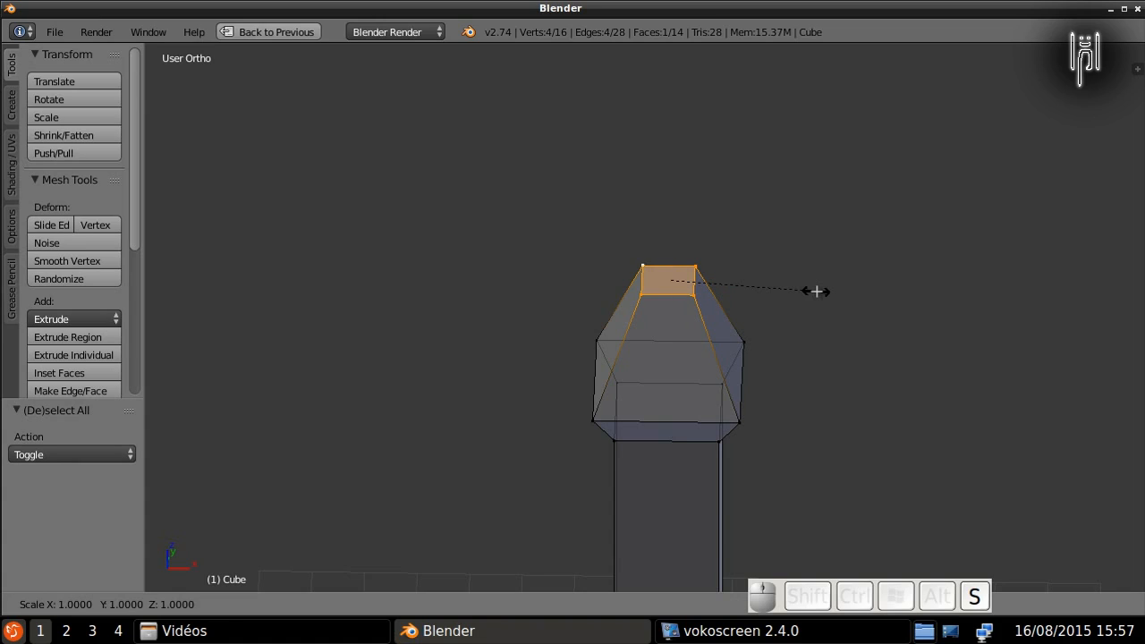
{"action": "key", "text": "x"}
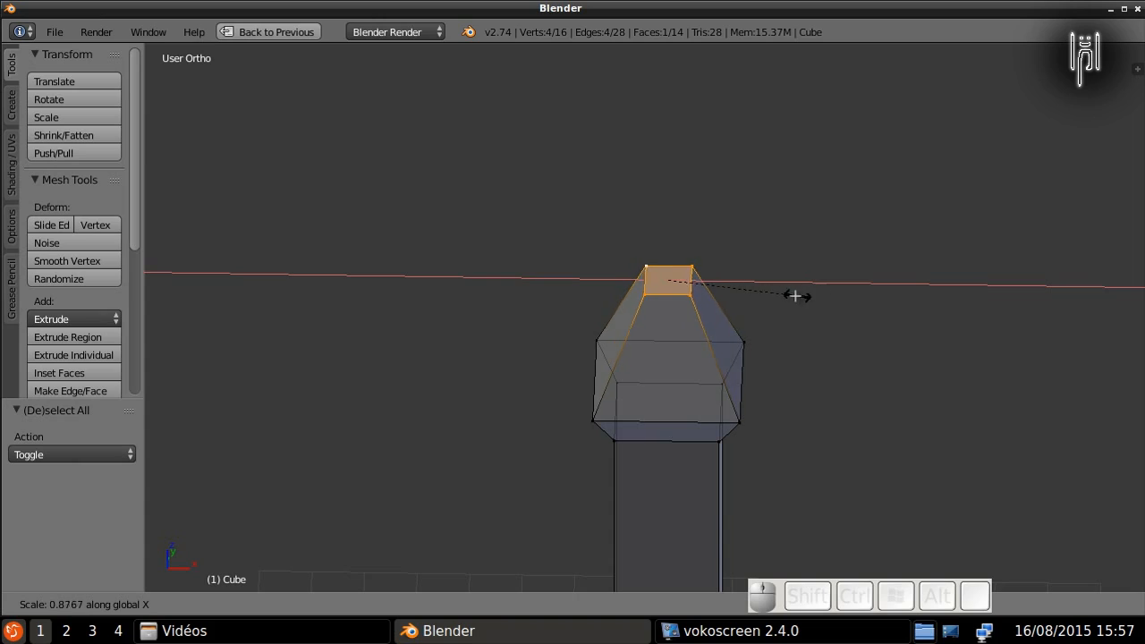
{"action": "key", "text": "ctrl"}
{"action": "left_click", "coordinate": [700, 298]}
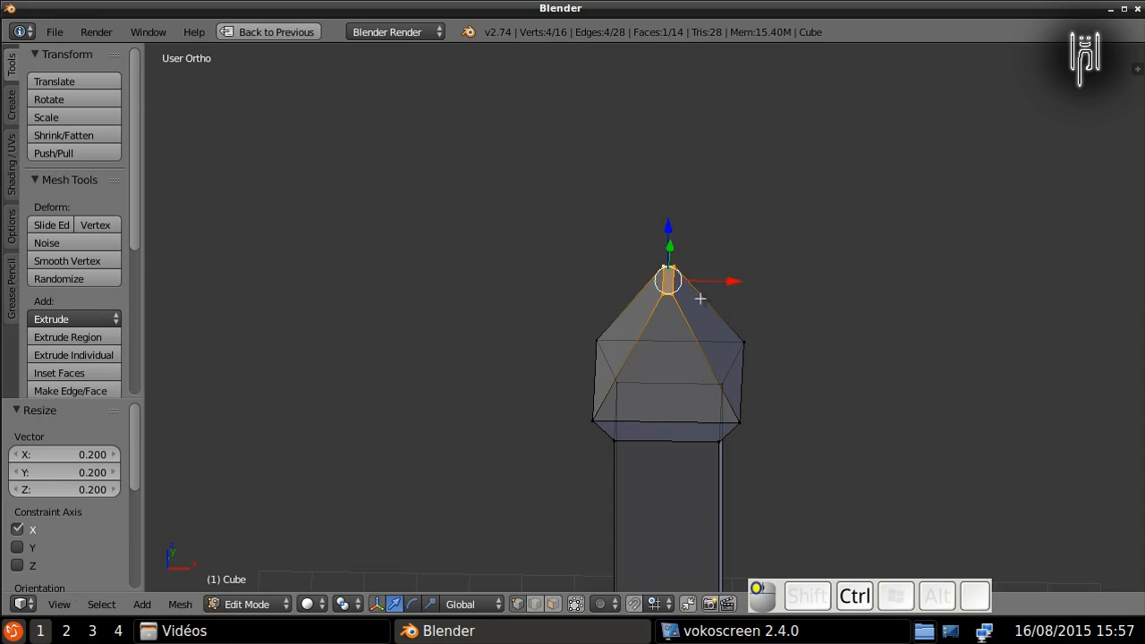
Step: Select the four vertices of the widened ring at the tip's base in Edit Mode and scale them to 0.8 along the X axis
{"action": "key", "text": "Tab"}
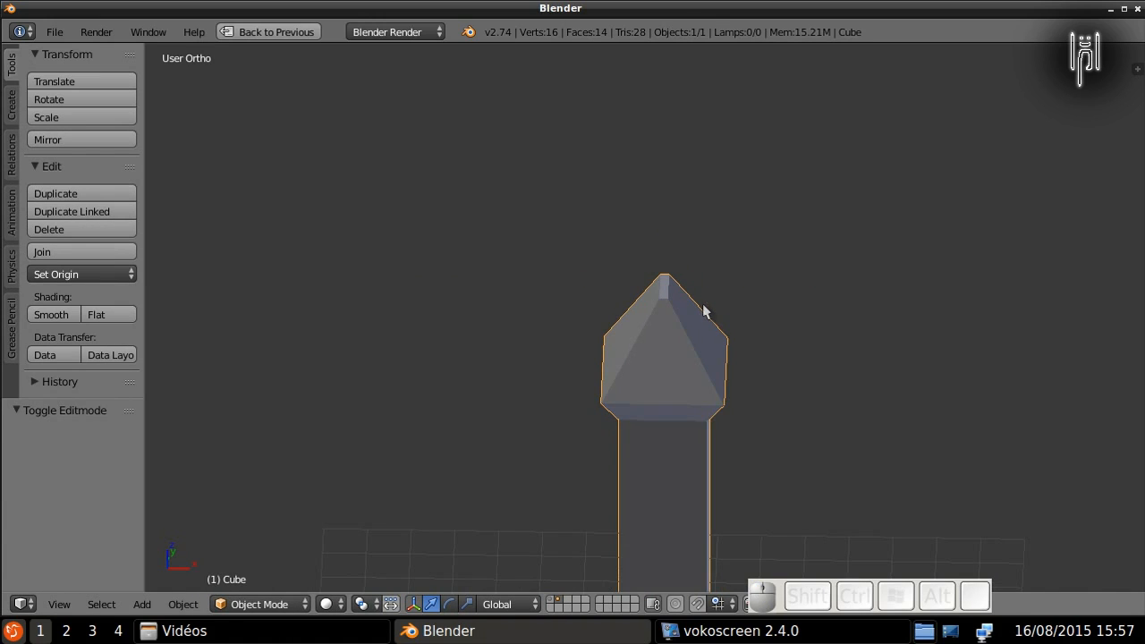
{"action": "mouse_move", "coordinate": [733, 207]}
{"action": "middle_mouse_down"}
{"action": "mouse_move", "coordinate": [694, 249]}
{"action": "mouse_move", "coordinate": [707, 289]}
{"action": "middle_mouse_up"}
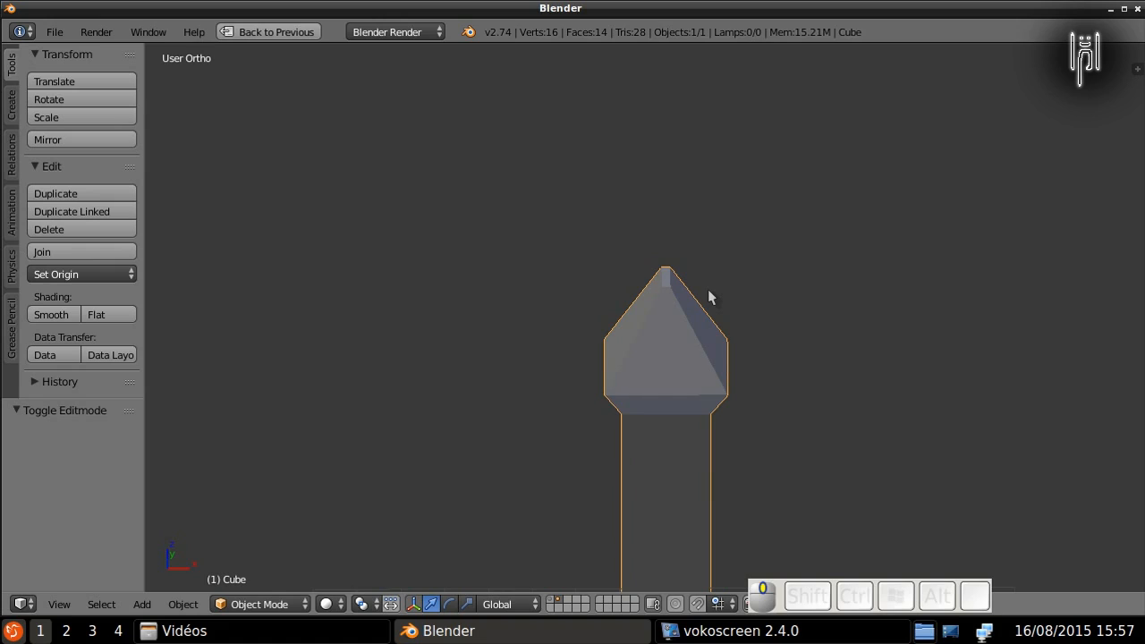
{"action": "key", "text": "Tab"}
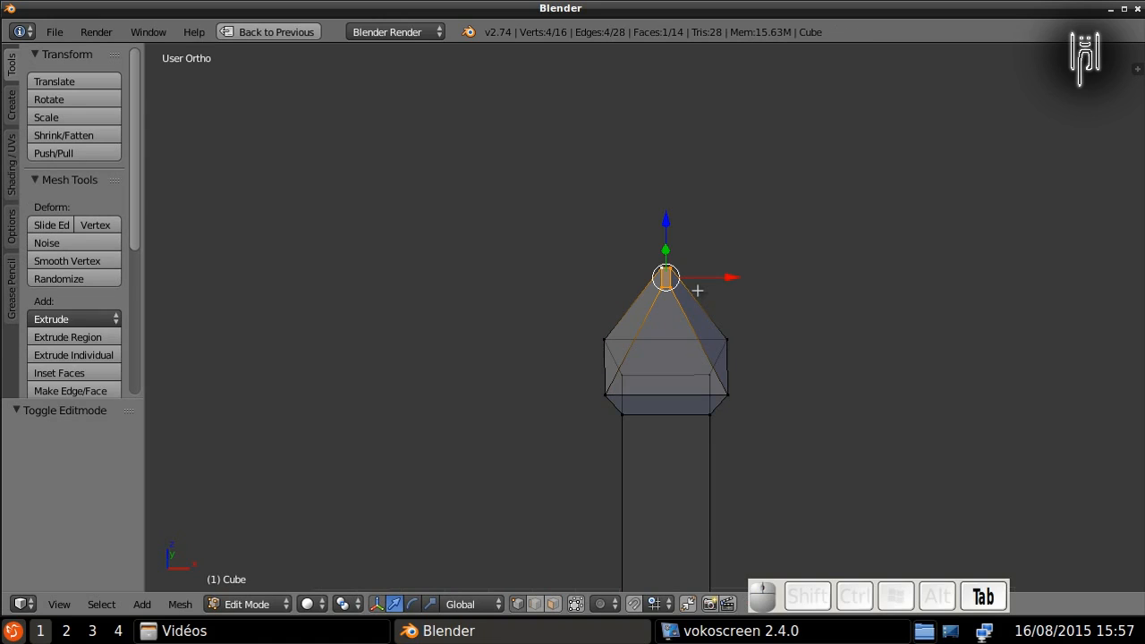
{"action": "right_click", "coordinate": [604, 339]}
{"action": "right_click", "coordinate": [598, 387], "text": "shift"}
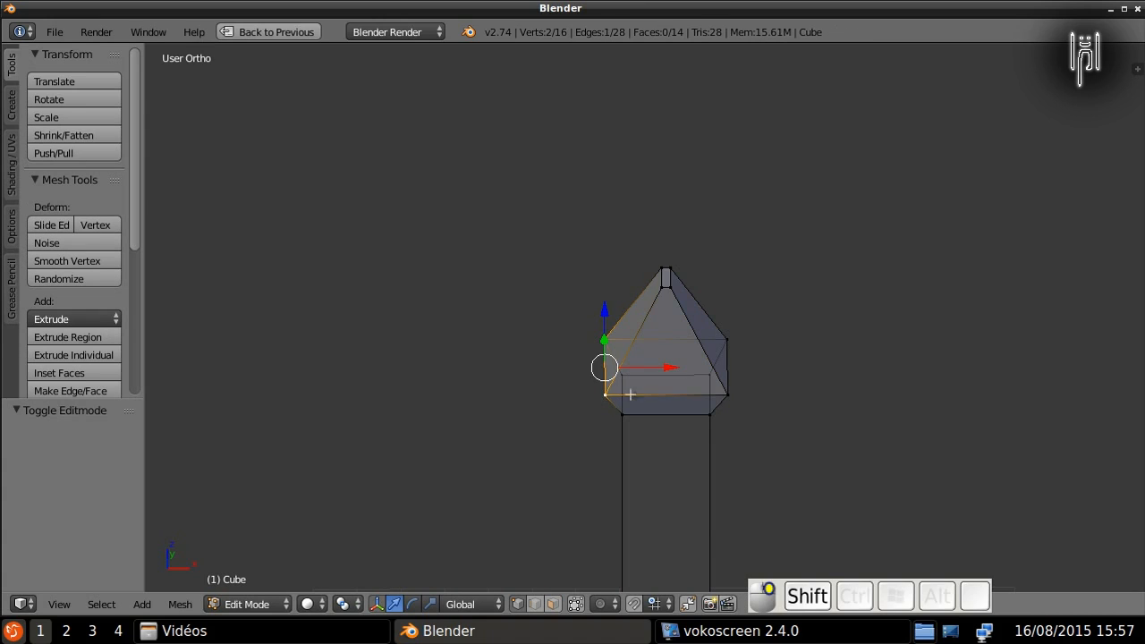
{"action": "right_click", "coordinate": [743, 404], "text": "shift"}
{"action": "right_click", "coordinate": [749, 337], "text": "shift"}
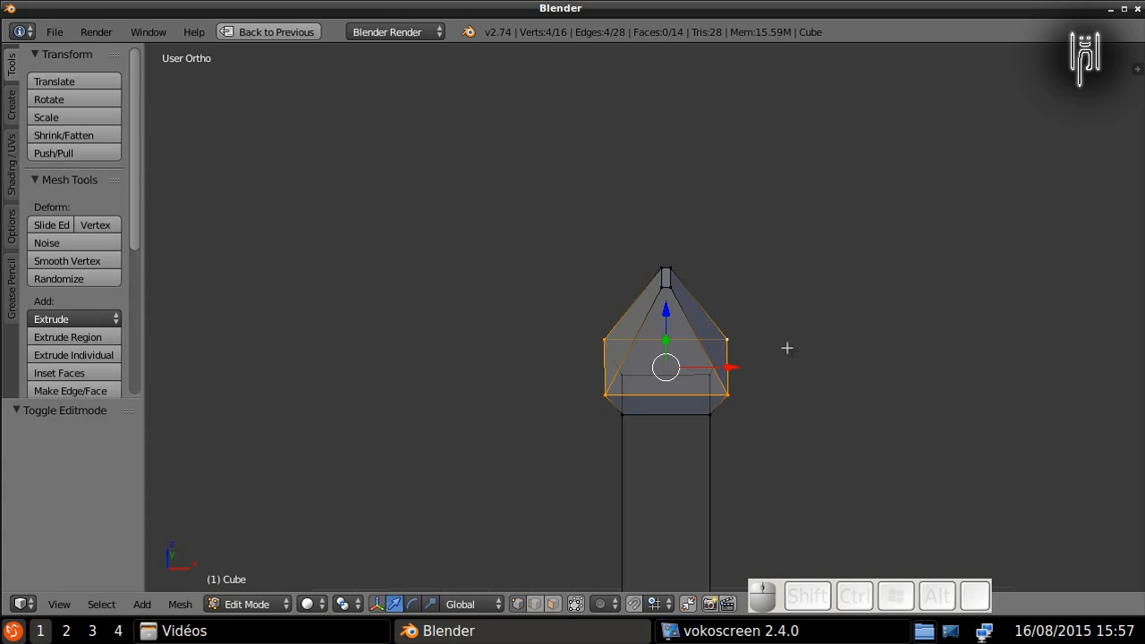
{"action": "key", "text": "s"}
{"action": "key", "text": "x"}
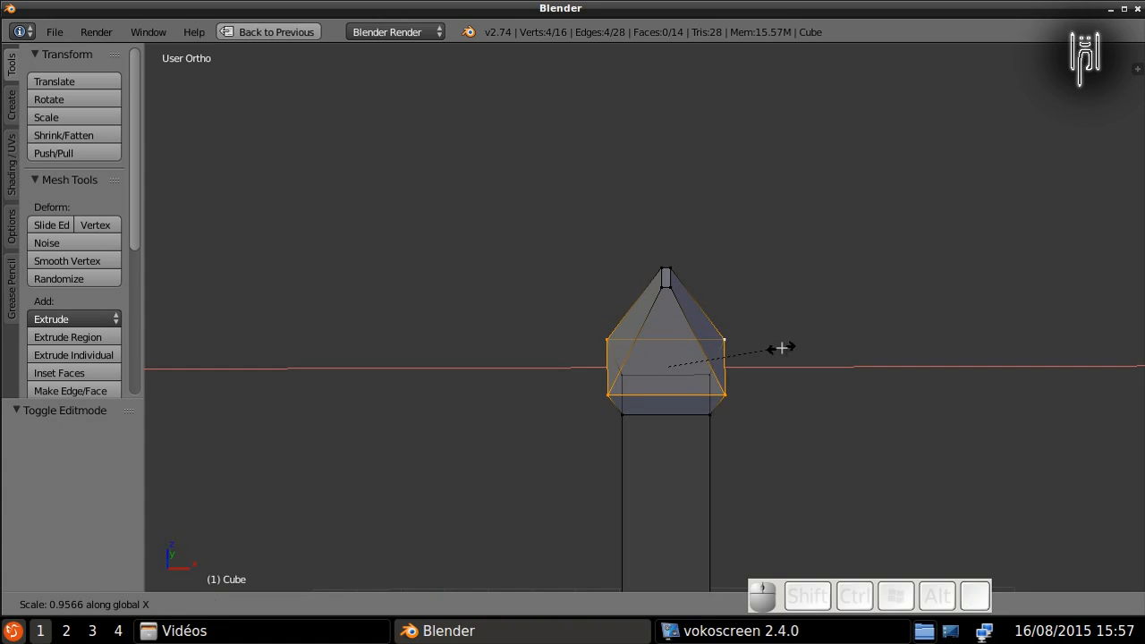
{"action": "left_click", "coordinate": [767, 348], "text": "ctrl"}
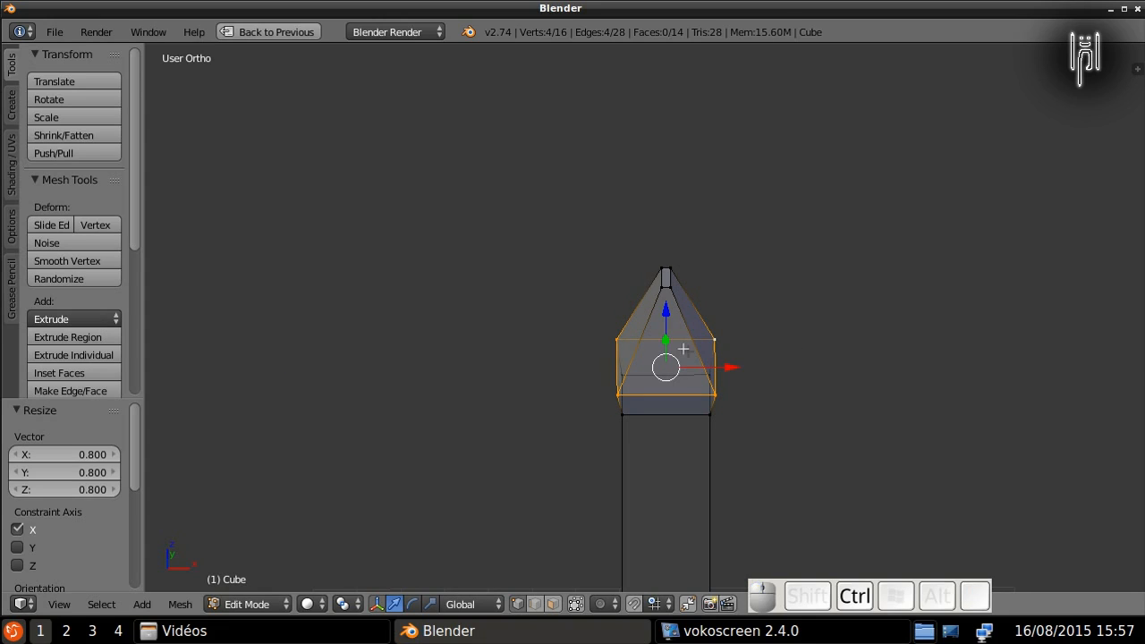
Step: Return to Object Mode, restore the four-view layout, and add a Subdivision Surface modifier to the shaft
{"action": "key", "text": "Tab"}
{"action": "mouse_move", "coordinate": [710, 325]}
{"action": "middle_mouse_down"}
{"action": "mouse_move", "coordinate": [813, 289]}
{"action": "mouse_move", "coordinate": [565, 349]}
{"action": "mouse_move", "coordinate": [767, 325]}
{"action": "mouse_move", "coordinate": [611, 318]}
{"action": "mouse_move", "coordinate": [694, 333]}
{"action": "middle_mouse_up"}
{"action": "scroll", "coordinate": [695, 333], "scroll_direction": "down", "scroll_amount": 1}
{"action": "scroll", "coordinate": [694, 332], "scroll_direction": "down", "scroll_amount": 3}
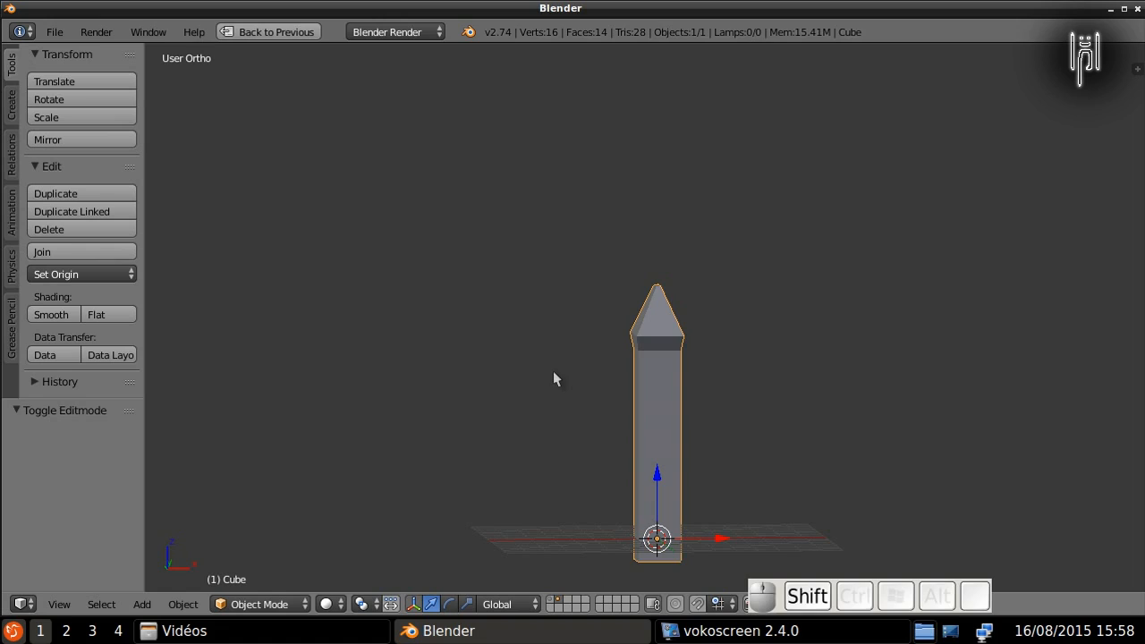
{"action": "middle_click_drag", "start_coordinate": [557, 381], "coordinate": [443, 286], "text": "shift"}
{"action": "key", "text": "ctrl+Up"}
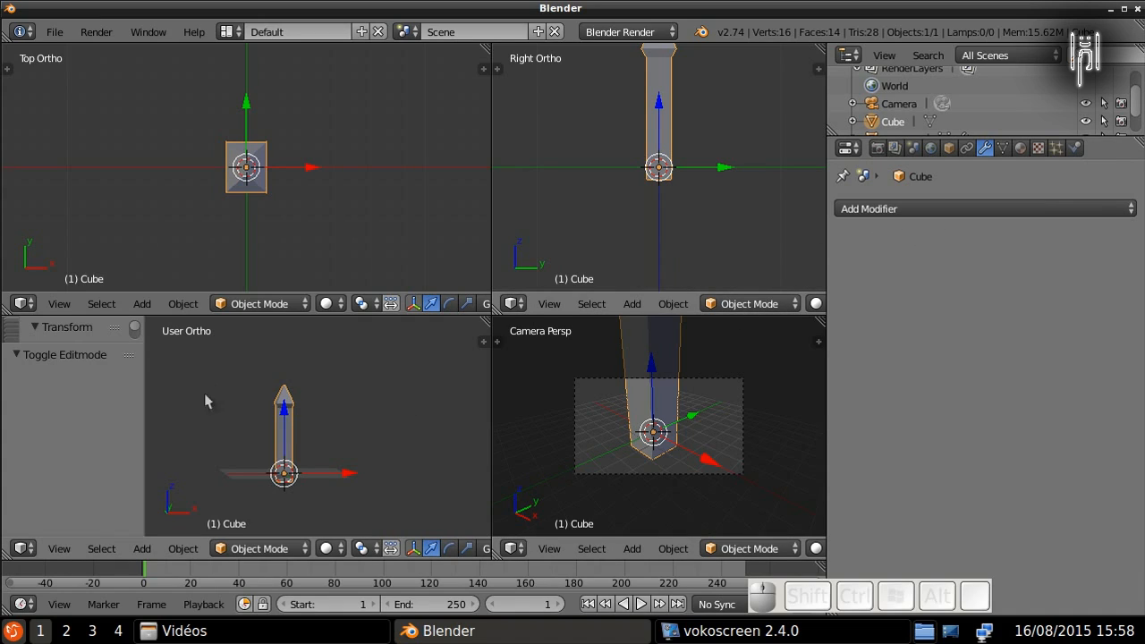
{"action": "left_click", "coordinate": [848, 212]}
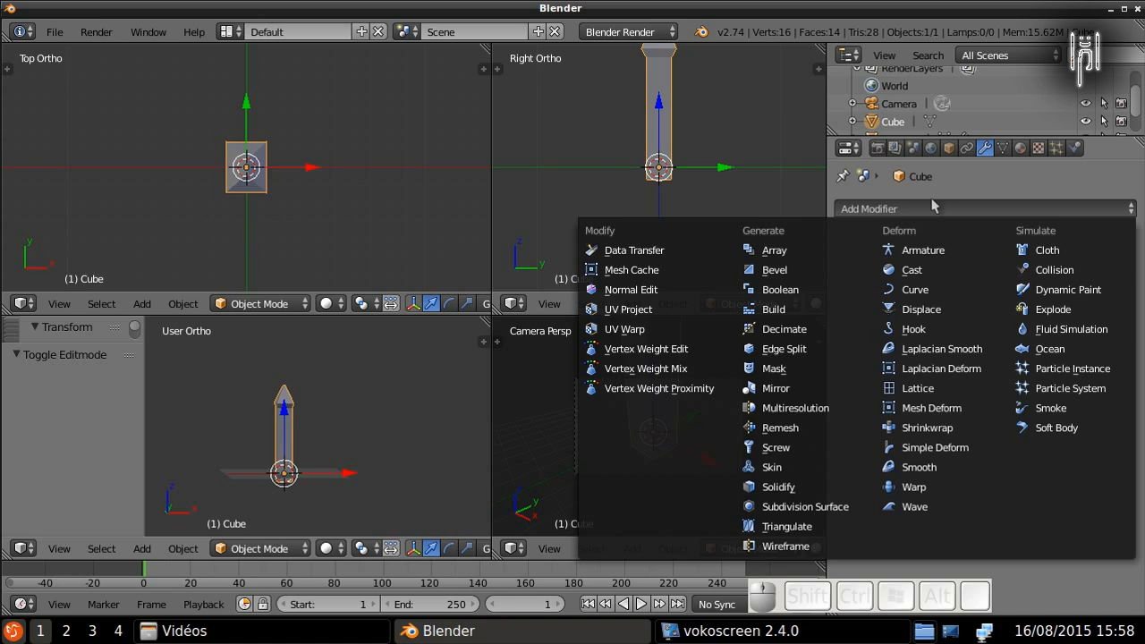
{"action": "left_click", "coordinate": [973, 215]}
{"action": "left_click", "coordinate": [789, 506]}
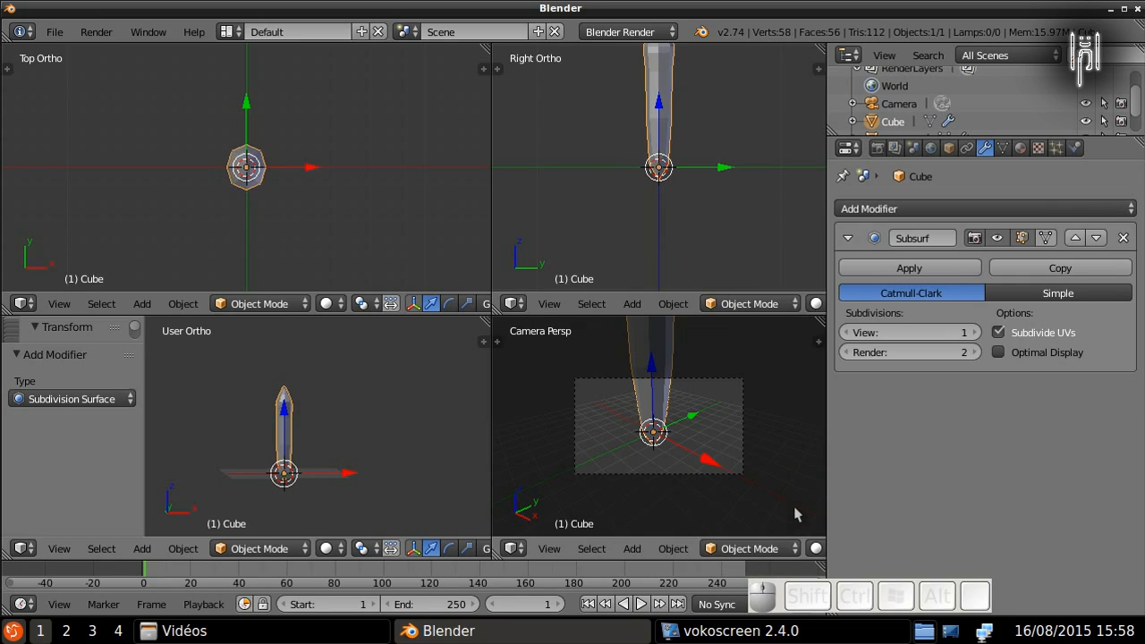
Step: Set the modifier's View and Render subdivisions to 3, and apply smooth shading to the shaft in the maximized view
{"action": "left_click", "coordinate": [974, 332]}
{"action": "left_click", "coordinate": [975, 332]}
{"action": "left_click", "coordinate": [974, 352]}
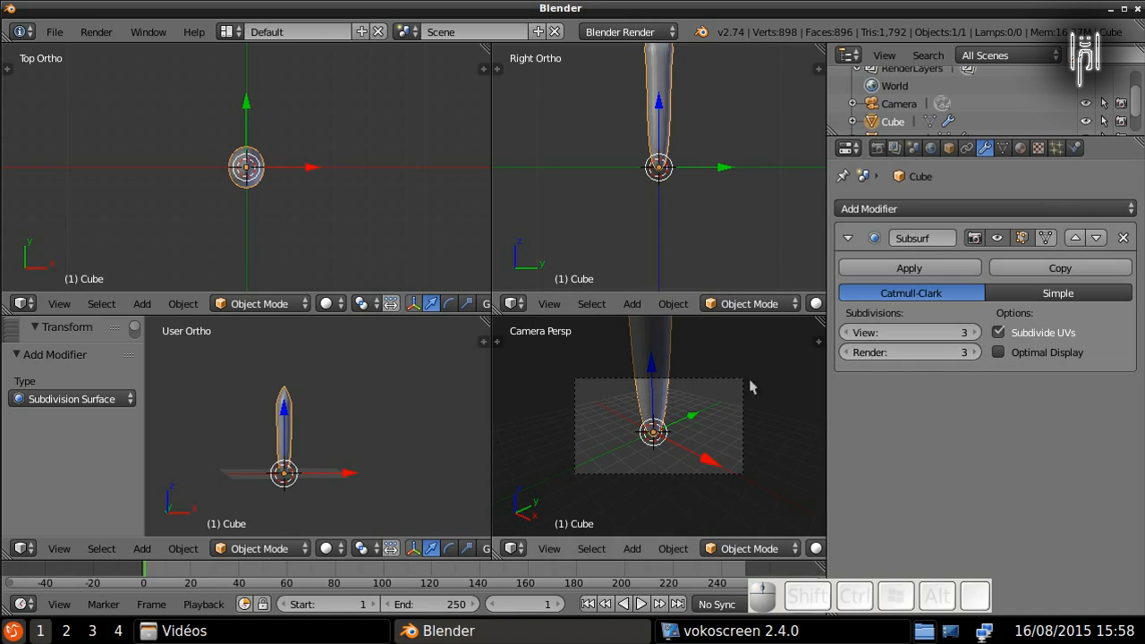
{"action": "key", "text": "ctrl+Down"}
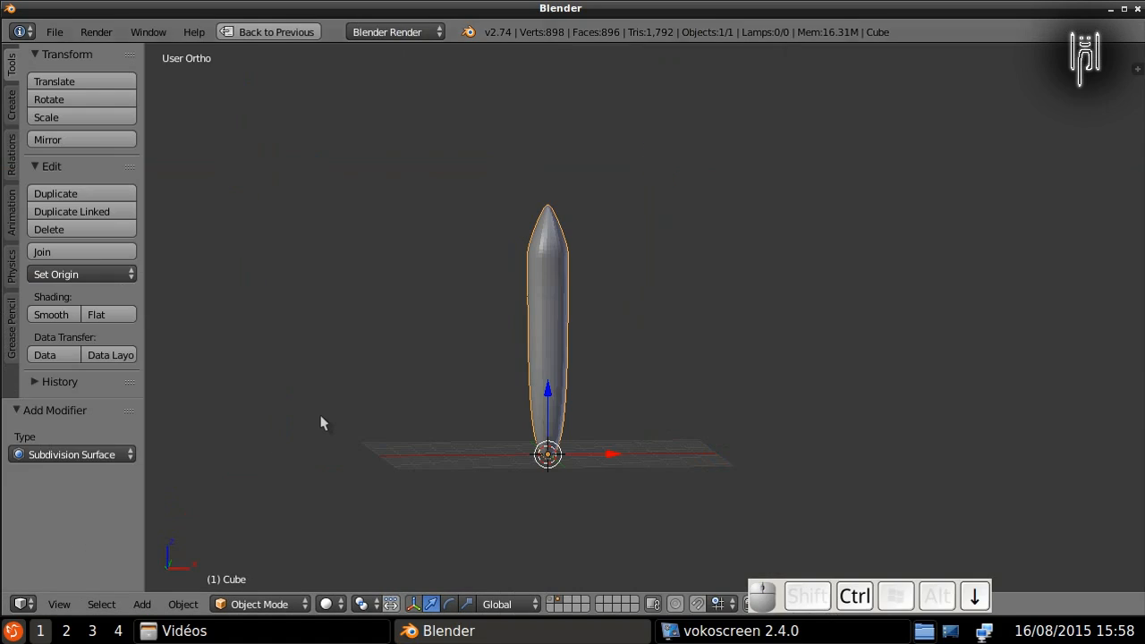
{"action": "scroll", "coordinate": [464, 271], "scroll_direction": "up", "scroll_amount": 2}
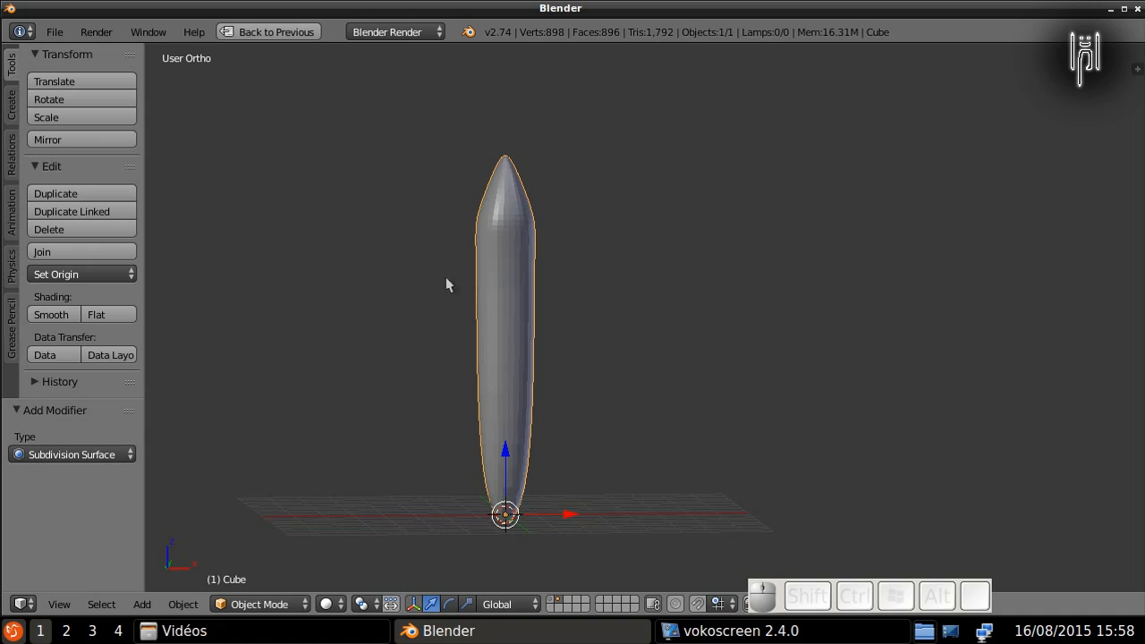
{"action": "scroll", "coordinate": [426, 282], "scroll_direction": "up", "scroll_amount": 1}
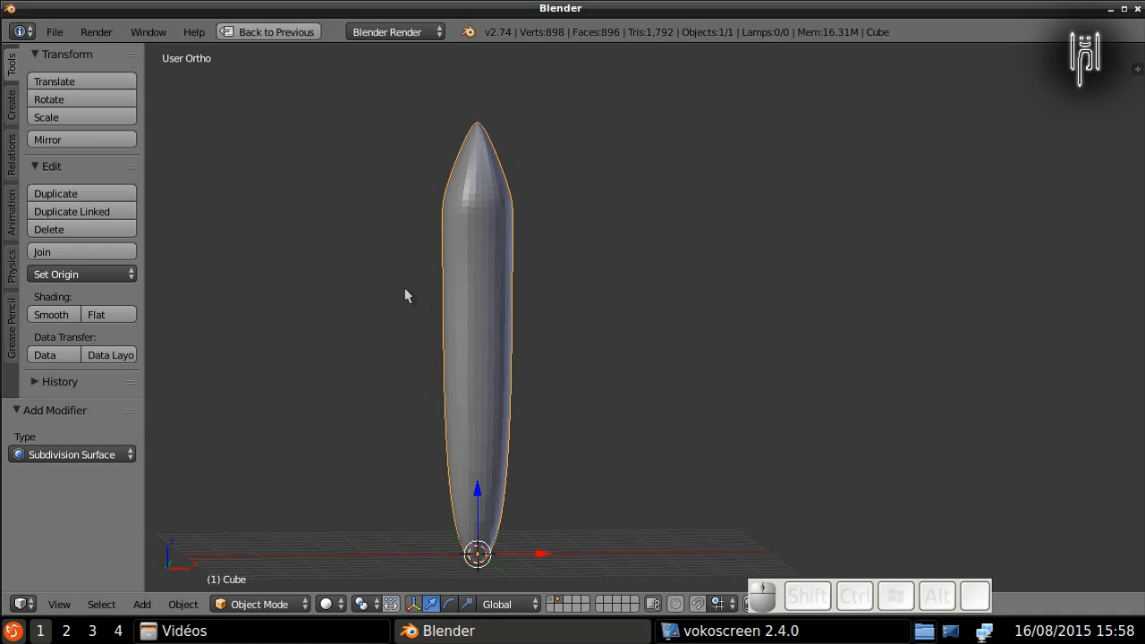
{"action": "left_click", "coordinate": [50, 316]}
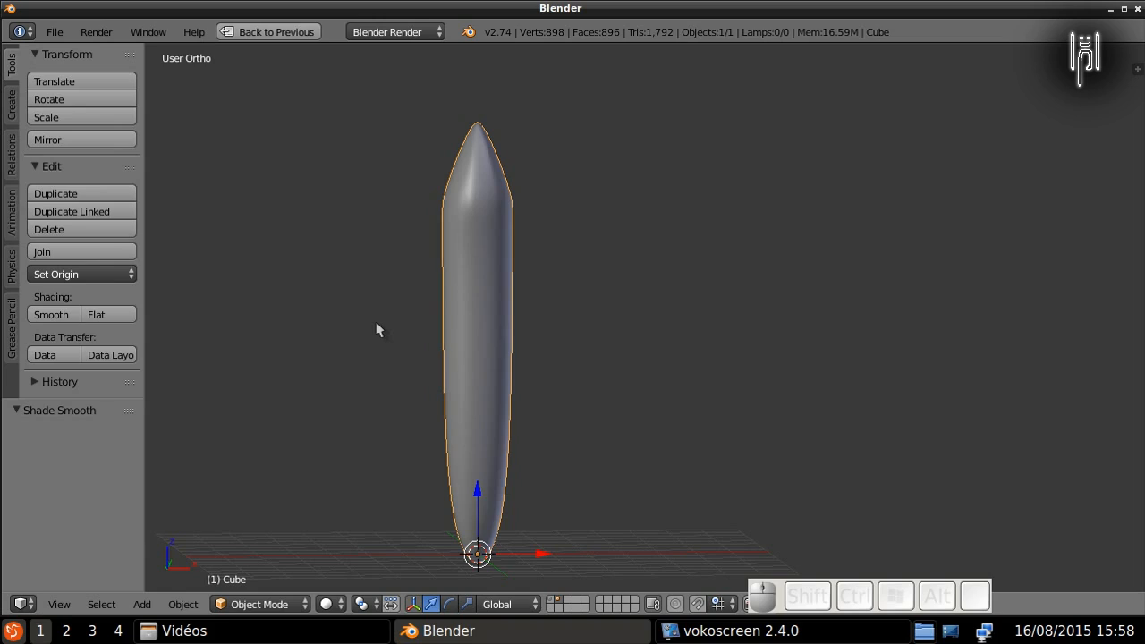
Step: Add two loop cuts around the long shaft body and scale them to about 2.92 along the Z axis, close to its ends
{"action": "key", "text": "Tab"}
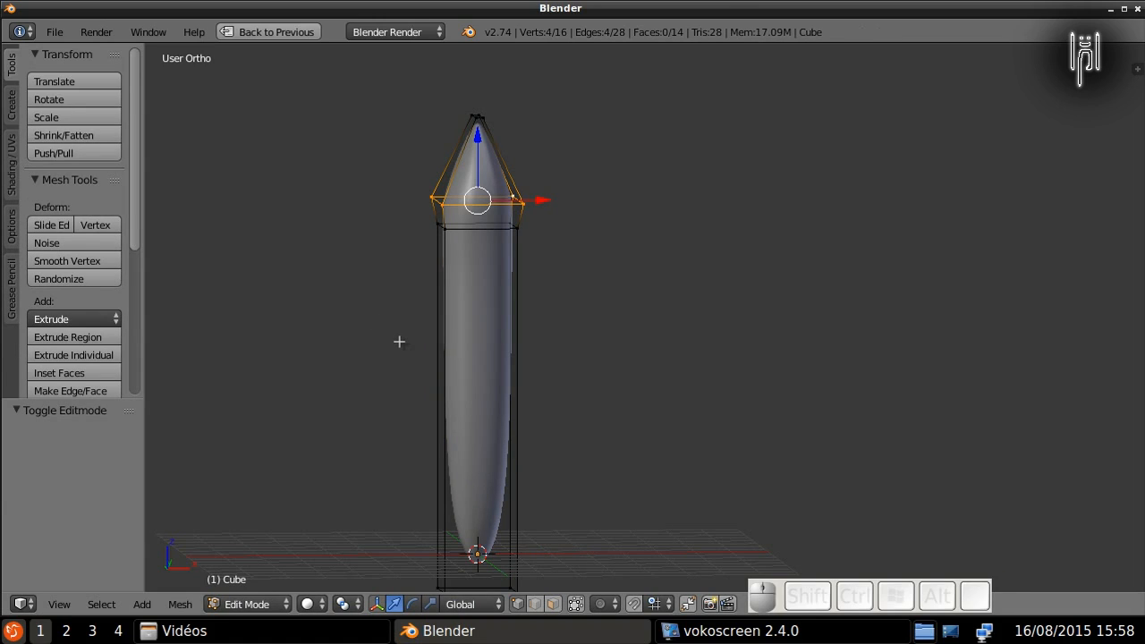
{"action": "key", "text": "ctrl+r"}
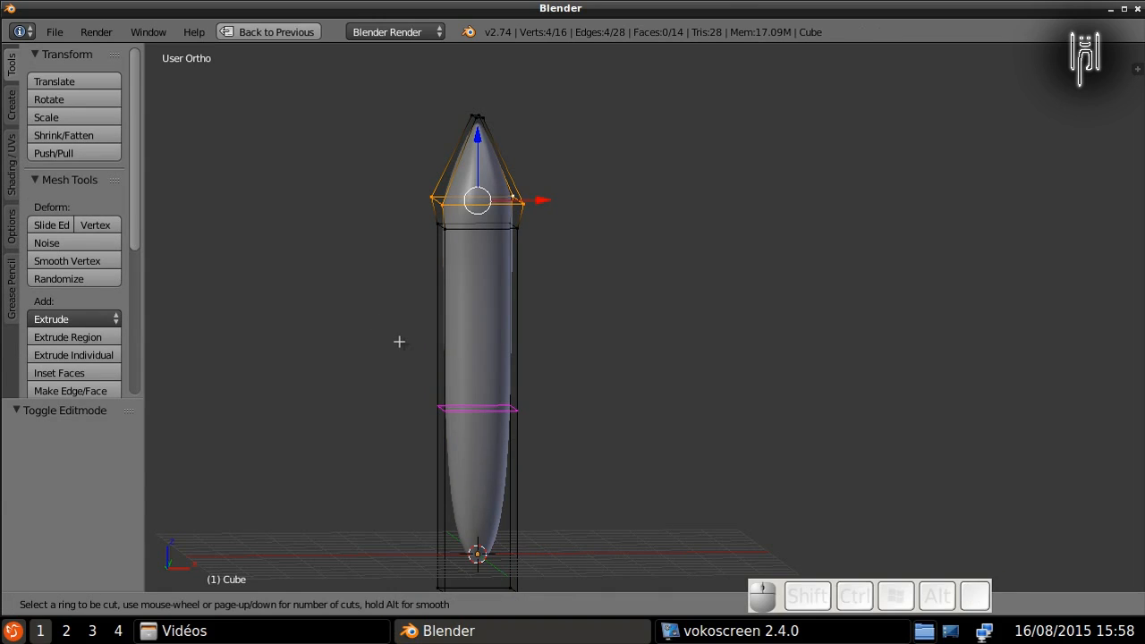
{"action": "scroll", "coordinate": [399, 342], "scroll_direction": "up", "scroll_amount": 1}
{"action": "left_click", "coordinate": [399, 341]}
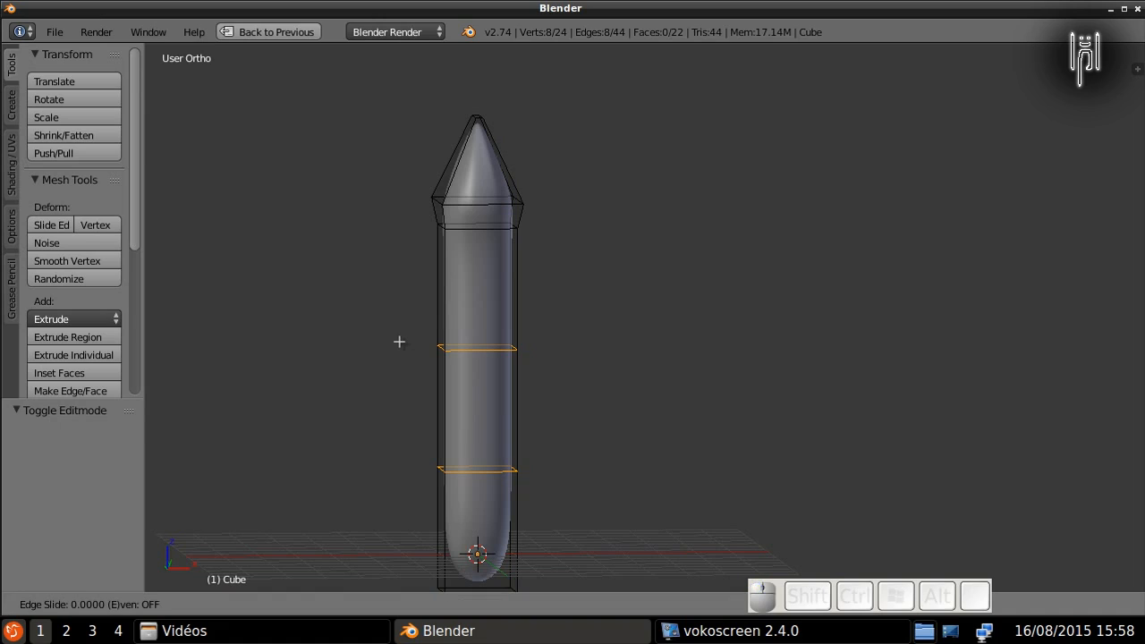
{"action": "key", "text": "Escape"}
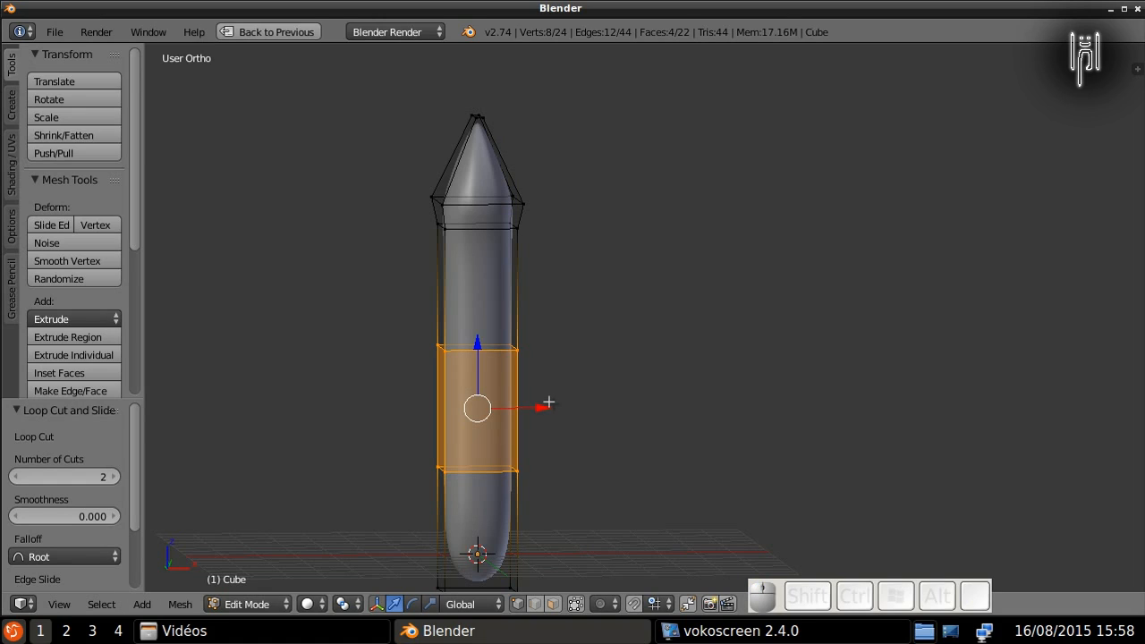
{"action": "key", "text": "s"}
{"action": "key", "text": "z"}
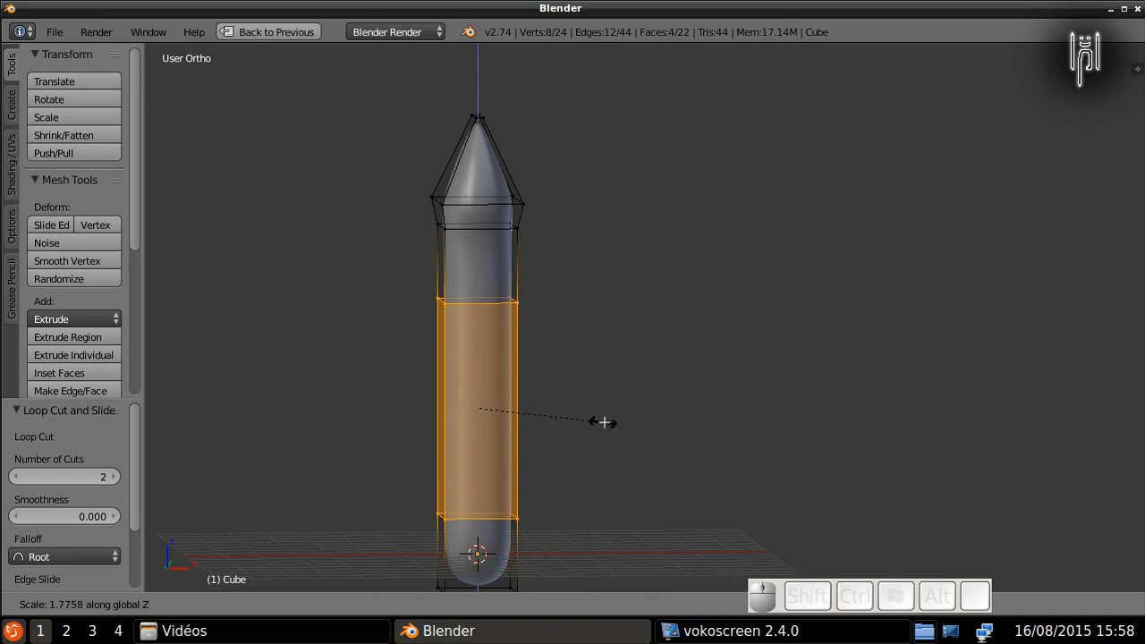
{"action": "left_click", "coordinate": [680, 454]}
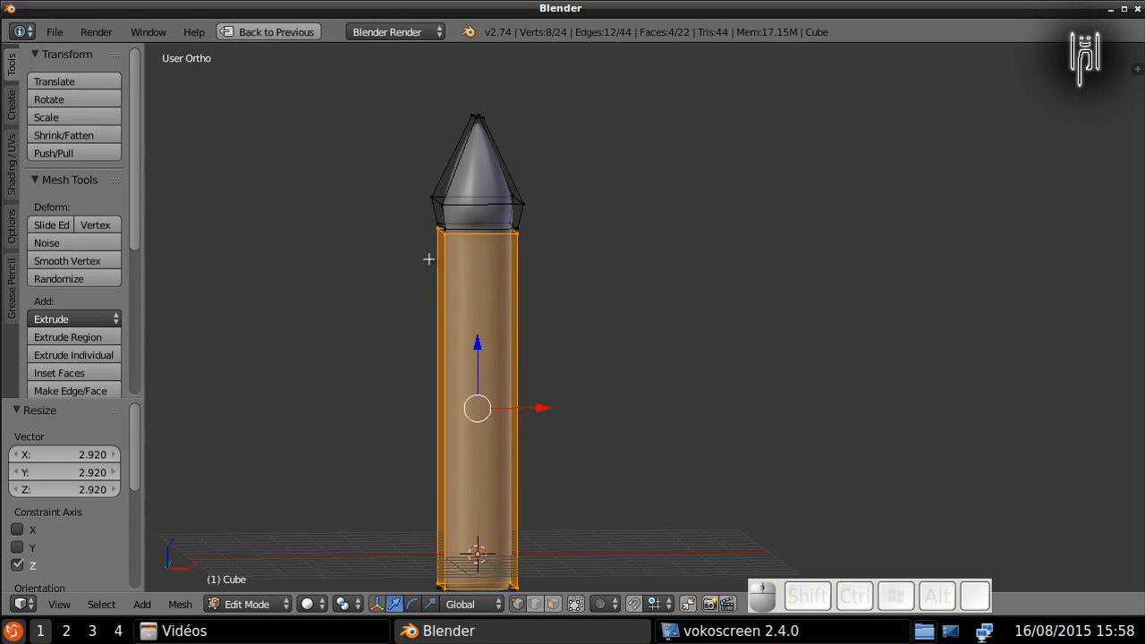
Step: Add two single loop cuts to the tapered tip, sliding one close to the end face and the other close to the widened ring
{"action": "scroll", "coordinate": [385, 255], "scroll_direction": "up", "scroll_amount": 2}
{"action": "middle_click_drag", "start_coordinate": [343, 251], "coordinate": [507, 417], "text": "shift"}
{"action": "scroll", "coordinate": [481, 351], "scroll_direction": "up", "scroll_amount": 3}
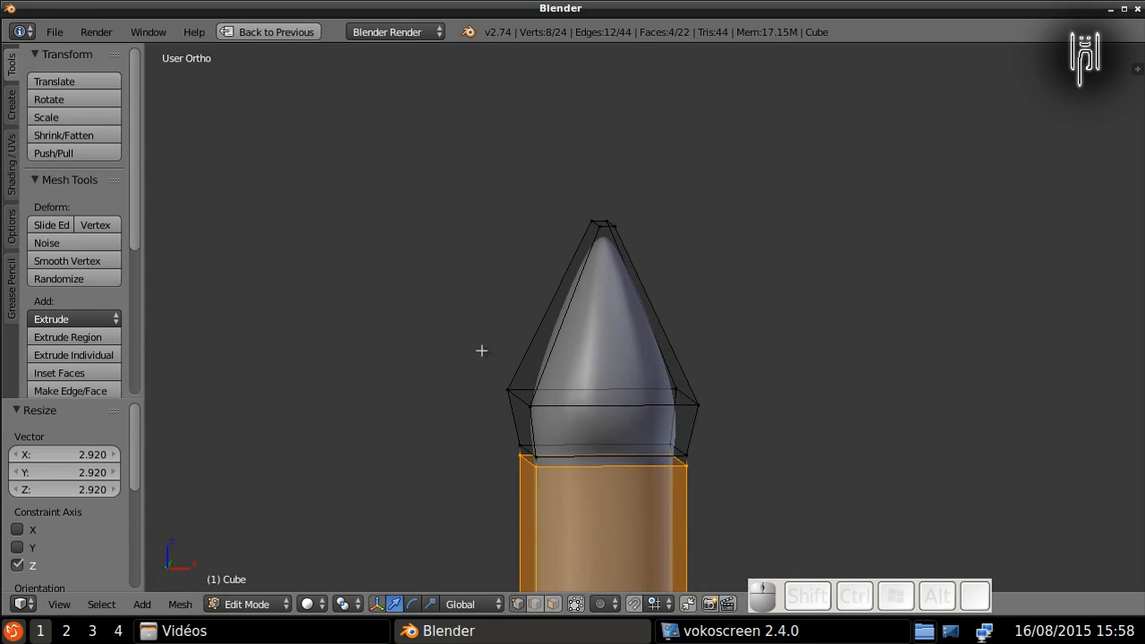
{"action": "key", "text": "ctrl+r"}
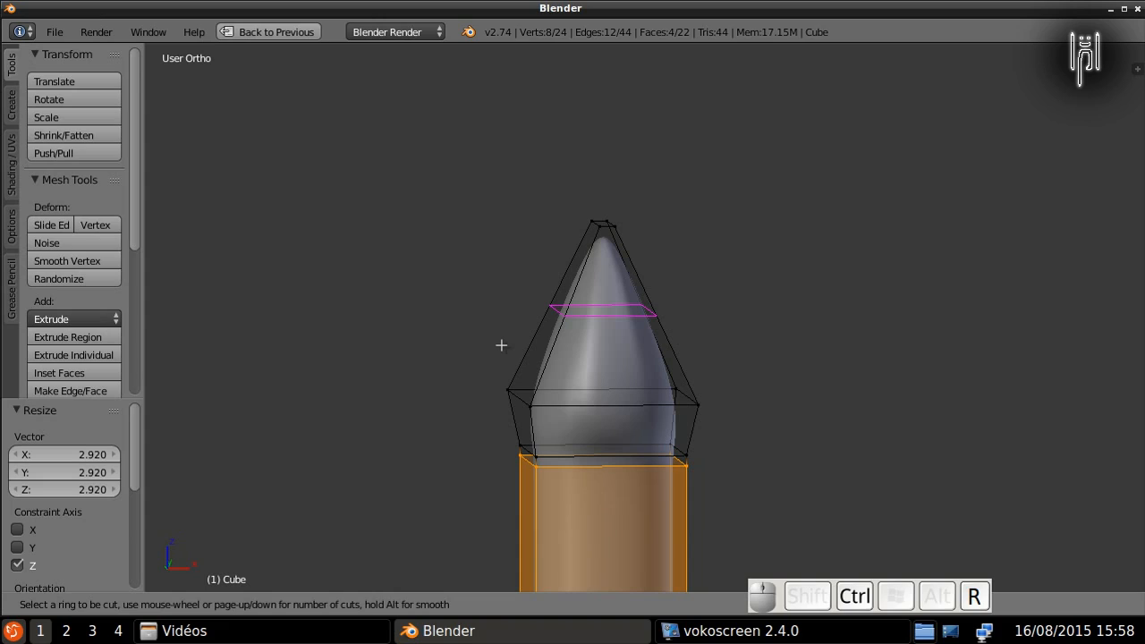
{"action": "left_click", "coordinate": [501, 345]}
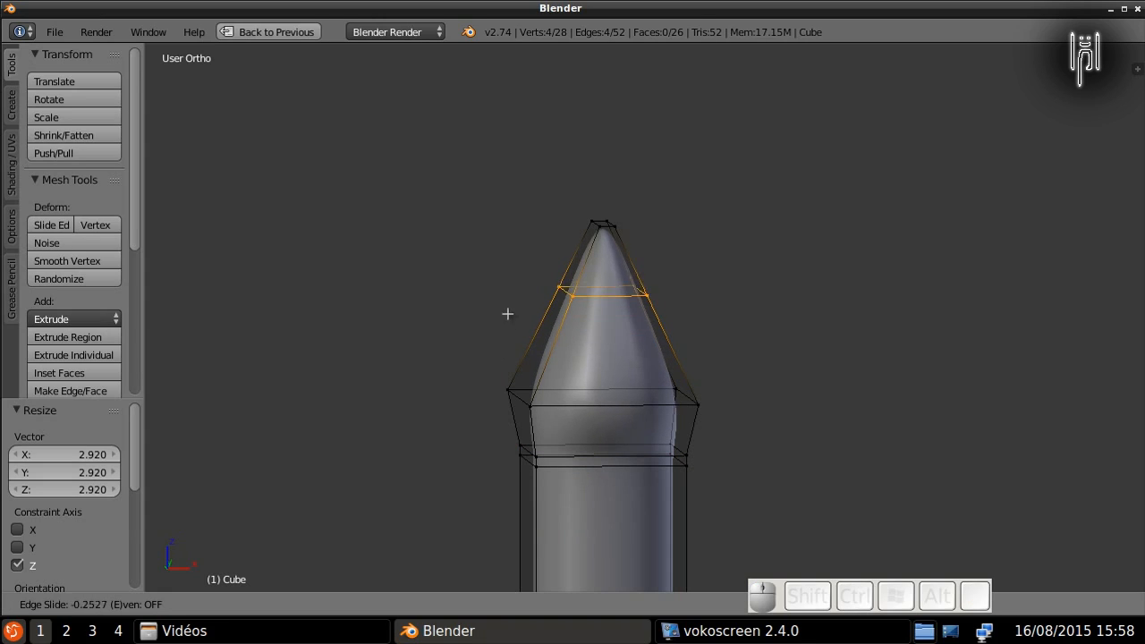
{"action": "left_click", "coordinate": [521, 258]}
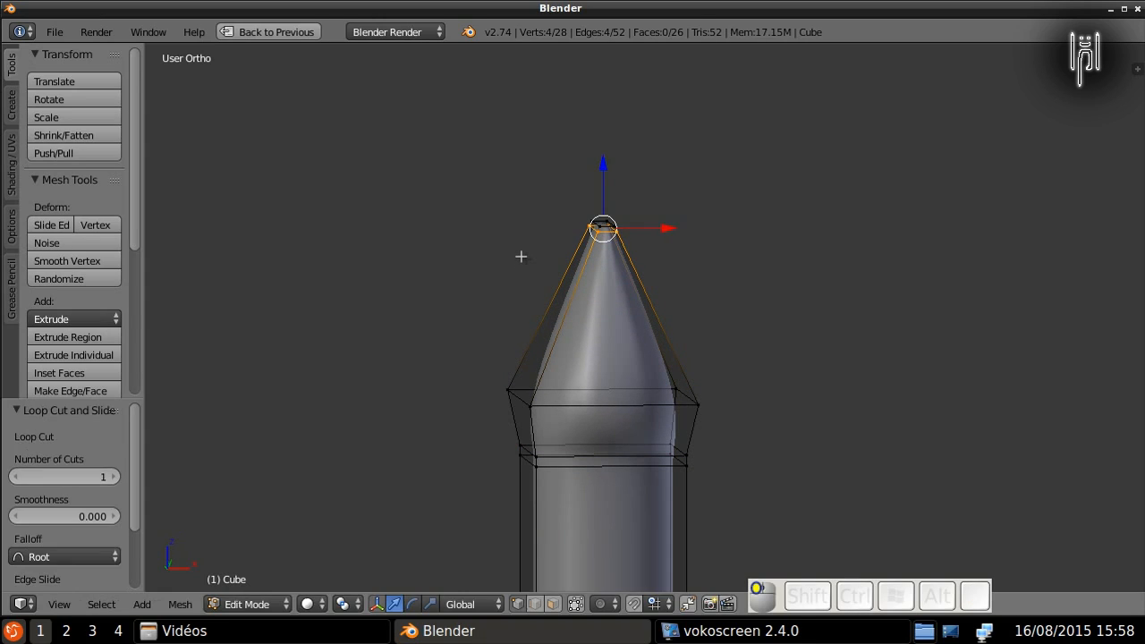
{"action": "key", "text": "ctrl+r"}
{"action": "left_click", "coordinate": [505, 304]}
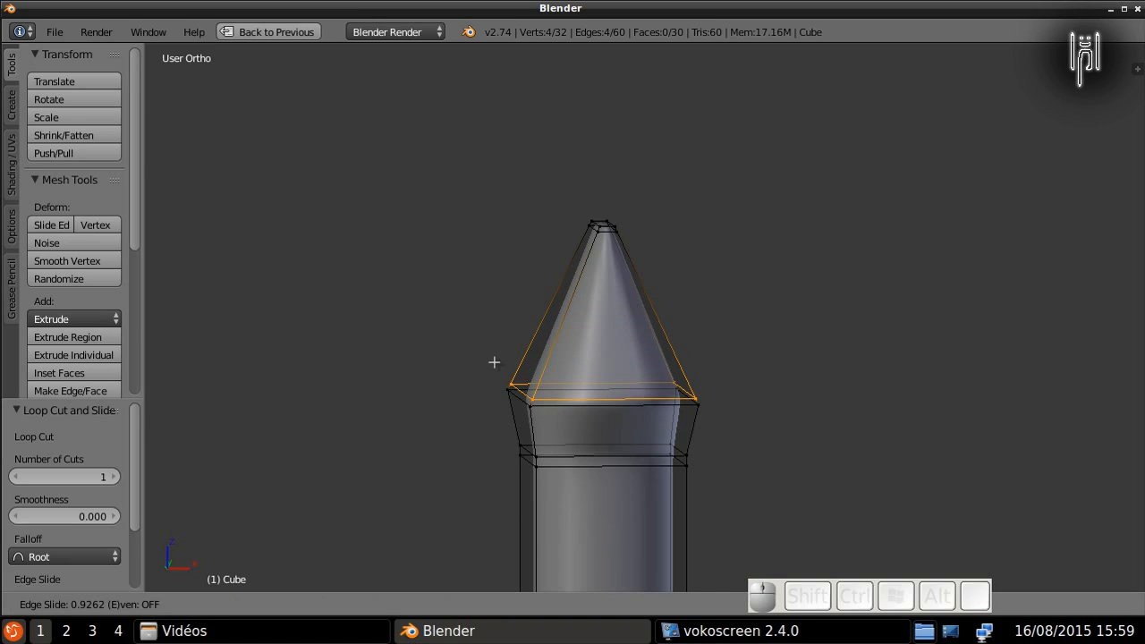
{"action": "left_click", "coordinate": [493, 360]}
Step: Add two single loop cuts to the section between the widened ring and the shaft, sliding one near each end of it
{"action": "key", "text": "ctrl+r"}
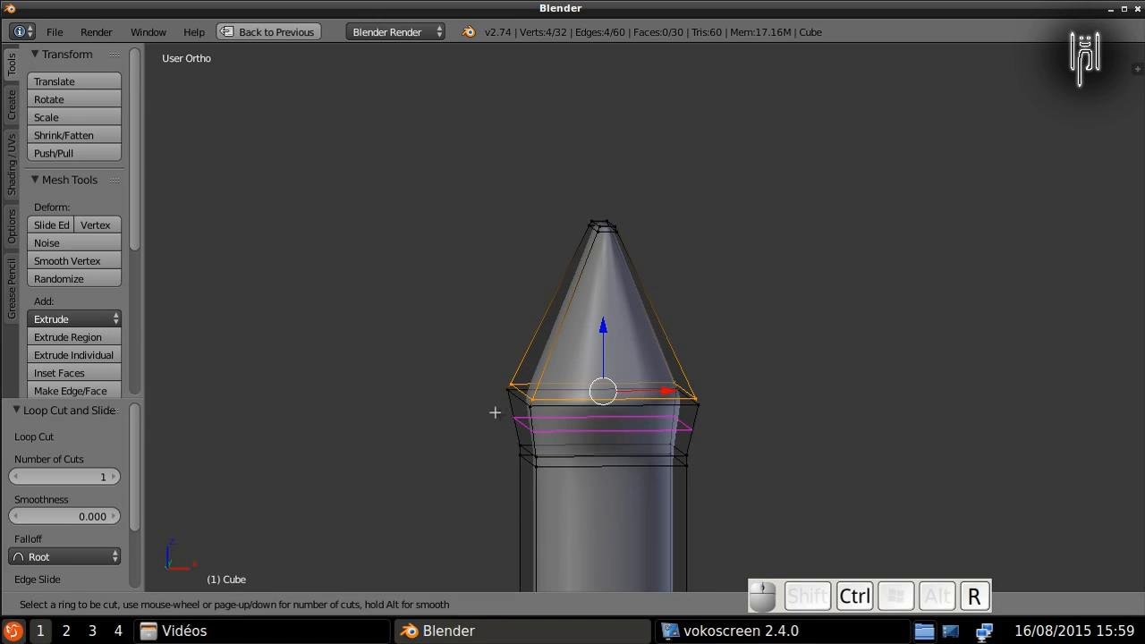
{"action": "left_click", "coordinate": [495, 411]}
{"action": "left_click", "coordinate": [494, 391]}
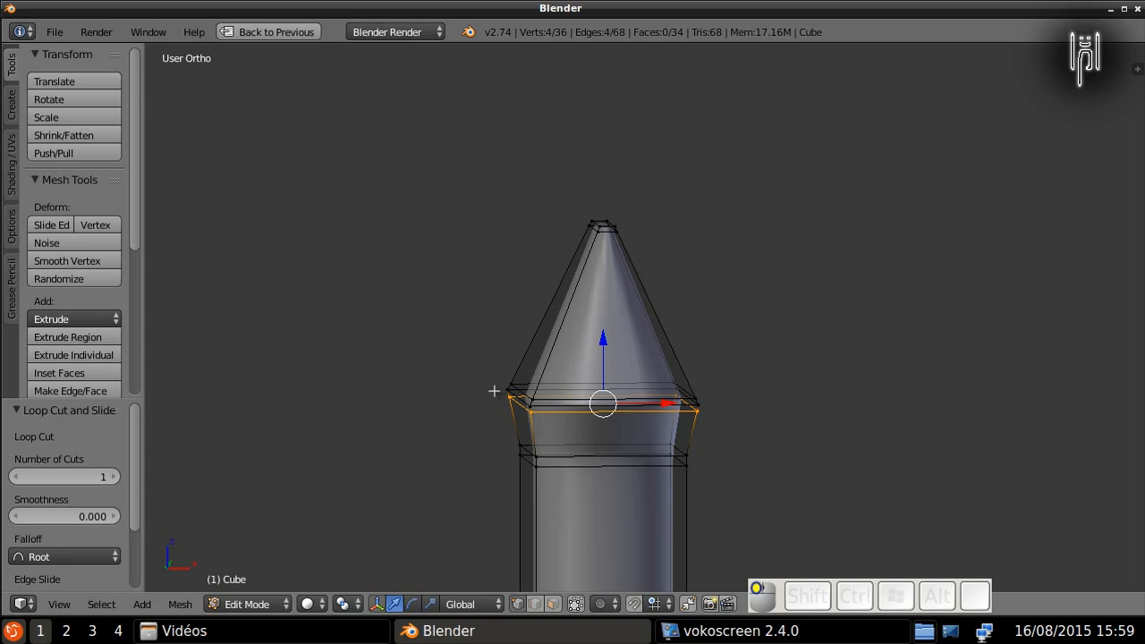
{"action": "key", "text": "ctrl+r"}
{"action": "left_click", "coordinate": [501, 419]}
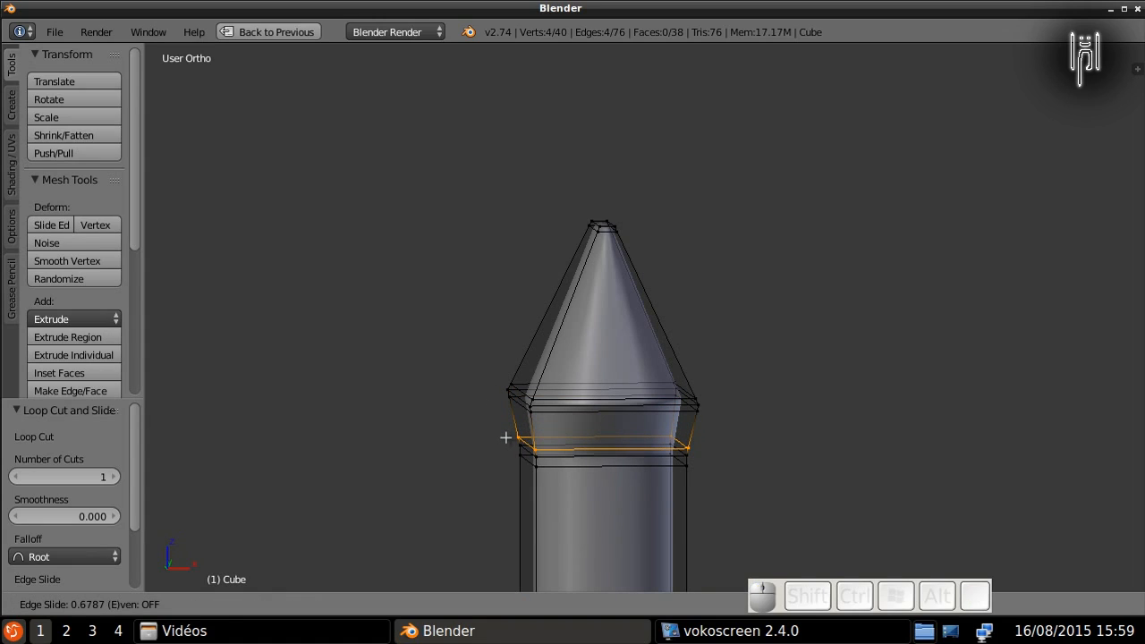
{"action": "left_click", "coordinate": [506, 437]}
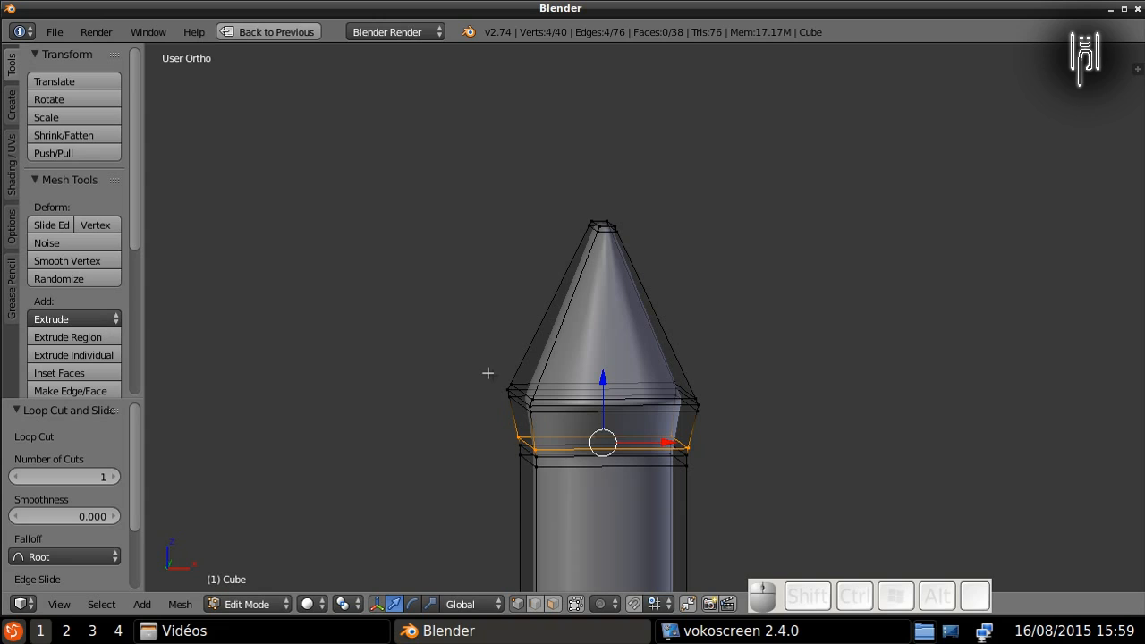
Step: Return to Object Mode, examine the smoothed shaft from the side, and restore the four-view layout
{"action": "key", "text": "Tab"}
{"action": "key", "text": "ctrl+3"}
{"action": "middle_click_drag", "start_coordinate": [444, 337], "coordinate": [684, 347]}
{"action": "scroll", "coordinate": [484, 390], "scroll_direction": "down", "scroll_amount": 7}
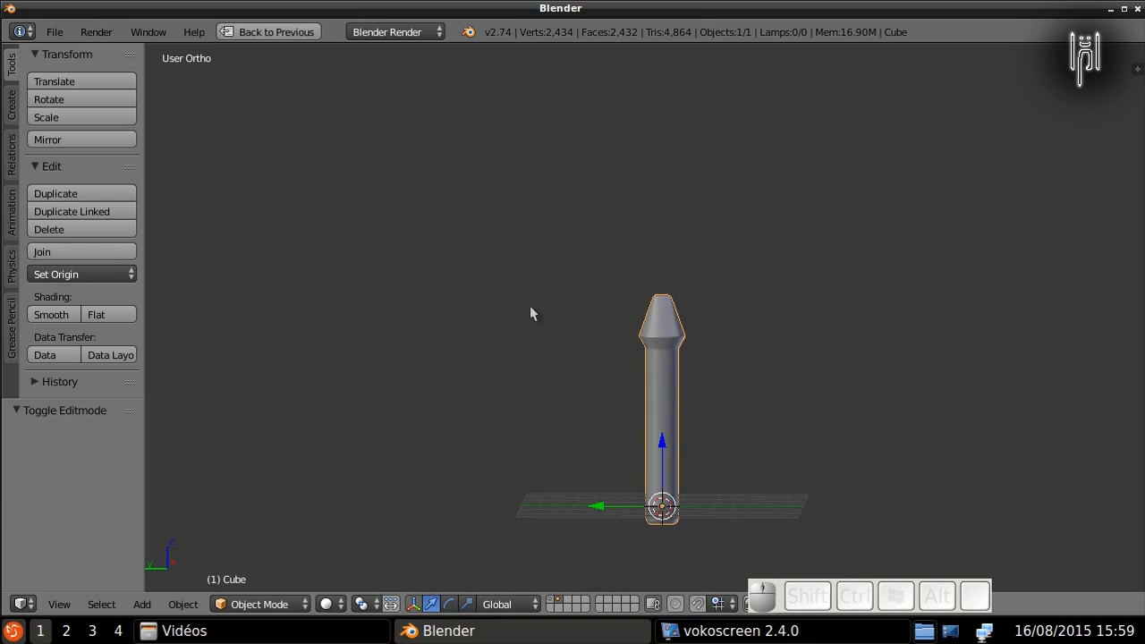
{"action": "key", "text": "ctrl+space"}
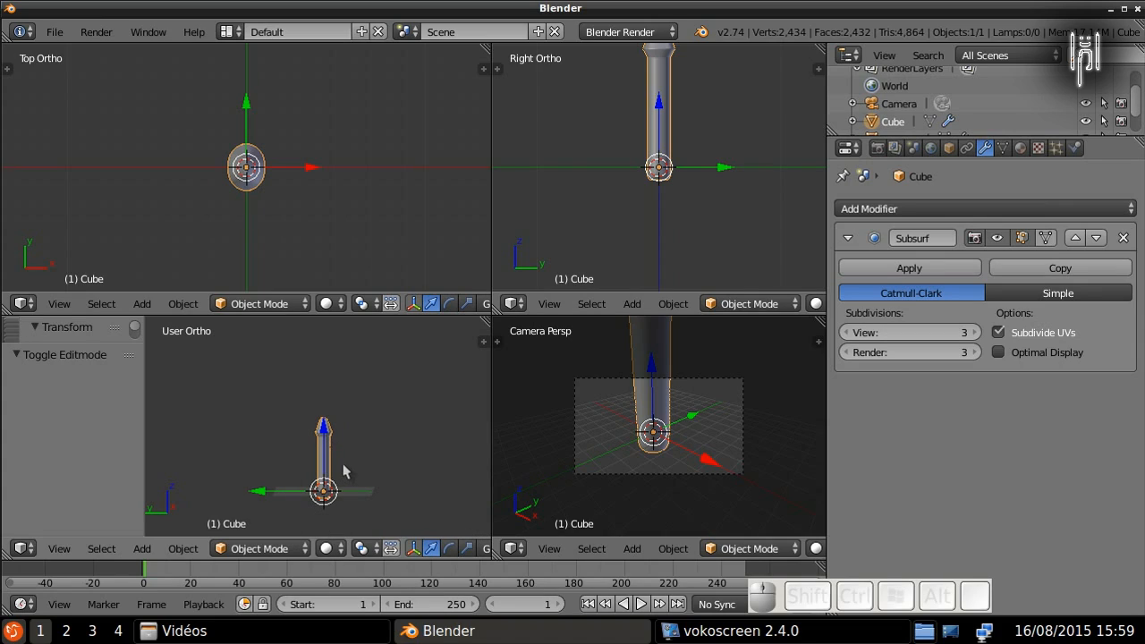
{"action": "scroll", "coordinate": [344, 464], "scroll_direction": "down", "scroll_amount": 1}
{"action": "scroll", "coordinate": [343, 464], "scroll_direction": "up", "scroll_amount": 1}
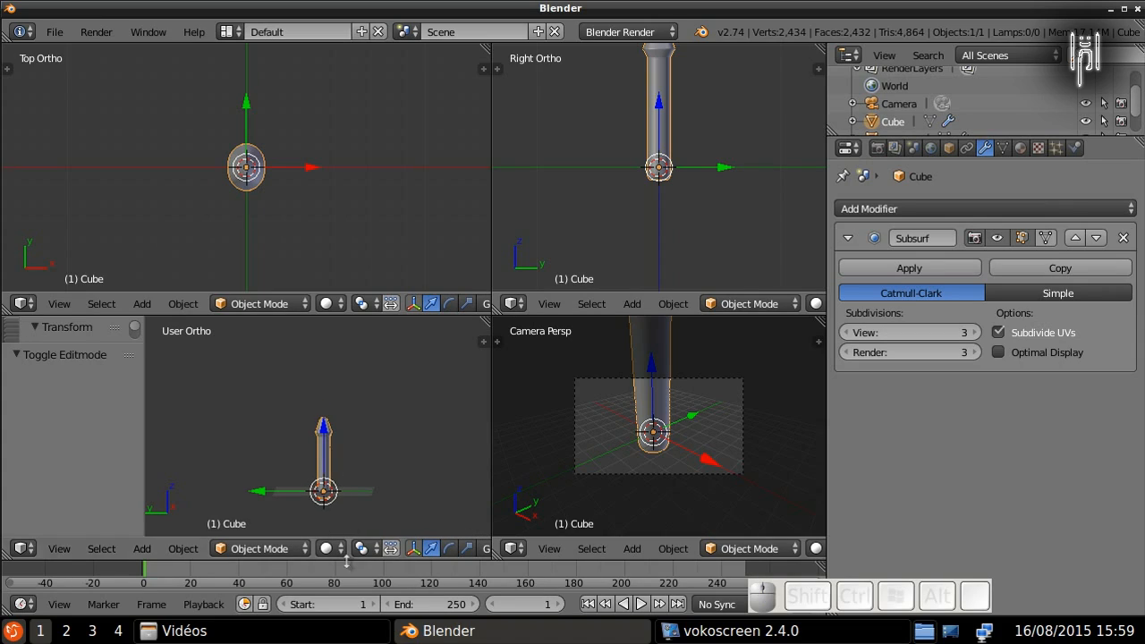
{"action": "key", "text": "Tab"}
{"action": "key", "text": "Tab"}
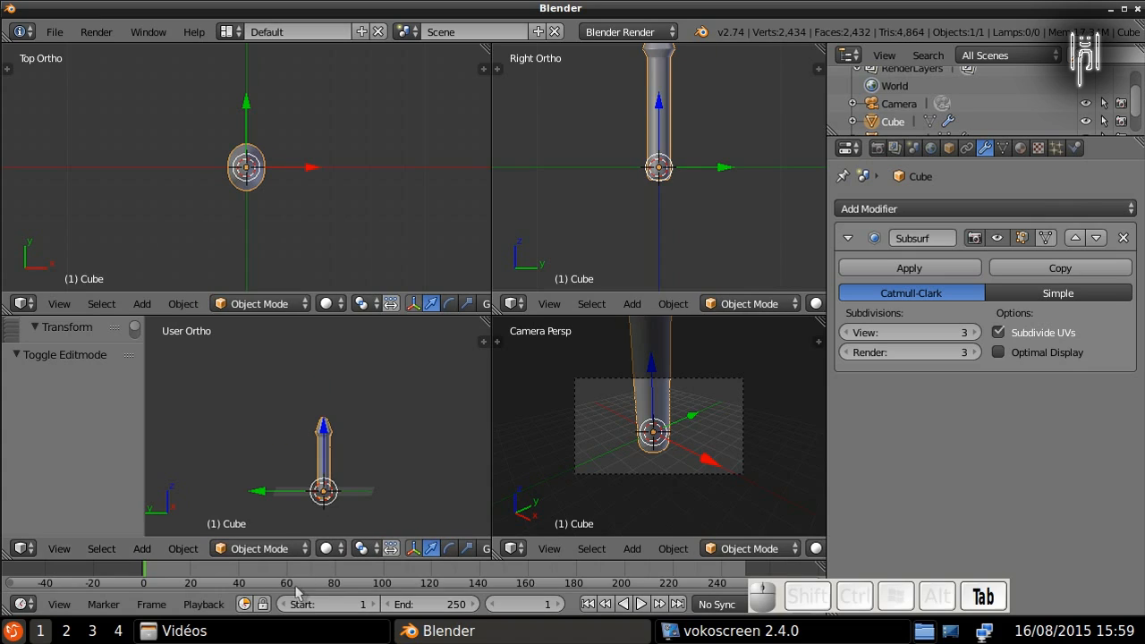
Step: Move the metal shaft from the second layer to the first layer and display the first layer with the handle
{"action": "scroll", "coordinate": [332, 557], "scroll_direction": "down", "scroll_amount": 5}
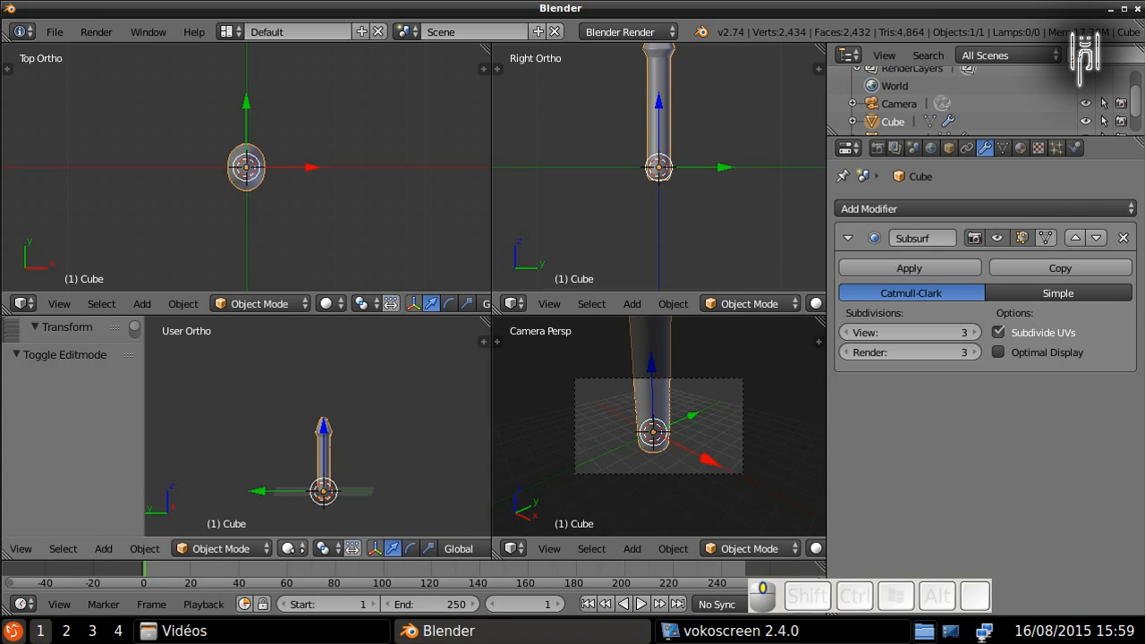
{"action": "scroll", "coordinate": [102, 551], "scroll_direction": "down", "scroll_amount": 1}
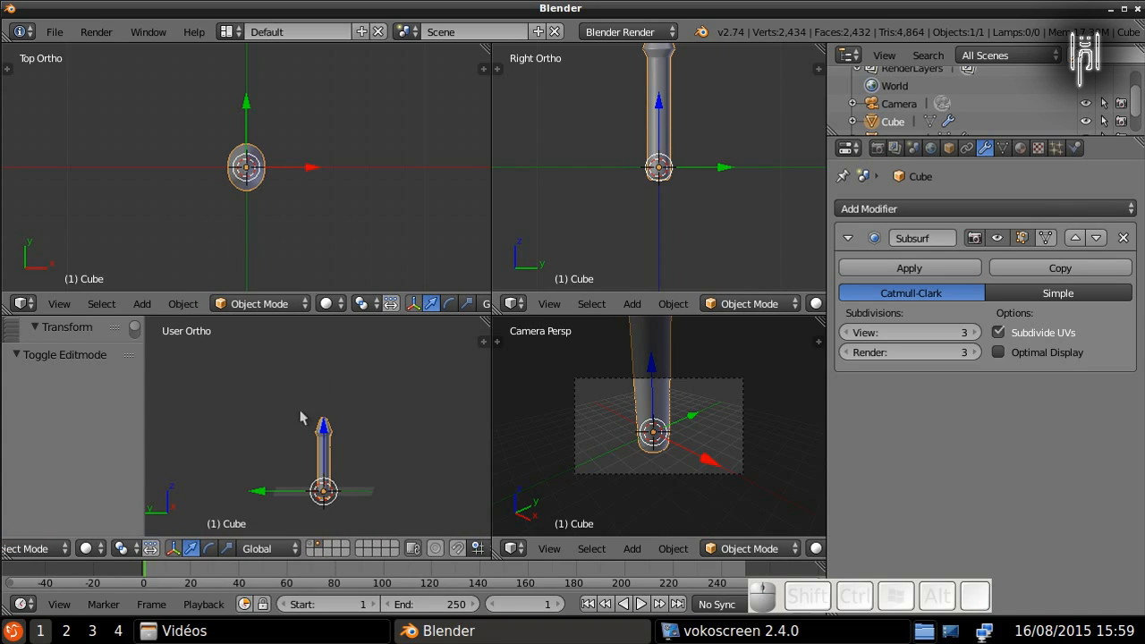
{"action": "left_click", "coordinate": [313, 547]}
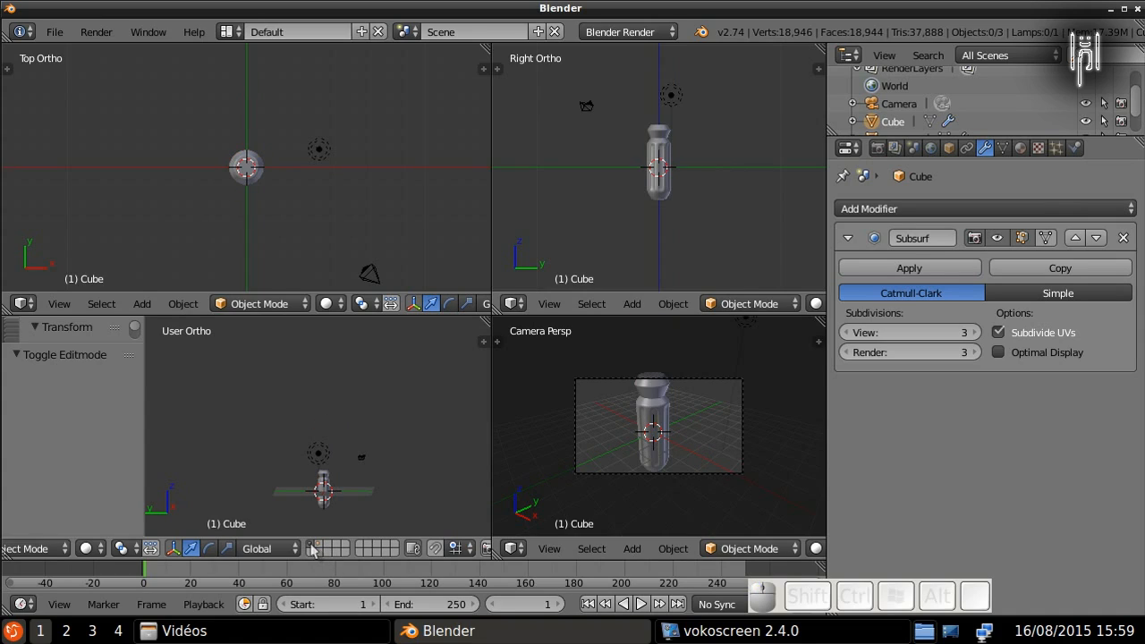
{"action": "left_click", "coordinate": [317, 548]}
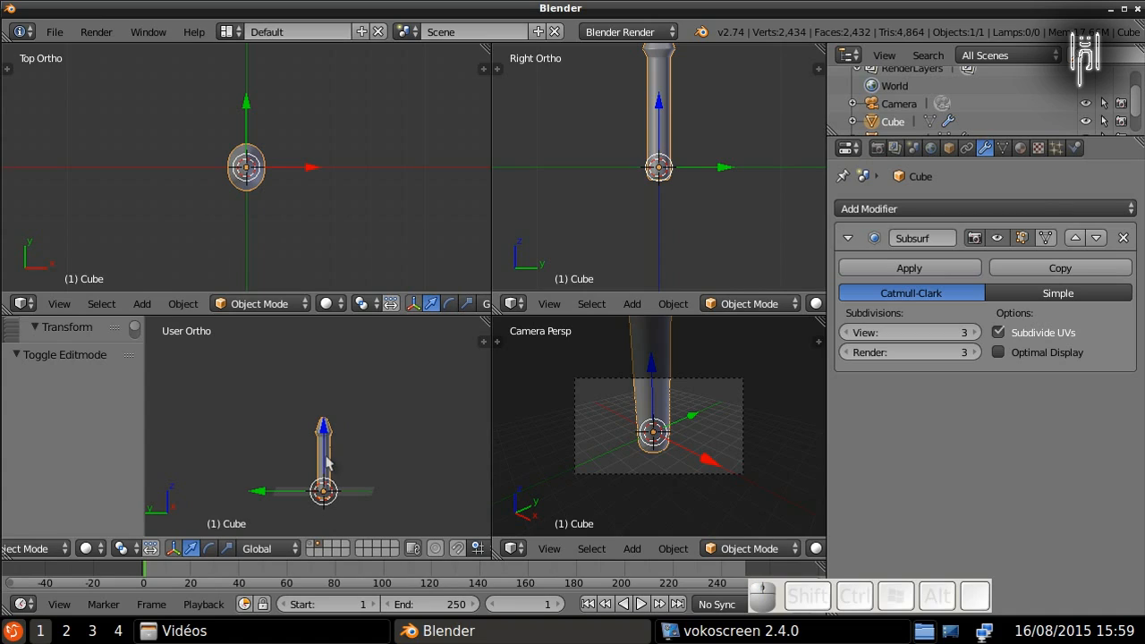
{"action": "key", "text": "m"}
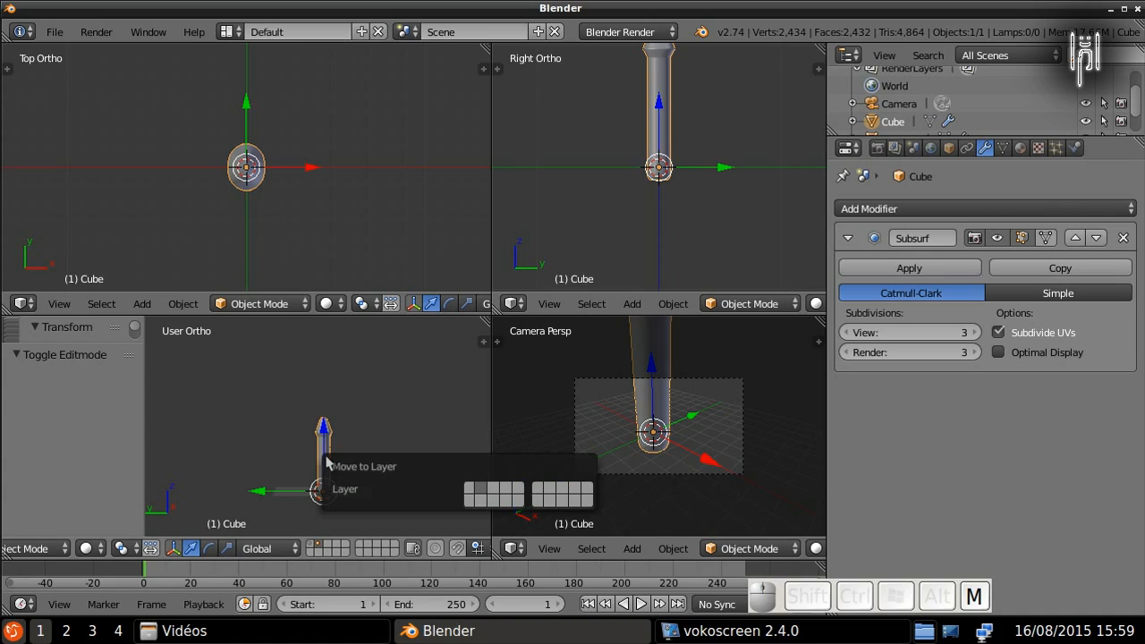
{"action": "left_click", "coordinate": [469, 492]}
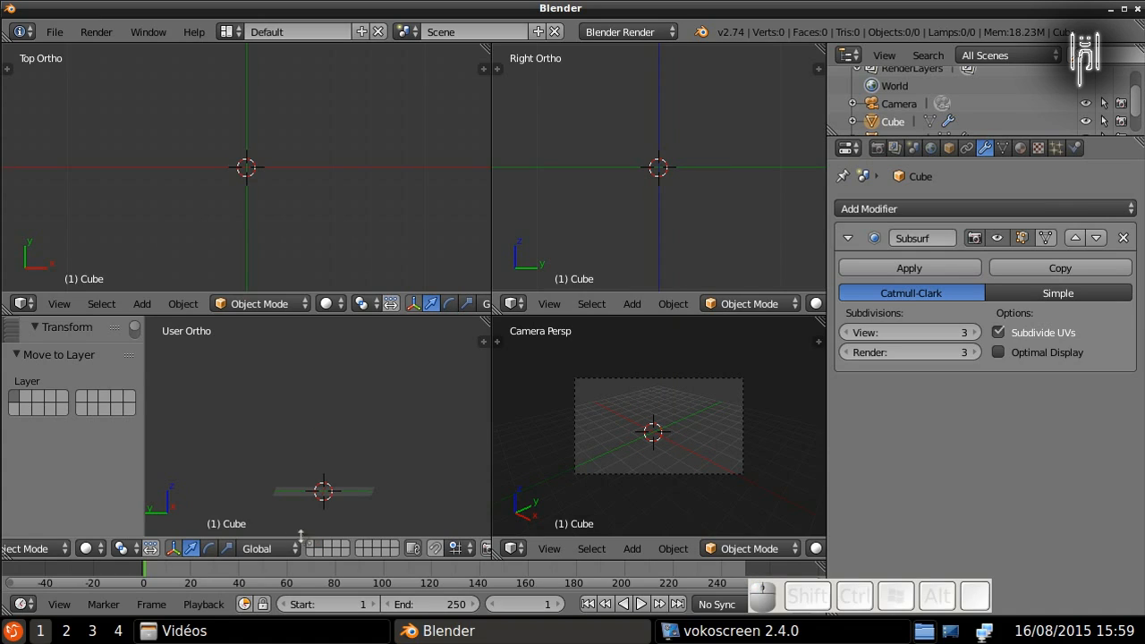
{"action": "left_click", "coordinate": [325, 546]}
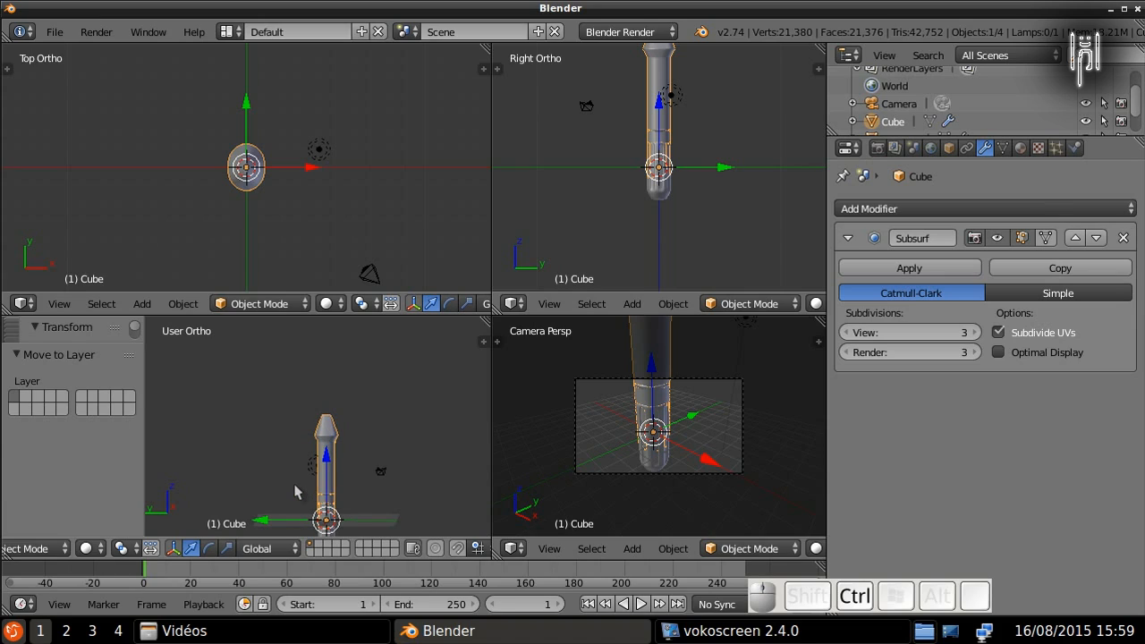
Step: Maximize the 3D view and scale the shaft uniformly to 0.4 so it is narrower than the handle
{"action": "key", "text": "ctrl+Down"}
{"action": "middle_click_drag", "start_coordinate": [487, 544], "coordinate": [468, 379], "text": "shift"}
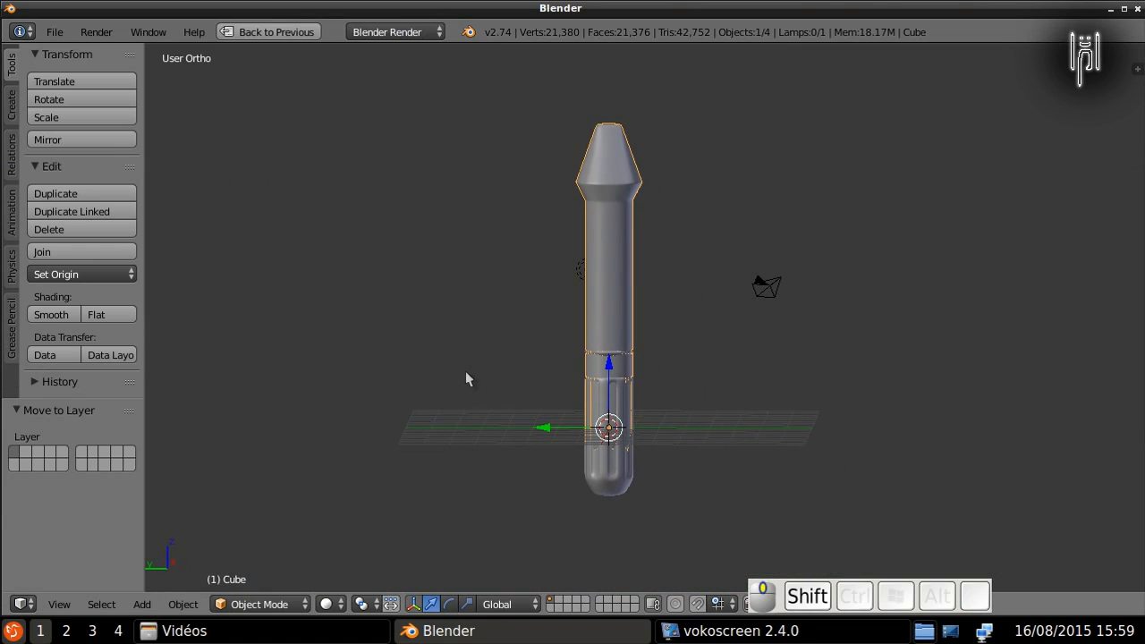
{"action": "right_click", "coordinate": [608, 238]}
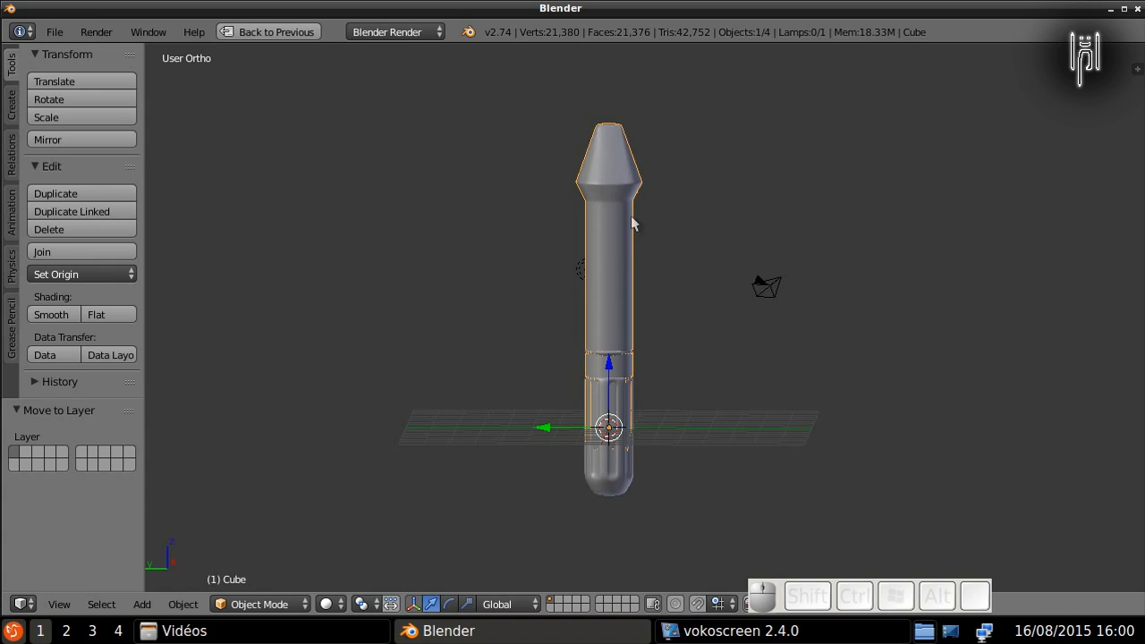
{"action": "key", "text": "s"}
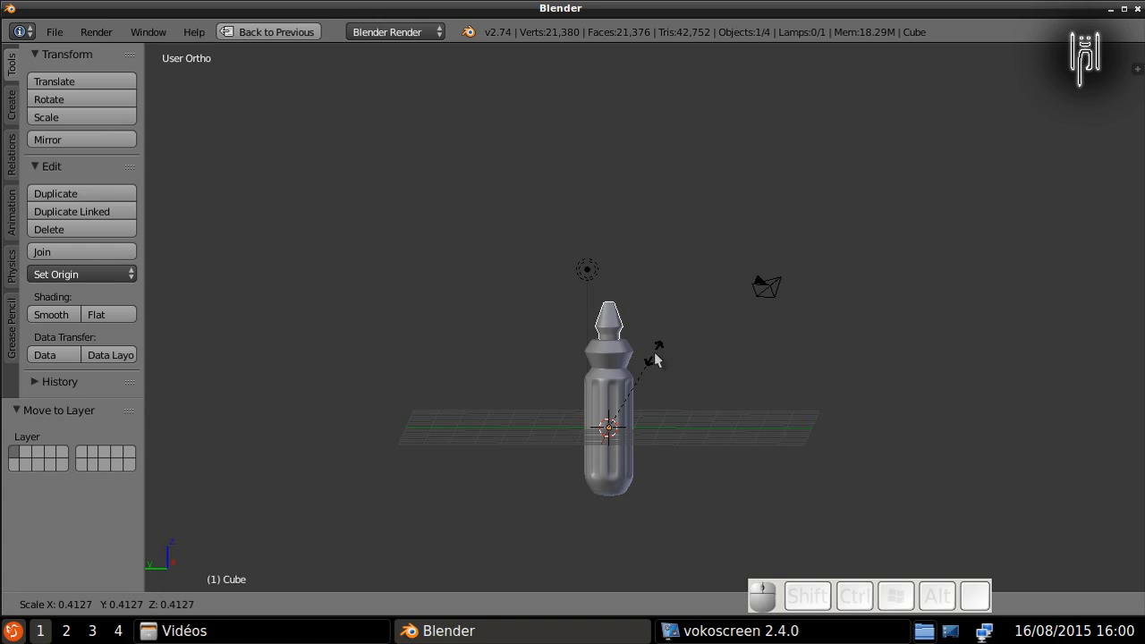
{"action": "key", "text": "ctrl"}
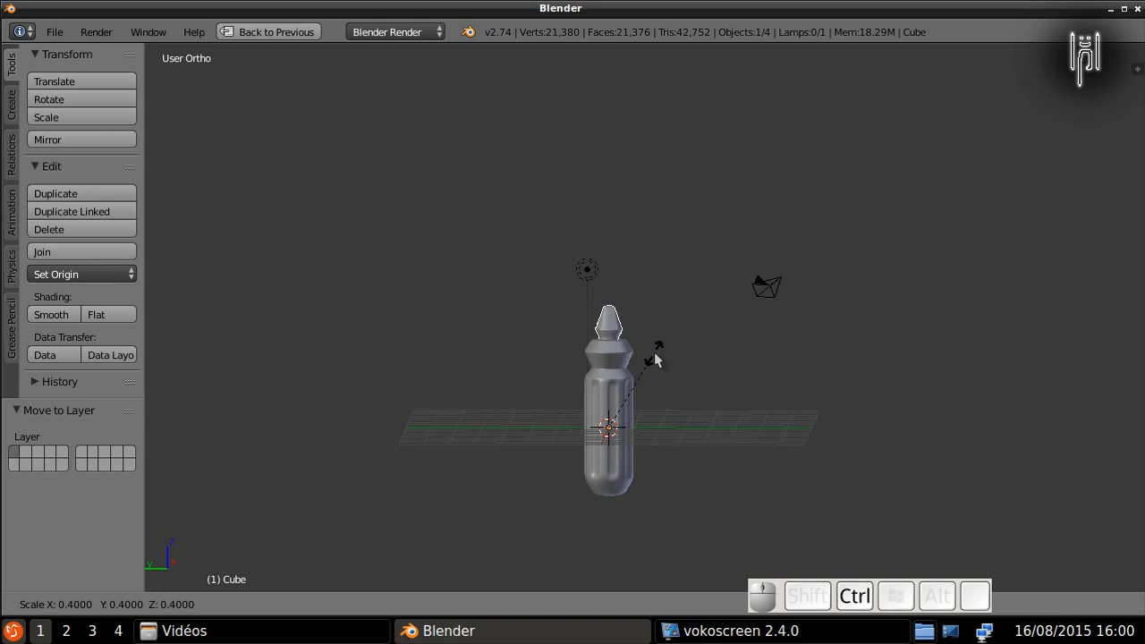
{"action": "left_click", "coordinate": [655, 356]}
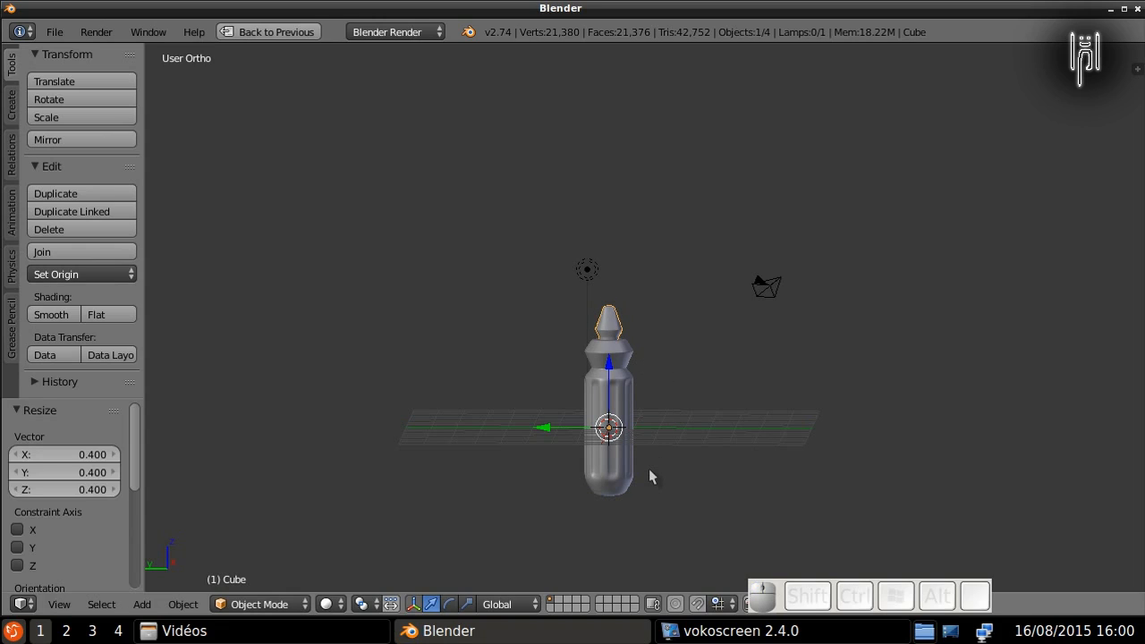
Step: Move the shaft up 3 units along the Z axis so it projects from the handle
{"action": "key", "text": "g"}
{"action": "key", "text": "z"}
{"action": "key", "text": "ctrl"}
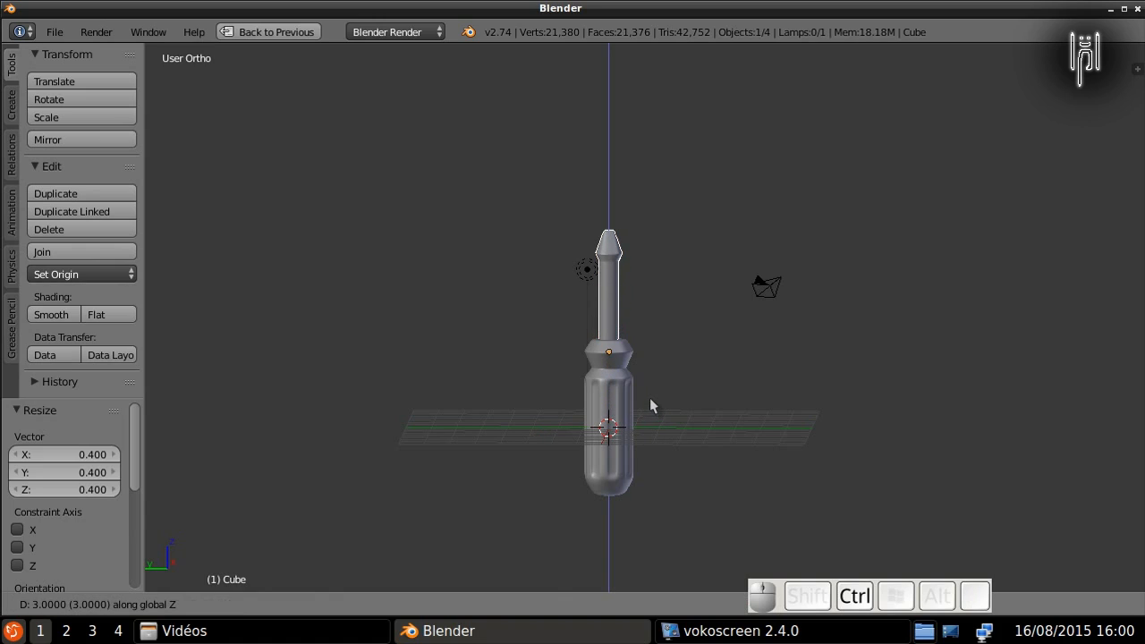
{"action": "key", "text": "ctrl"}
{"action": "left_click", "coordinate": [645, 384]}
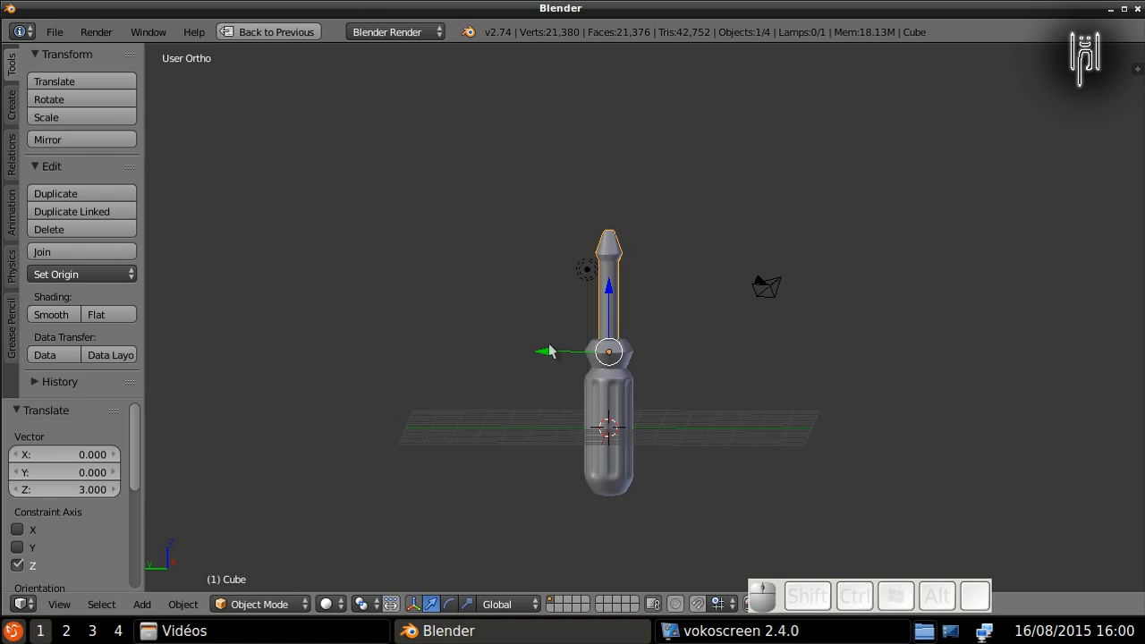
Step: In the front view, scale the shaft uniformly to 0.9
{"action": "key", "text": "KP_1"}
{"action": "scroll", "coordinate": [564, 362], "scroll_direction": "up", "scroll_amount": 3}
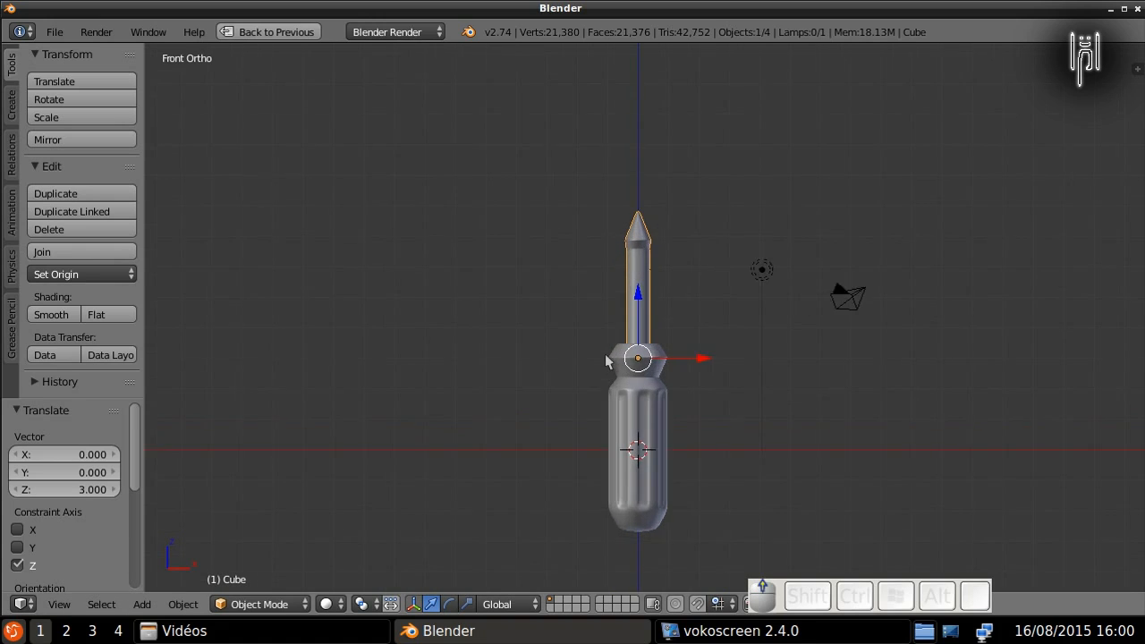
{"action": "middle_click_drag", "start_coordinate": [588, 379], "coordinate": [555, 315], "text": "shift"}
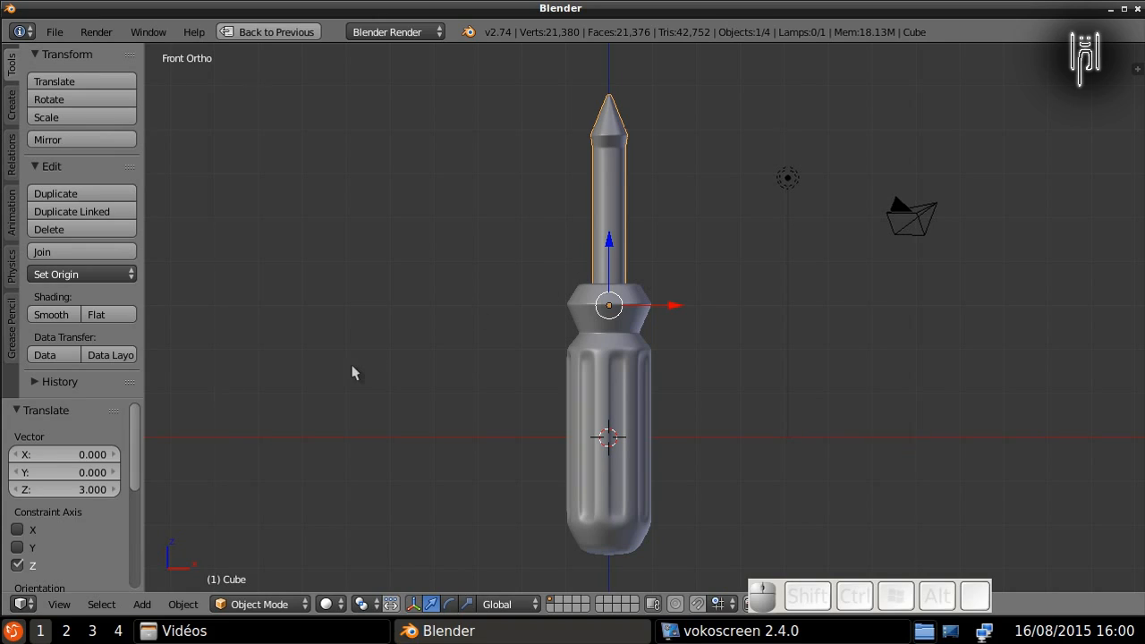
{"action": "key", "text": "s"}
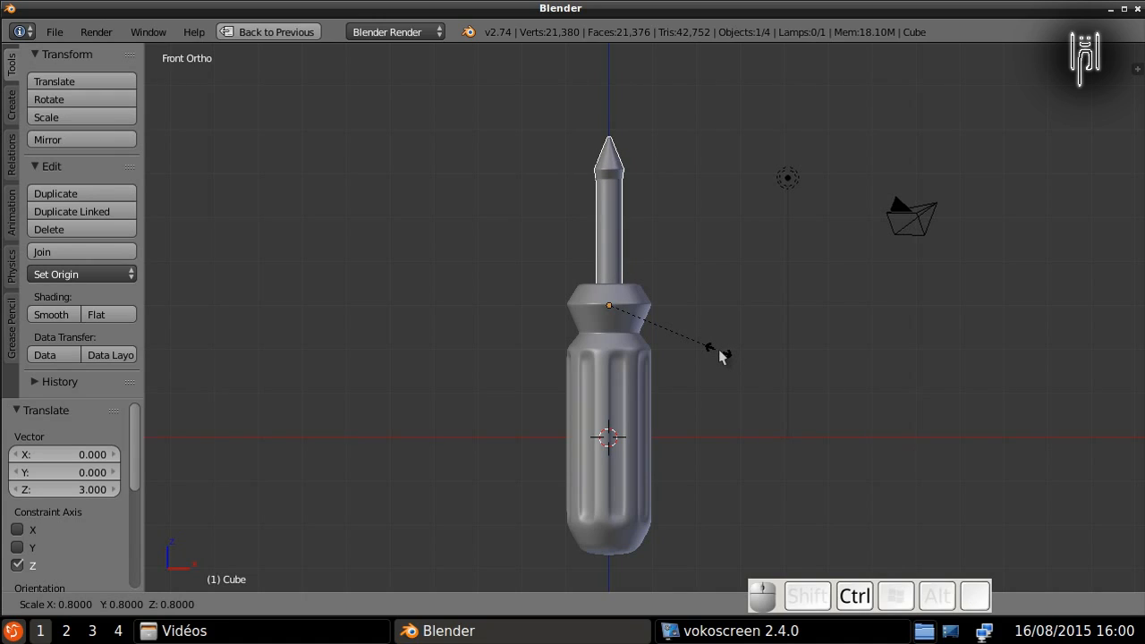
{"action": "left_click", "coordinate": [726, 356], "text": "ctrl"}
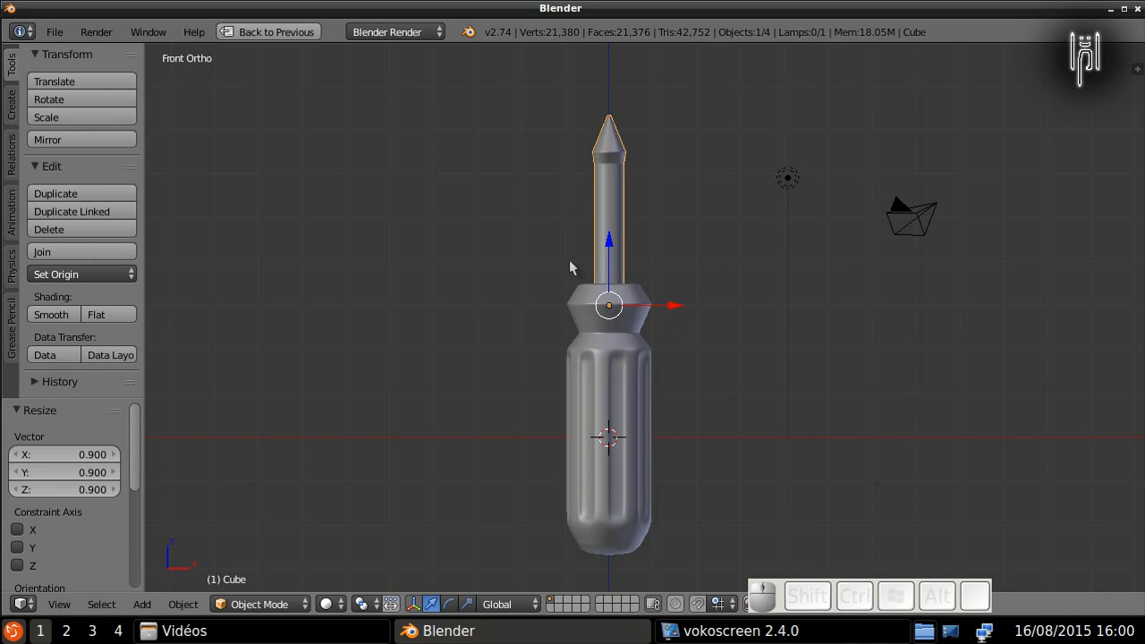
Step: In Edit Mode, move the shaft's bottom vertices down 3 units along Z into the handle, and return to Object Mode
{"action": "key", "text": "Tab"}
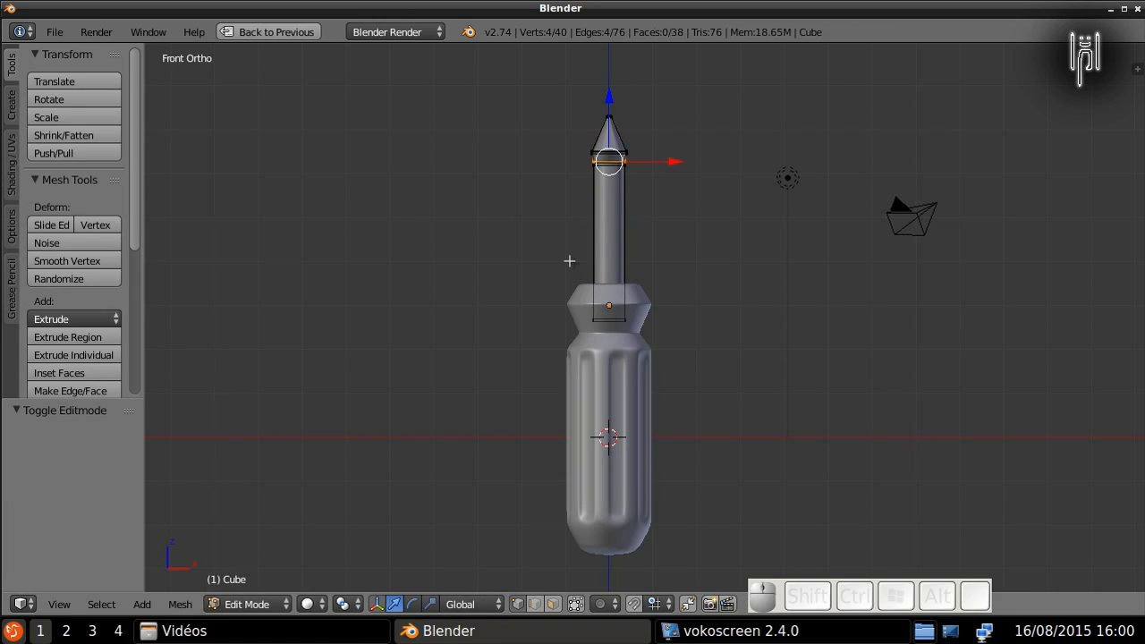
{"action": "key", "text": "a"}
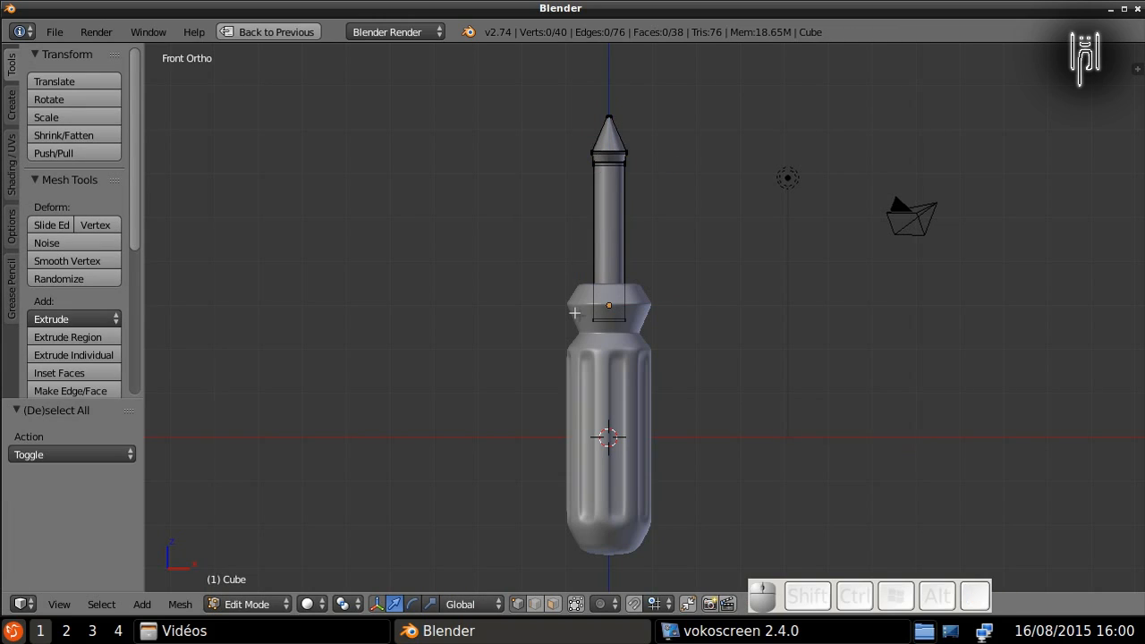
{"action": "key", "text": "b"}
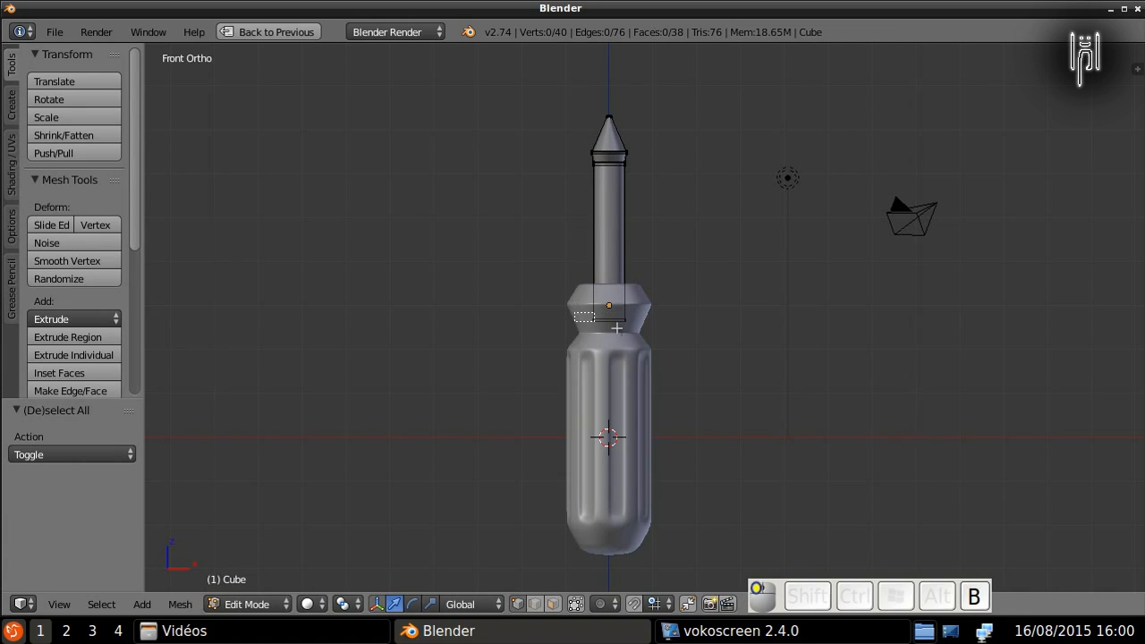
{"action": "left_click_drag", "start_coordinate": [575, 312], "coordinate": [644, 332]}
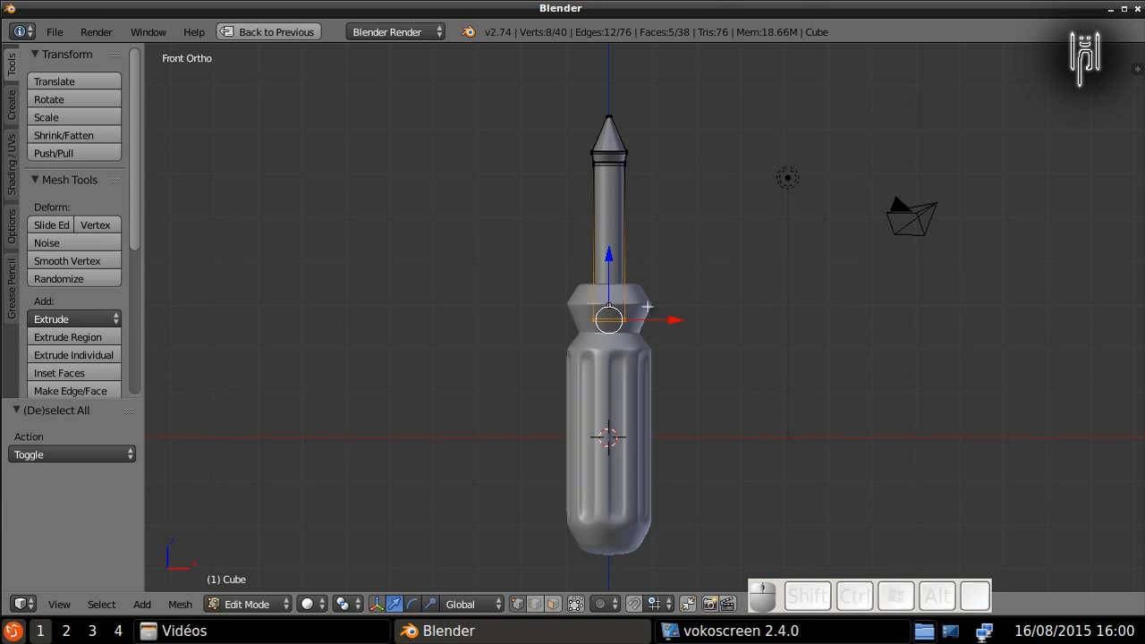
{"action": "key", "text": "g"}
{"action": "key", "text": "z"}
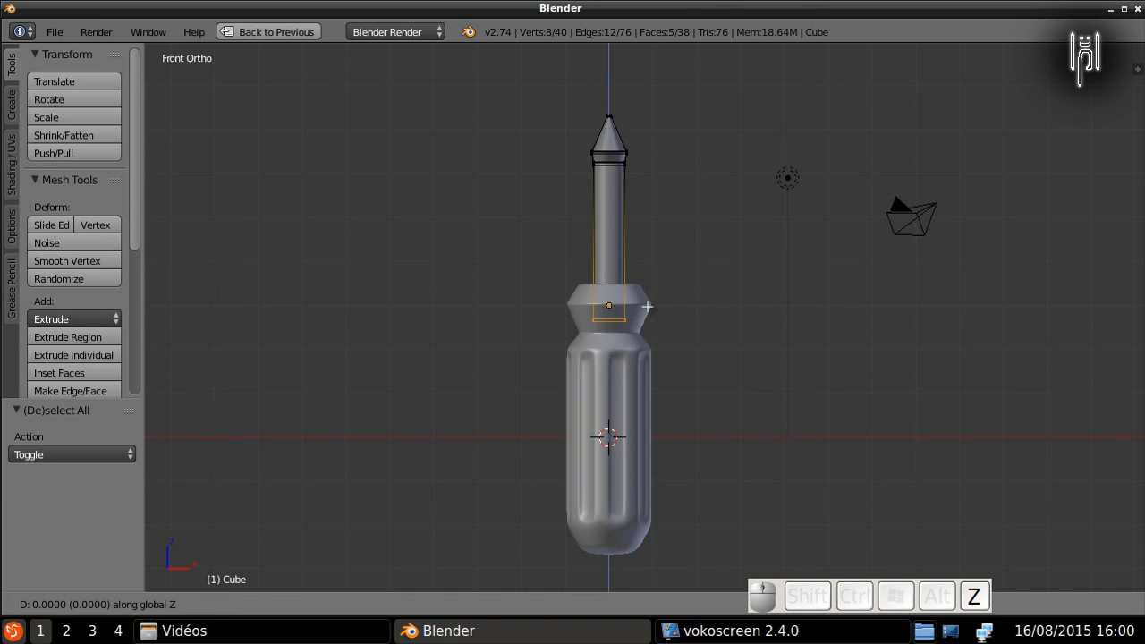
{"action": "key", "text": "ctrl"}
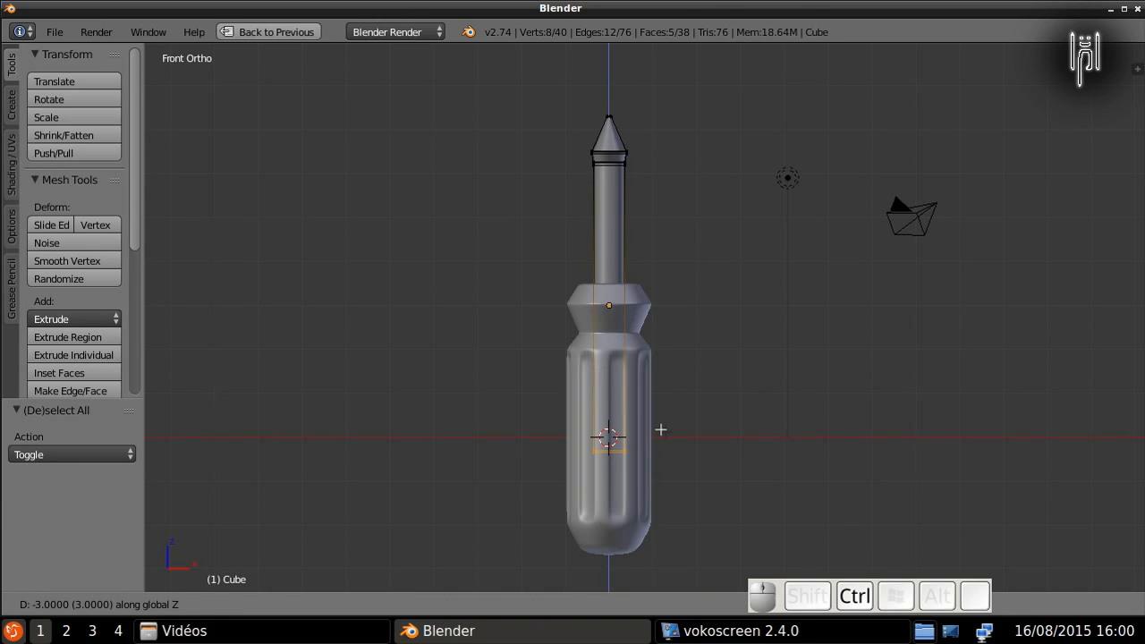
{"action": "left_click", "coordinate": [659, 429], "text": "ctrl"}
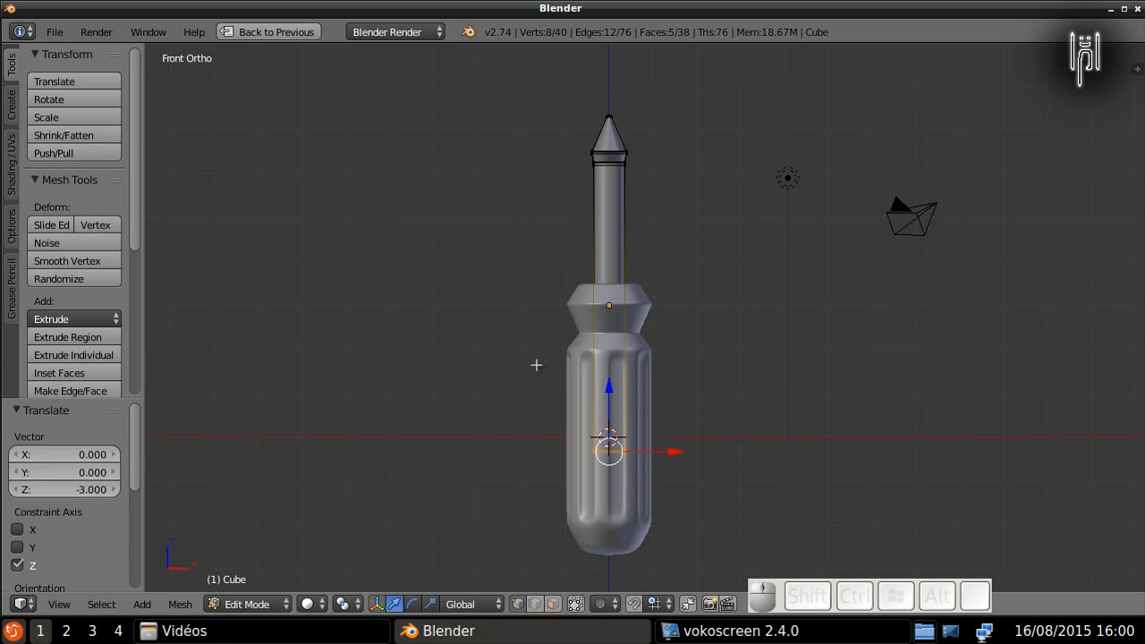
{"action": "key", "text": "Tab"}
Step: Raise the whole shaft 1 unit along the Z axis
{"action": "scroll", "coordinate": [509, 366], "scroll_direction": "down", "scroll_amount": 3}
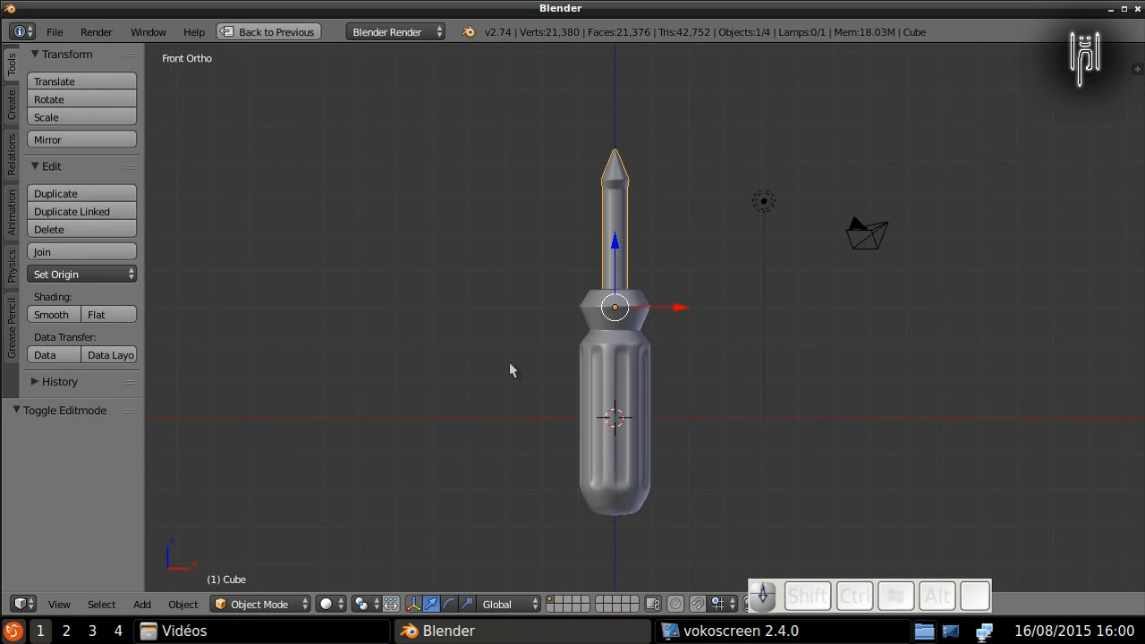
{"action": "key", "text": "g"}
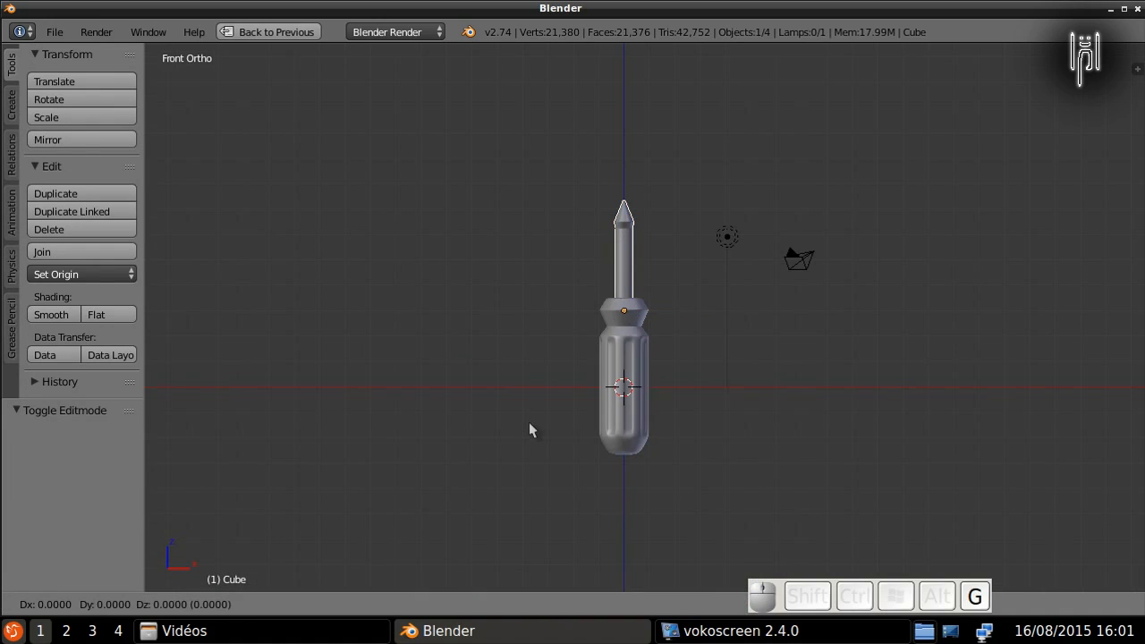
{"action": "key", "text": "z"}
{"action": "key", "text": "ctrl"}
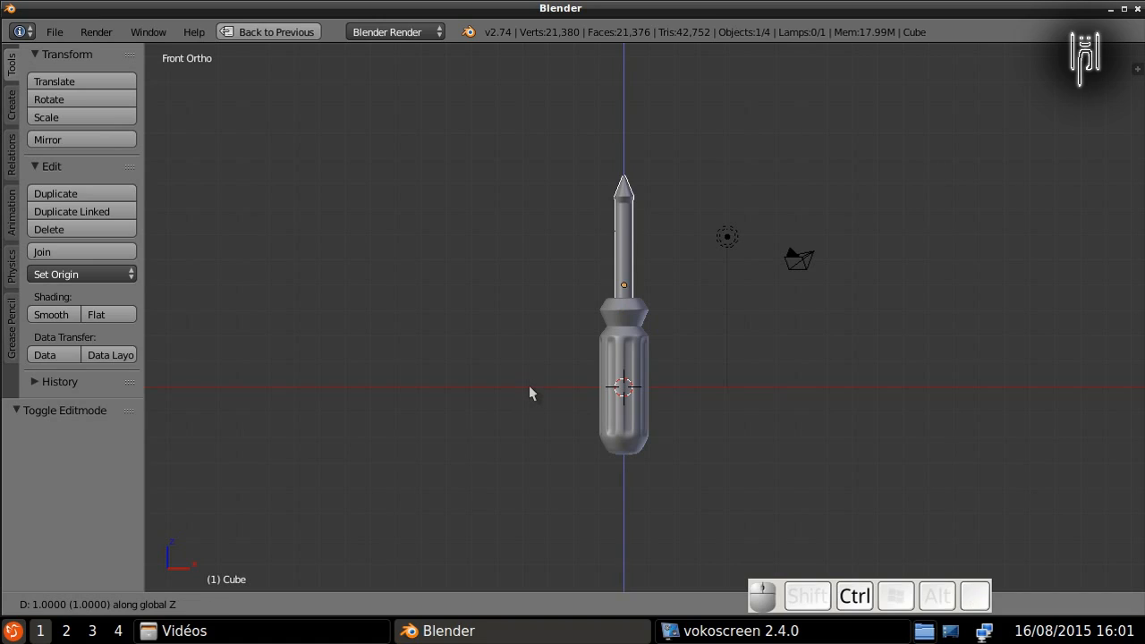
{"action": "mouse_move", "coordinate": [529, 367]}
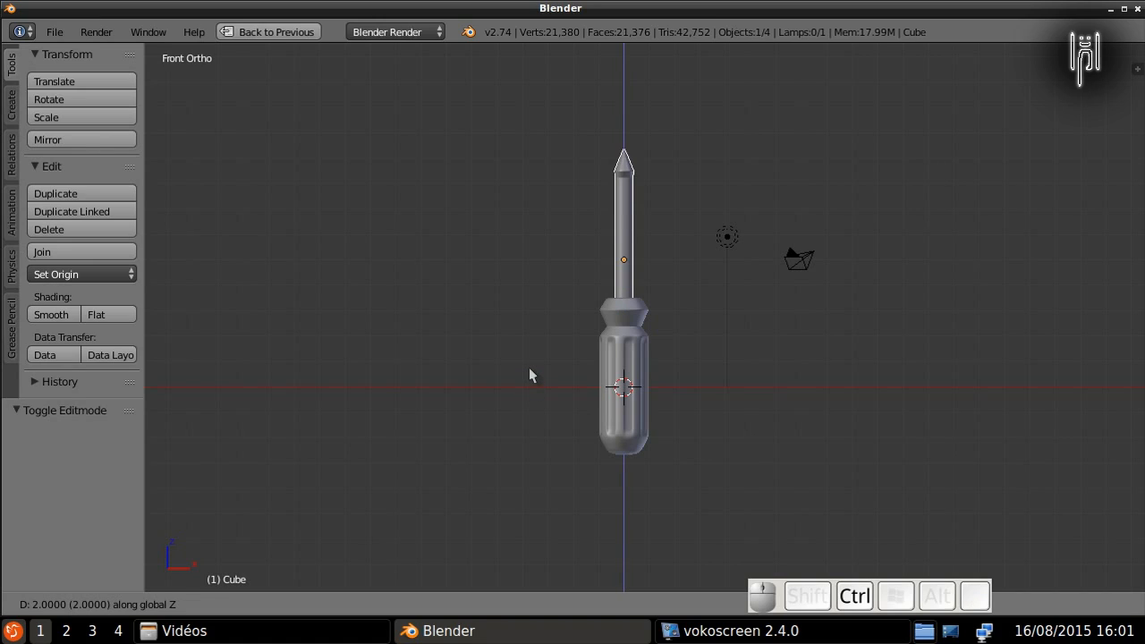
{"action": "mouse_move", "coordinate": [532, 392]}
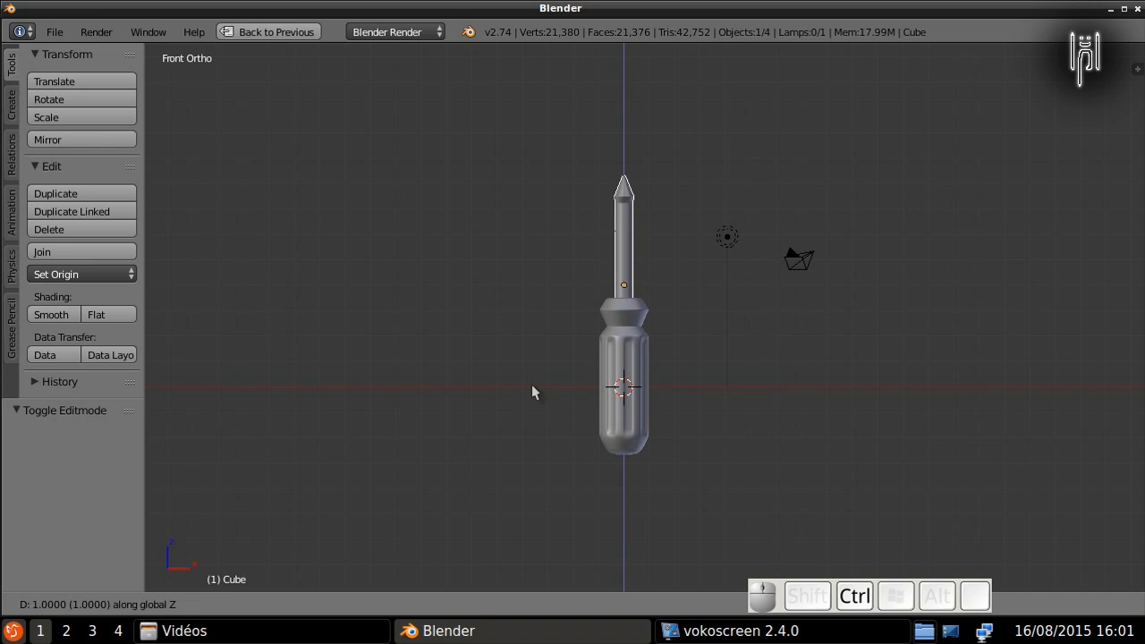
{"action": "left_click", "coordinate": [533, 388]}
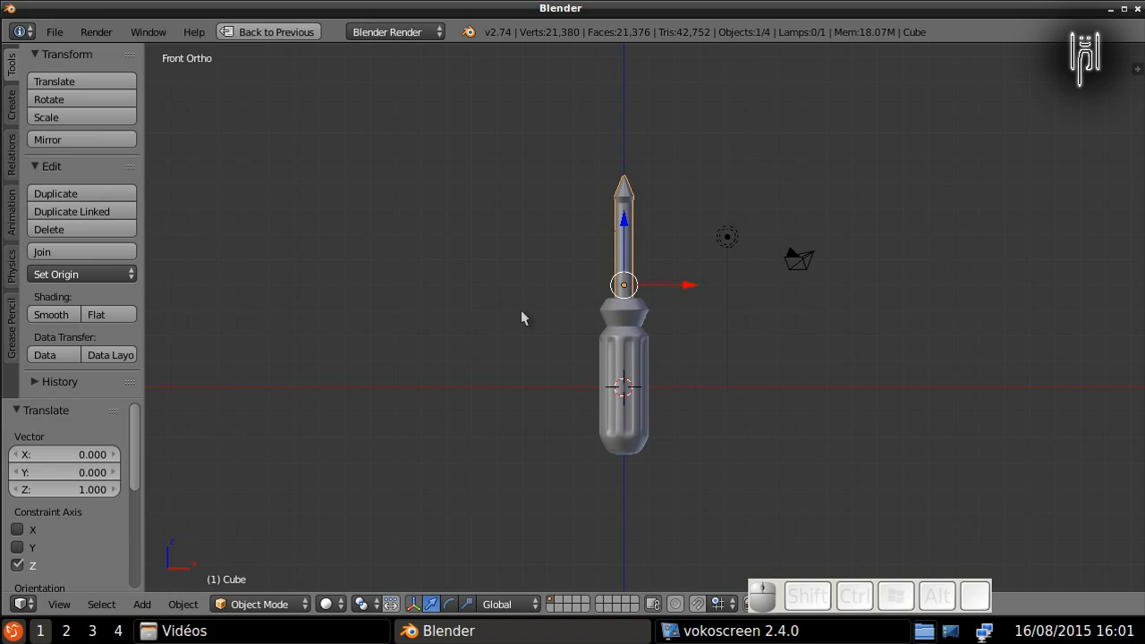
Step: Select the screwdriver handle and restore the multi-view layout from the maximized 3D view
{"action": "middle_click_drag", "start_coordinate": [521, 310], "coordinate": [620, 315]}
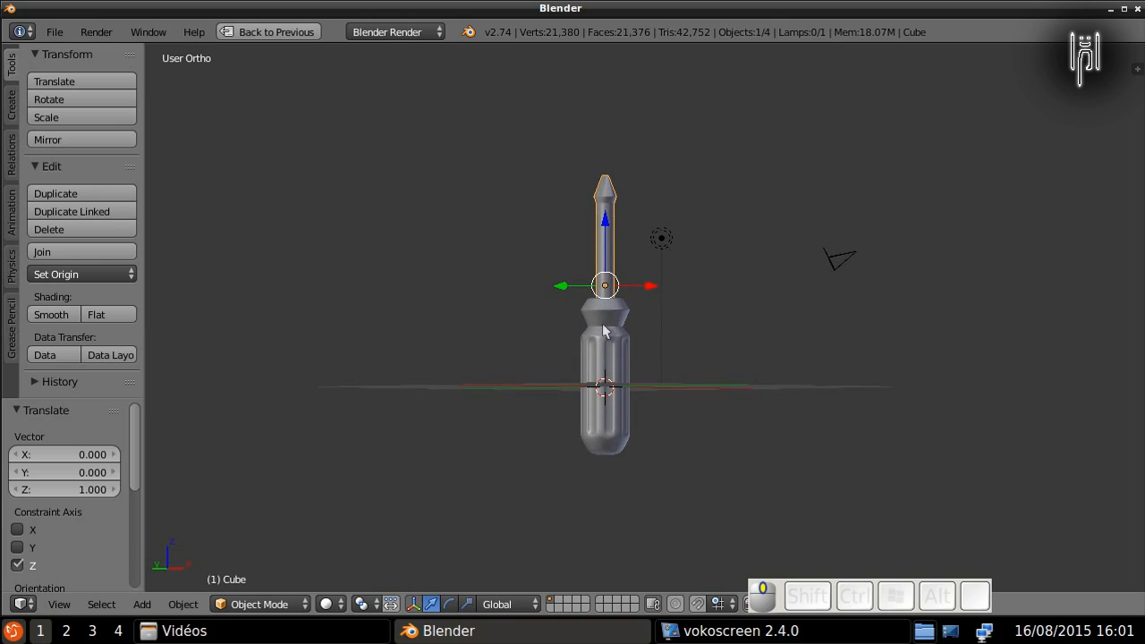
{"action": "right_click", "coordinate": [599, 355]}
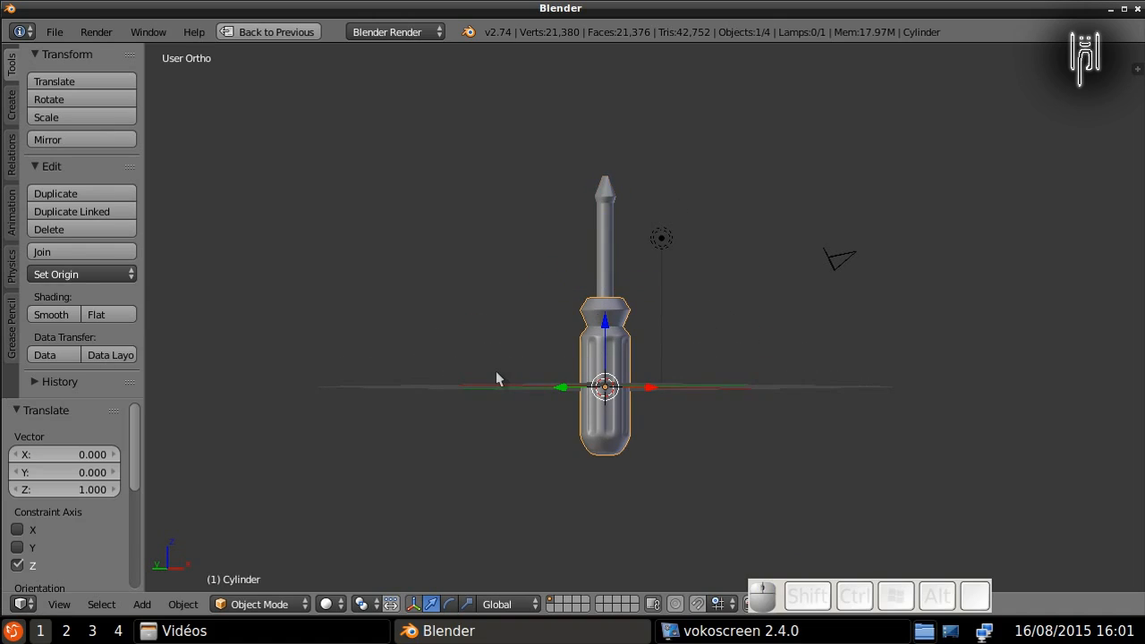
{"action": "key", "text": "ctrl"}
{"action": "key", "text": "ctrl+Up"}
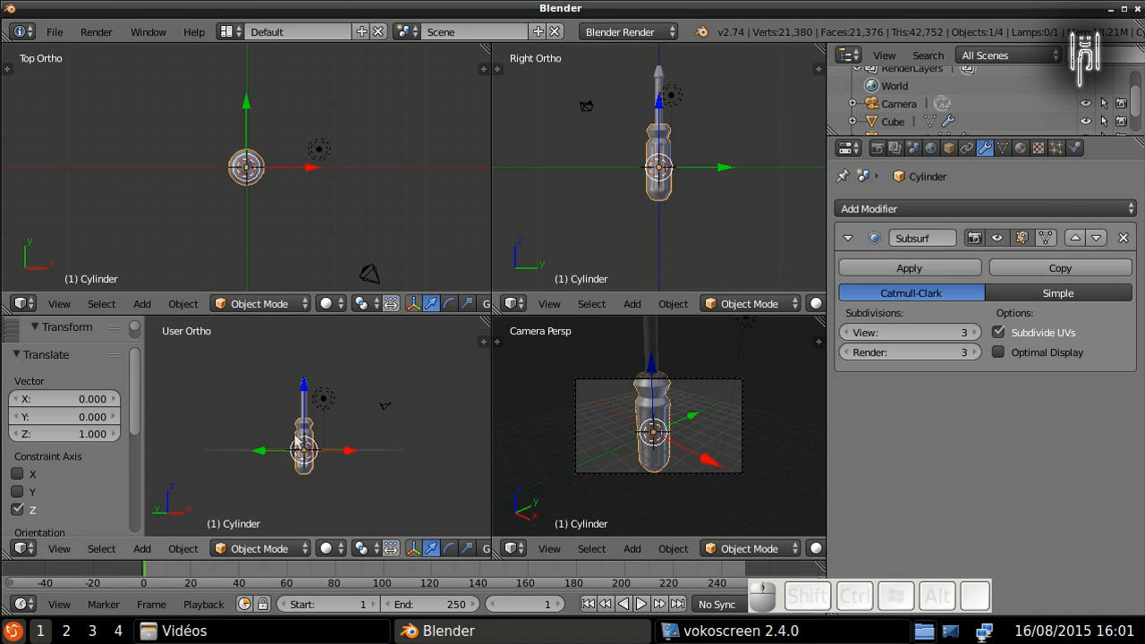
Step: Rename the handle object as manche, in lowercase letters
{"action": "left_click", "coordinate": [949, 148]}
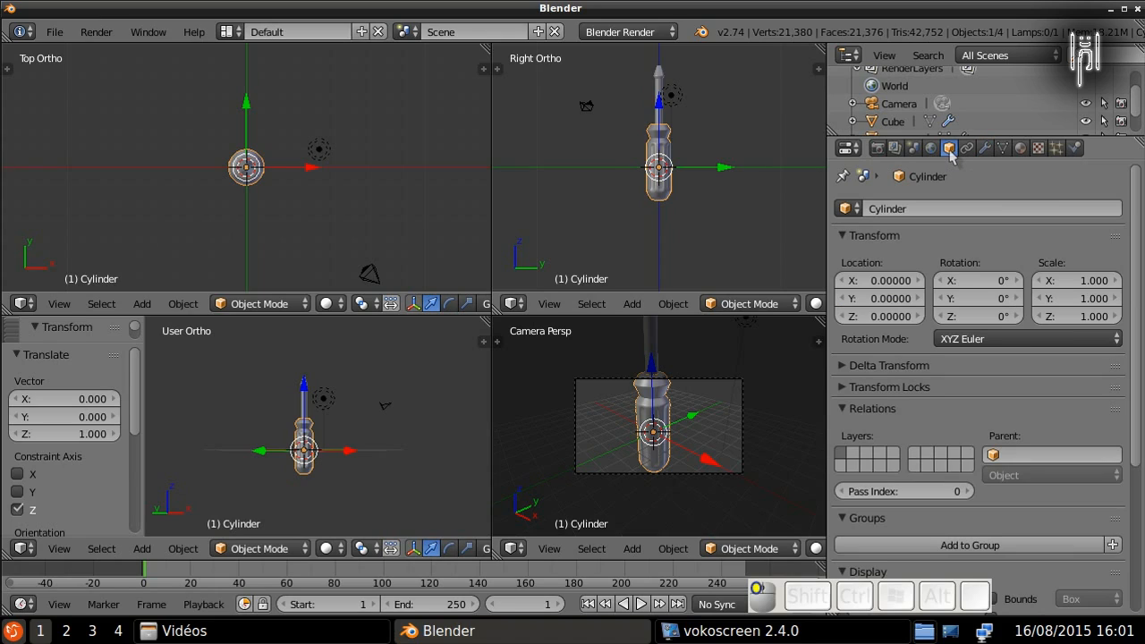
{"action": "left_click", "coordinate": [906, 209]}
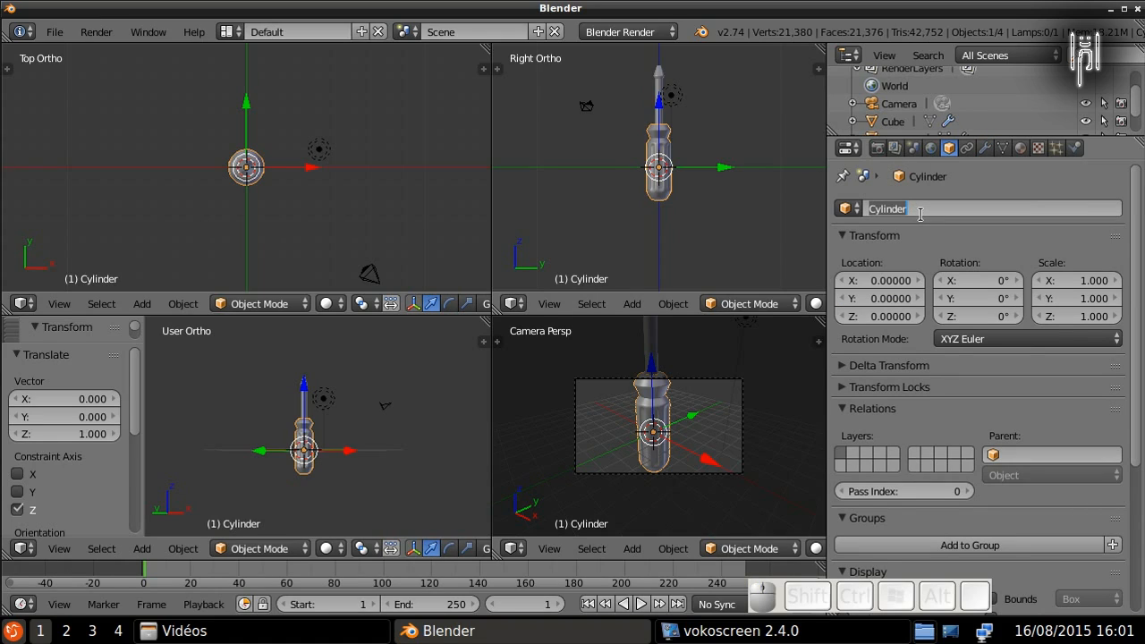
{"action": "type", "text": "MANCHE"}
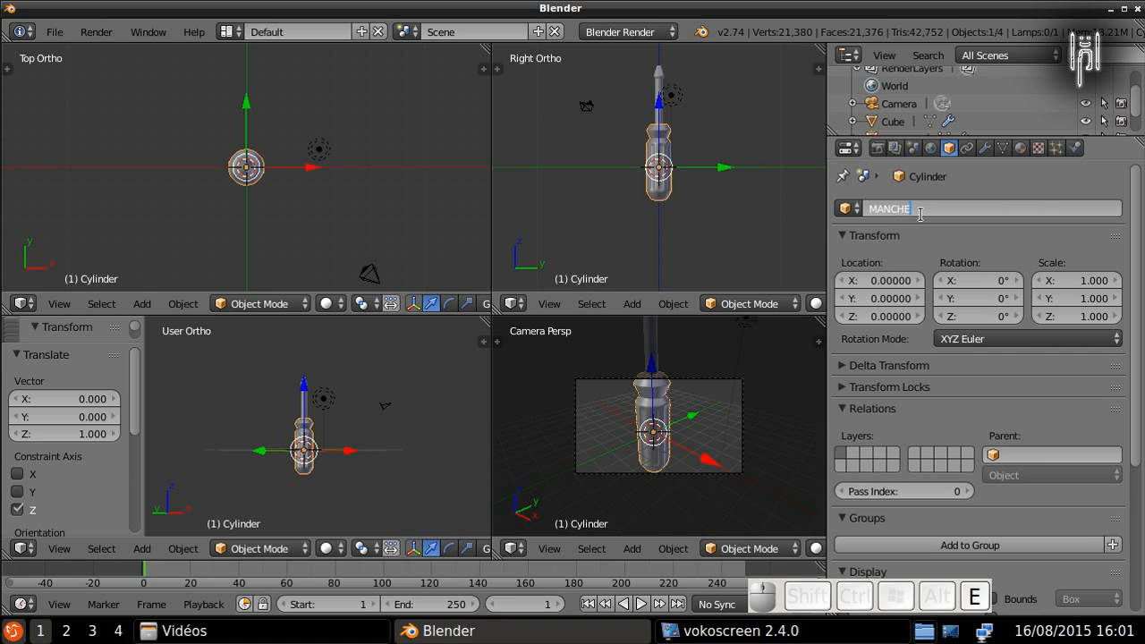
{"action": "key", "text": "BackSpace"}
{"action": "key", "text": "BackSpace"}
{"action": "key", "text": "BackSpace"}
{"action": "key", "text": "BackSpace"}
{"action": "key", "text": "BackSpace"}
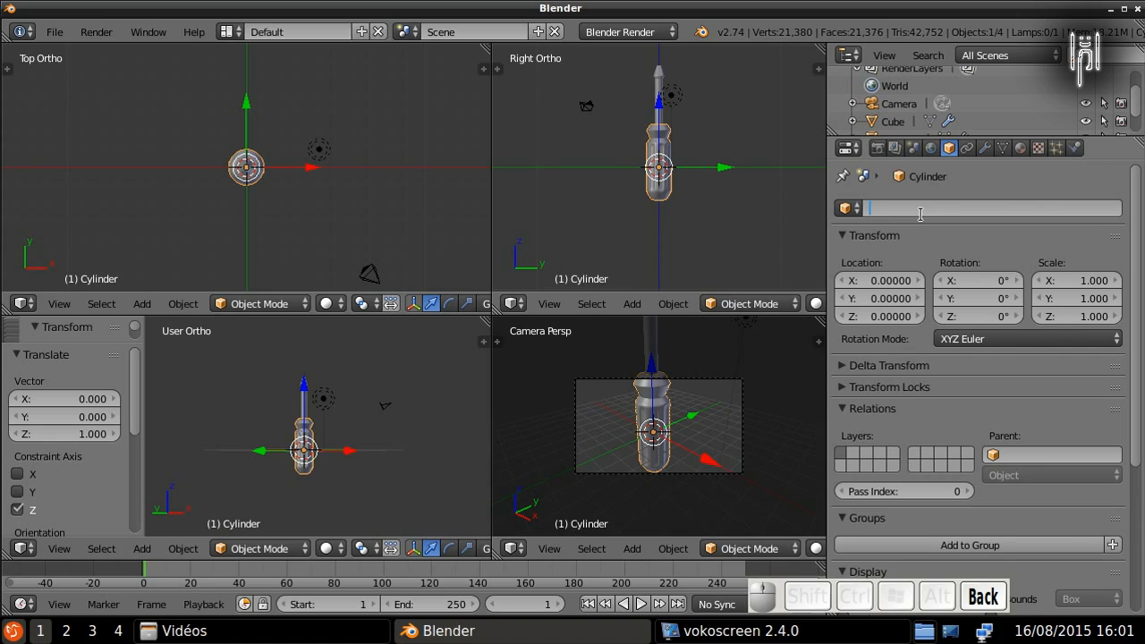
{"action": "key", "text": "Caps_Lock"}
{"action": "type", "text": "manche"}
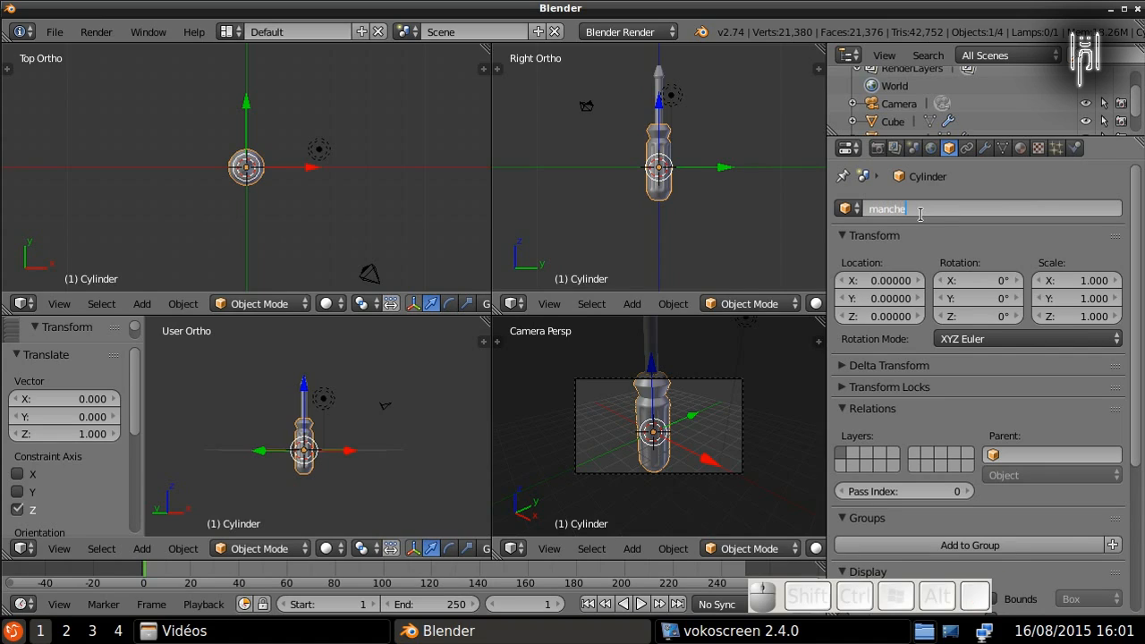
{"action": "key", "text": "Return"}
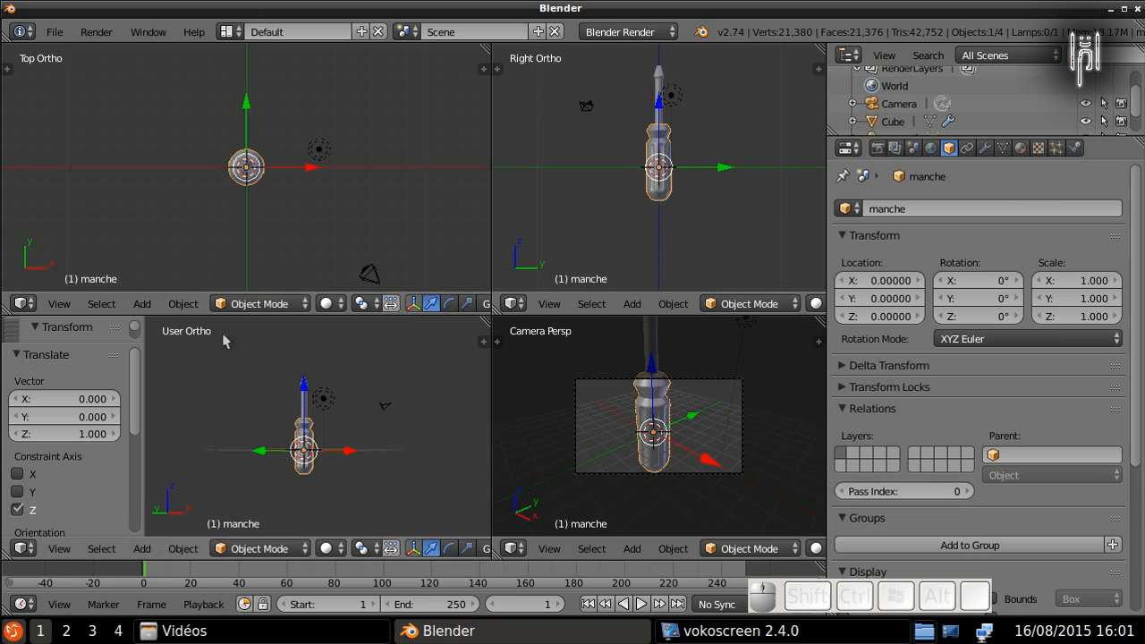
Step: Select the metal shaft and rename the object as panne
{"action": "right_click", "coordinate": [308, 409]}
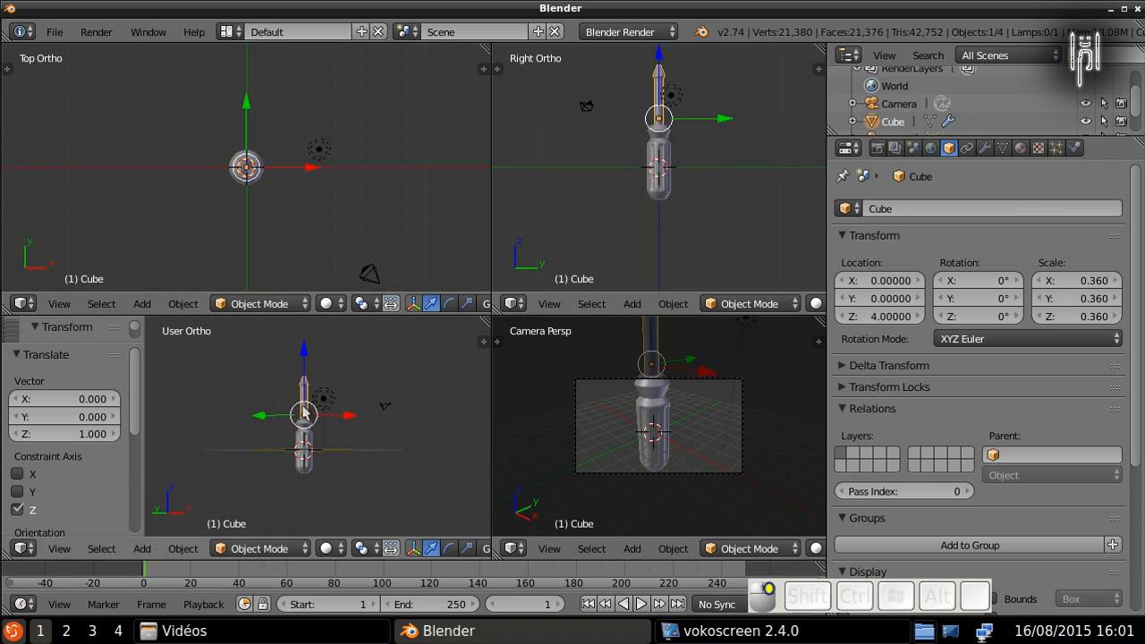
{"action": "left_click", "coordinate": [899, 208]}
{"action": "type", "text": "panne"}
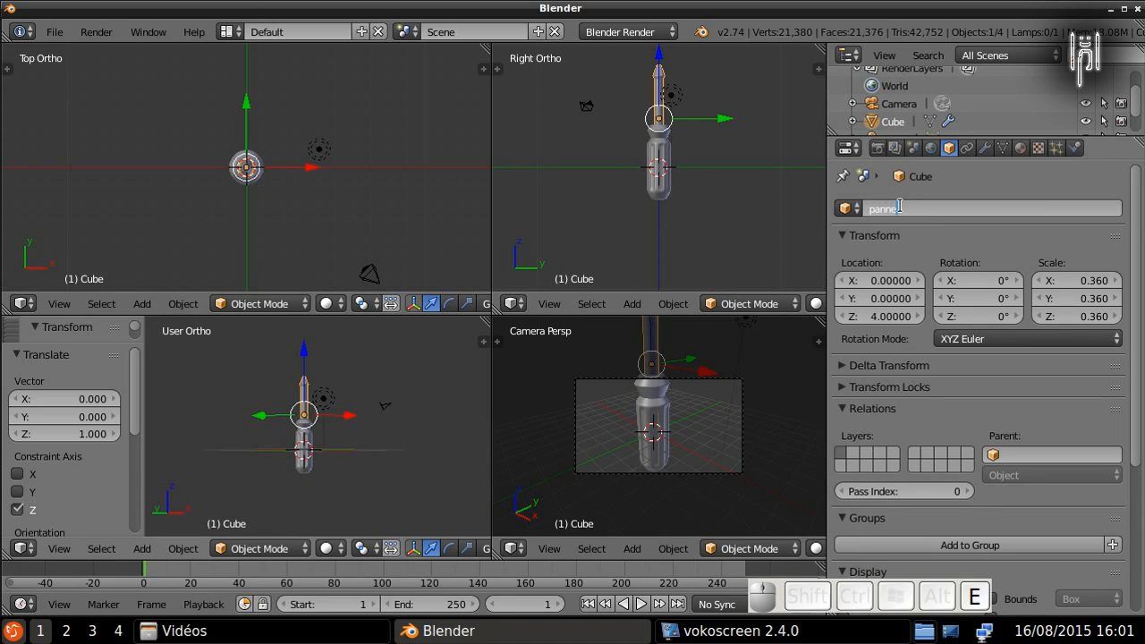
{"action": "key", "text": "Return"}
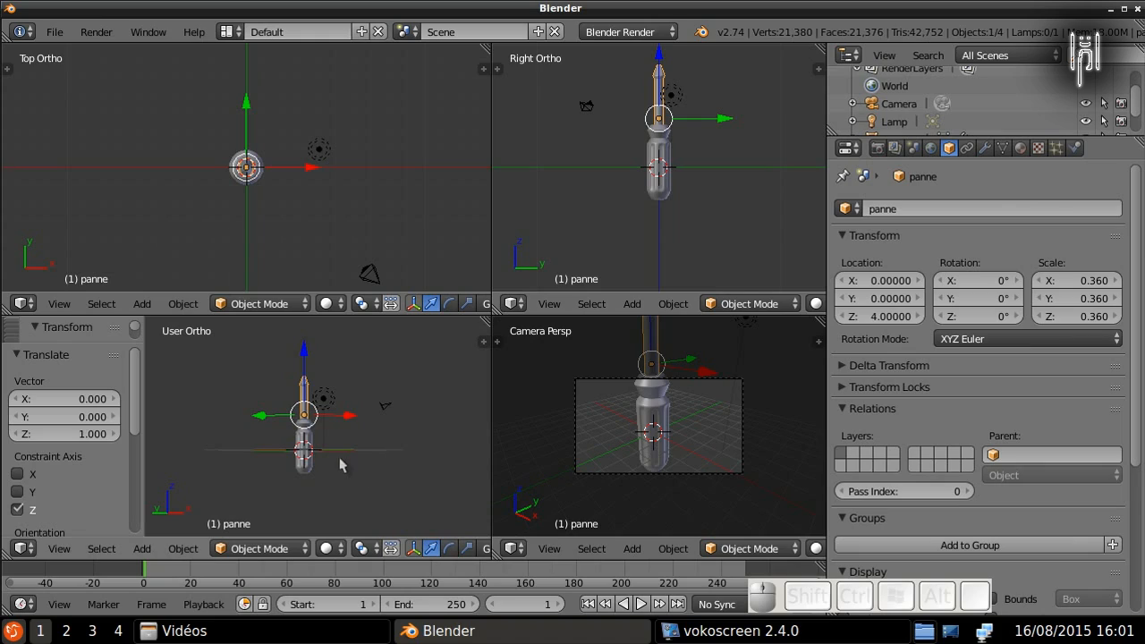
Step: Select the handle and give it a new material named manche
{"action": "right_click", "coordinate": [310, 467]}
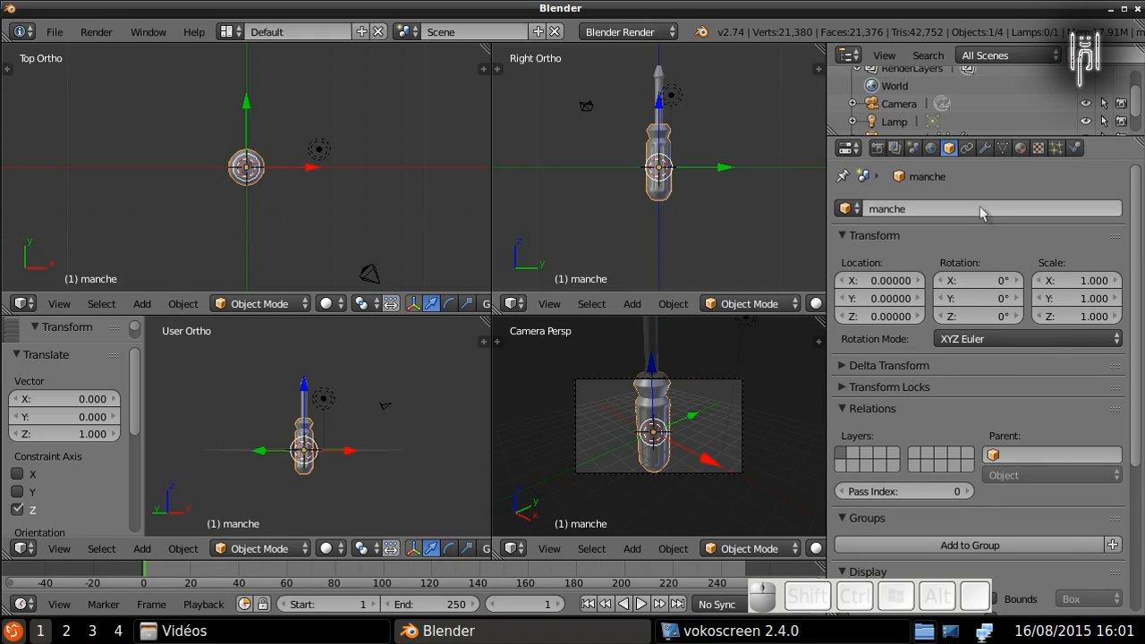
{"action": "left_click", "coordinate": [1020, 150]}
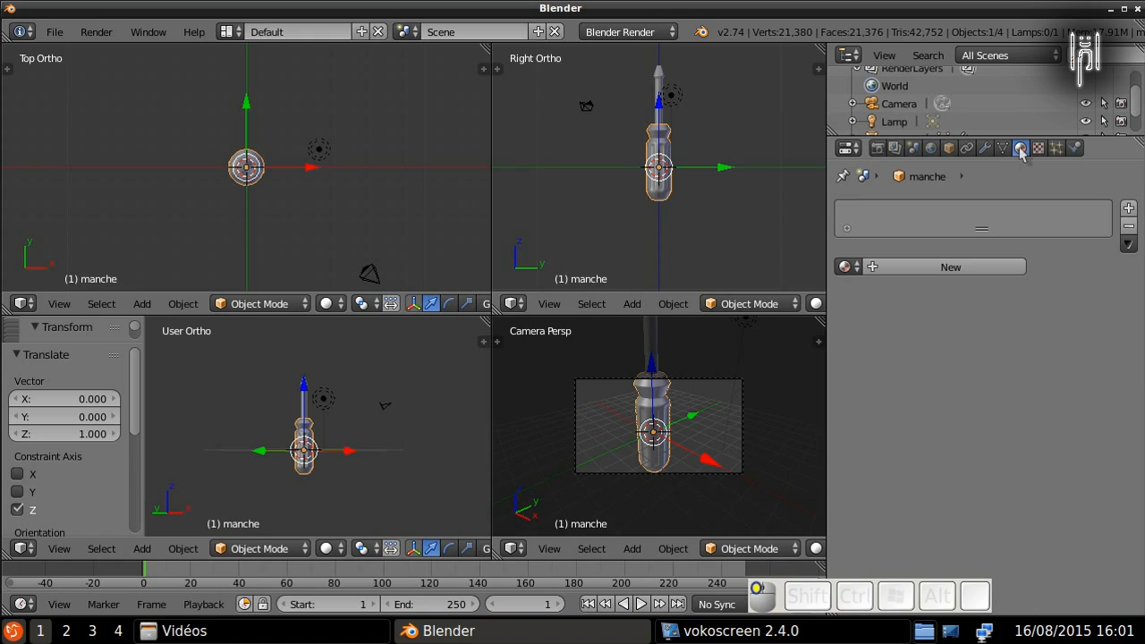
{"action": "left_click", "coordinate": [944, 269]}
{"action": "left_click", "coordinate": [941, 268]}
{"action": "double_click", "coordinate": [915, 267]}
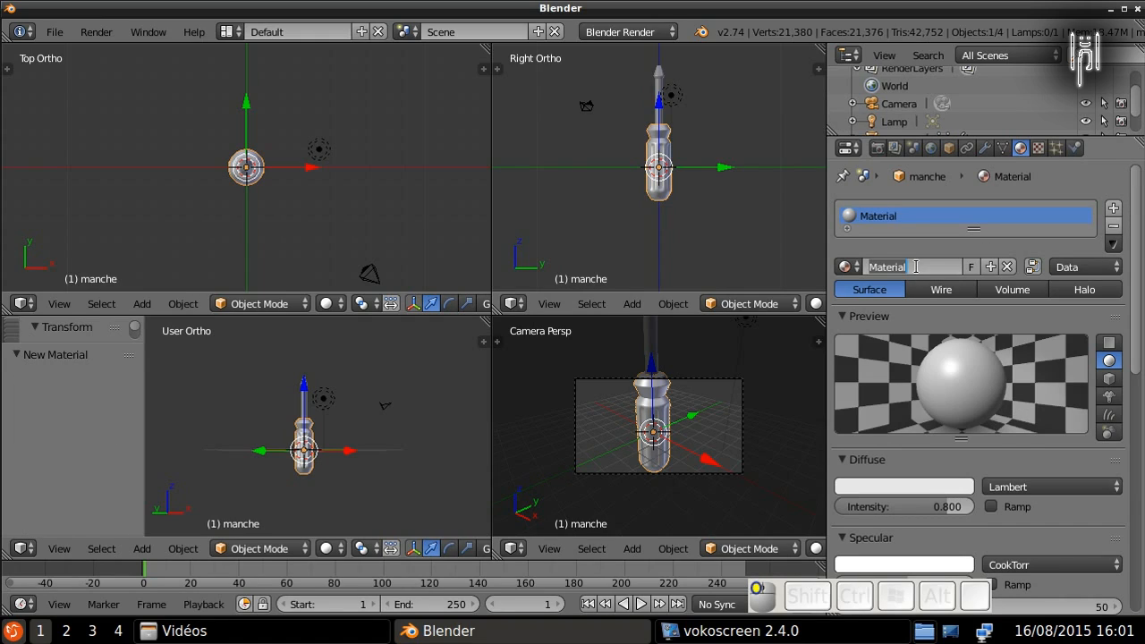
{"action": "type", "text": "manche"}
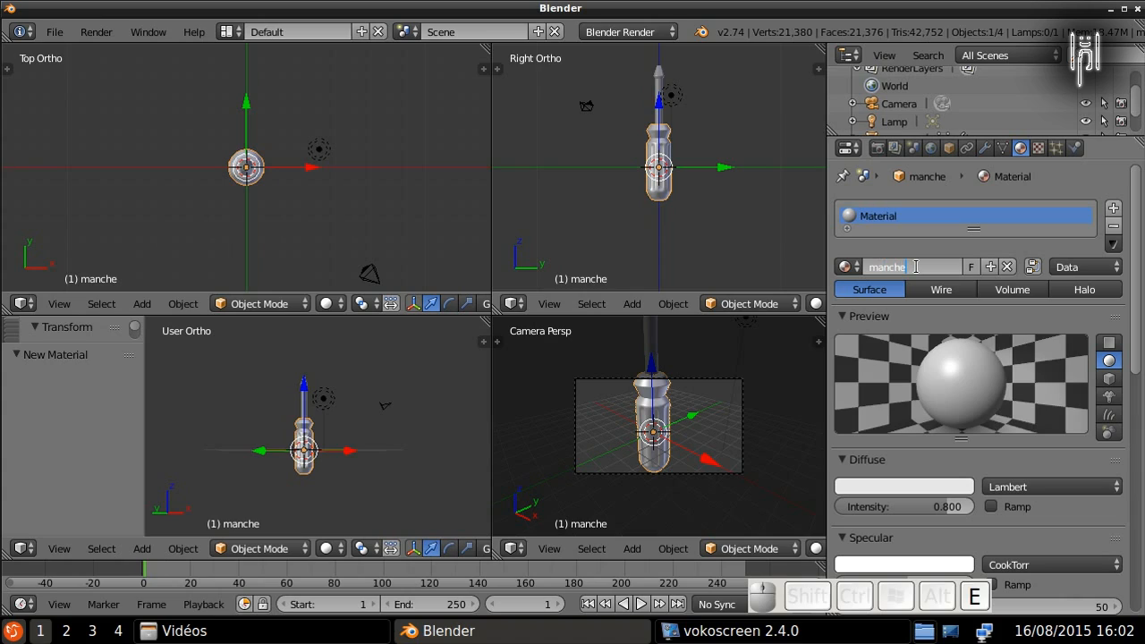
{"action": "key", "text": "Return"}
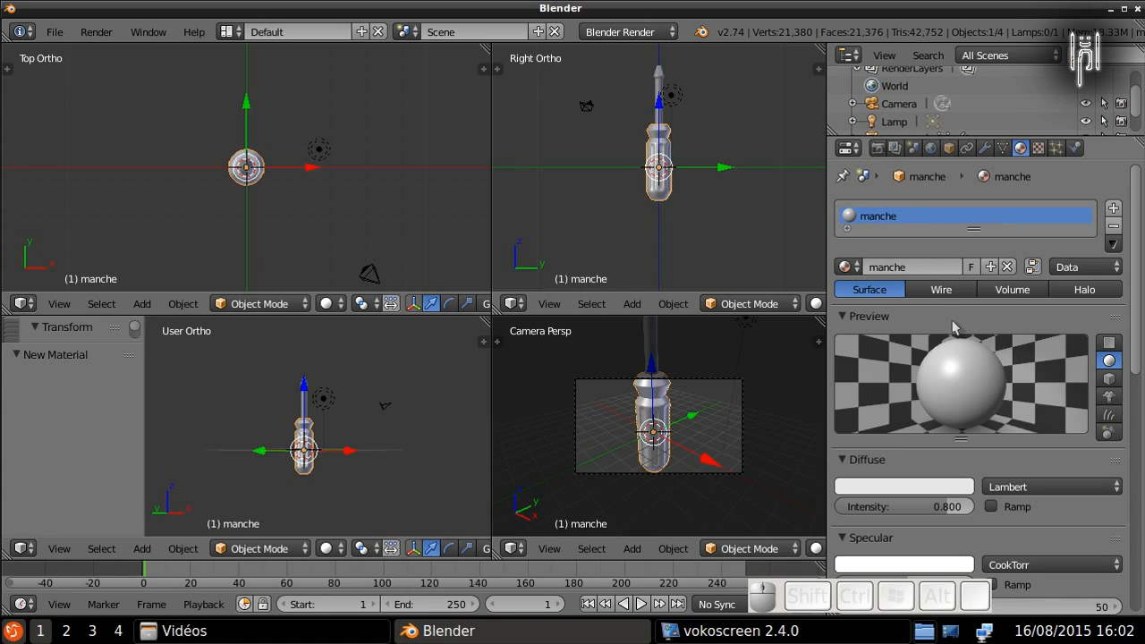
Step: Set the handle material's diffuse colour to red, with RGB values 0.8, 0 and 0
{"action": "scroll", "coordinate": [966, 322], "scroll_direction": "down", "scroll_amount": 2}
{"action": "scroll", "coordinate": [966, 322], "scroll_direction": "down", "scroll_amount": 1}
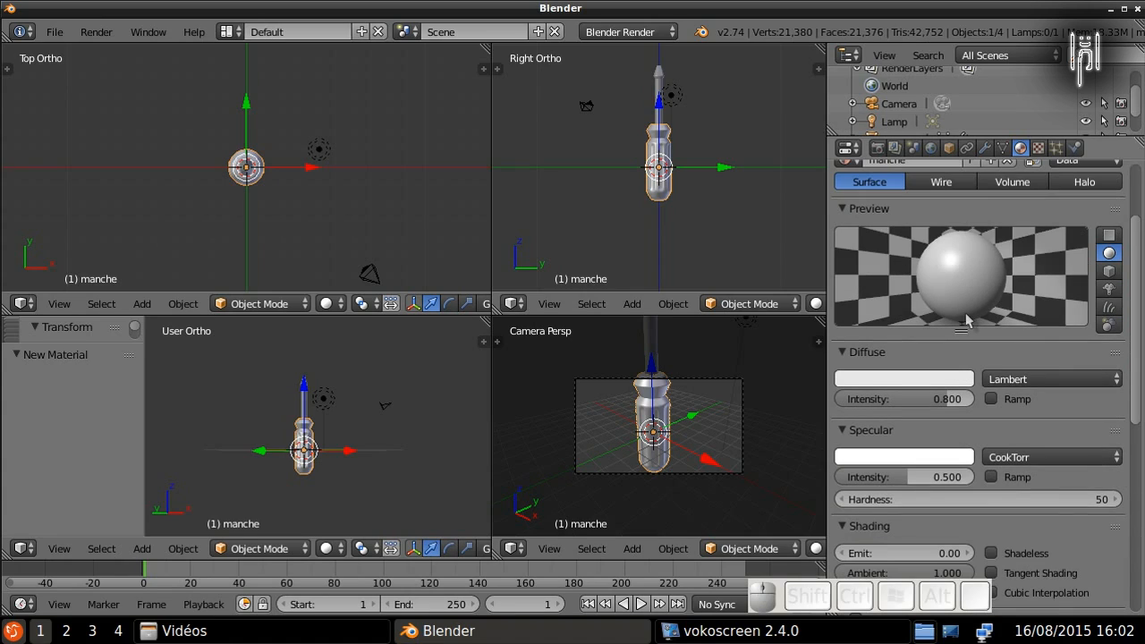
{"action": "left_click", "coordinate": [922, 387]}
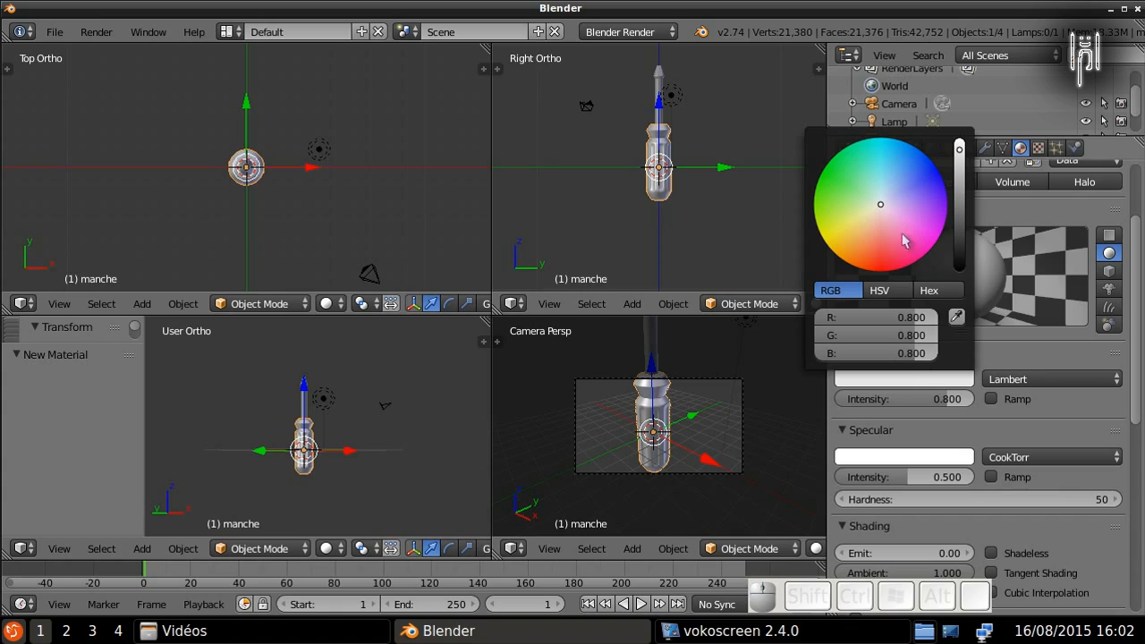
{"action": "left_click_drag", "start_coordinate": [882, 205], "coordinate": [889, 271]}
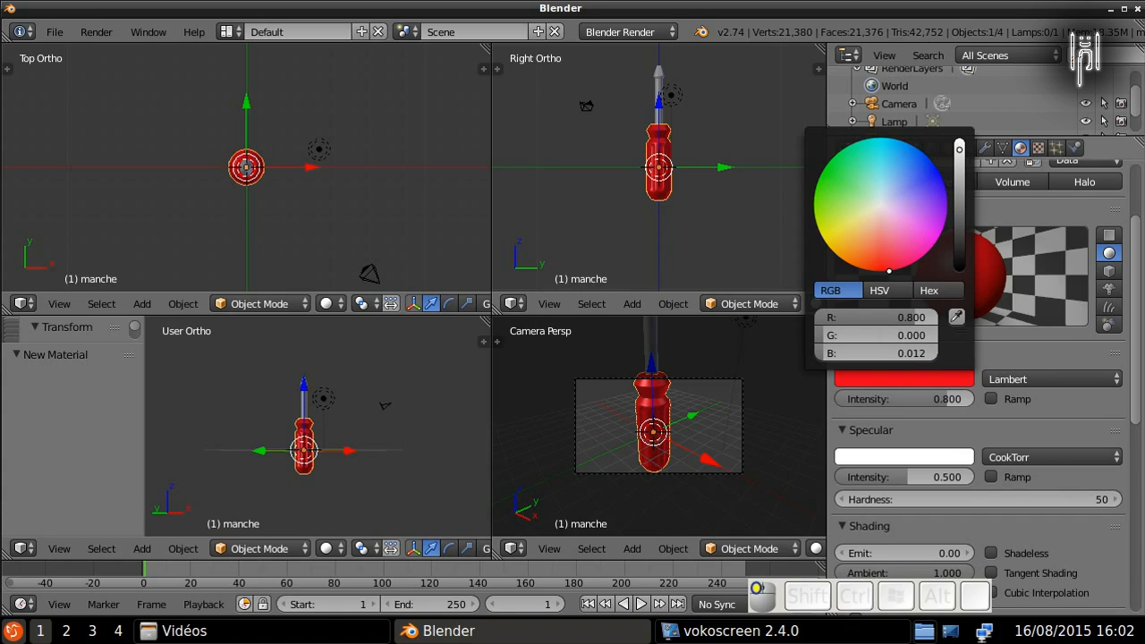
{"action": "left_click_drag", "start_coordinate": [836, 350], "coordinate": [822, 354]}
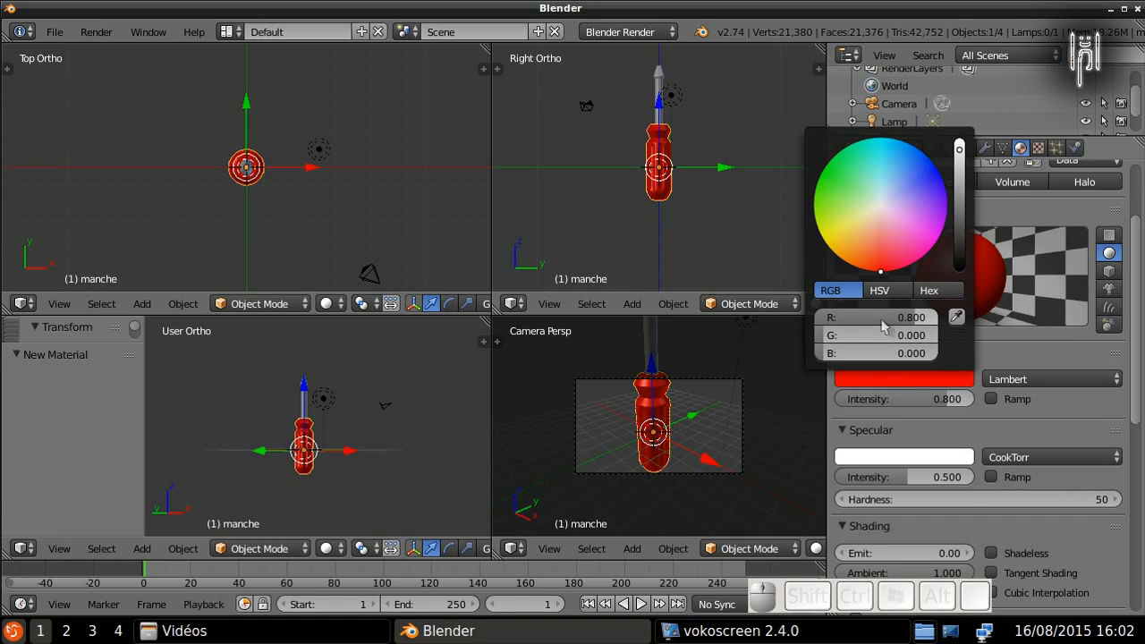
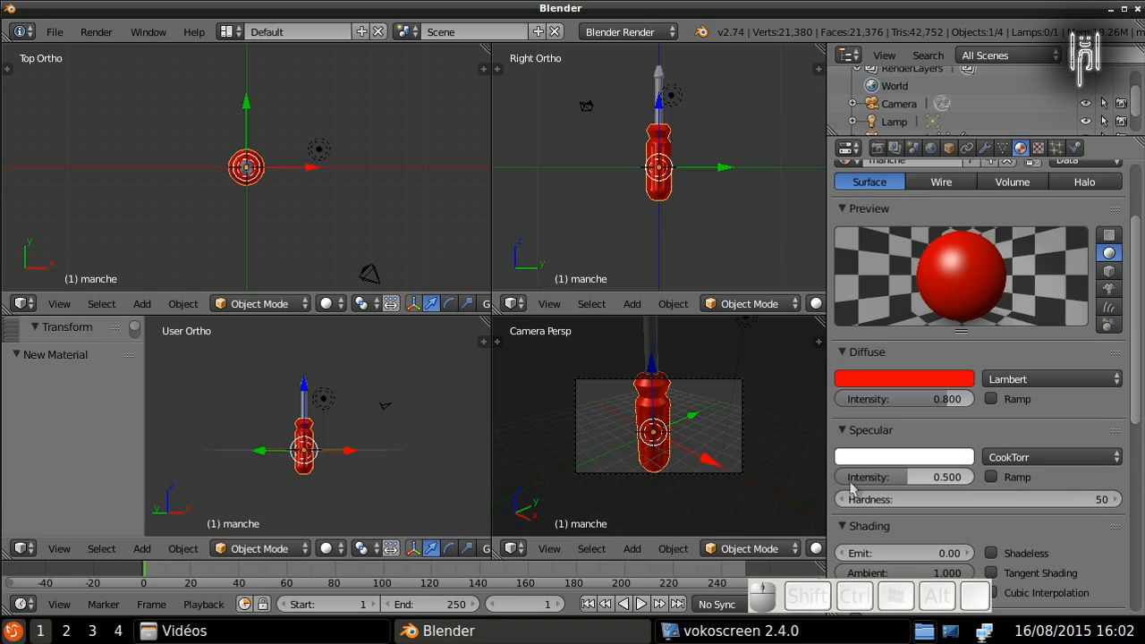
Step: Try an Emit value of 0.1 on the handle material, inspect the handle up close, and undo the change
{"action": "scroll", "coordinate": [852, 487], "scroll_direction": "down", "scroll_amount": 3}
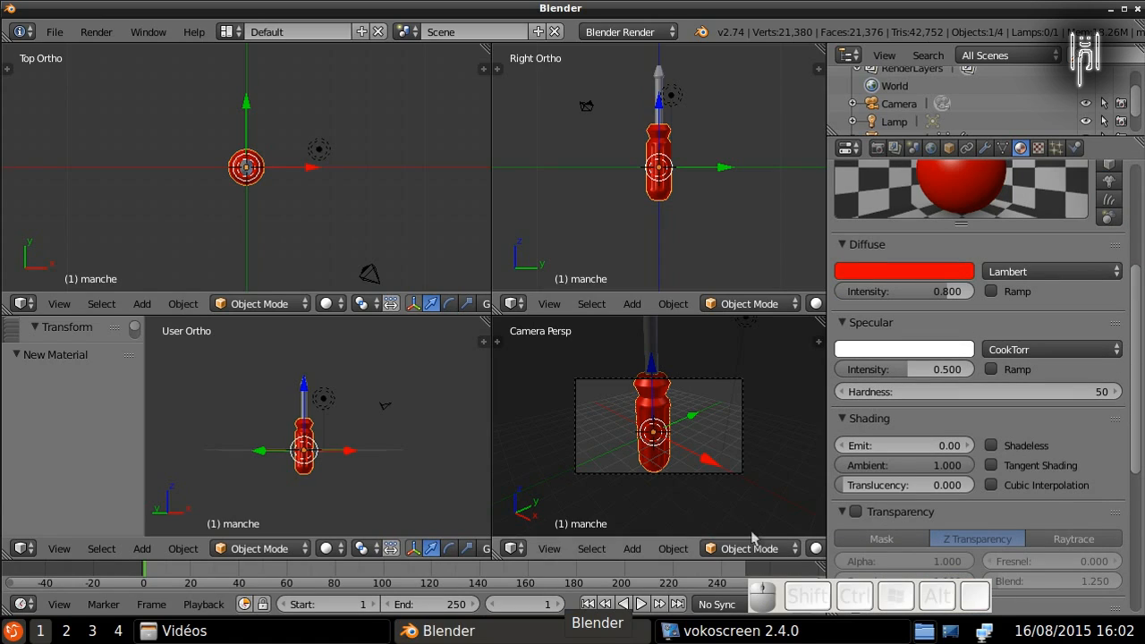
{"action": "left_click", "coordinate": [930, 445]}
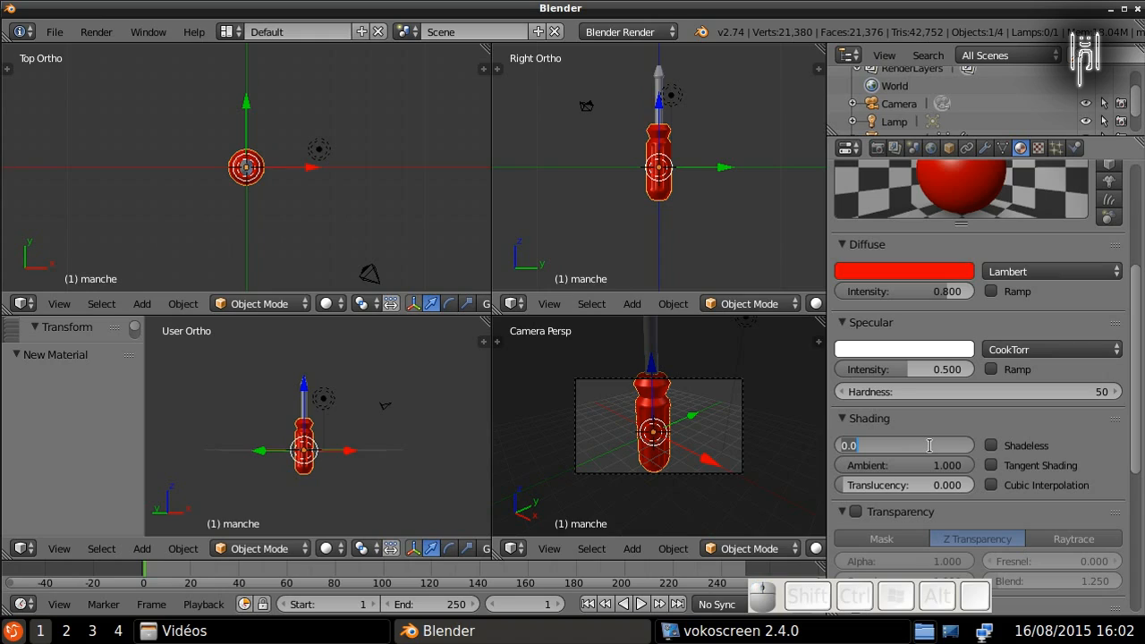
{"action": "key", "text": "BackSpace"}
{"action": "type", "text": ".1"}
{"action": "key", "text": "Return"}
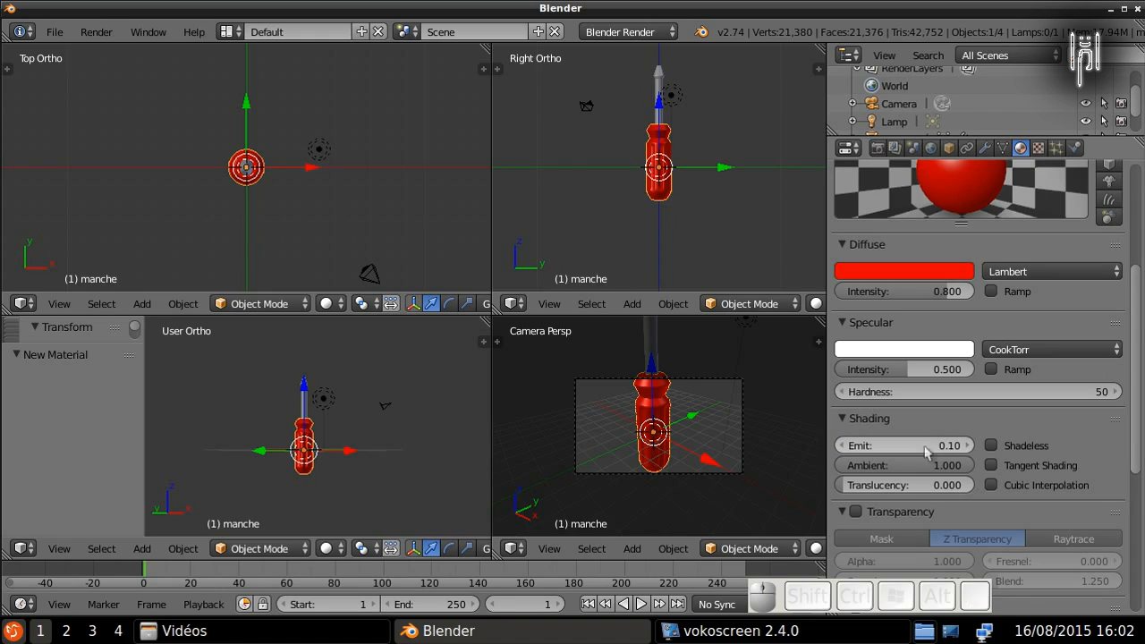
{"action": "scroll", "coordinate": [223, 460], "scroll_direction": "up", "scroll_amount": 8}
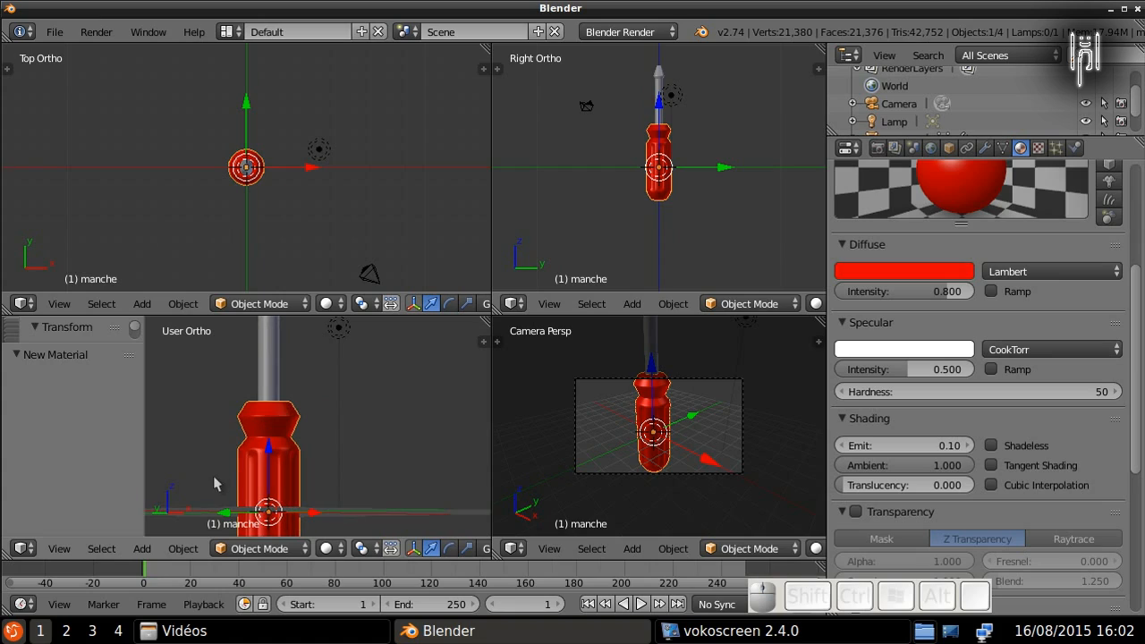
{"action": "scroll", "coordinate": [249, 428], "scroll_direction": "up", "scroll_amount": 6}
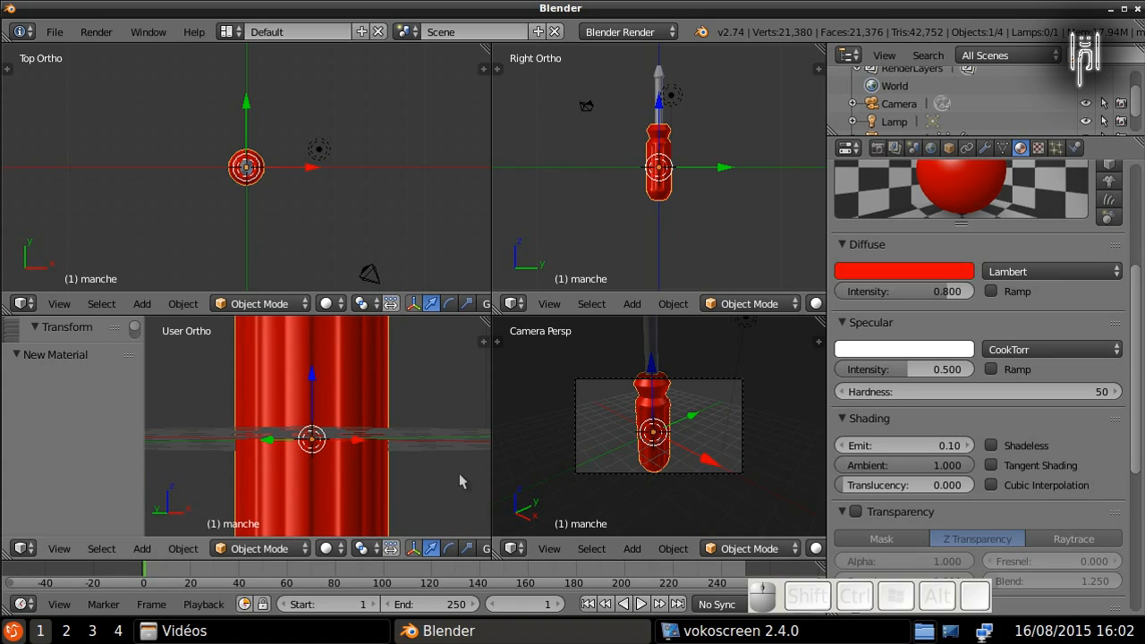
{"action": "key", "text": "ctrl+z"}
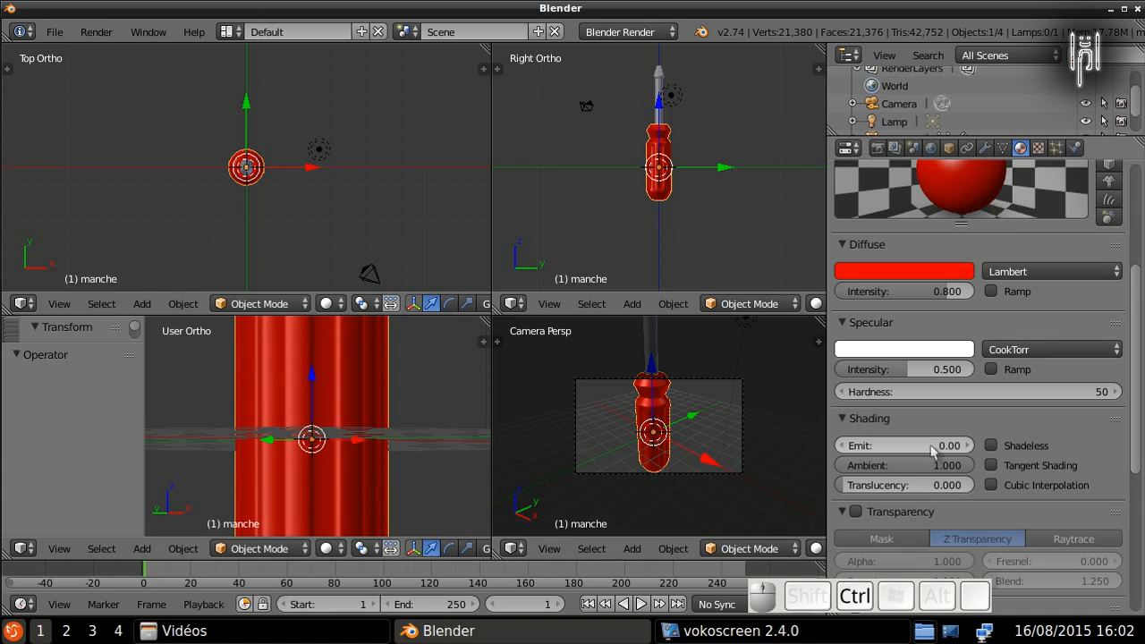
Step: Set the handle material's Emit shading value to 0.1
{"action": "left_click", "coordinate": [934, 446]}
{"action": "type", "text": "0.1"}
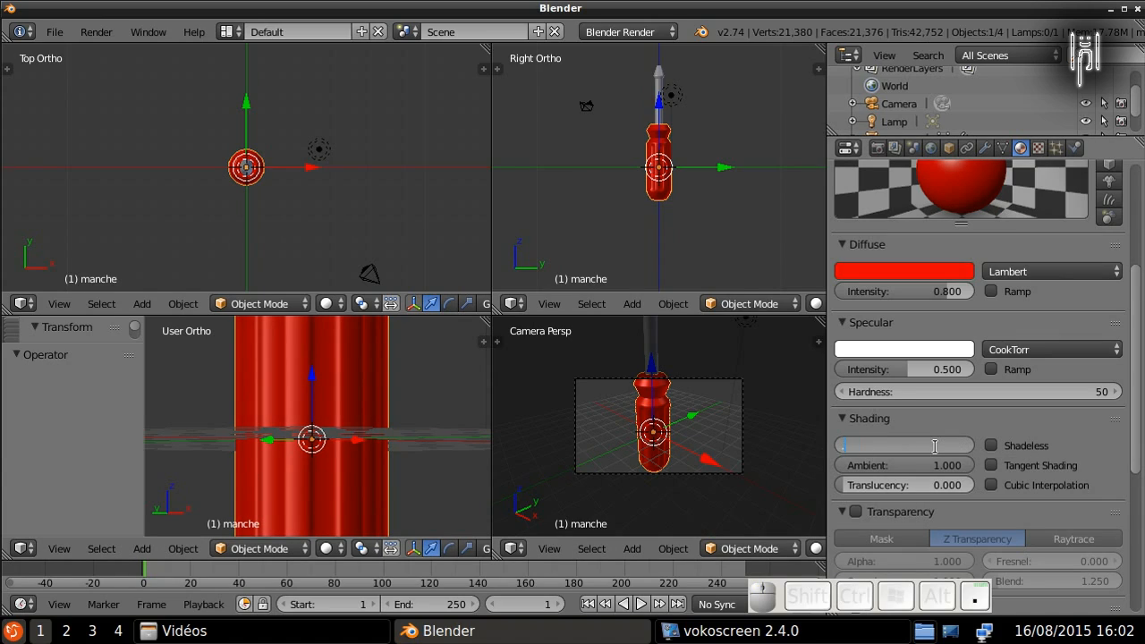
{"action": "key", "text": "Return"}
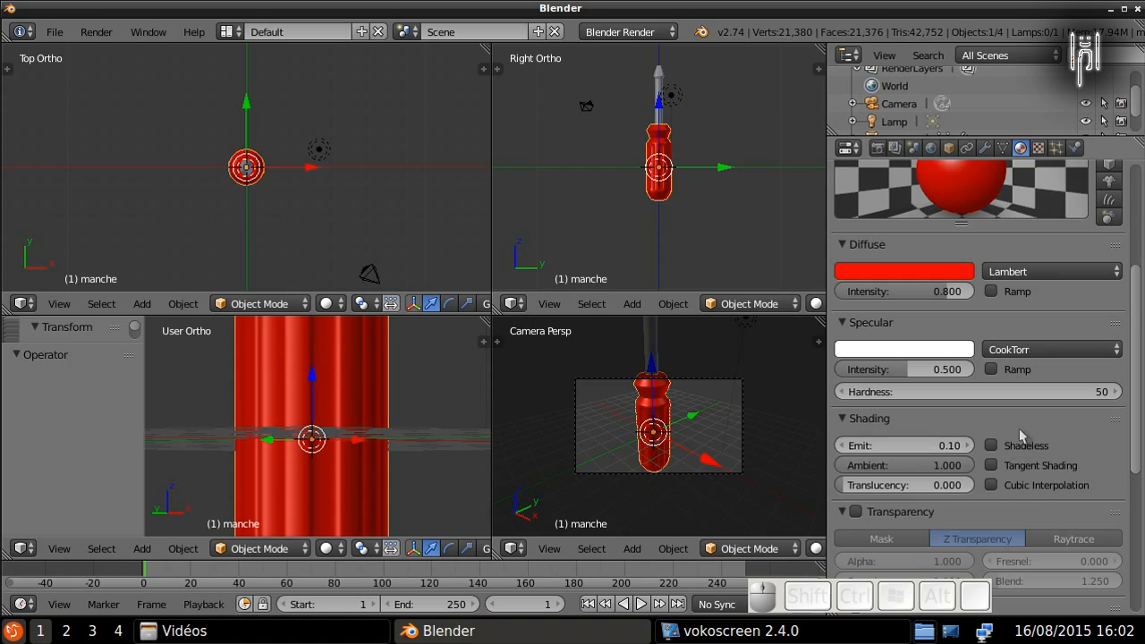
Step: Enable Mirror on the handle material and set its reflectivity to 0.03
{"action": "scroll", "coordinate": [1061, 430], "scroll_direction": "down", "scroll_amount": 5}
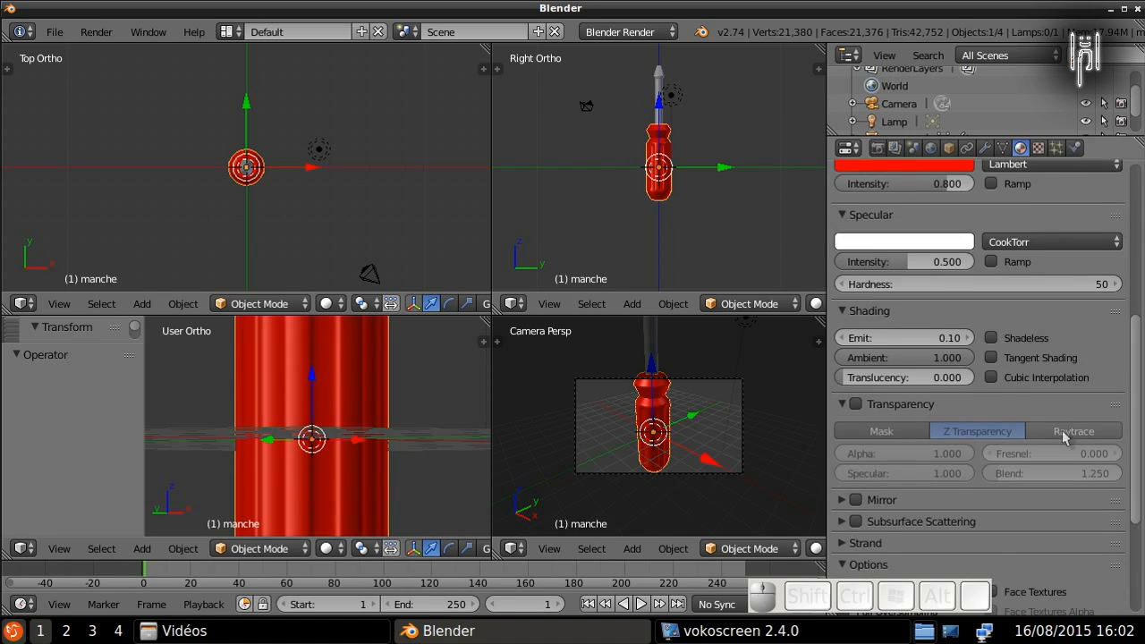
{"action": "left_click", "coordinate": [856, 464]}
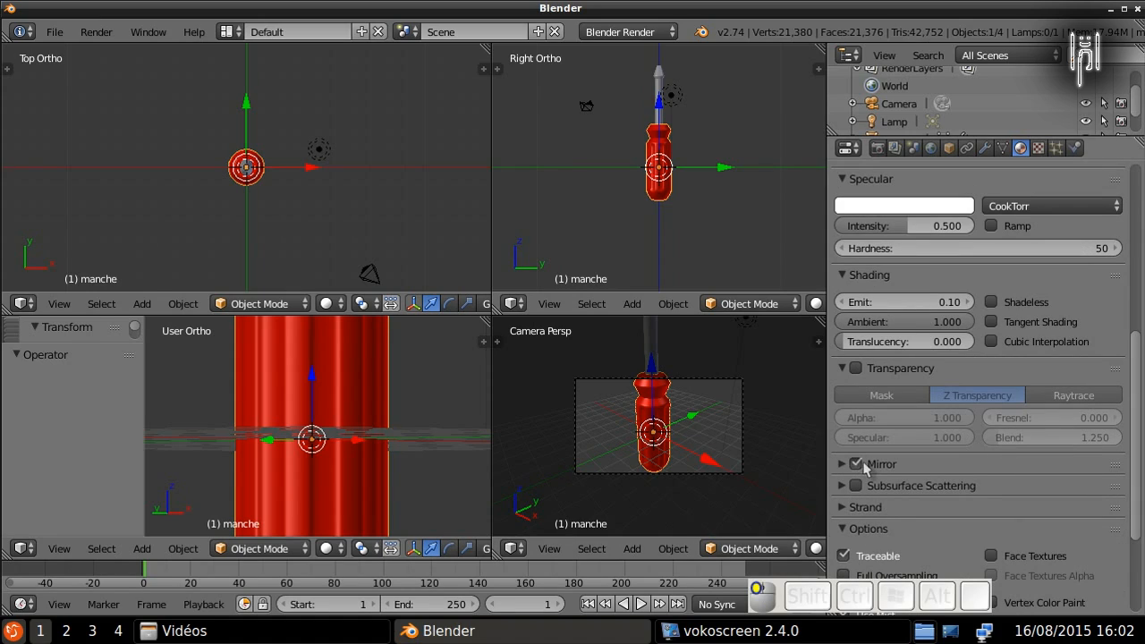
{"action": "left_click", "coordinate": [841, 465]}
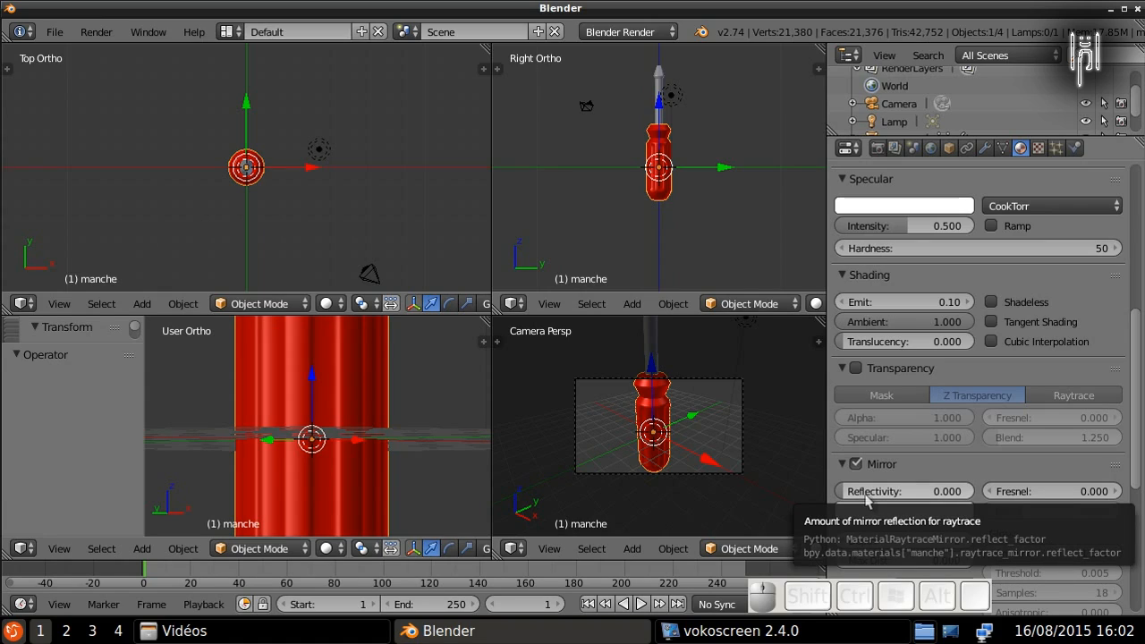
{"action": "left_click", "coordinate": [864, 493]}
{"action": "type", "text": "0.03"}
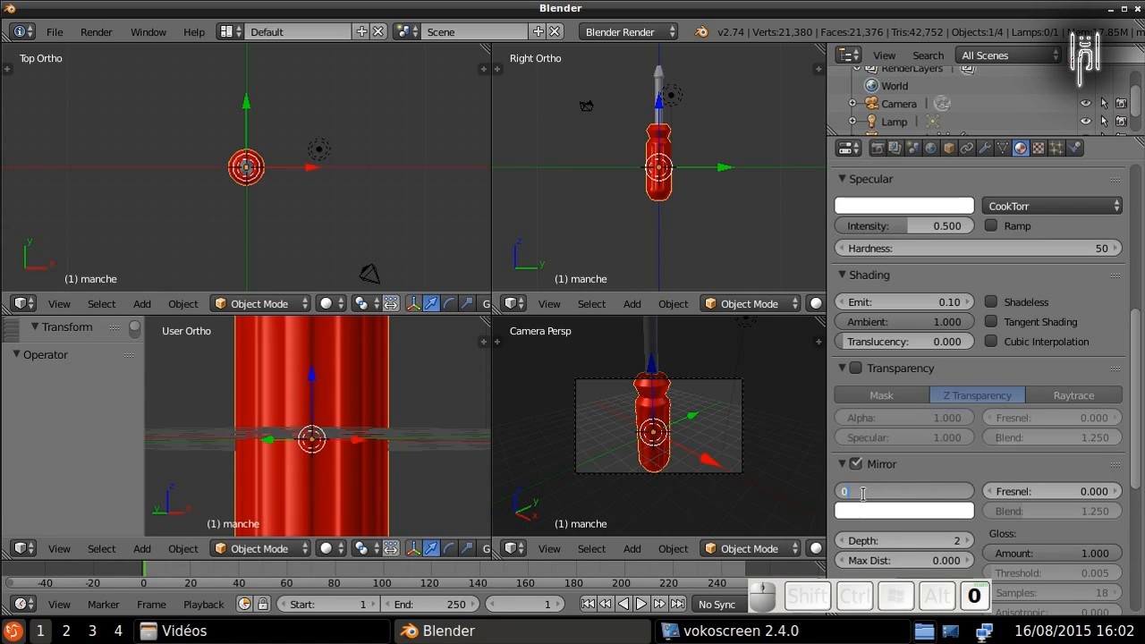
{"action": "key", "text": "Return"}
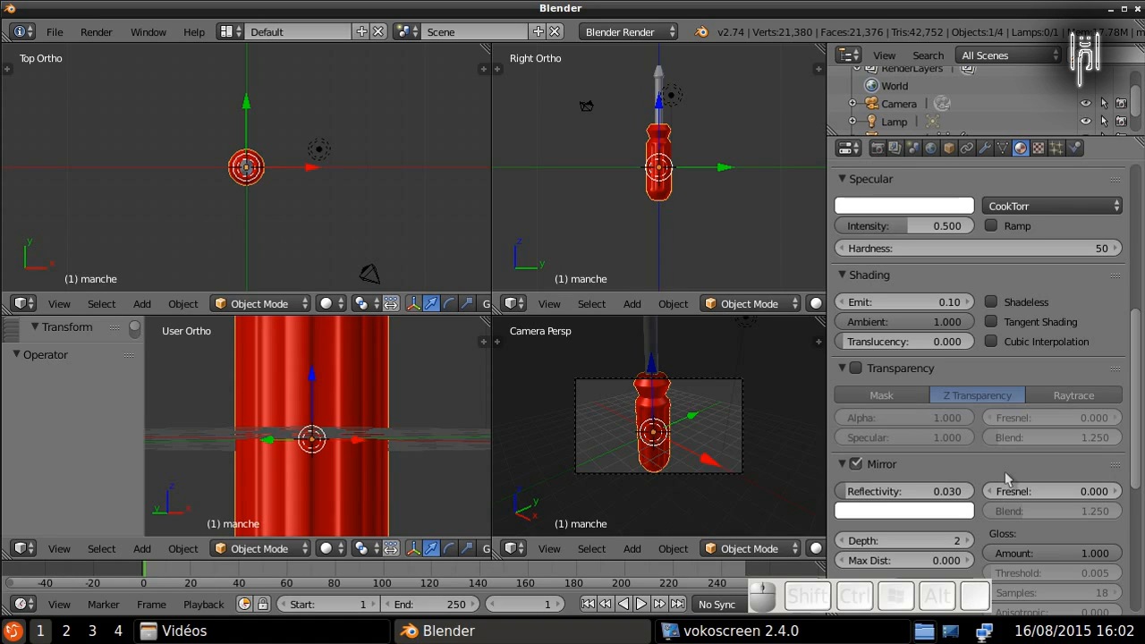
Step: Change the scene lamp's type to Area
{"action": "scroll", "coordinate": [1006, 478], "scroll_direction": "up", "scroll_amount": 5}
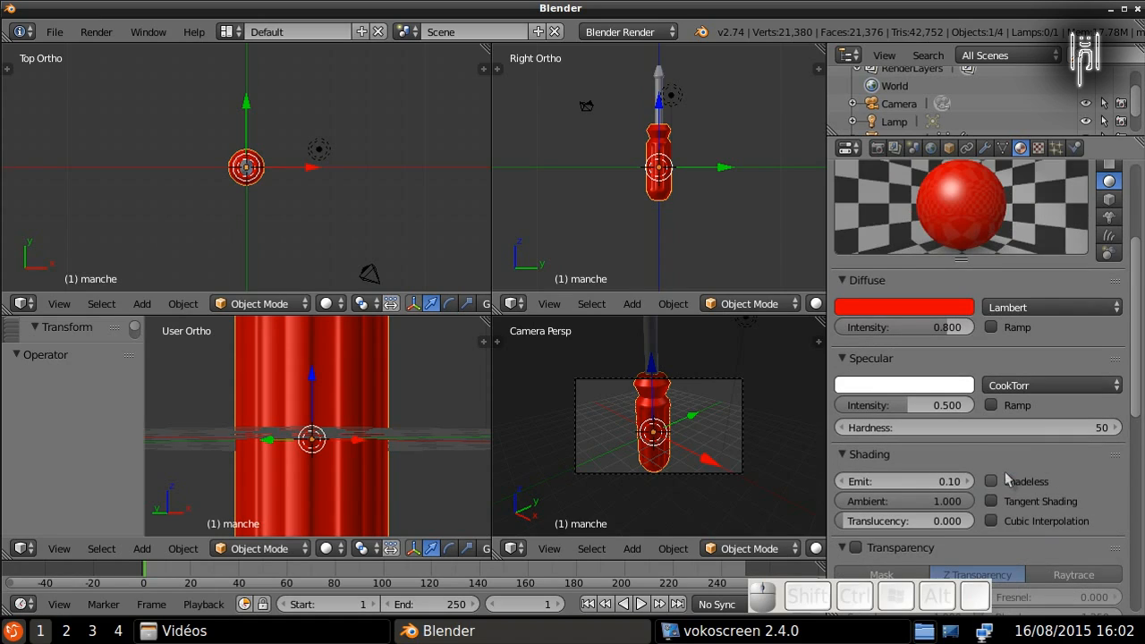
{"action": "right_click", "coordinate": [326, 154]}
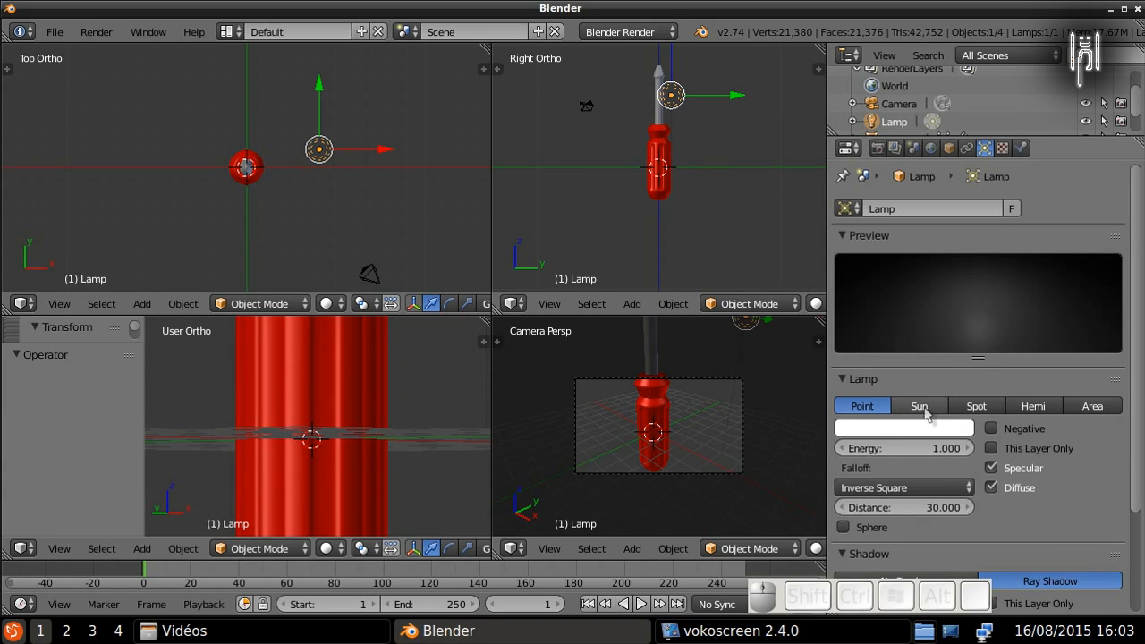
{"action": "left_click", "coordinate": [1088, 406]}
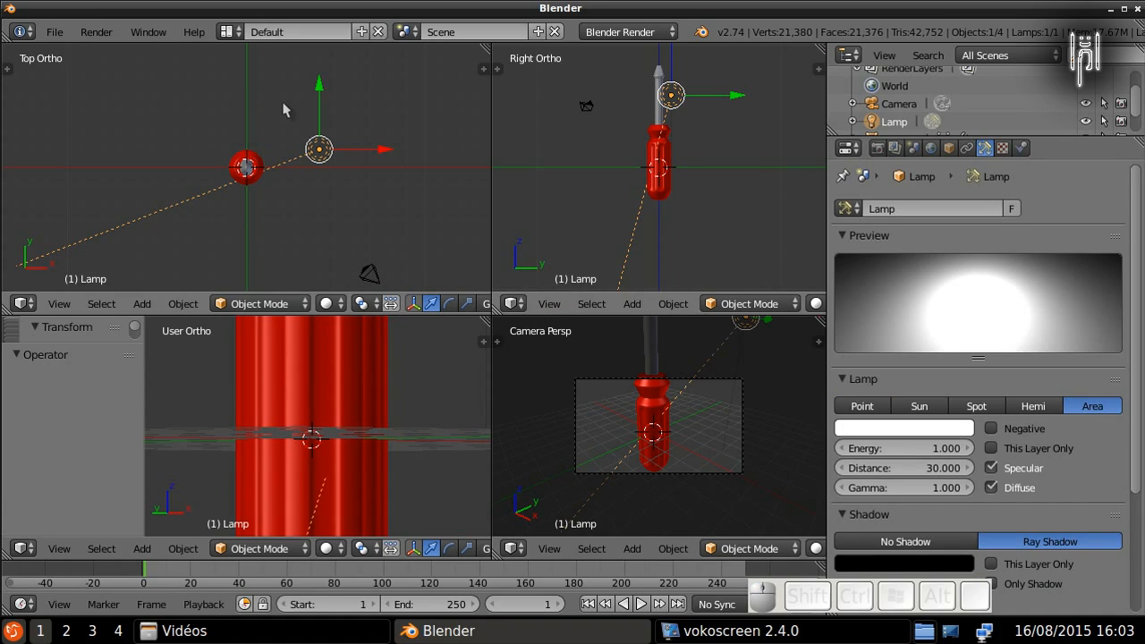
Step: Move the lamp by about X 3.73 and Y -11.8 in the top view and rotate it about 77.4° to aim at the screwdriver
{"action": "scroll", "coordinate": [286, 104], "scroll_direction": "down", "scroll_amount": 1}
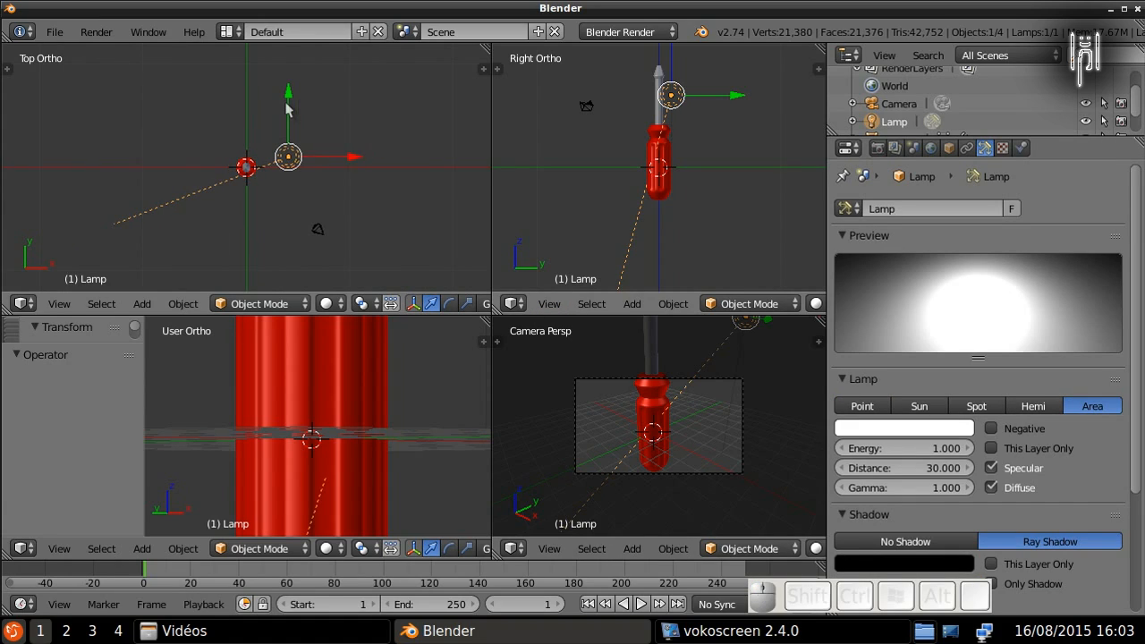
{"action": "left_click", "coordinate": [321, 236]}
{"action": "key", "text": "r"}
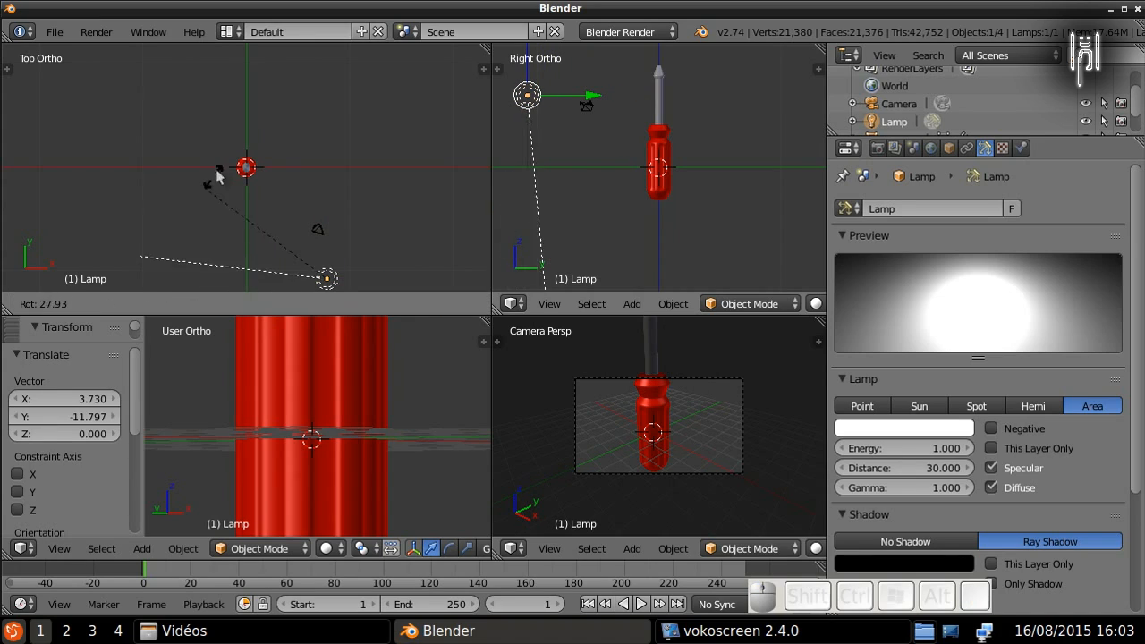
{"action": "left_click", "coordinate": [317, 119]}
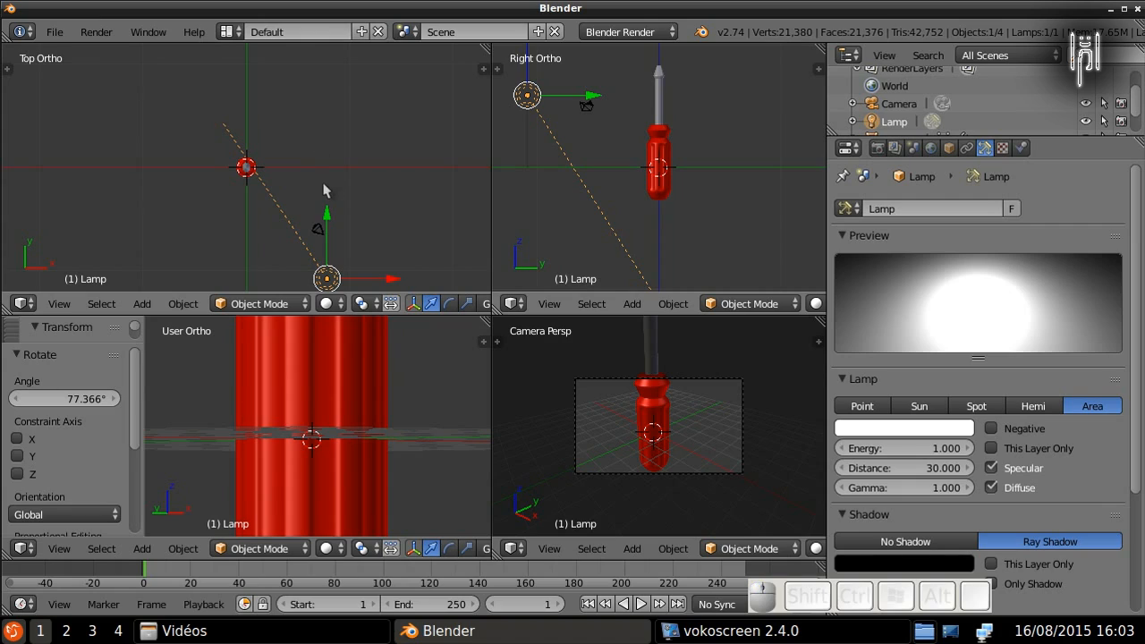
Step: Render the camera view and examine how the area light falls on the red handle
{"action": "key", "text": "F12"}
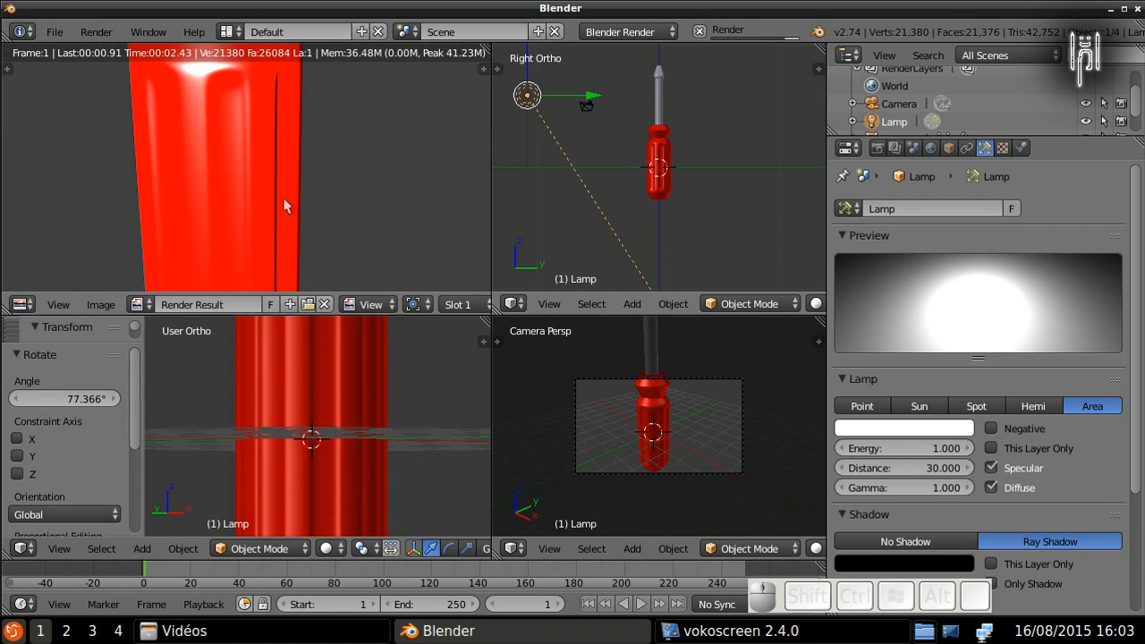
{"action": "scroll", "coordinate": [285, 206], "scroll_direction": "down", "scroll_amount": 3}
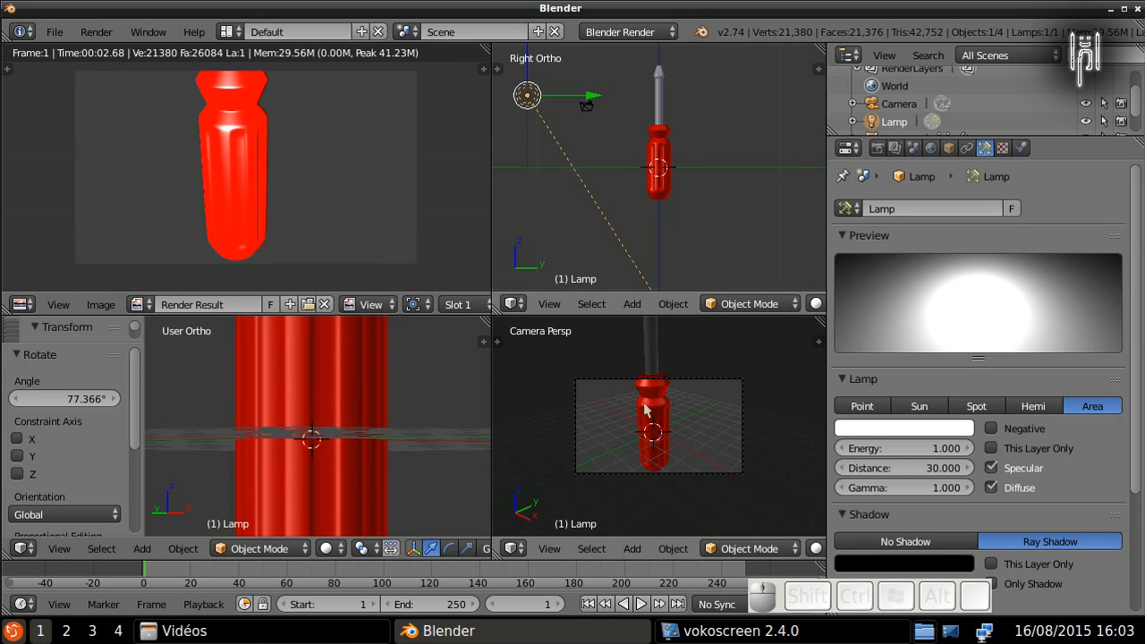
{"action": "scroll", "coordinate": [226, 185], "scroll_direction": "up", "scroll_amount": 2}
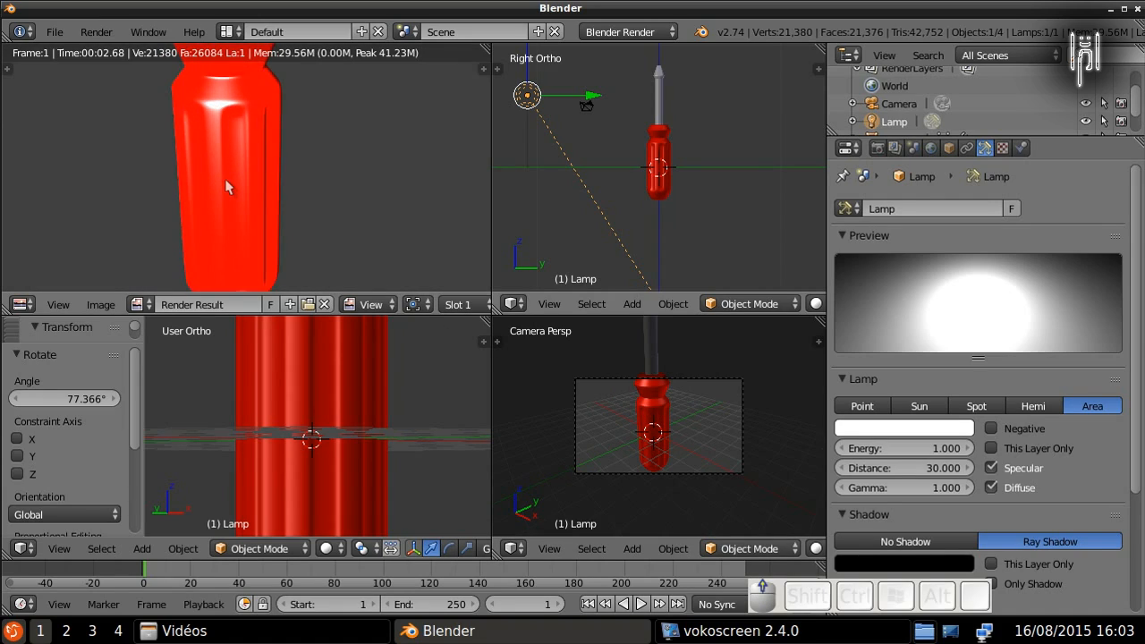
{"action": "scroll", "coordinate": [225, 185], "scroll_direction": "down", "scroll_amount": 2}
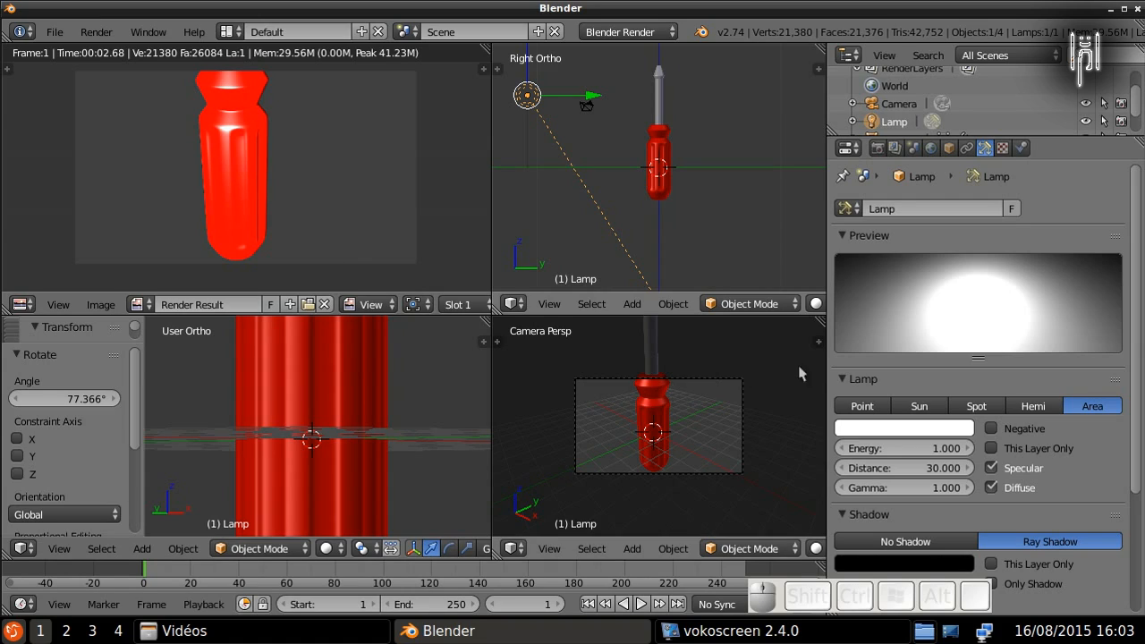
{"action": "mouse_move", "coordinate": [1135, 390]}
{"action": "left_mouse_down"}
{"action": "mouse_move", "coordinate": [1139, 450]}
{"action": "mouse_move", "coordinate": [1141, 390]}
{"action": "left_mouse_up"}
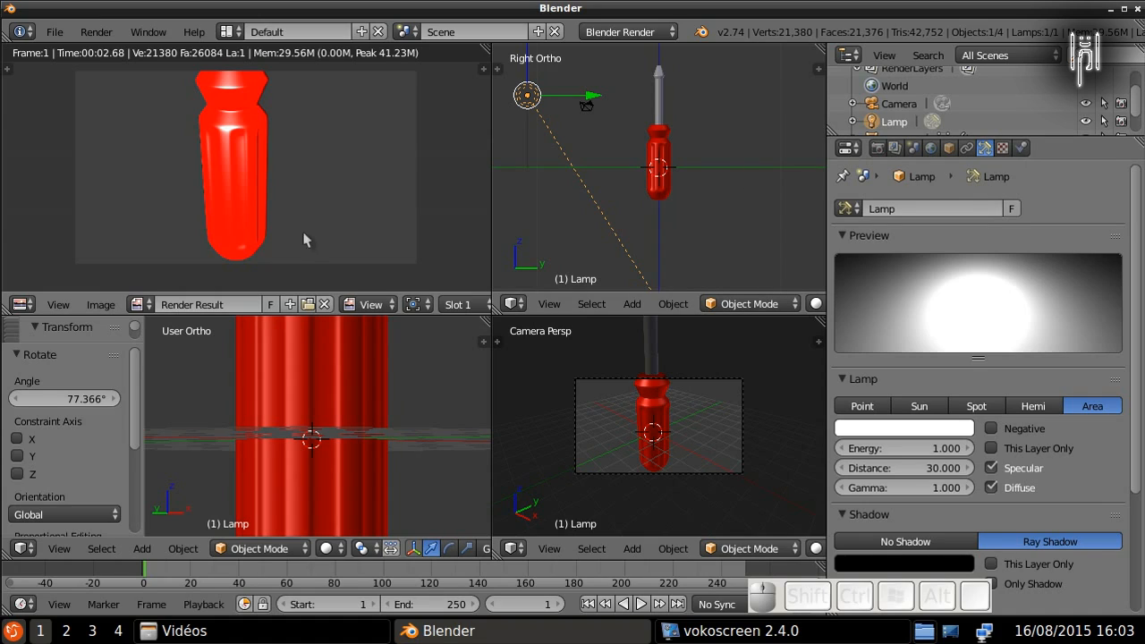
Step: Set the handle material's diffuse shader to Toon and its specular shader to WardIso, checking them in a test render
{"action": "right_click", "coordinate": [357, 416]}
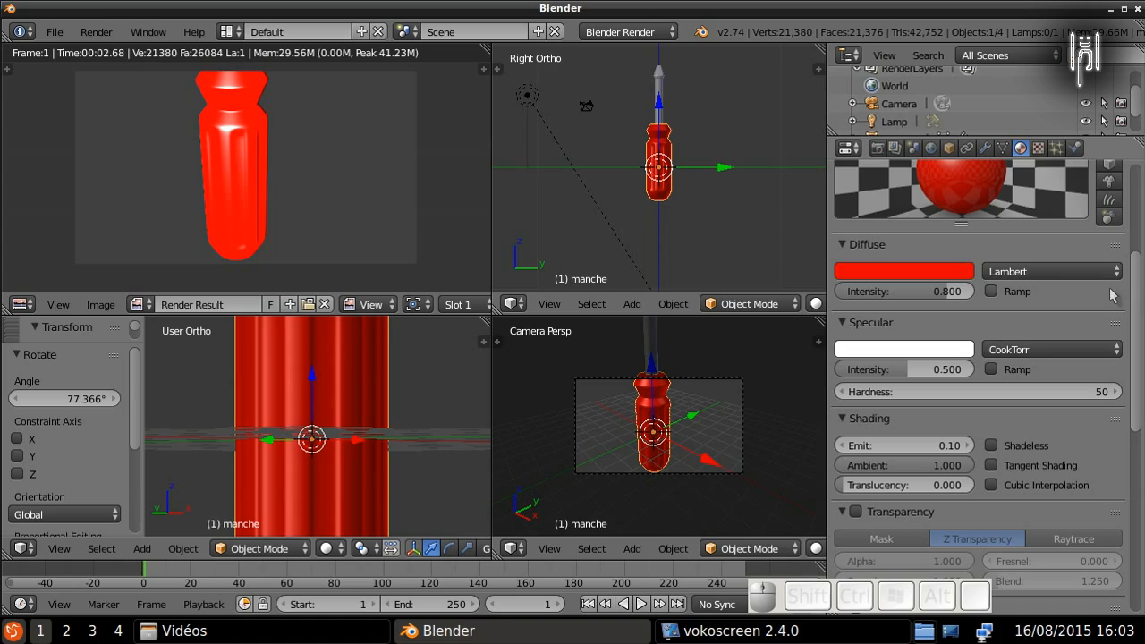
{"action": "left_click", "coordinate": [1010, 273]}
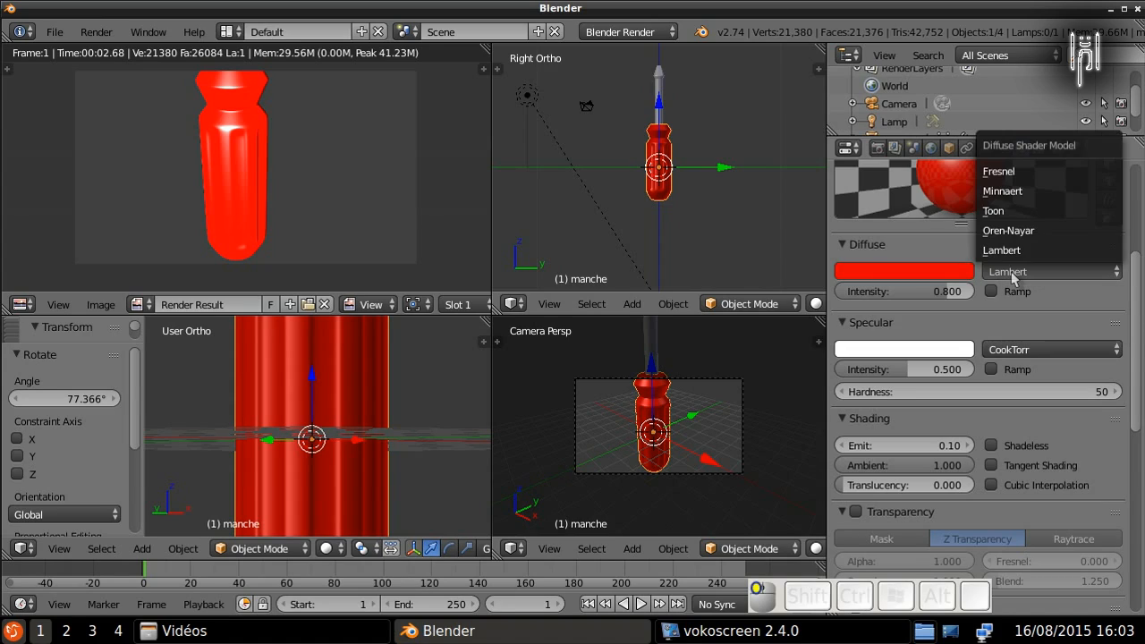
{"action": "left_click", "coordinate": [1011, 210]}
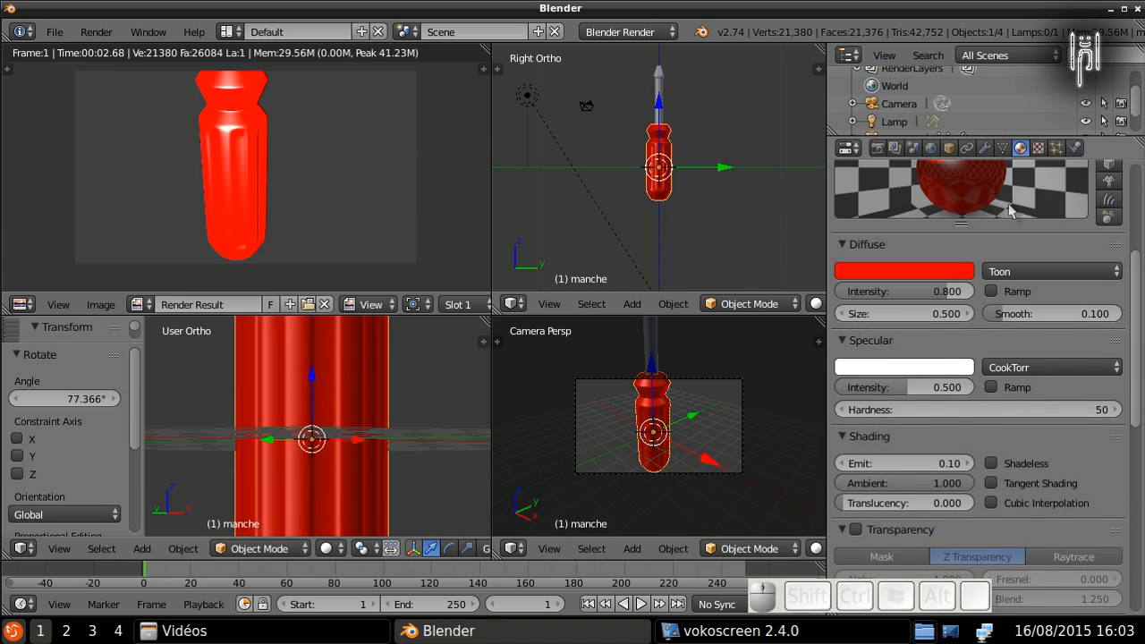
{"action": "left_click", "coordinate": [1039, 375]}
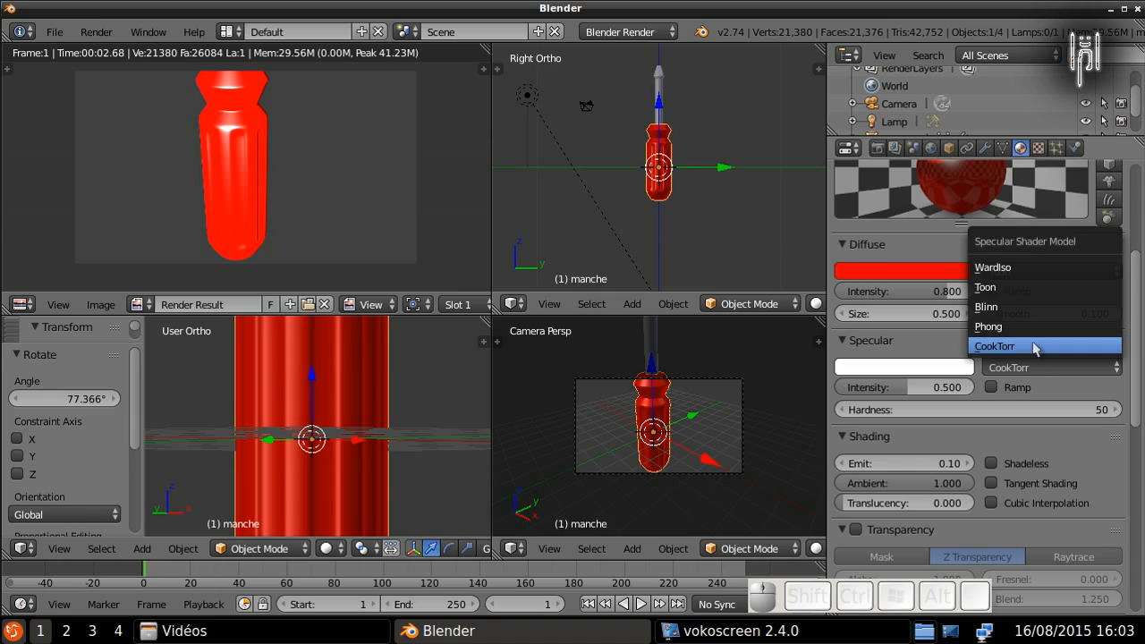
{"action": "left_click", "coordinate": [1017, 268]}
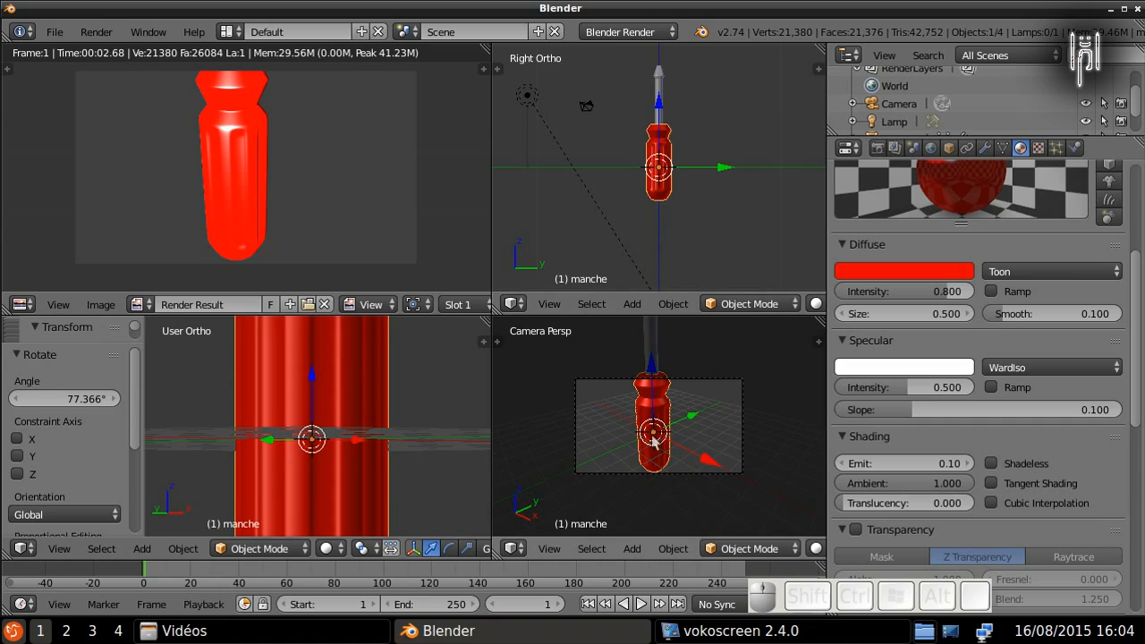
{"action": "key", "text": "F12"}
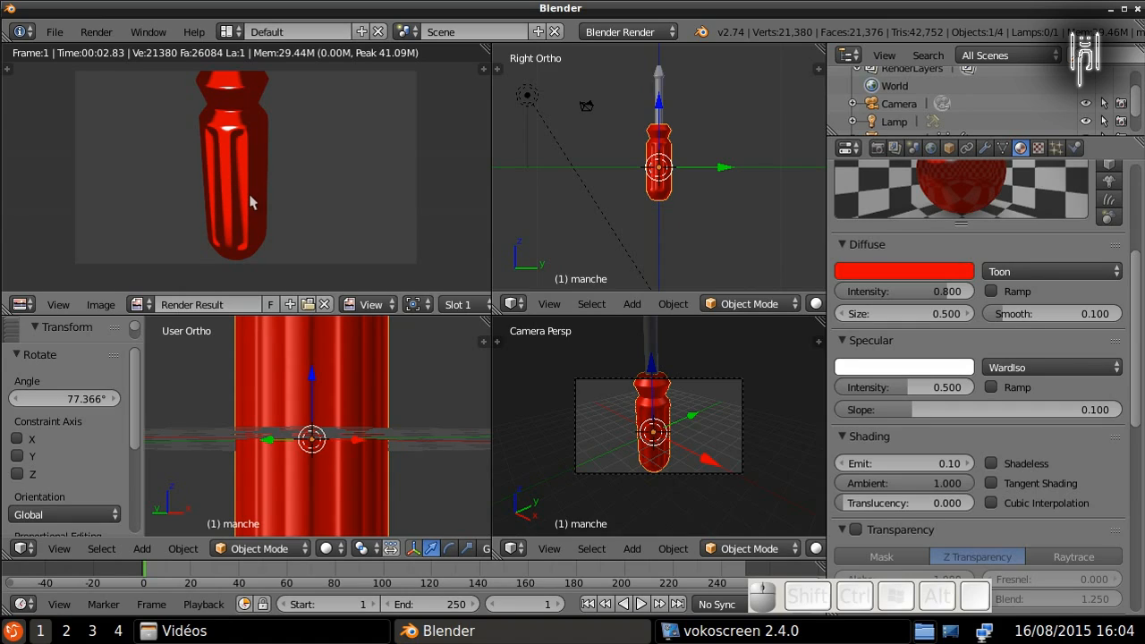
{"action": "key", "text": "Escape"}
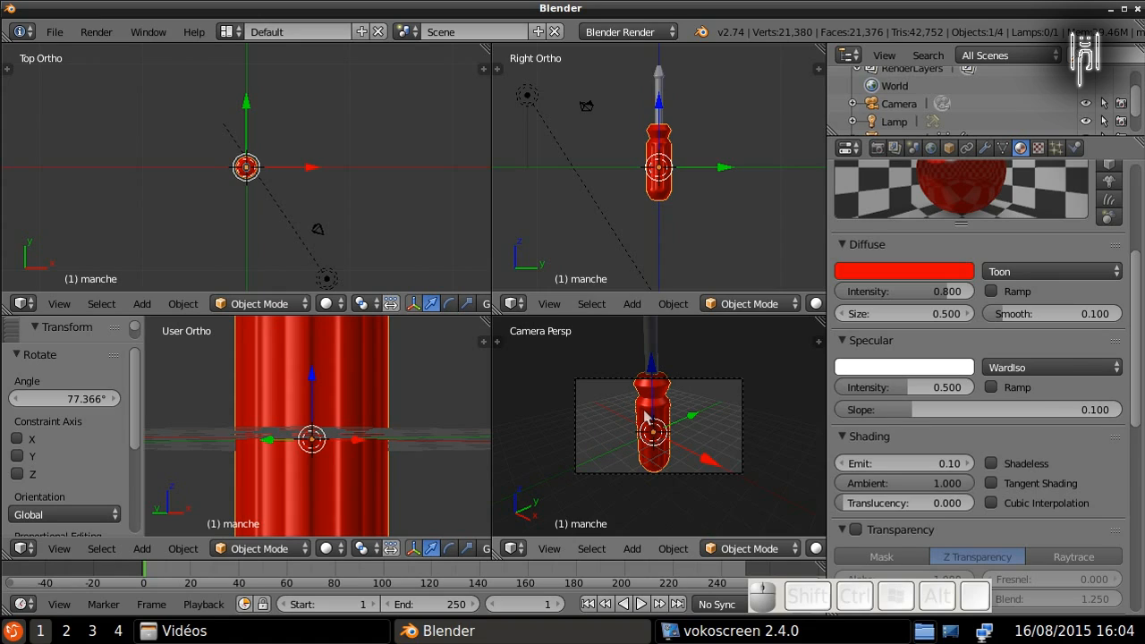
Step: Maximize the camera view and fly the camera backward until the whole screwdriver fits inside the frame
{"action": "key", "text": "ctrl"}
{"action": "key", "text": "ctrl+Down"}
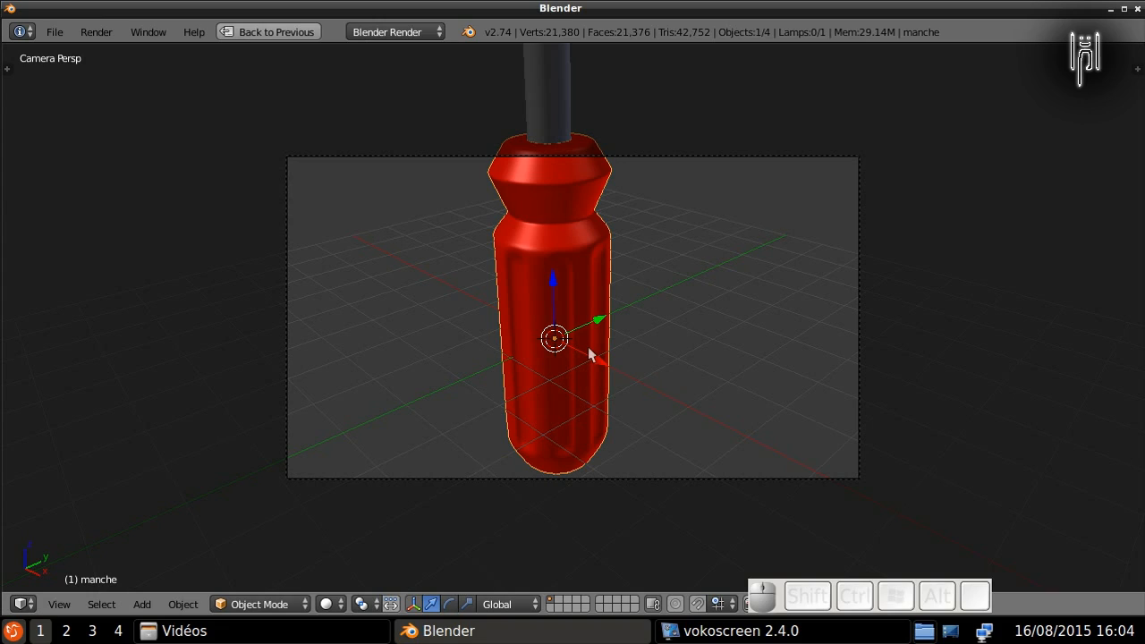
{"action": "key", "text": "shift+f"}
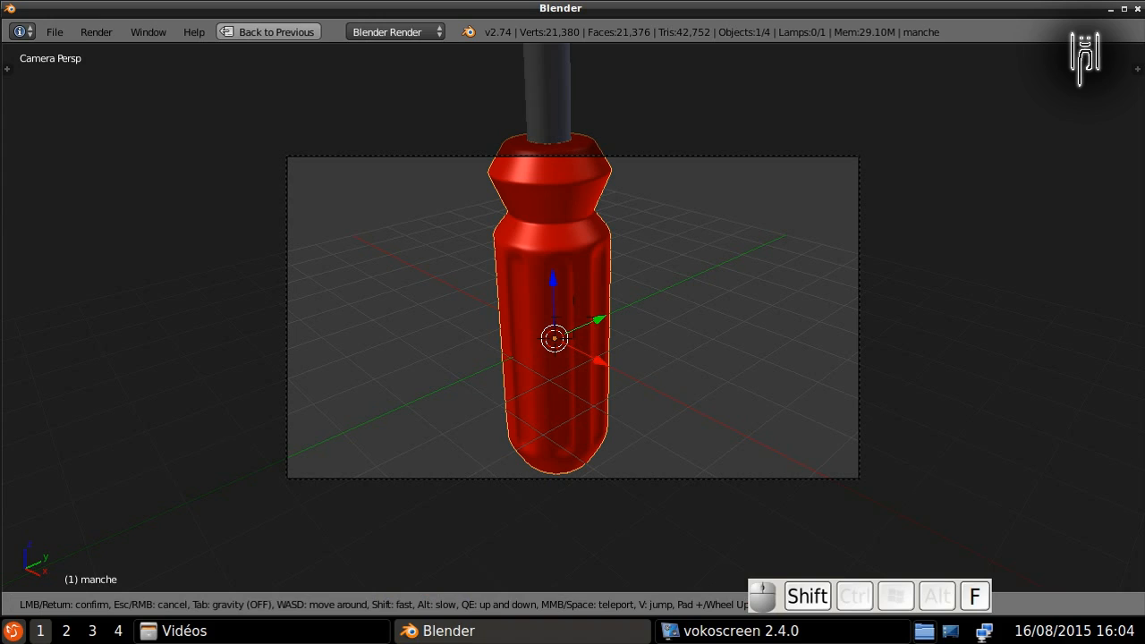
{"action": "key", "text": "Down"}
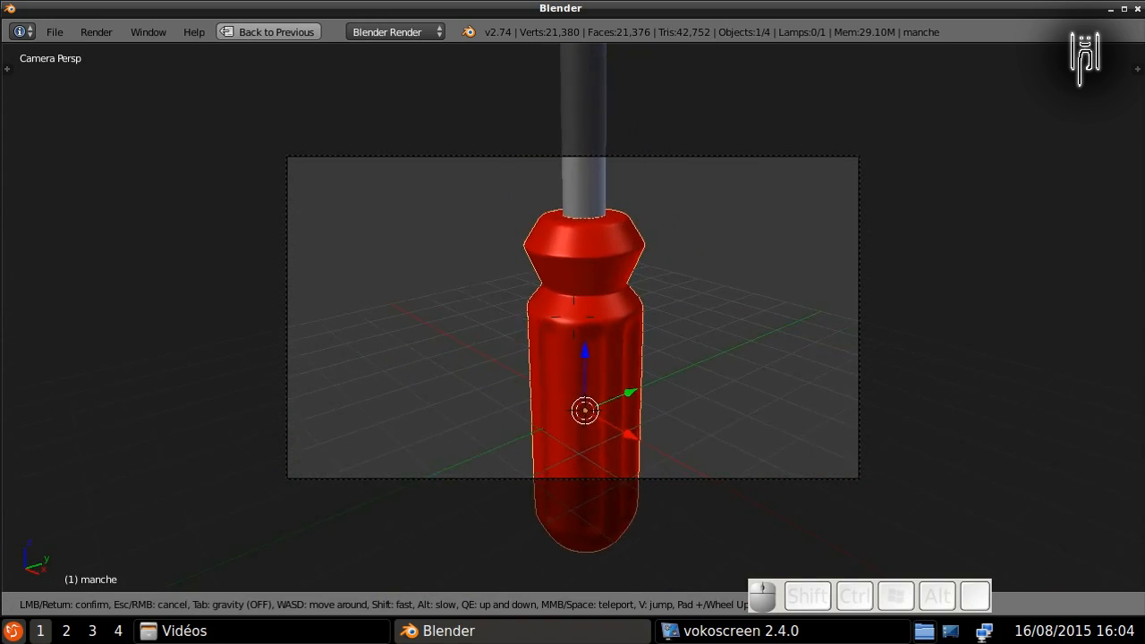
{"action": "key", "text": "Down"}
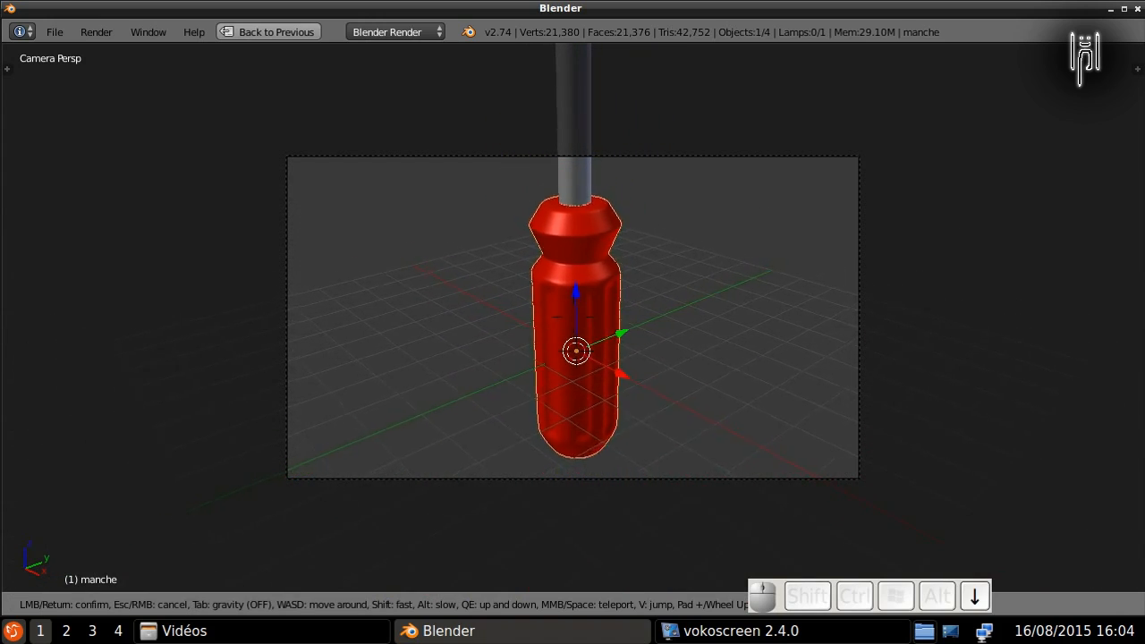
{"action": "key", "text": "Down"}
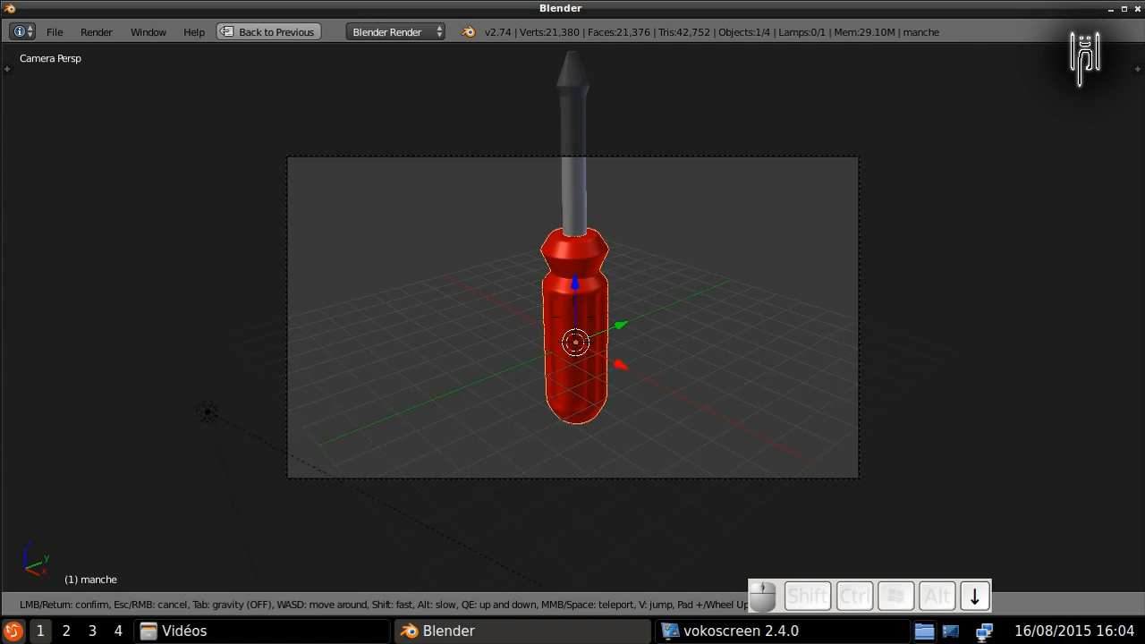
{"action": "key", "text": "Down"}
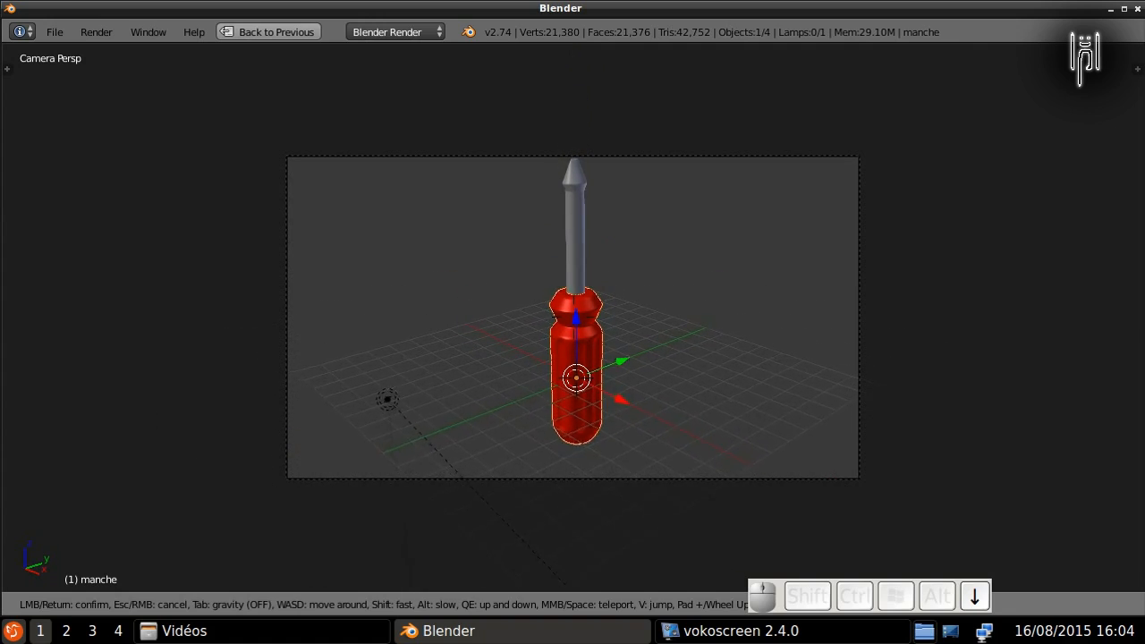
{"action": "key", "text": "Down"}
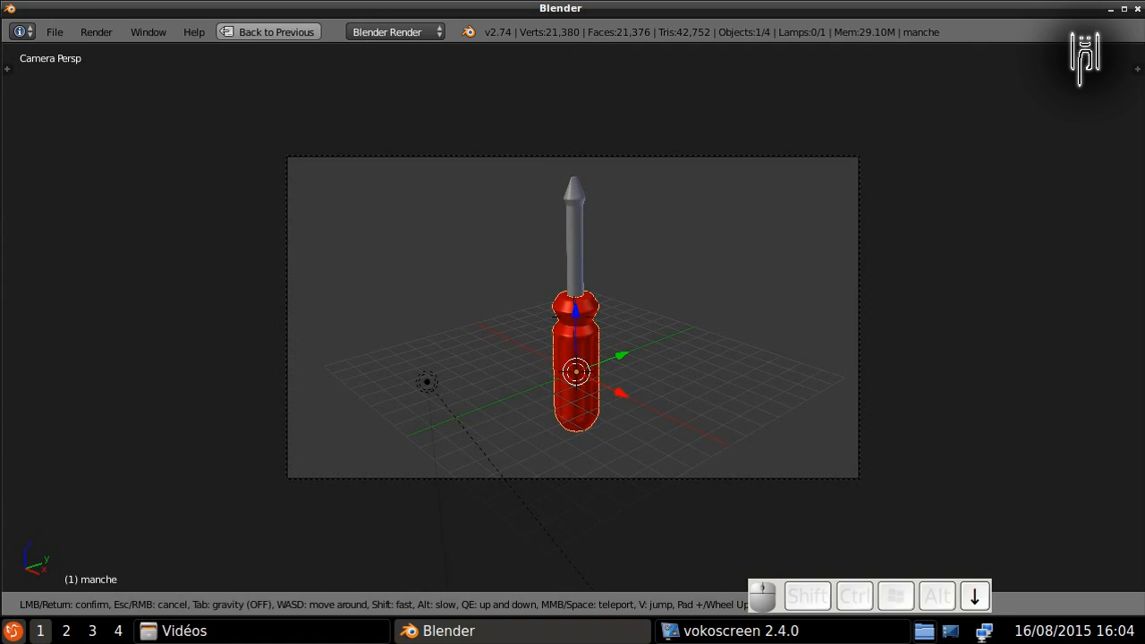
{"action": "key", "text": "Return"}
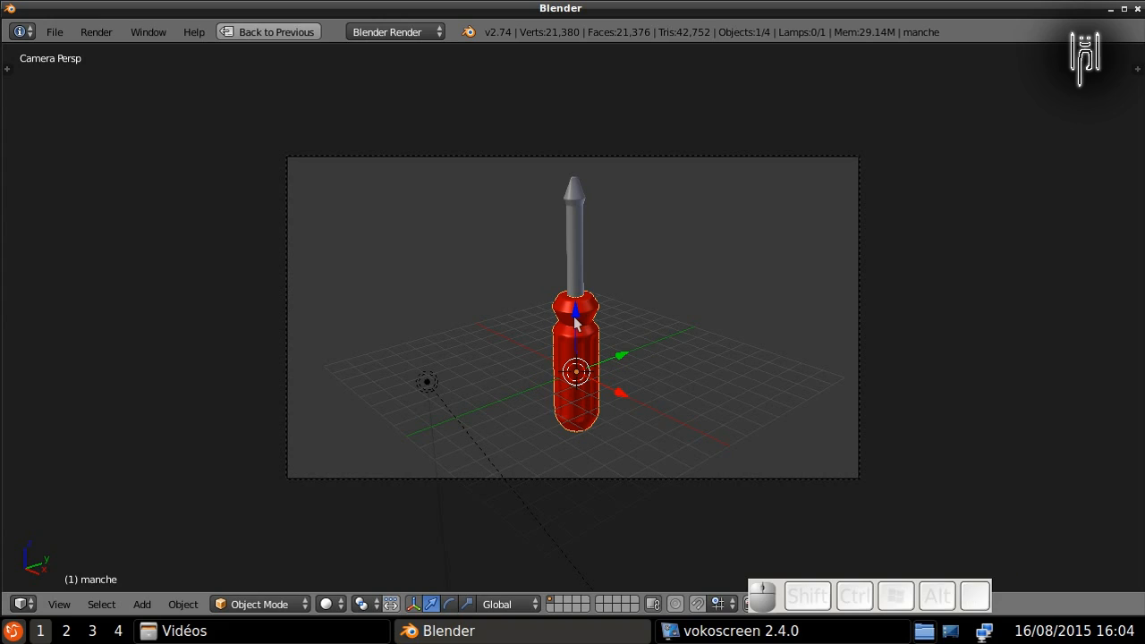
Step: Render the reframed screwdriver, close the render and return to the multi-view layout
{"action": "key", "text": "F12"}
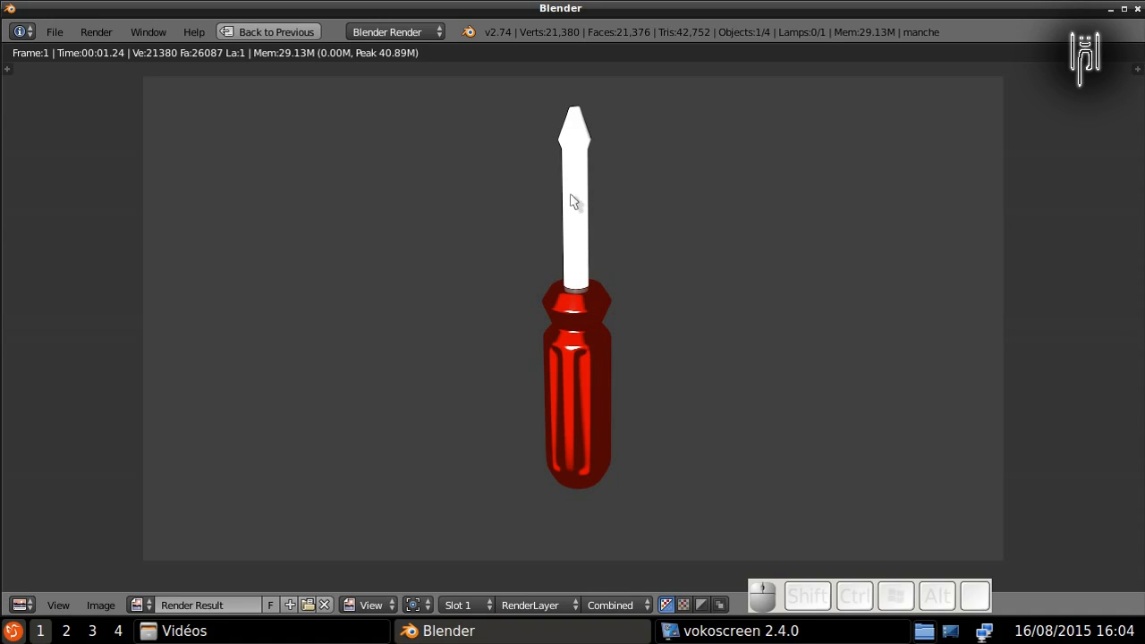
{"action": "key", "text": "Escape"}
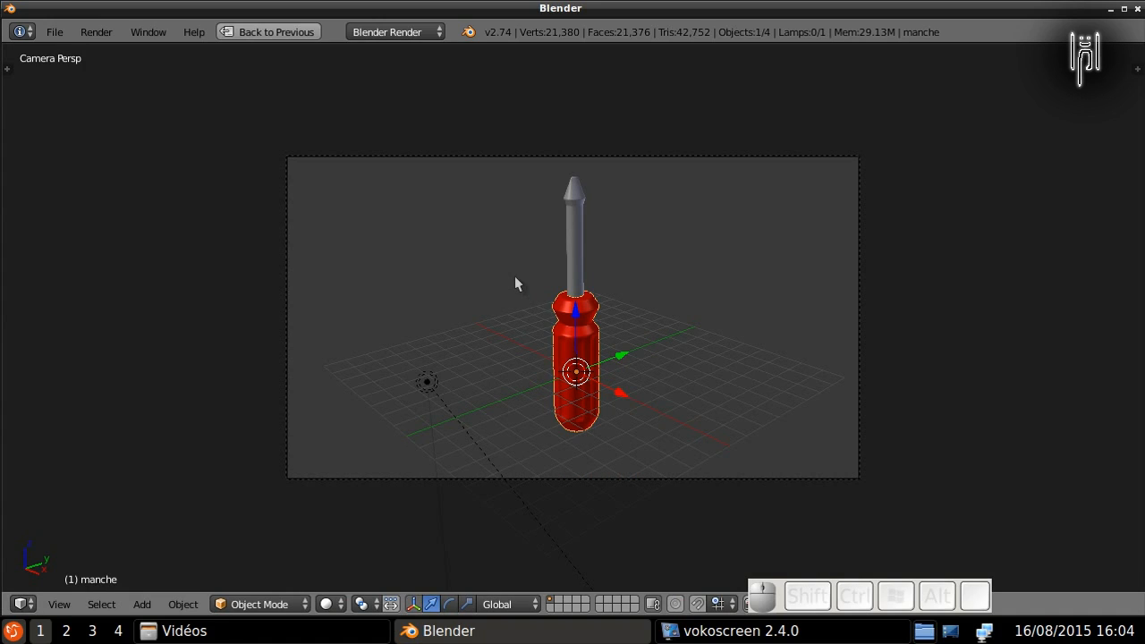
{"action": "key", "text": "ctrl+Up"}
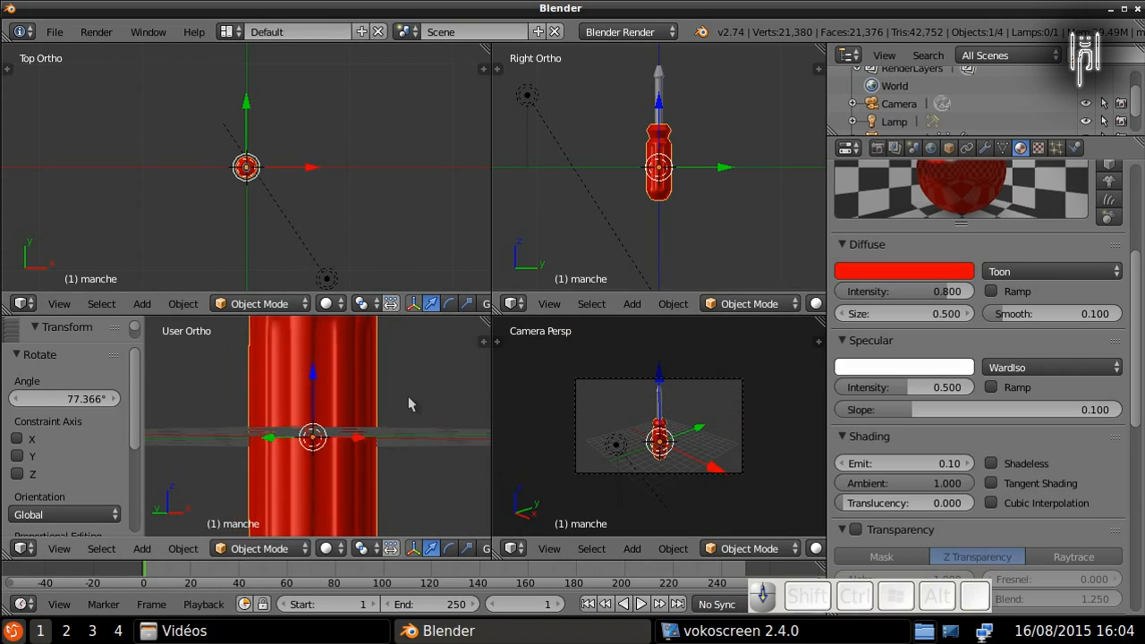
Step: Select the screwdriver's shaft, panne, and give it a new material
{"action": "scroll", "coordinate": [408, 404], "scroll_direction": "down", "scroll_amount": 8}
{"action": "right_click", "coordinate": [319, 344]}
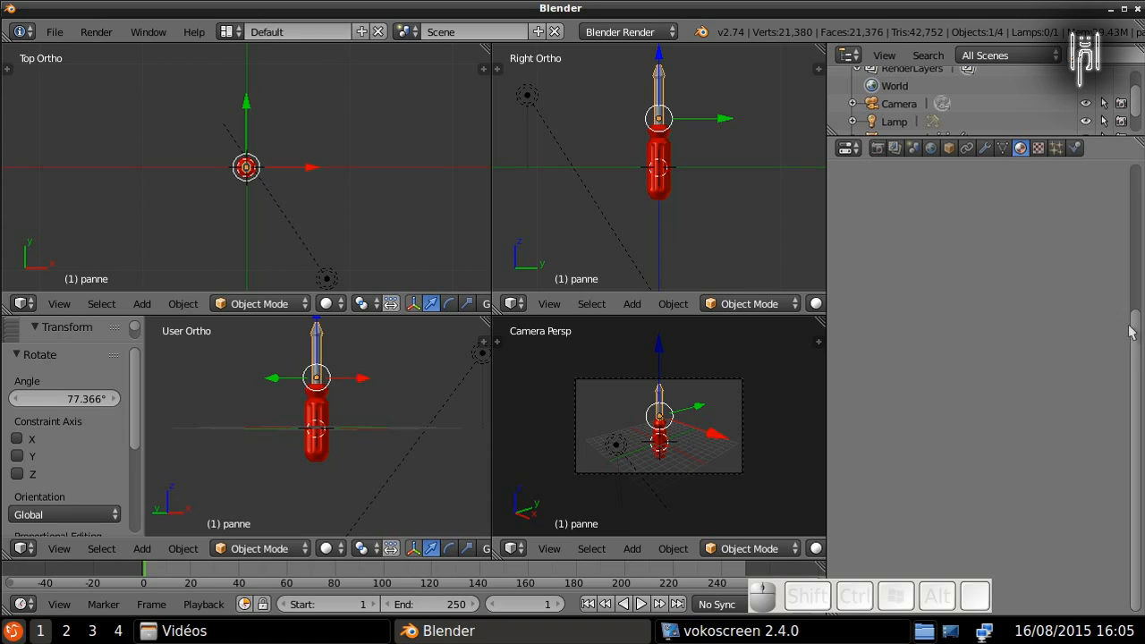
{"action": "left_click_drag", "start_coordinate": [1140, 338], "coordinate": [1134, 174]}
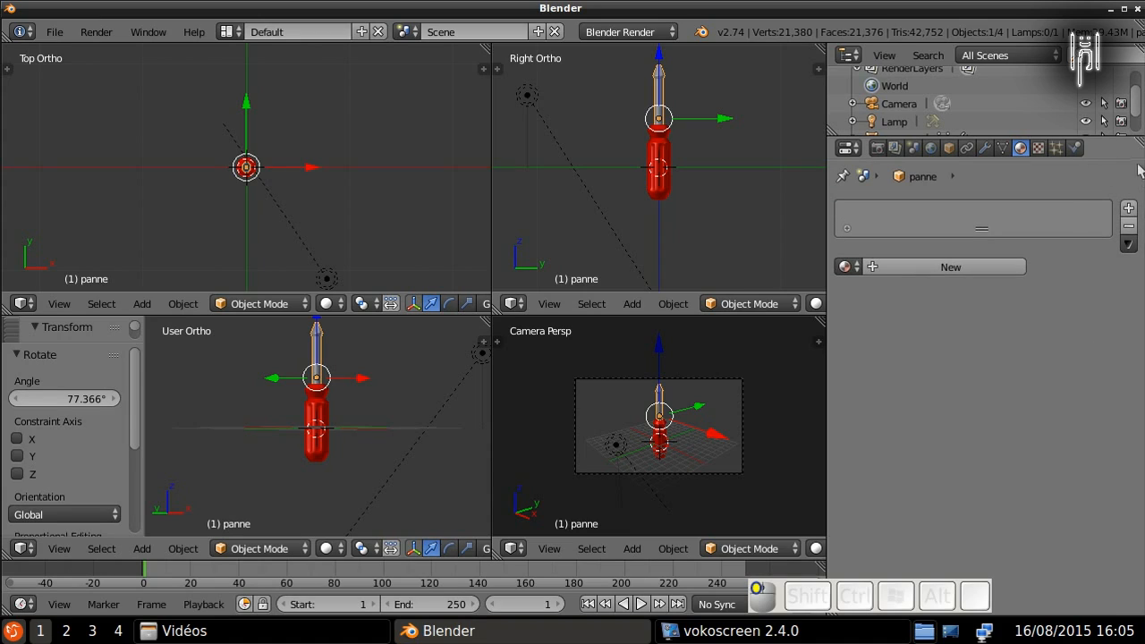
{"action": "left_click", "coordinate": [911, 270]}
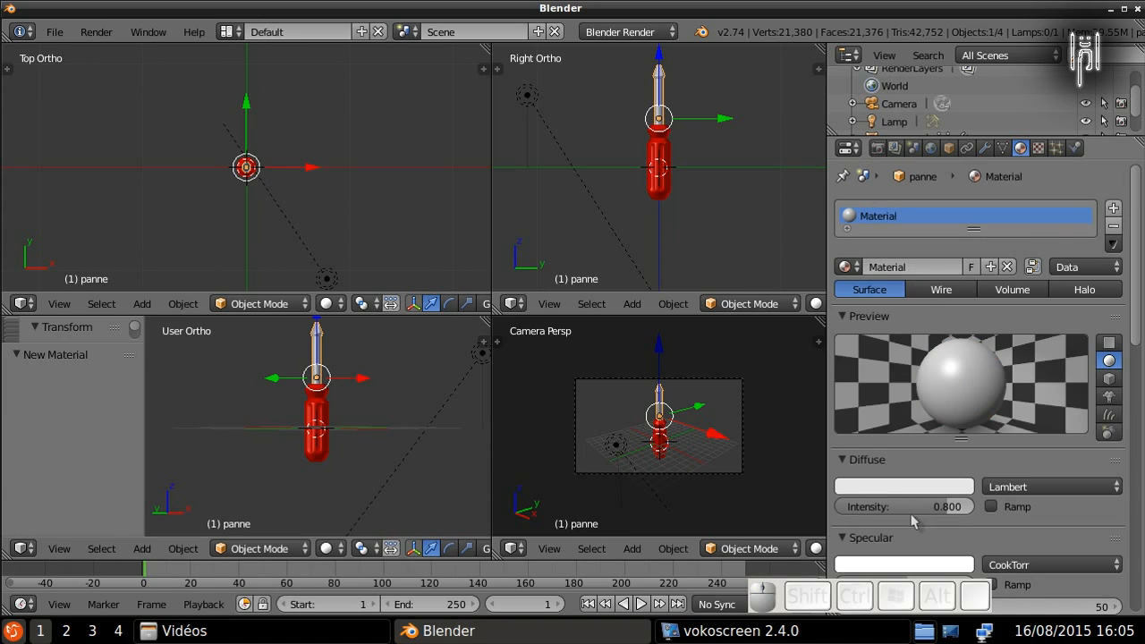
Step: Set the shaft material's diffuse colour to dark grey with red, green and blue at 0.3 each
{"action": "left_click", "coordinate": [879, 488]}
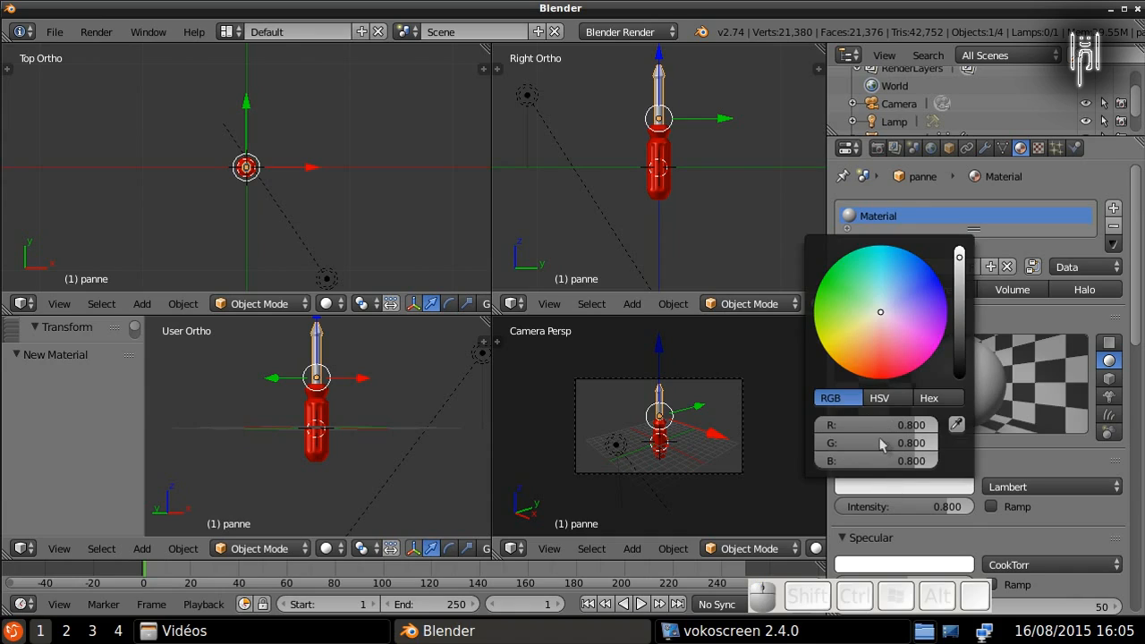
{"action": "left_click", "coordinate": [832, 424]}
{"action": "type", "text": "0.1"}
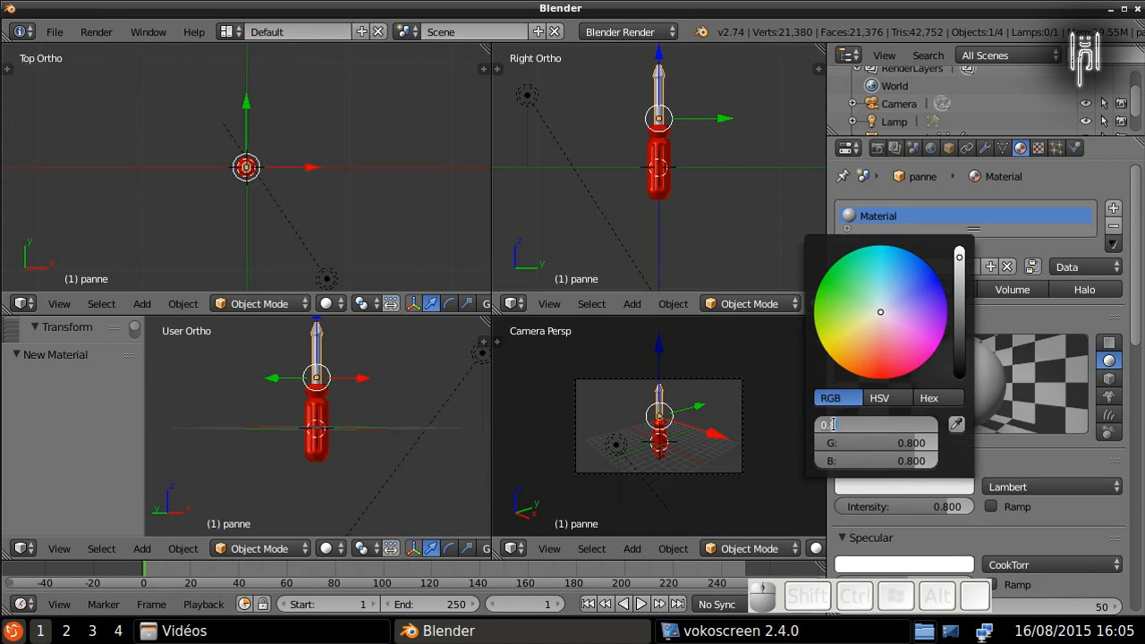
{"action": "key", "text": "Return"}
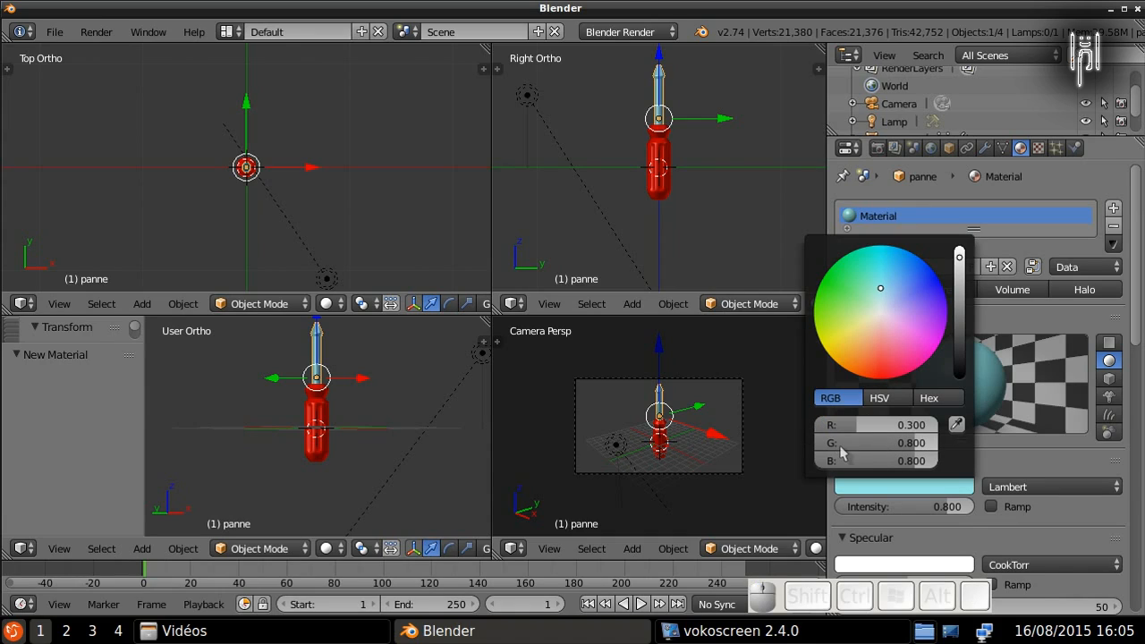
{"action": "left_click", "coordinate": [837, 444]}
{"action": "key", "text": "BackSpace"}
{"action": "type", "text": ".3"}
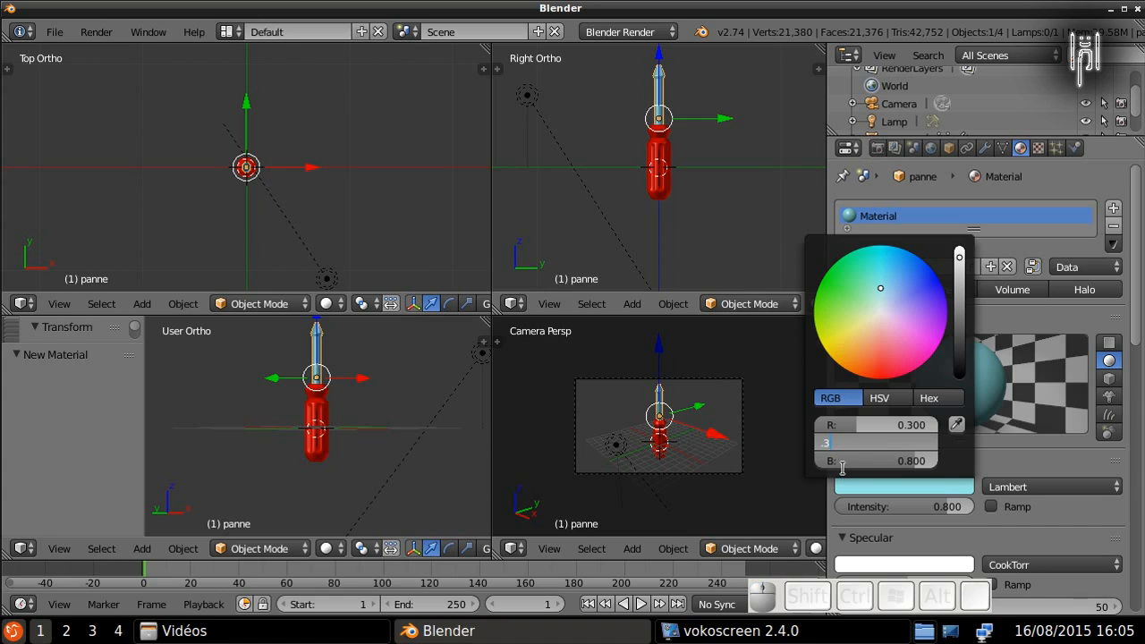
{"action": "key", "text": "Return"}
{"action": "left_click", "coordinate": [843, 461]}
{"action": "type", "text": ".3"}
{"action": "key", "text": "Return"}
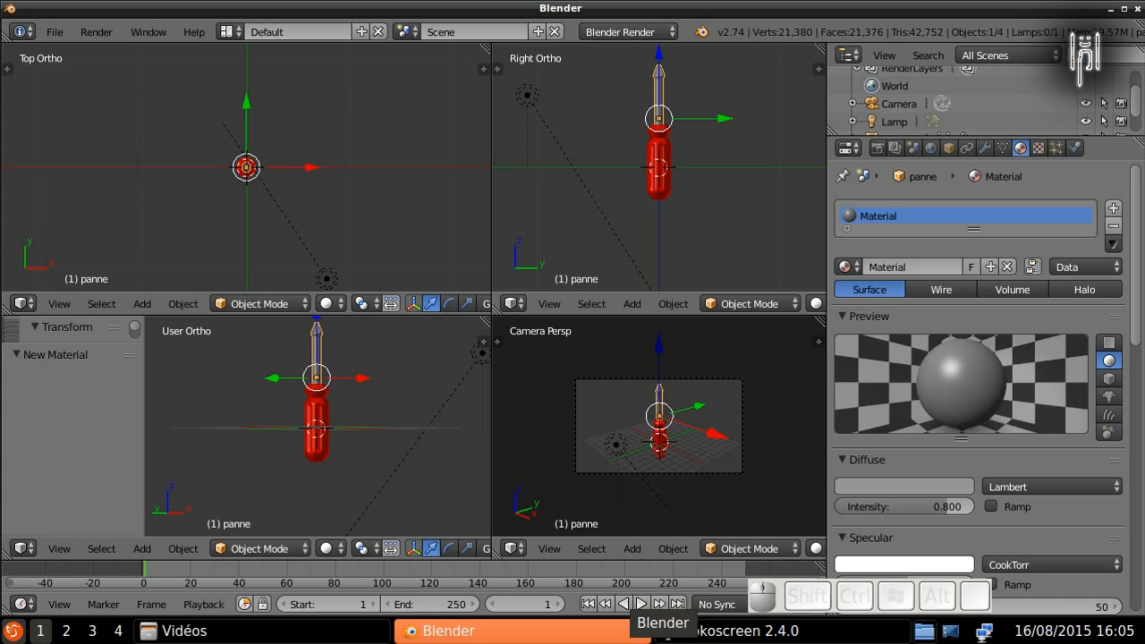
Step: Set the shaft material's Emit shading value to 0.1
{"action": "scroll", "coordinate": [953, 433], "scroll_direction": "down", "scroll_amount": 3}
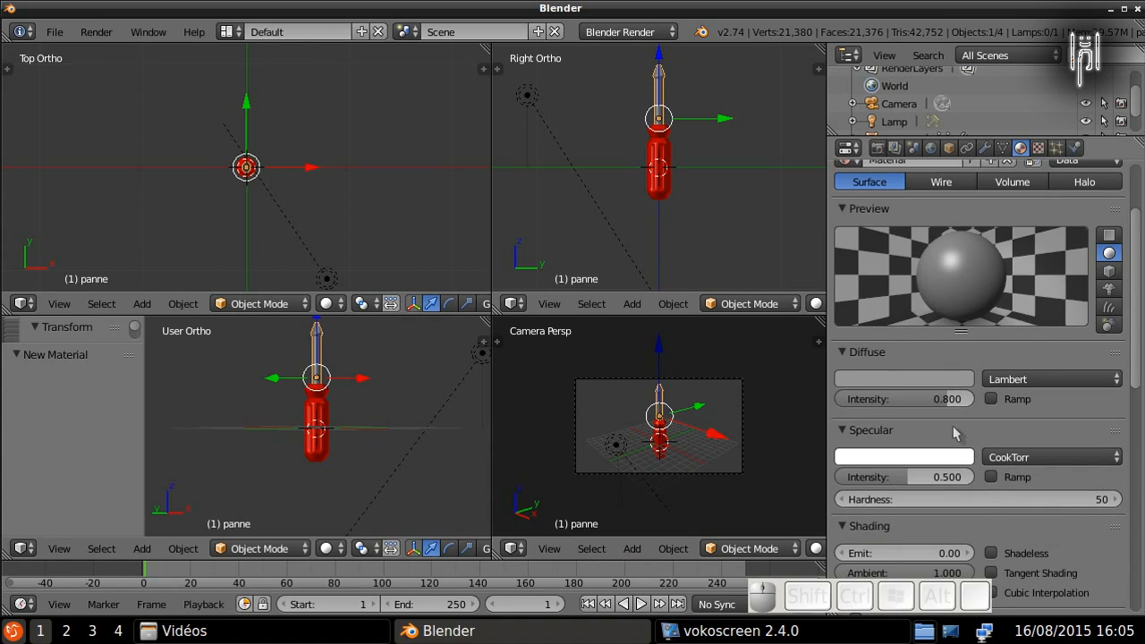
{"action": "scroll", "coordinate": [954, 433], "scroll_direction": "down", "scroll_amount": 3}
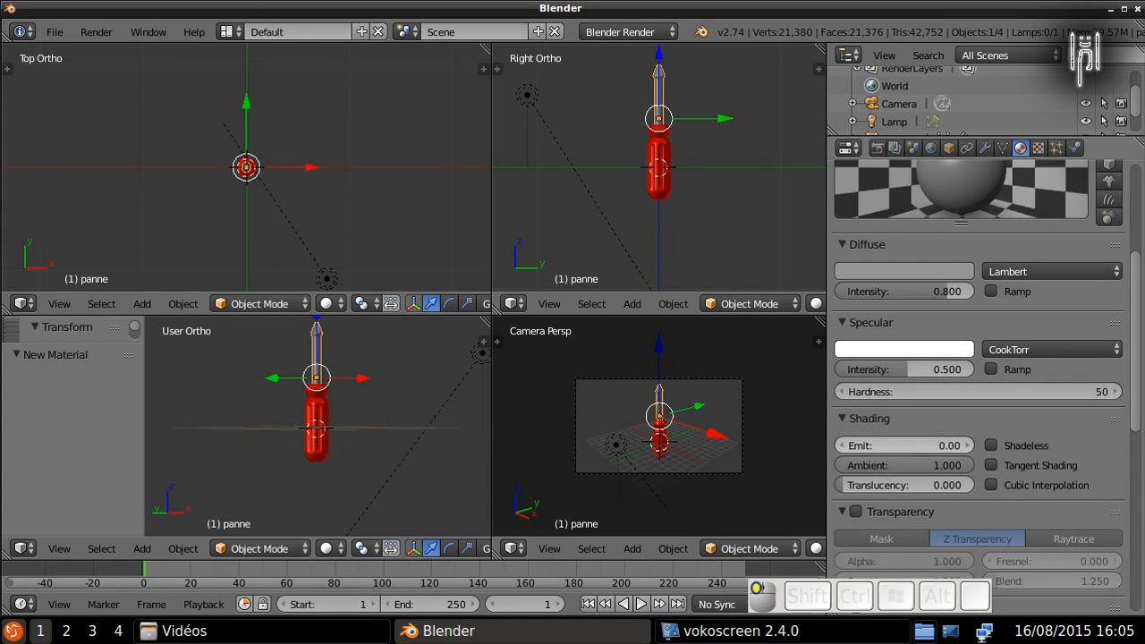
{"action": "left_click", "coordinate": [899, 446]}
{"action": "type", "text": "0.1"}
{"action": "key", "text": "Return"}
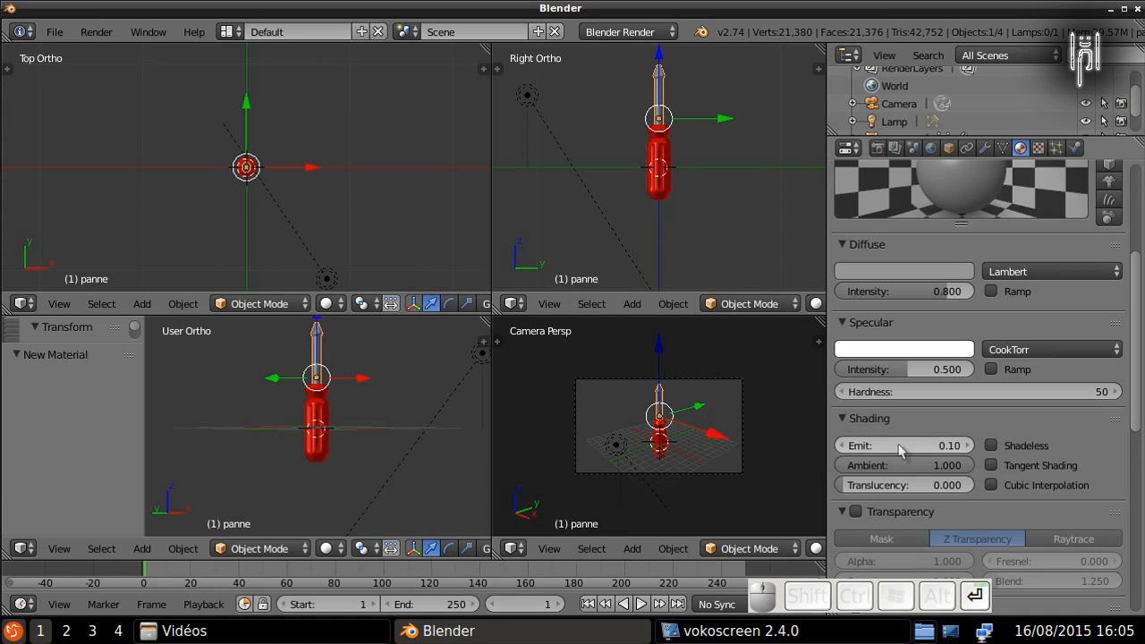
Step: Enable Mirror on the shaft material and set its reflectivity to 0.2
{"action": "scroll", "coordinate": [900, 450], "scroll_direction": "down", "scroll_amount": 5}
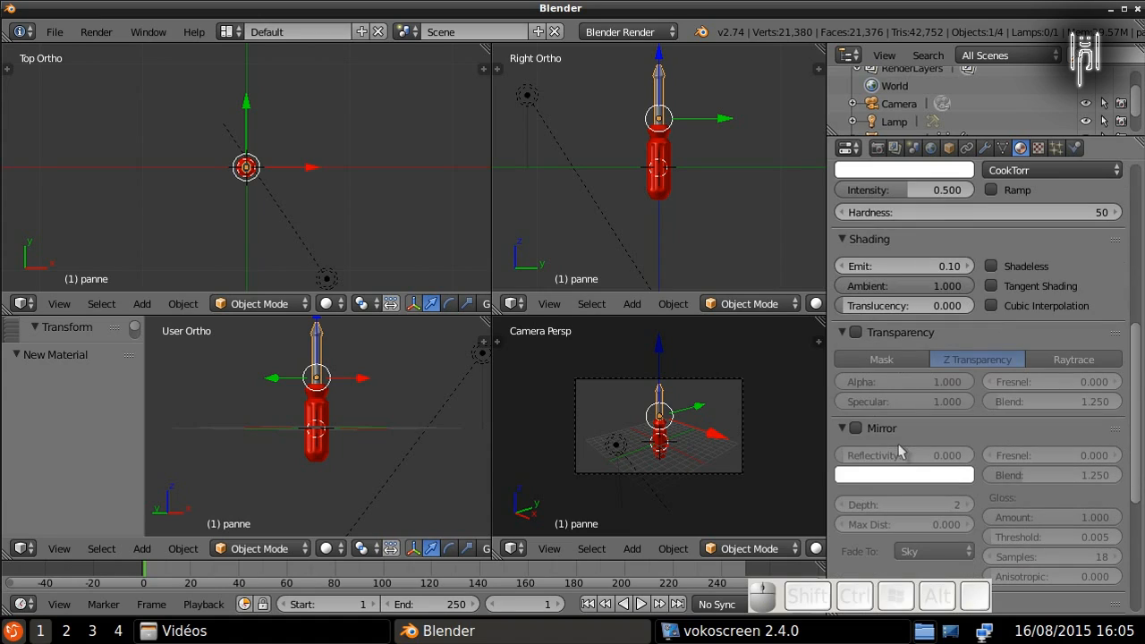
{"action": "left_click", "coordinate": [856, 428]}
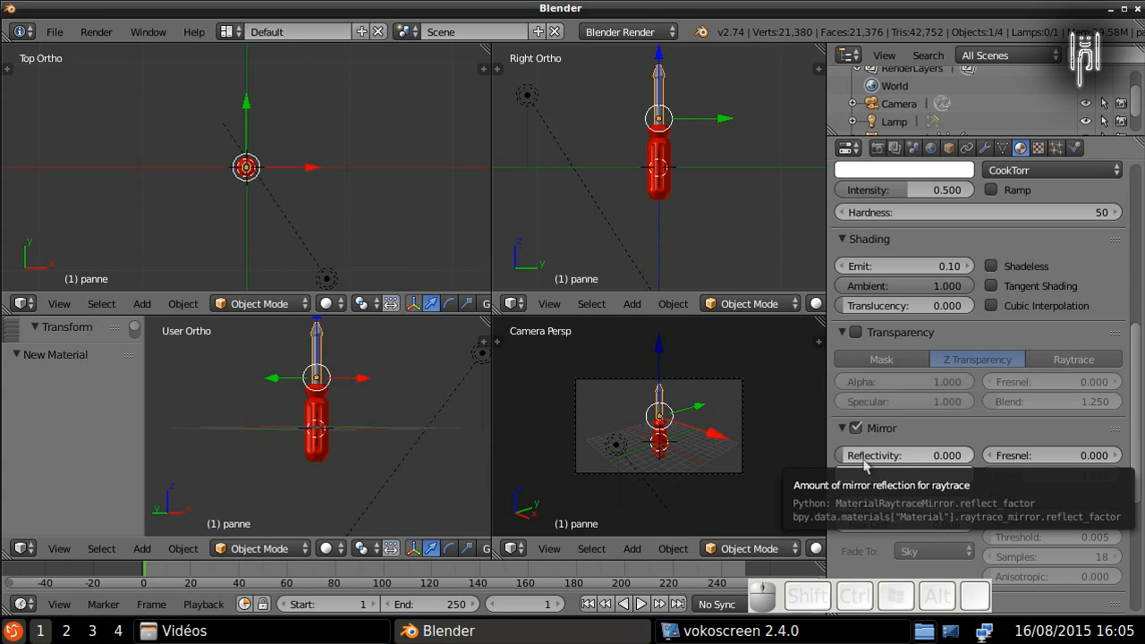
{"action": "left_click", "coordinate": [864, 457]}
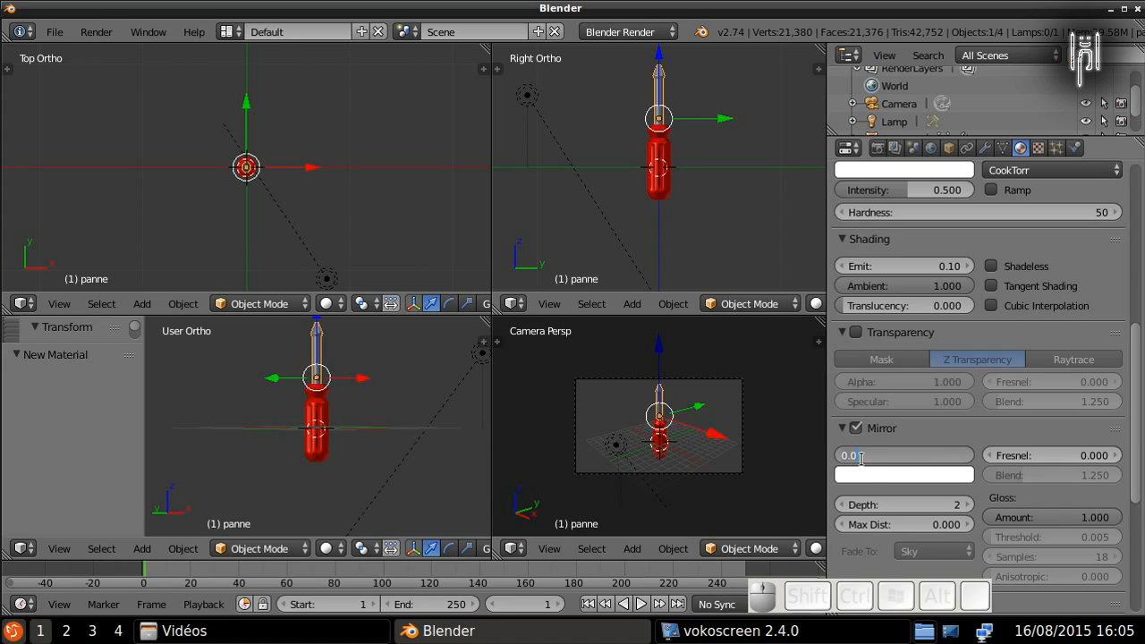
{"action": "key", "text": "BackSpace"}
{"action": "type", "text": ".2"}
{"action": "key", "text": "Return"}
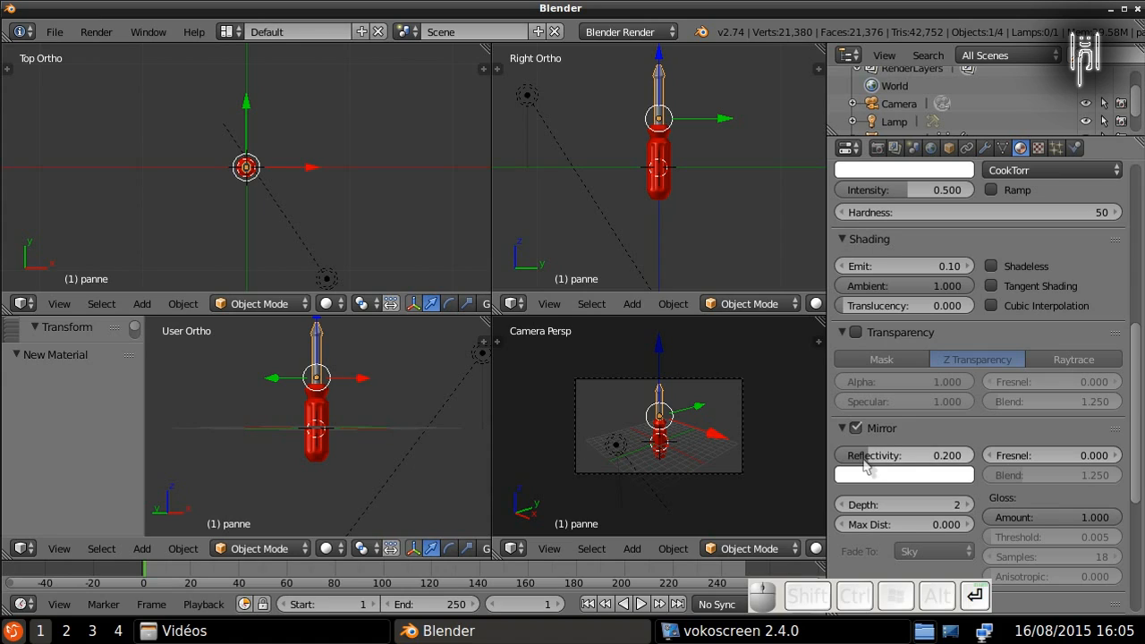
Step: Set the shaft material's diffuse shader to Toon and its specular shader to WardIso
{"action": "scroll", "coordinate": [934, 460], "scroll_direction": "up", "scroll_amount": 7}
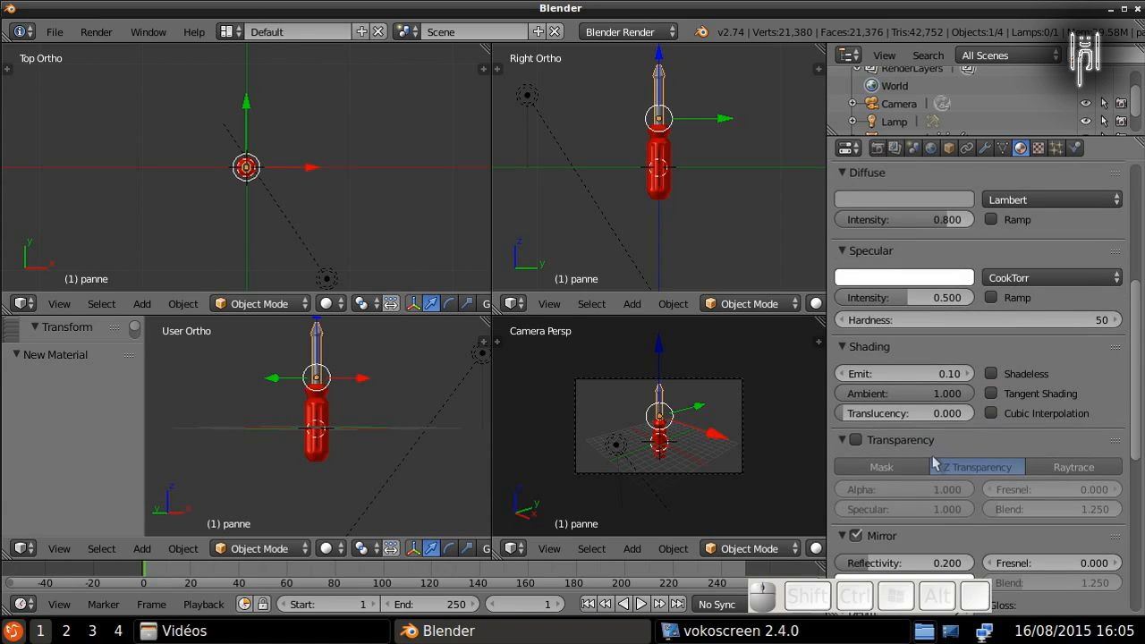
{"action": "left_click", "coordinate": [997, 346]}
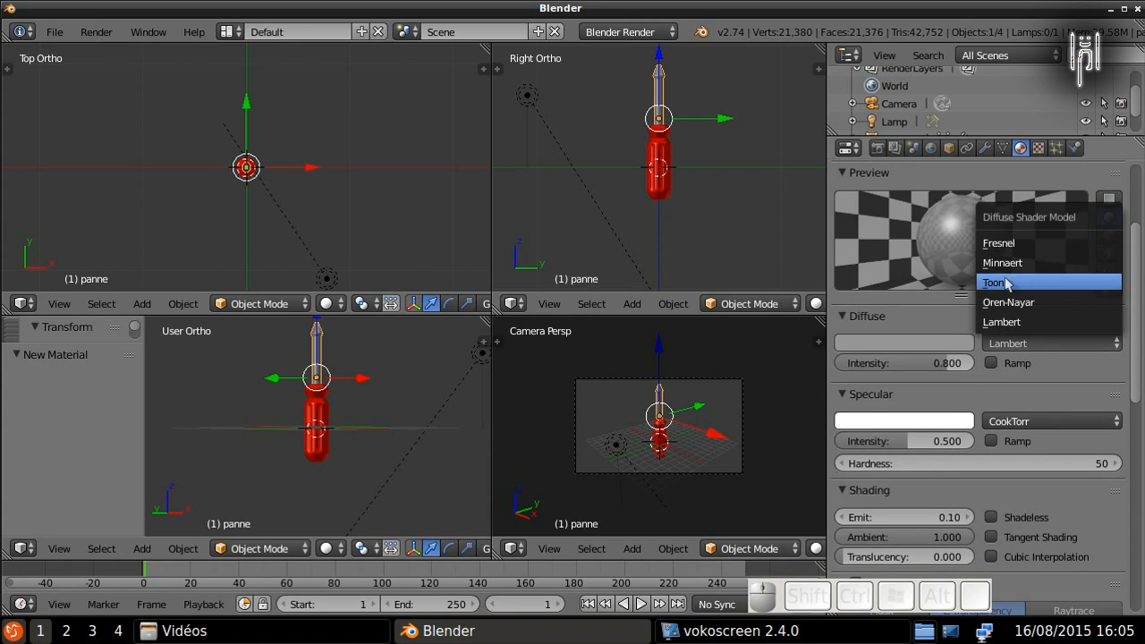
{"action": "left_click", "coordinate": [1008, 283]}
{"action": "left_click", "coordinate": [1013, 441]}
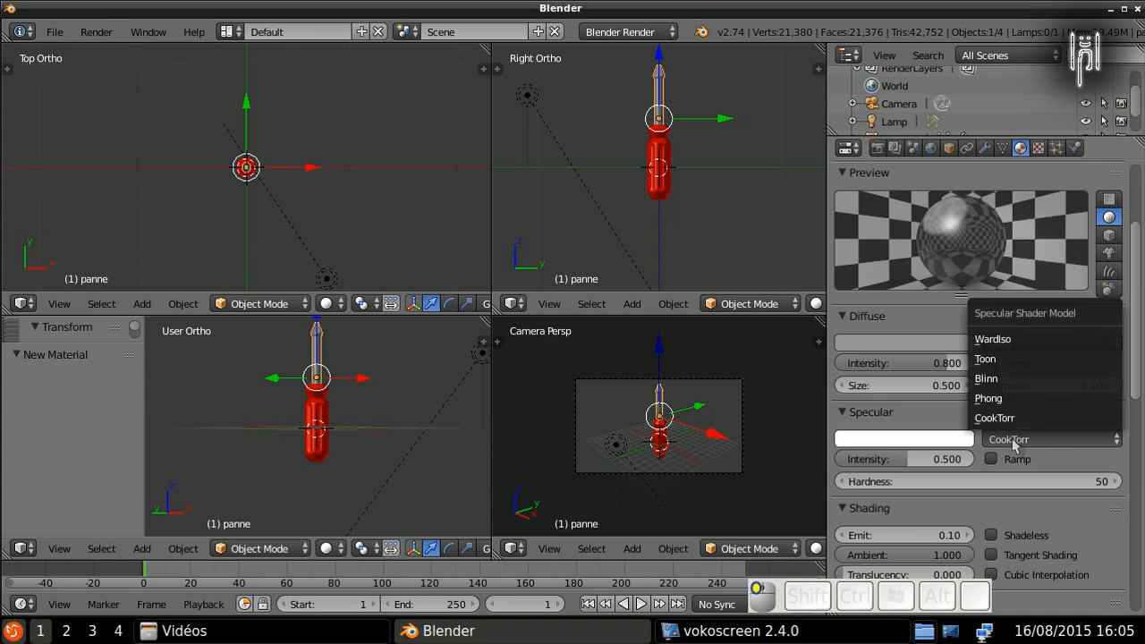
{"action": "left_click", "coordinate": [995, 344]}
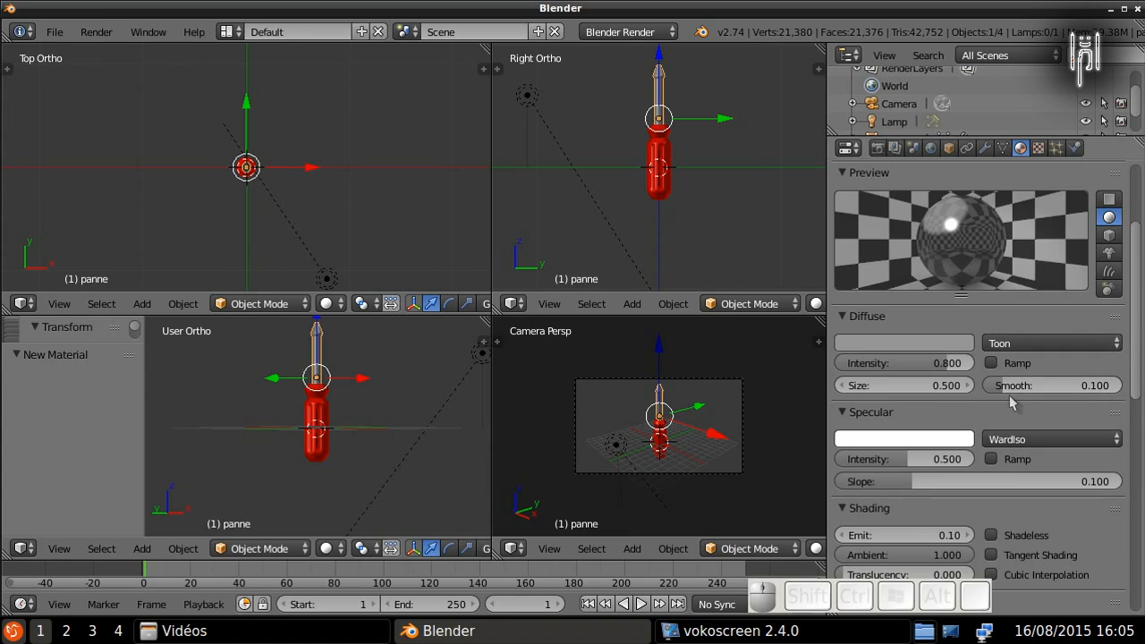
Step: Try other smooth and size values for the Toon diffuse shader, then restore them to 0.1 and 0.5
{"action": "mouse_move", "coordinate": [1007, 390]}
{"action": "left_mouse_down"}
{"action": "mouse_move", "coordinate": [1051, 390]}
{"action": "mouse_move", "coordinate": [1013, 391]}
{"action": "left_mouse_up"}
{"action": "left_click", "coordinate": [1011, 385]}
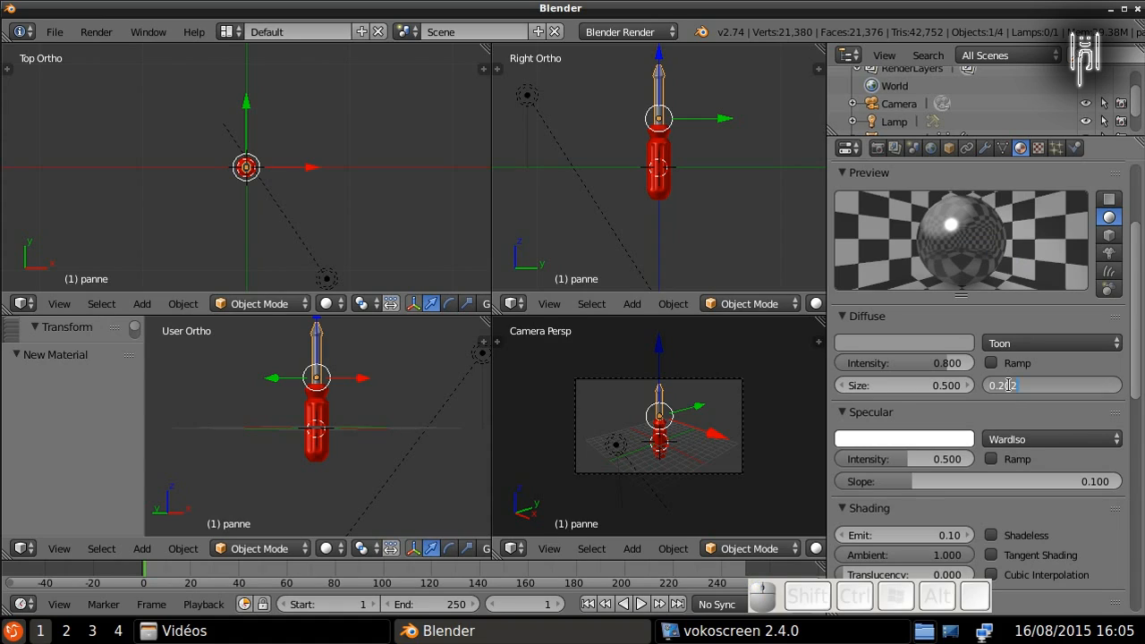
{"action": "type", "text": ".1"}
{"action": "key", "text": "Return"}
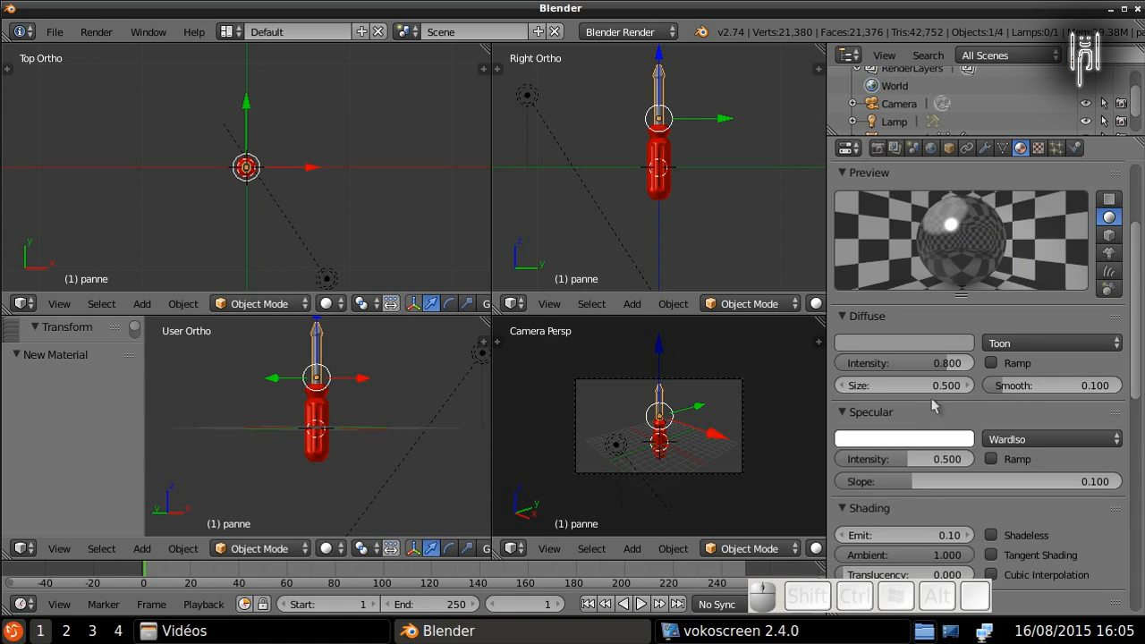
{"action": "left_click_drag", "start_coordinate": [919, 386], "coordinate": [906, 384]}
{"action": "left_click", "coordinate": [906, 385]}
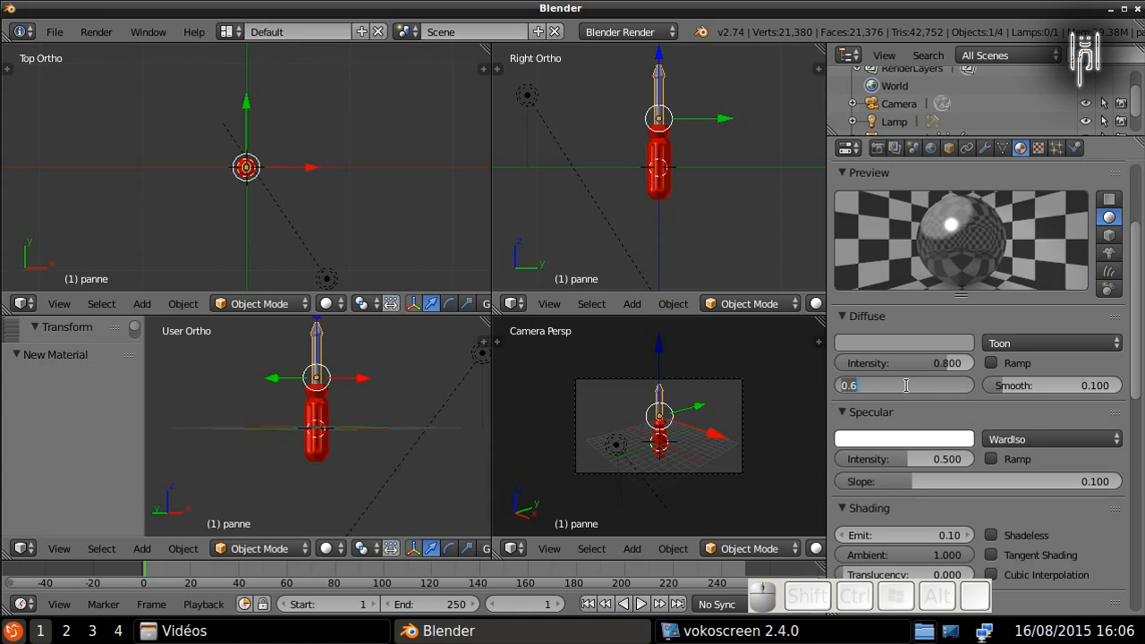
{"action": "type", "text": ".5"}
{"action": "key", "text": "Return"}
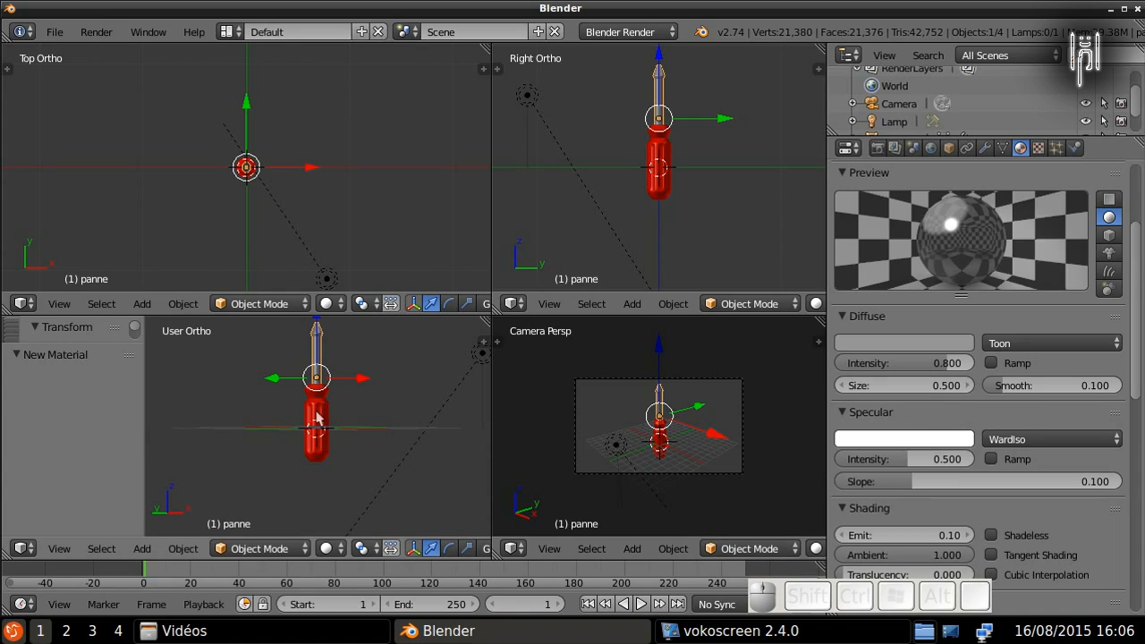
Step: Render the screwdriver and examine the shaft's new material close up in the result
{"action": "key", "text": "F12"}
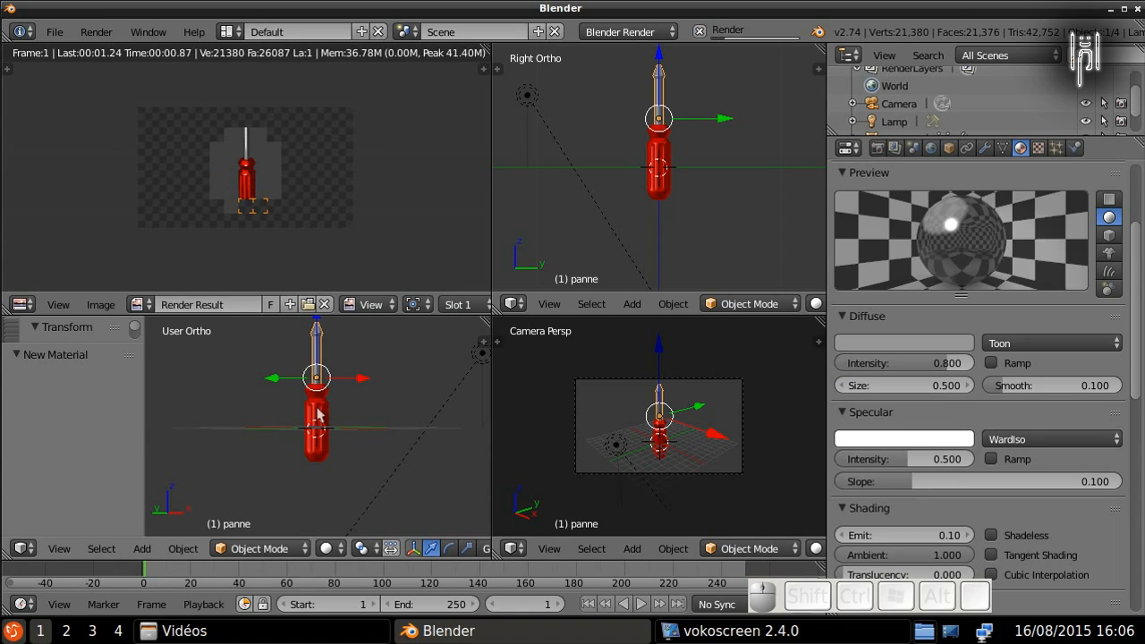
{"action": "scroll", "coordinate": [244, 216], "scroll_direction": "up", "scroll_amount": 4}
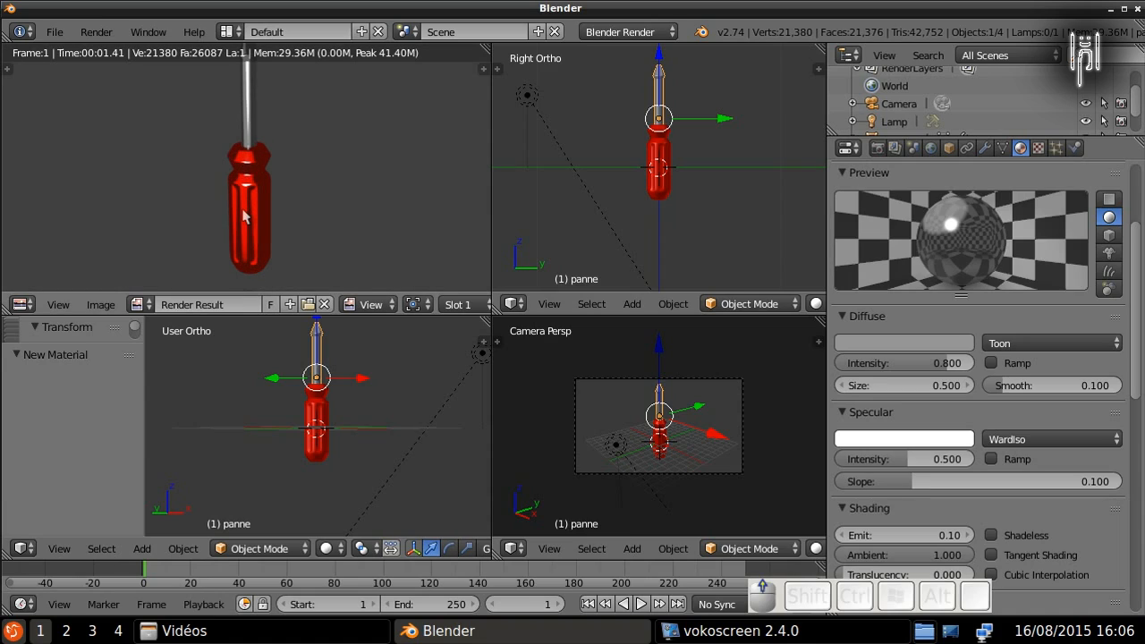
{"action": "scroll", "coordinate": [243, 217], "scroll_direction": "up", "scroll_amount": 1}
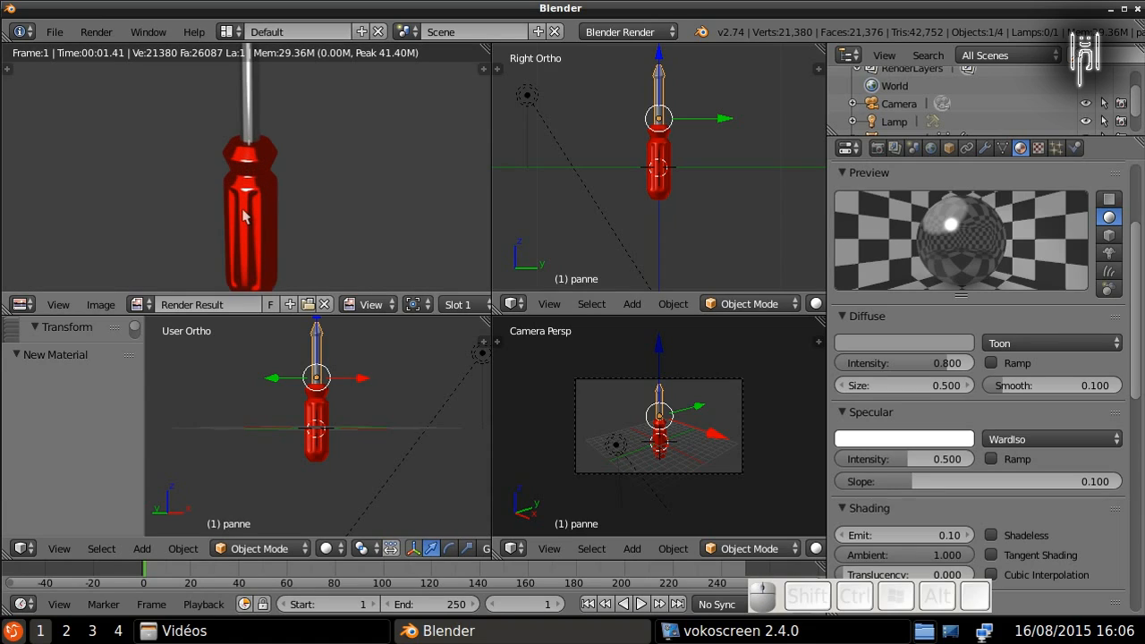
{"action": "scroll", "coordinate": [244, 217], "scroll_direction": "down", "scroll_amount": 3}
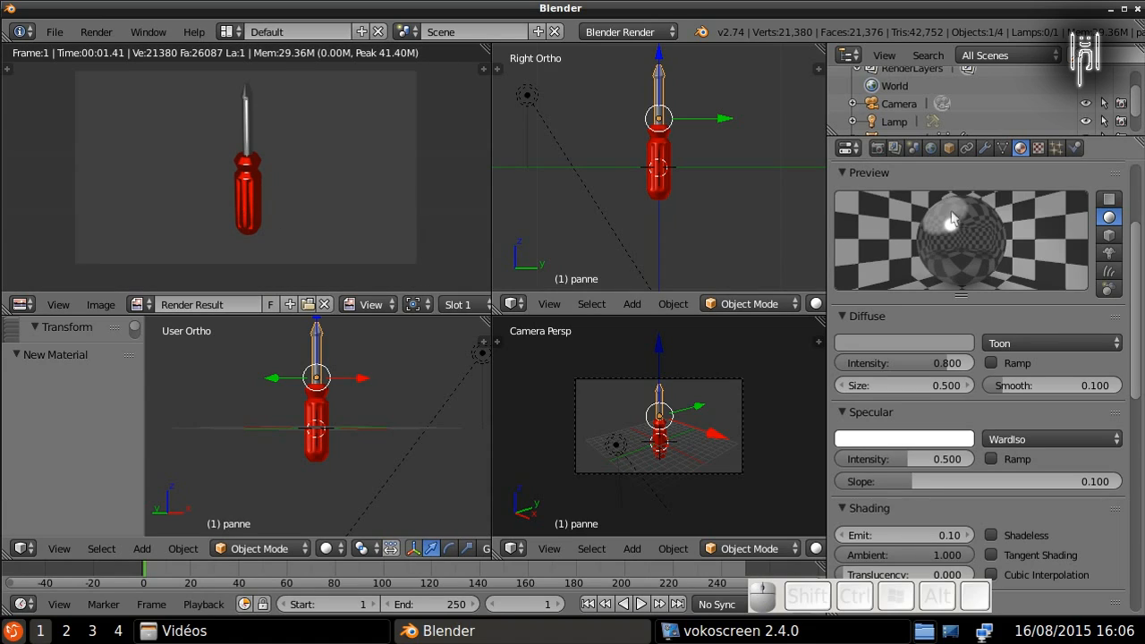
Step: Raise the render resolution percentage to 100% in the scene's render dimensions
{"action": "left_click", "coordinate": [878, 148]}
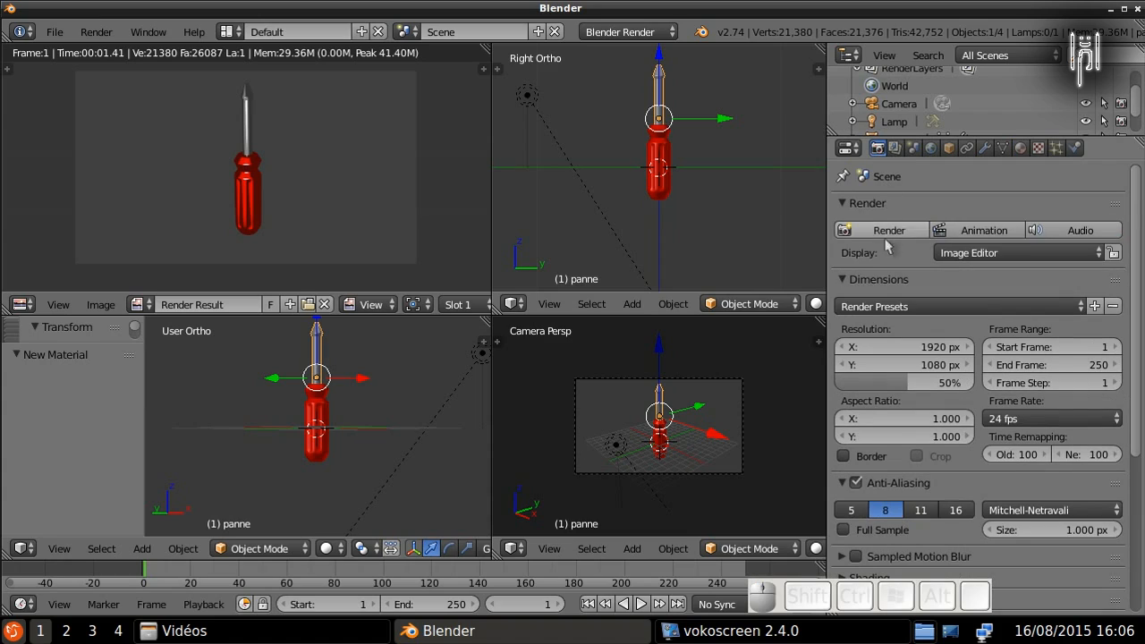
{"action": "left_click", "coordinate": [906, 382]}
{"action": "left_click_drag", "start_coordinate": [906, 383], "coordinate": [948, 383]}
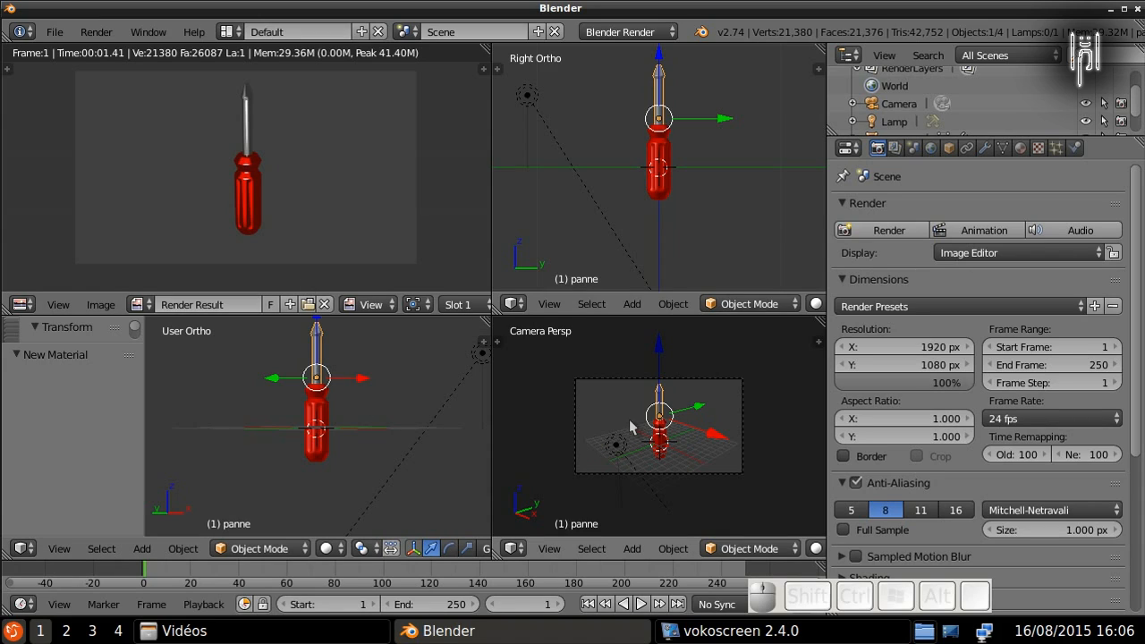
Step: Maximize the camera view, render the screwdriver at full resolution, and close the render to return to the multi-view layout
{"action": "key", "text": "ctrl+Down"}
{"action": "scroll", "coordinate": [630, 422], "scroll_direction": "up", "scroll_amount": 1}
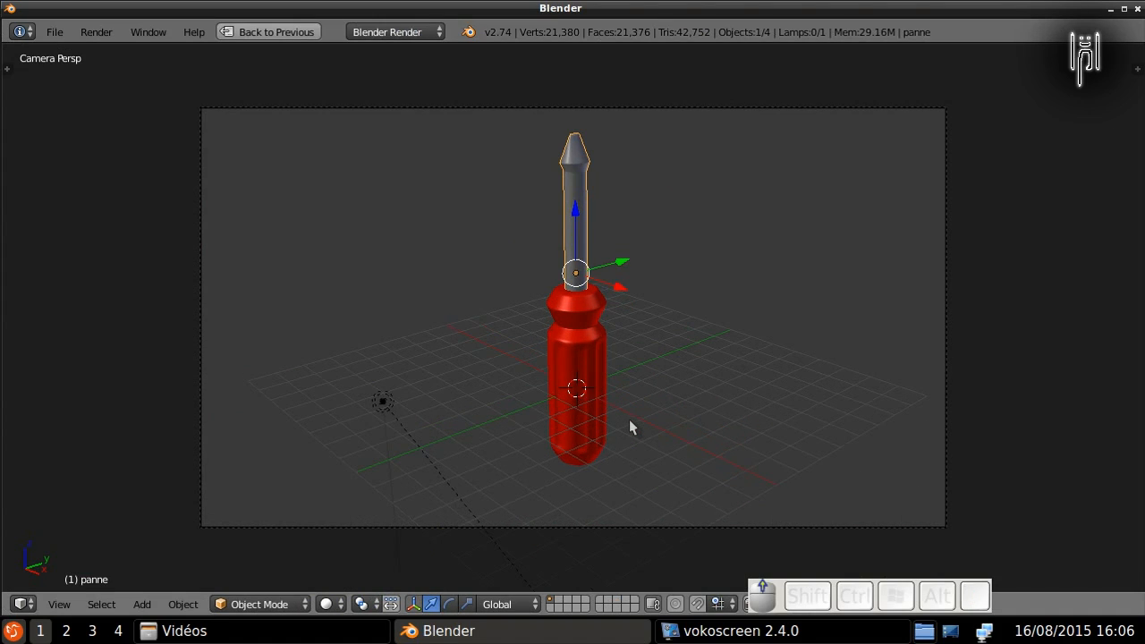
{"action": "scroll", "coordinate": [630, 426], "scroll_direction": "up", "scroll_amount": 1}
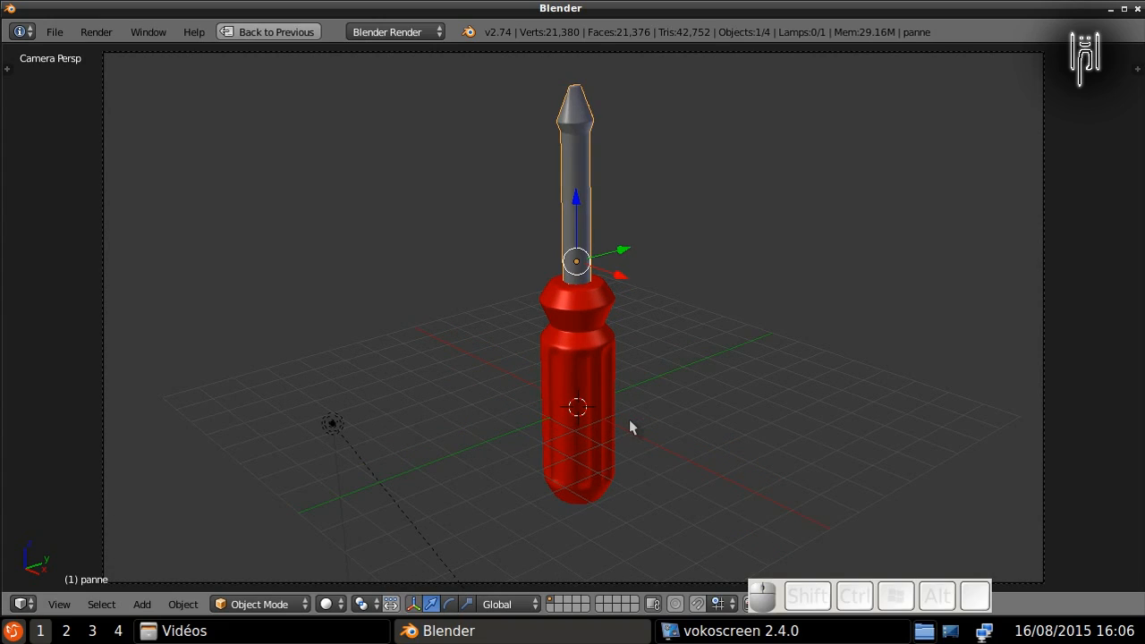
{"action": "key", "text": "F12"}
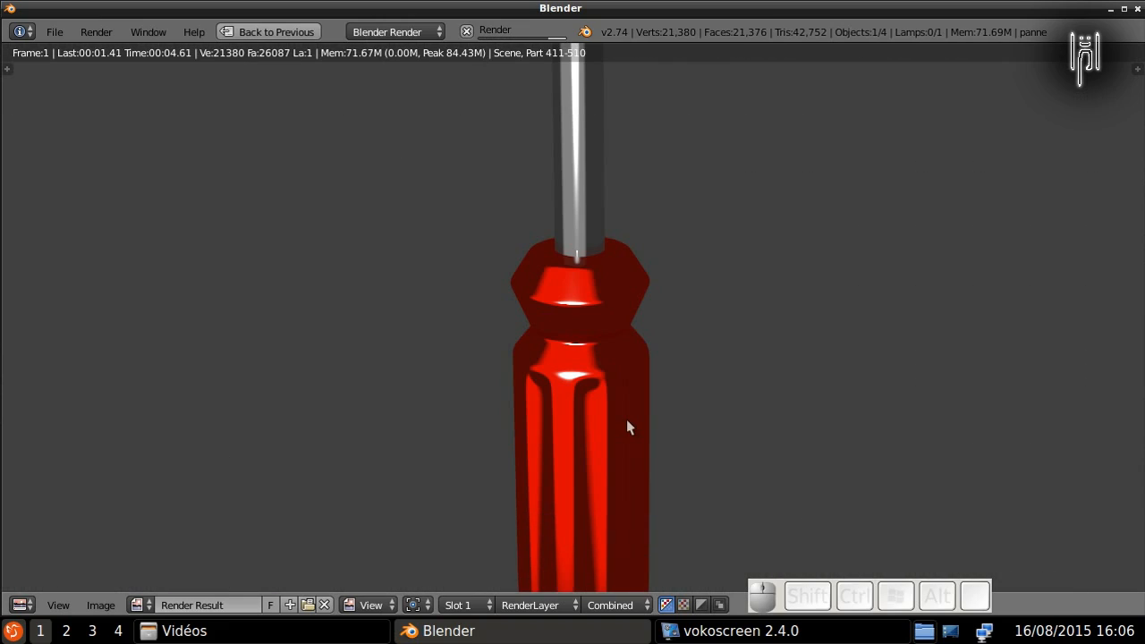
{"action": "scroll", "coordinate": [627, 428], "scroll_direction": "down", "scroll_amount": 2}
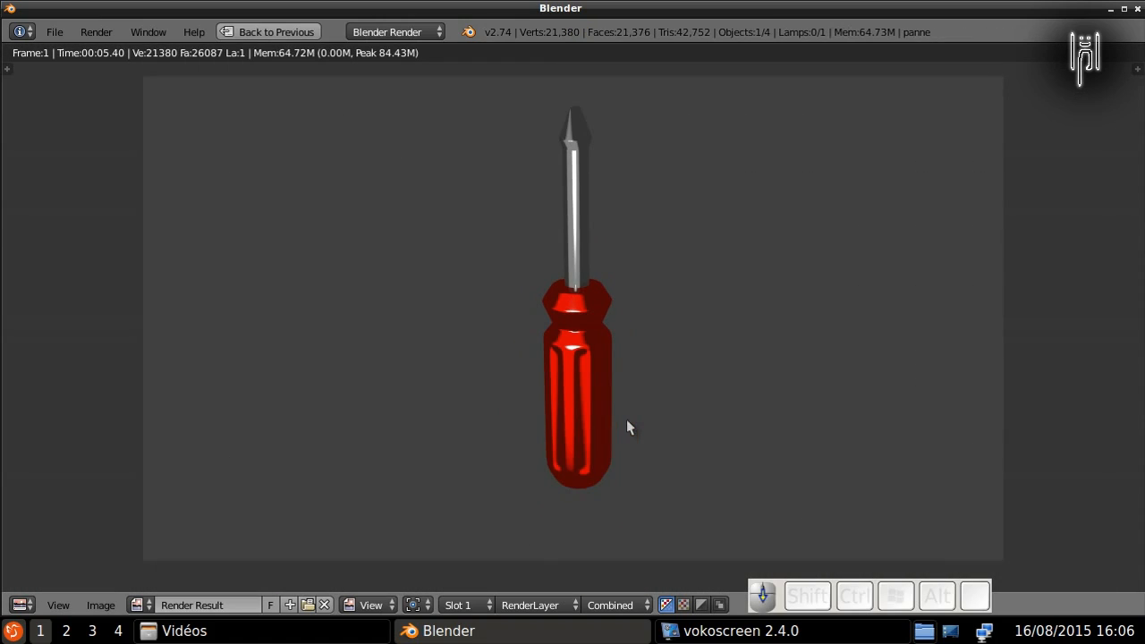
{"action": "scroll", "coordinate": [627, 428], "scroll_direction": "up", "scroll_amount": 1}
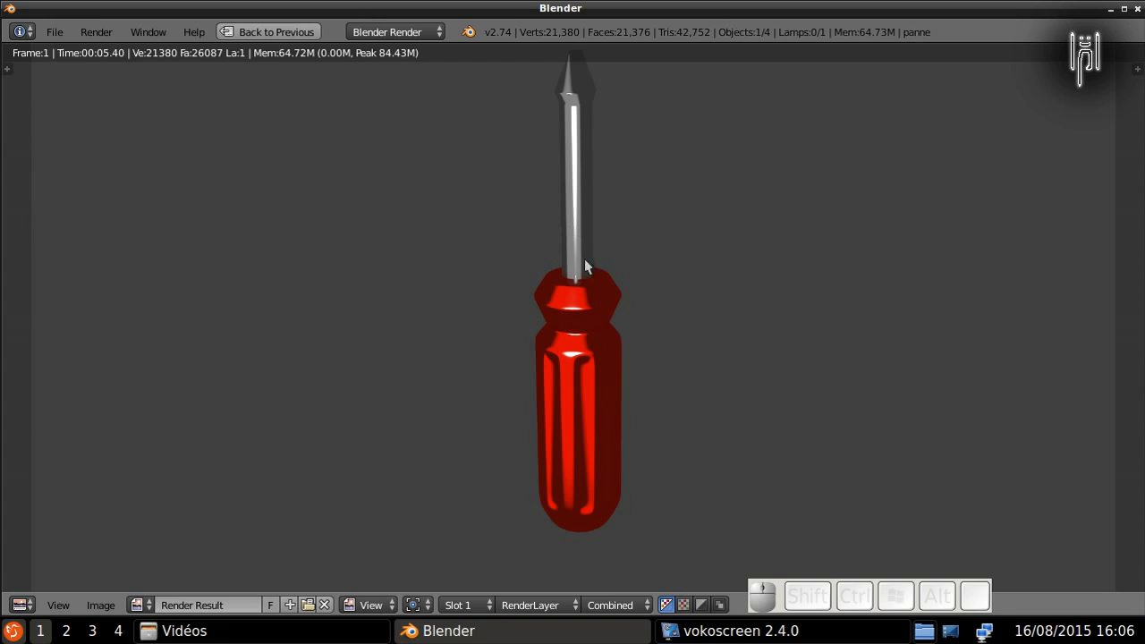
{"action": "key", "text": "Escape"}
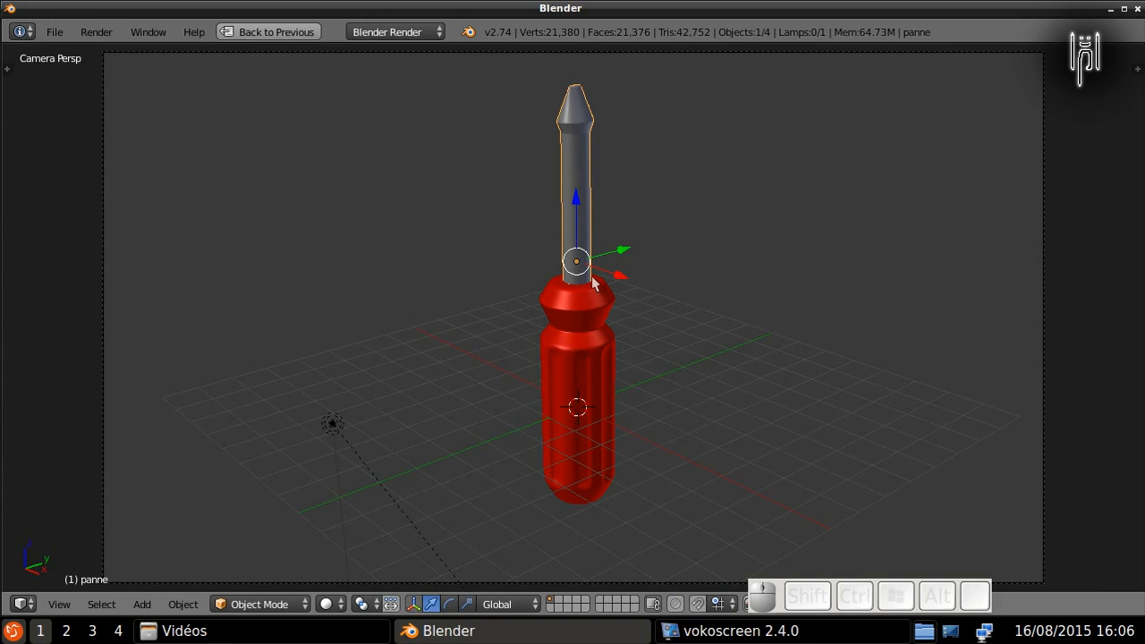
{"action": "key", "text": "ctrl+Up"}
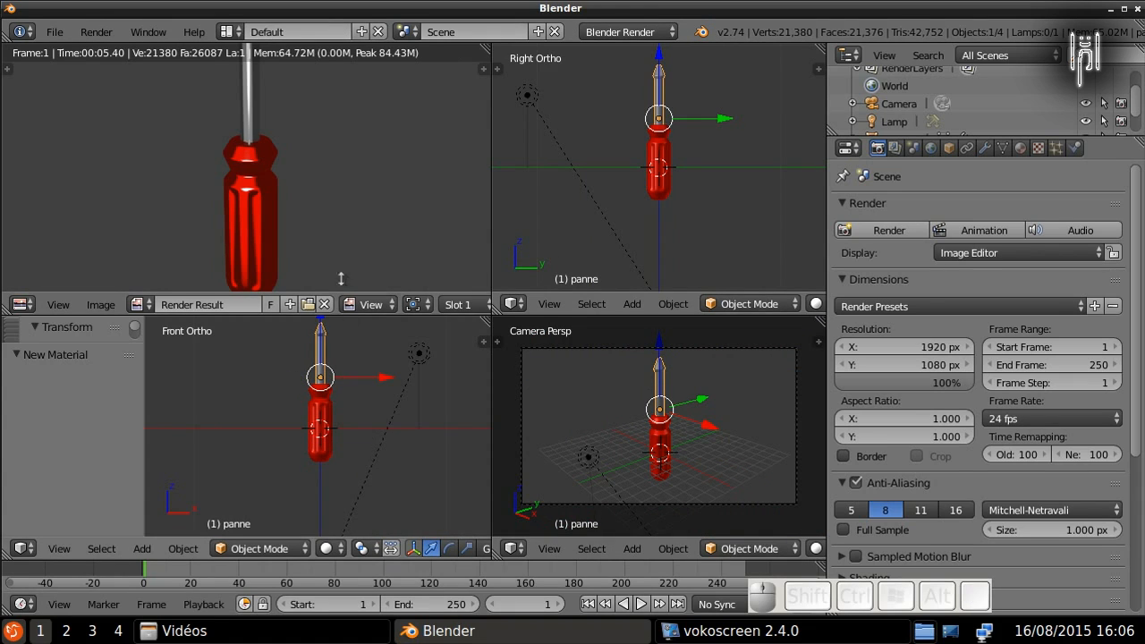
{"action": "key", "text": "Escape"}
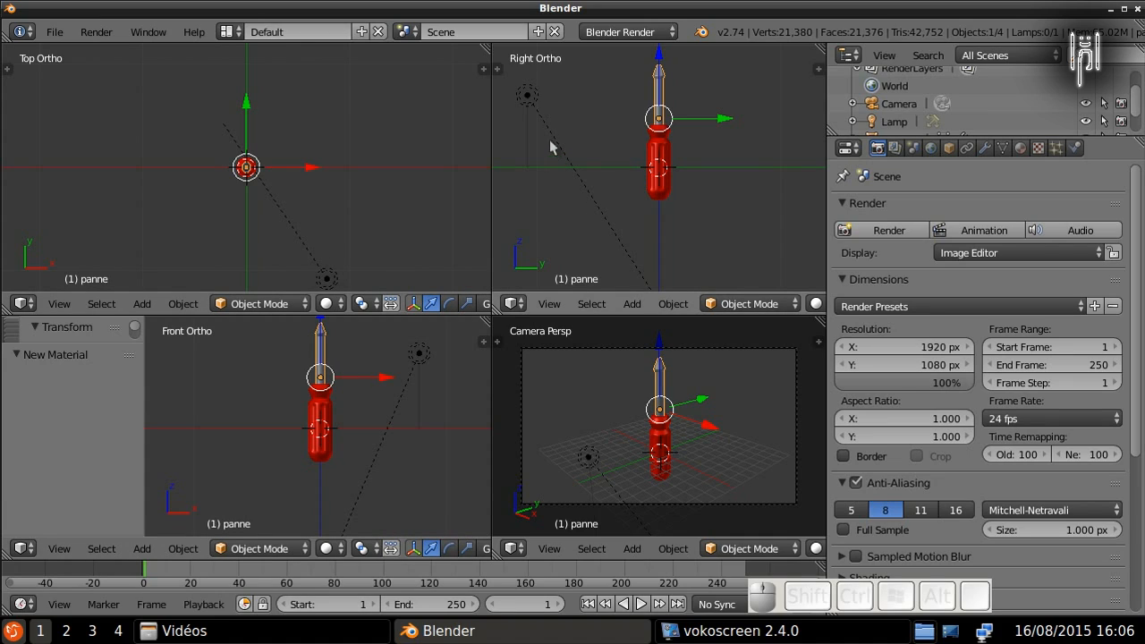
Step: Rotate the lamp by about -41° in the right orthographic view to aim it at the screwdriver
{"action": "right_click", "coordinate": [528, 97]}
{"action": "key", "text": "r"}
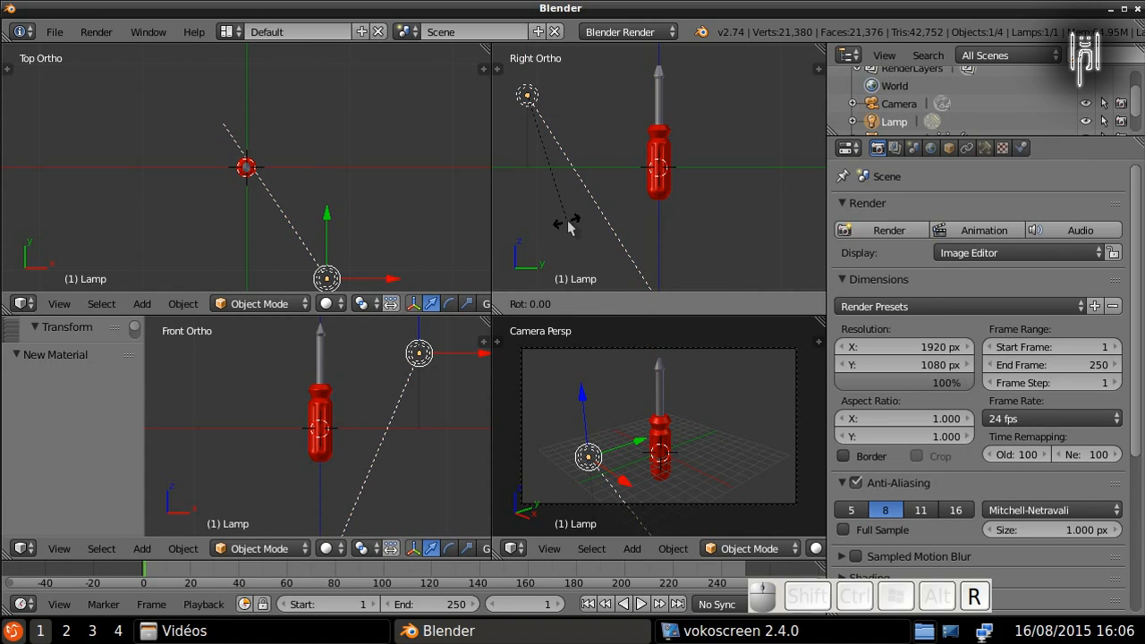
{"action": "left_click", "coordinate": [641, 170]}
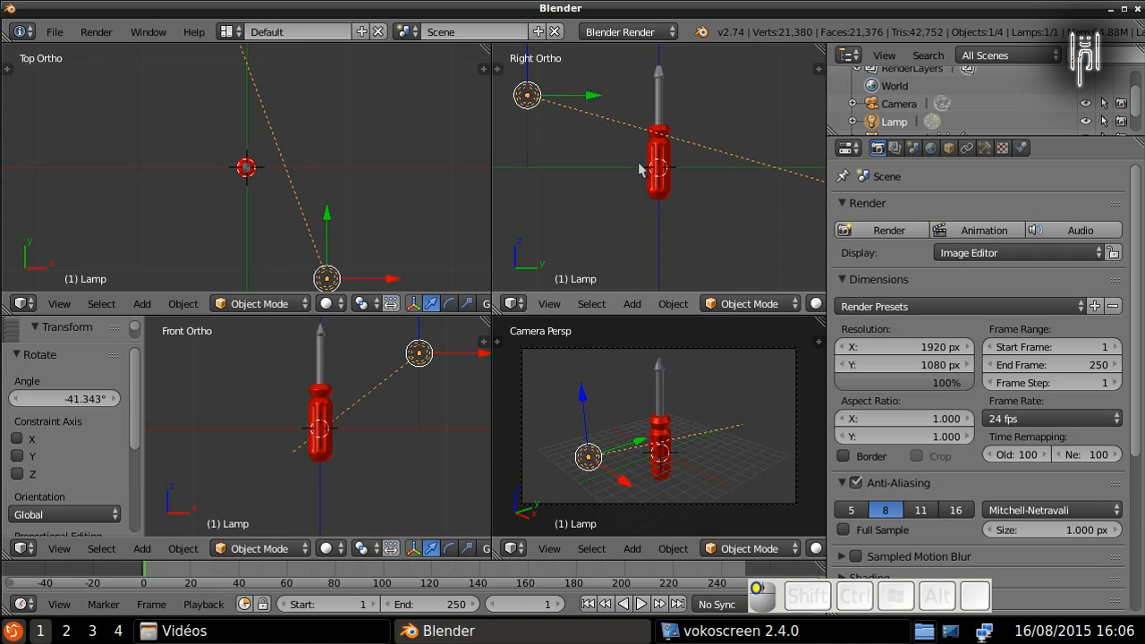
Step: Move the lamp farther from the screwdriver in the right view, about -11.5 along Y and 1.5 along Z
{"action": "scroll", "coordinate": [608, 187], "scroll_direction": "down", "scroll_amount": 5}
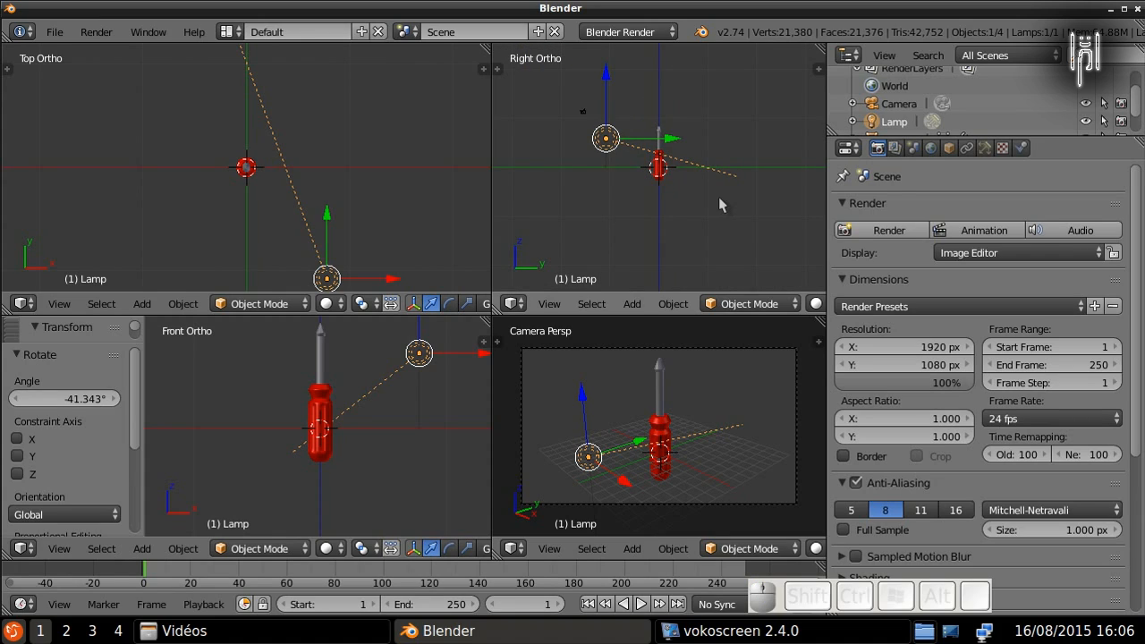
{"action": "key", "text": "g"}
{"action": "left_click", "coordinate": [665, 197]}
Step: Render the screwdriver with the repositioned lamp and examine the lighting on the handle and shaft
{"action": "key", "text": "F12"}
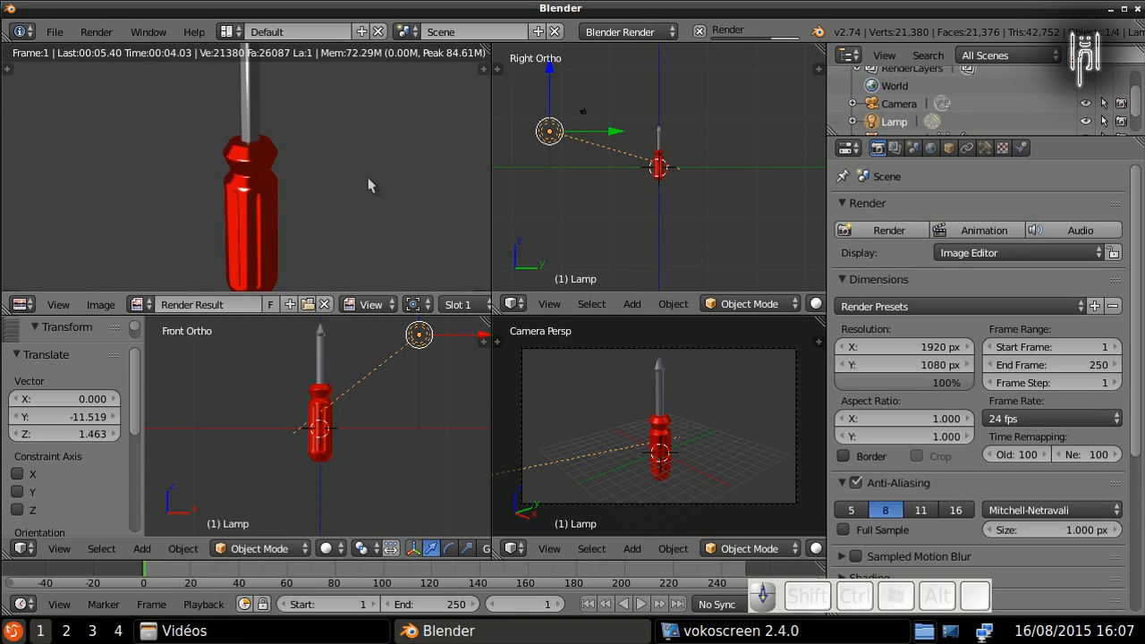
{"action": "scroll", "coordinate": [368, 177], "scroll_direction": "down", "scroll_amount": 3}
{"action": "scroll", "coordinate": [367, 177], "scroll_direction": "up", "scroll_amount": 2}
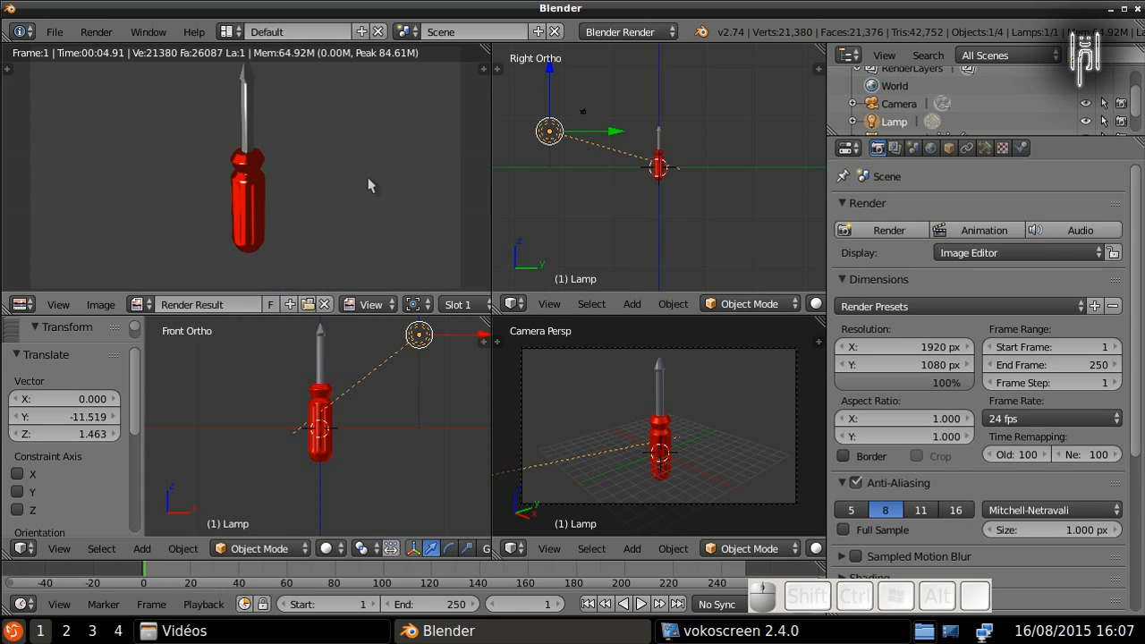
{"action": "scroll", "coordinate": [367, 177], "scroll_direction": "down", "scroll_amount": 2}
{"action": "scroll", "coordinate": [367, 178], "scroll_direction": "up", "scroll_amount": 1}
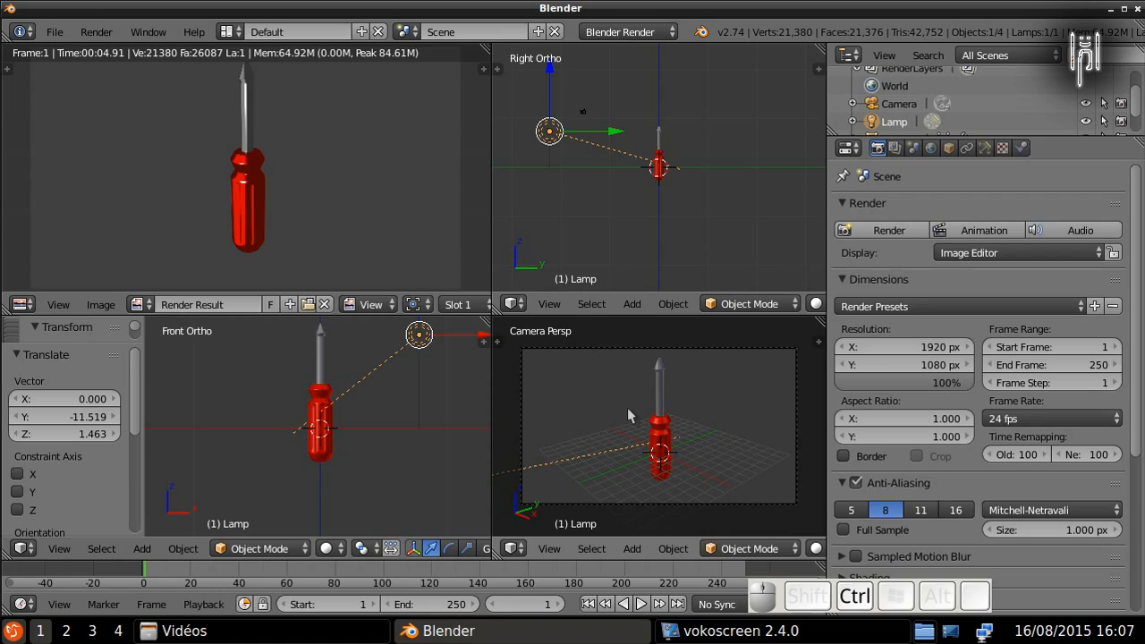
Step: Maximize the camera view, render the screwdriver again, and view the whole image in the enlarged area
{"action": "key", "text": "ctrl+Down"}
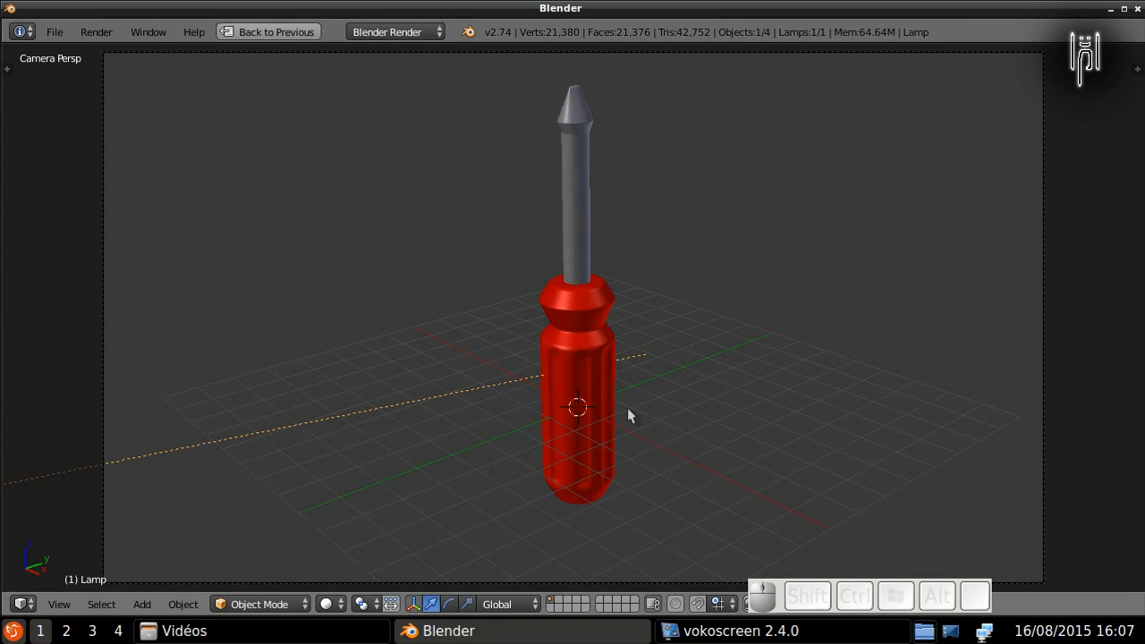
{"action": "key", "text": "F12"}
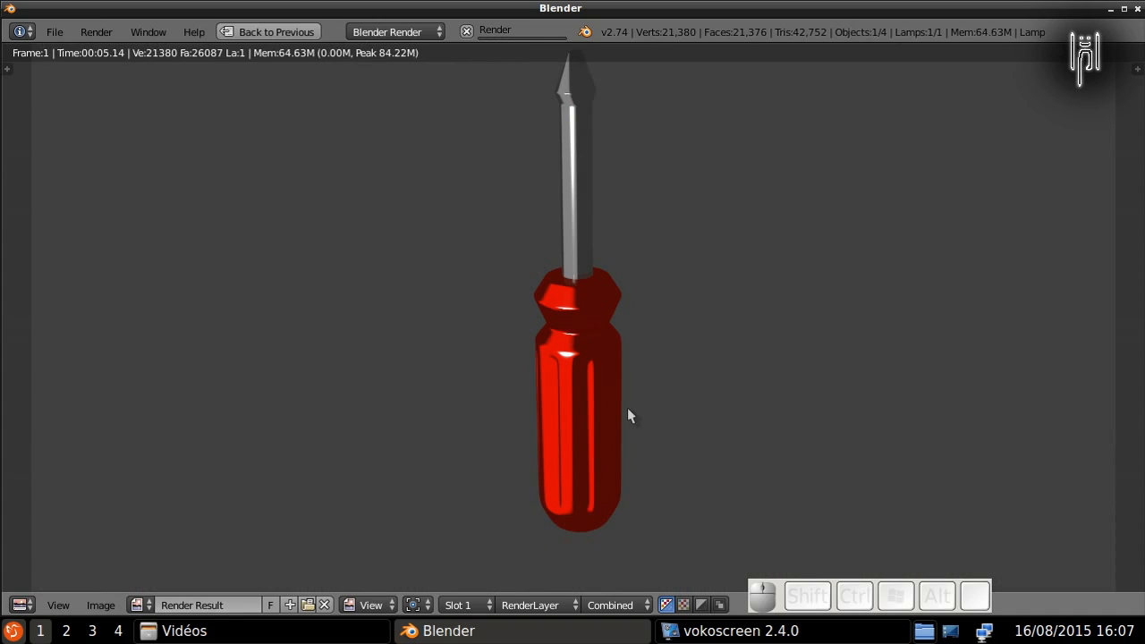
{"action": "scroll", "coordinate": [610, 390], "scroll_direction": "down", "scroll_amount": 1}
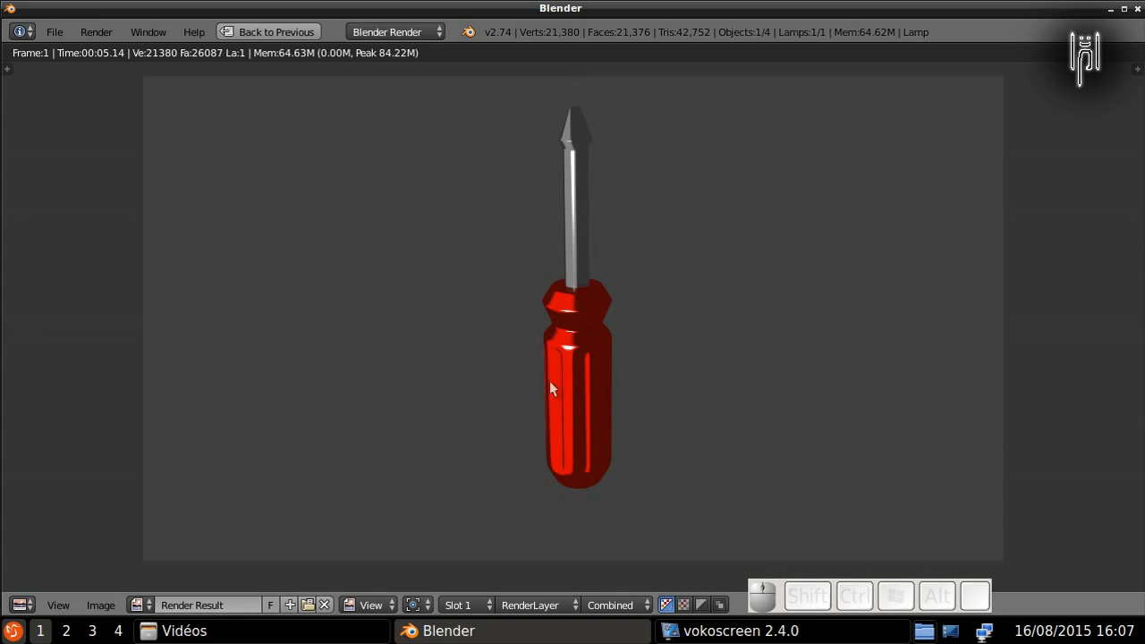